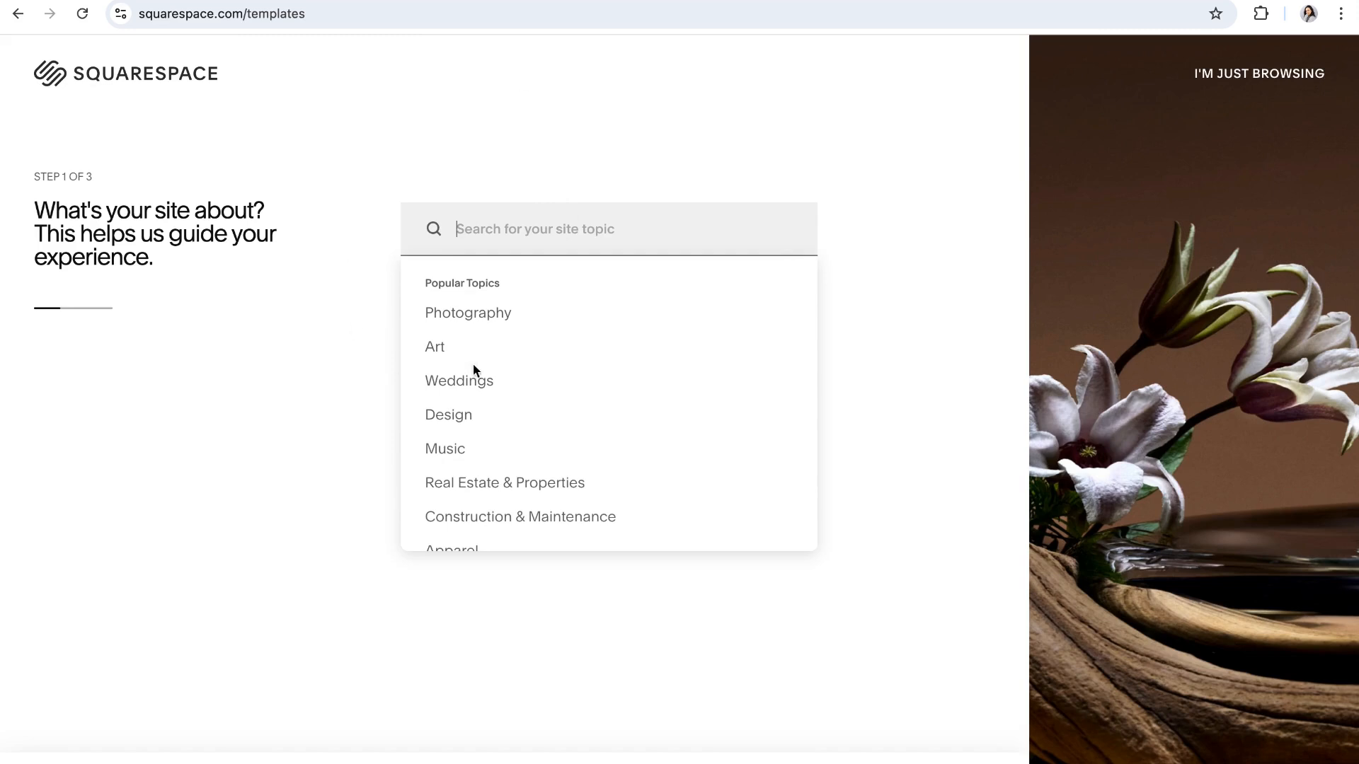
Step: Skip the site topic questionnaire and go straight to browsing the Squarespace template gallery
scroll(530, 375, "down", 1)
scroll(529, 375, "up", 1)
left_click(1259, 75)
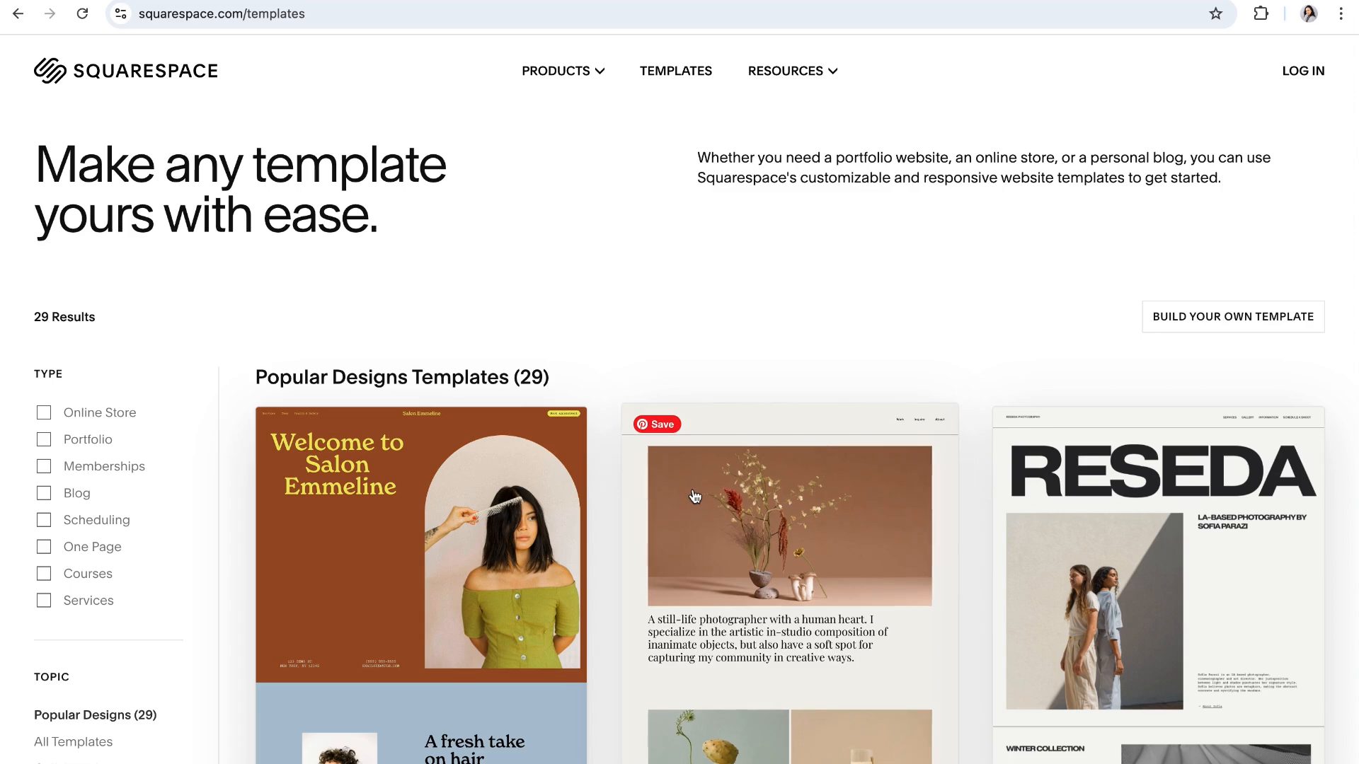
Step: Look through the Popular Designs templates and switch the gallery to the All Templates topic
scroll(694, 496, "down", 1)
scroll(695, 497, "down", 2)
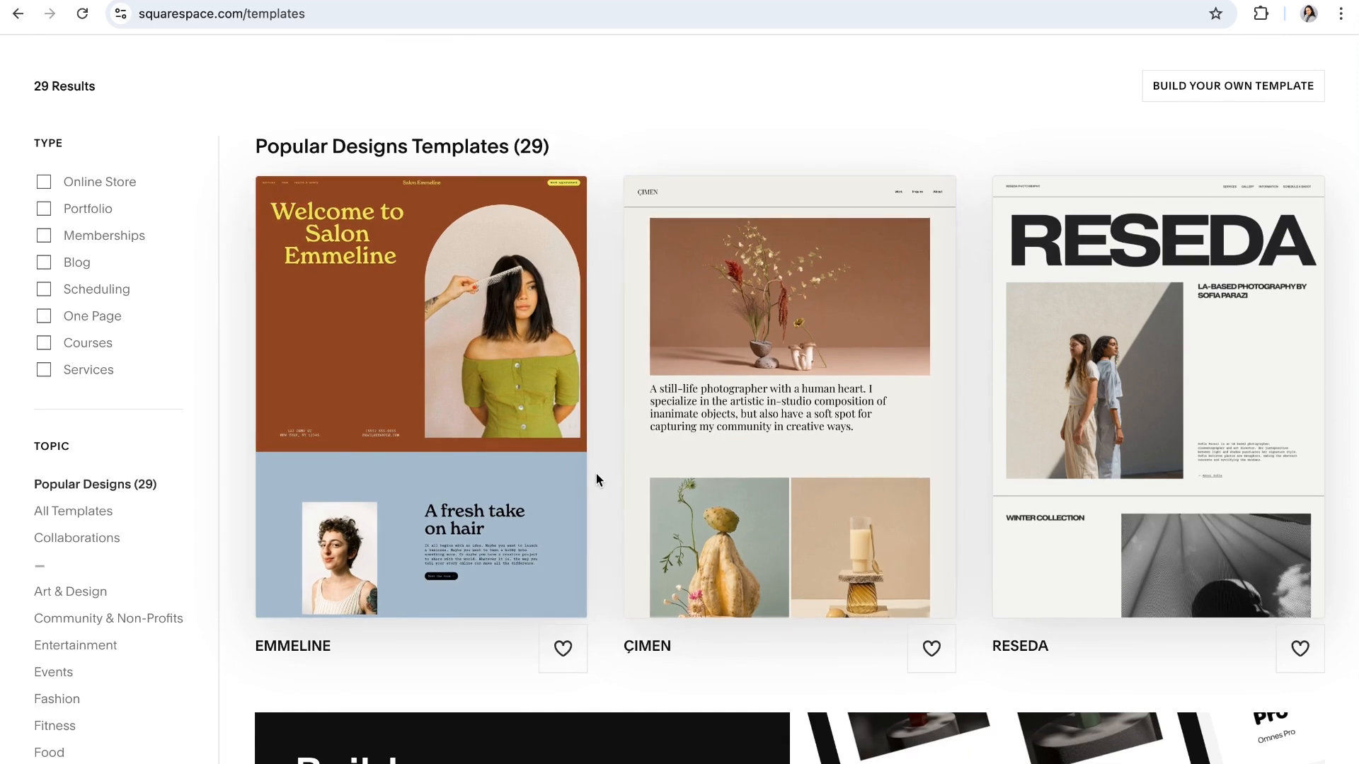
scroll(597, 473, "down", 2)
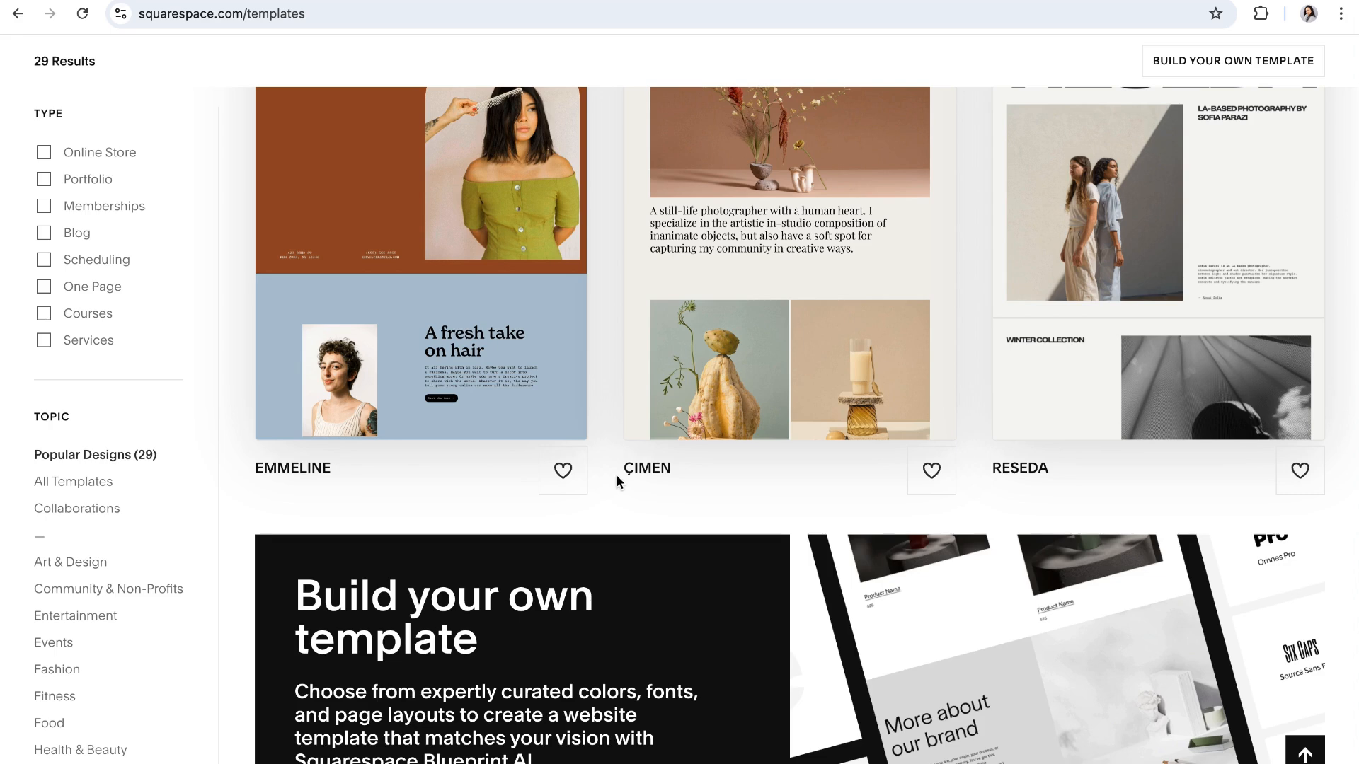
scroll(618, 478, "down", 7)
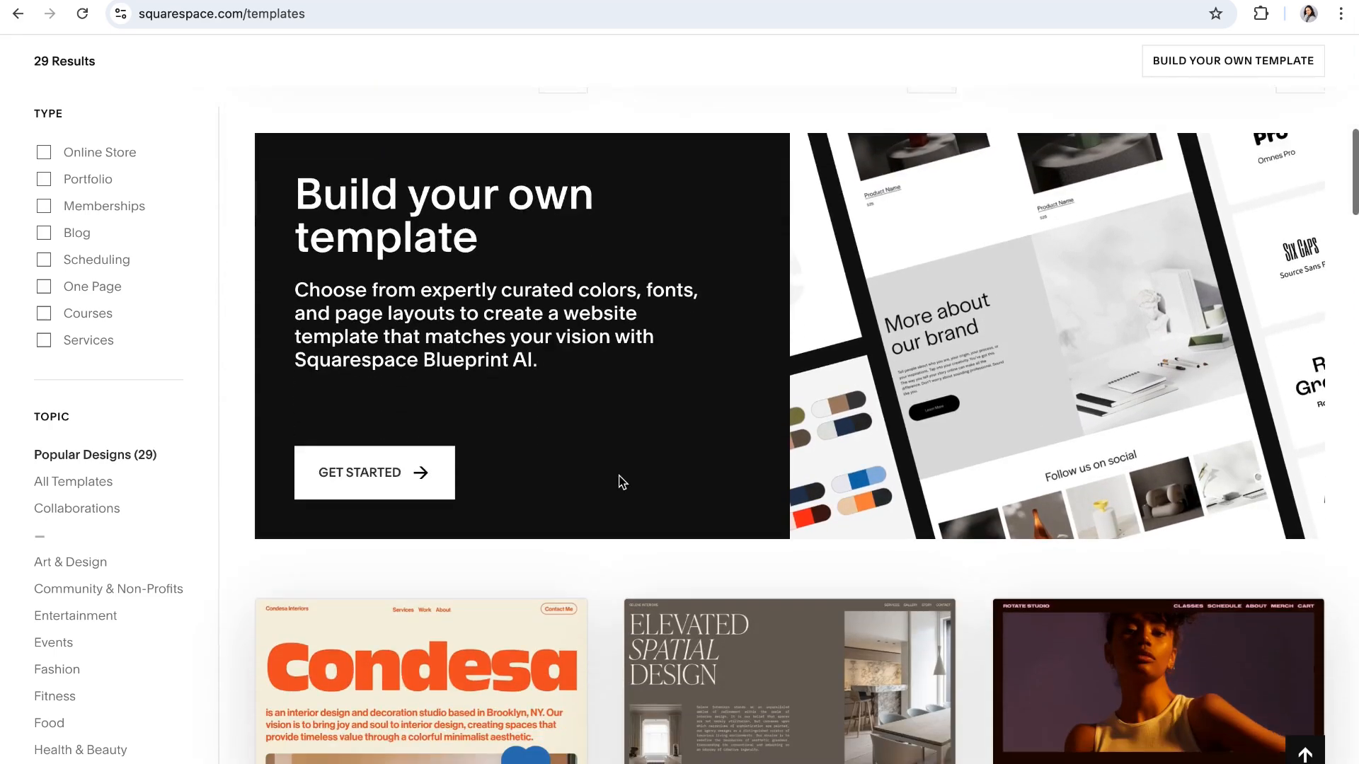
scroll(619, 481, "down", 2)
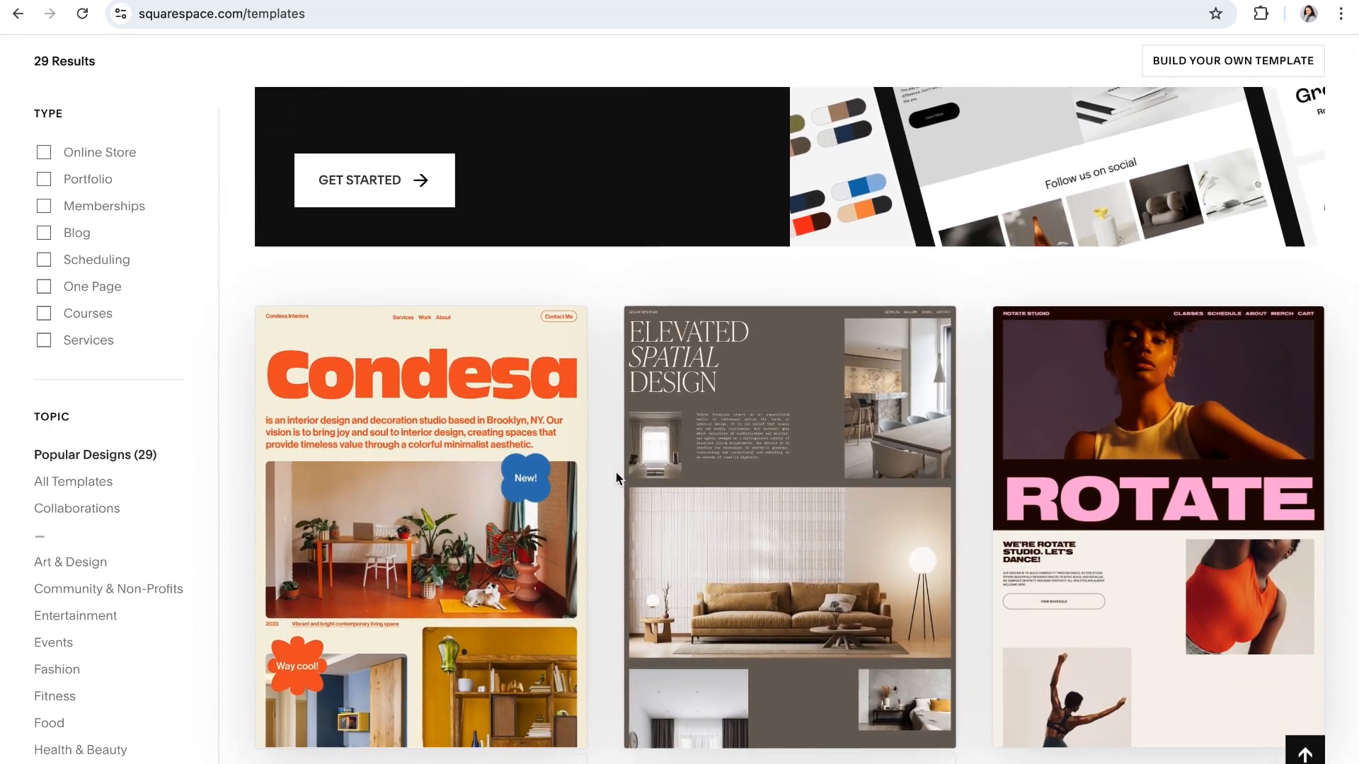
scroll(607, 470, "down", 2)
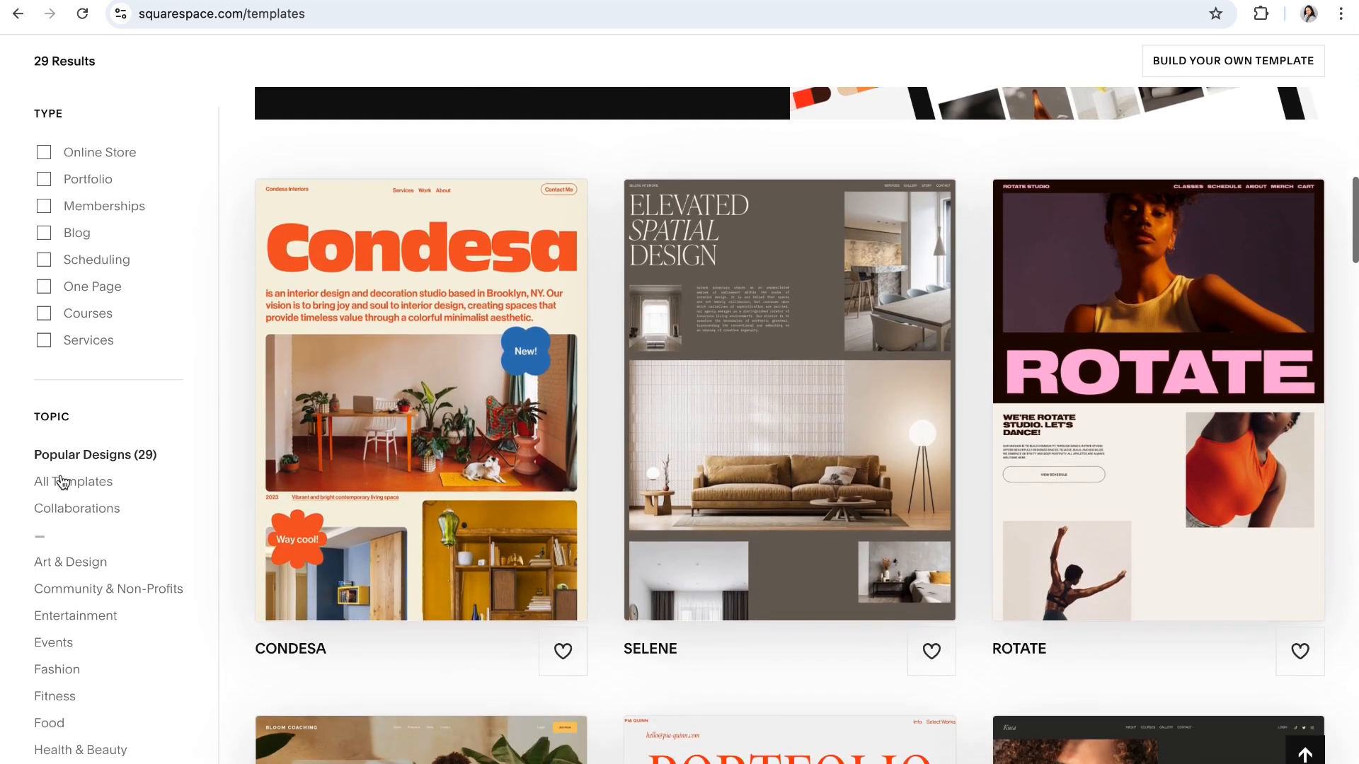
left_click(63, 482)
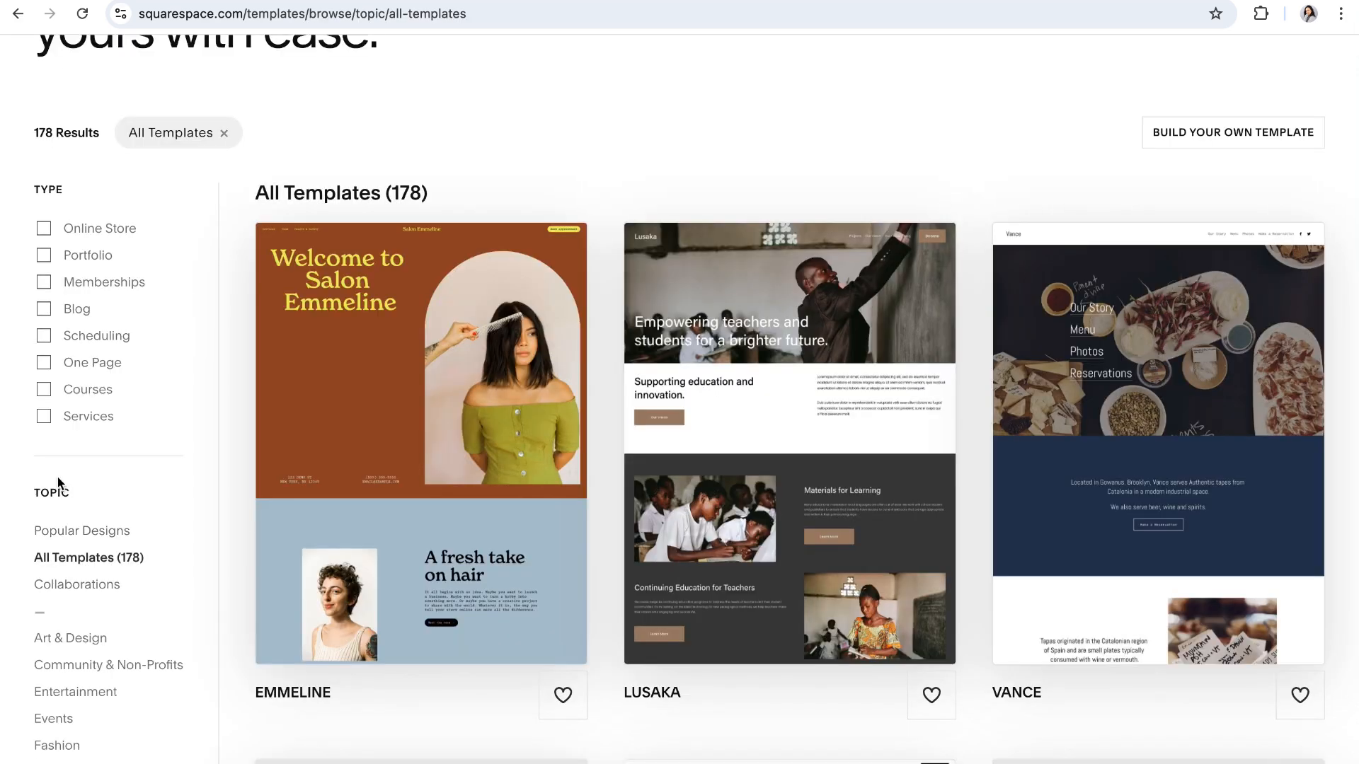
Step: Examine the layouts and styles of the designs in the All Templates collection
scroll(601, 481, "down", 1)
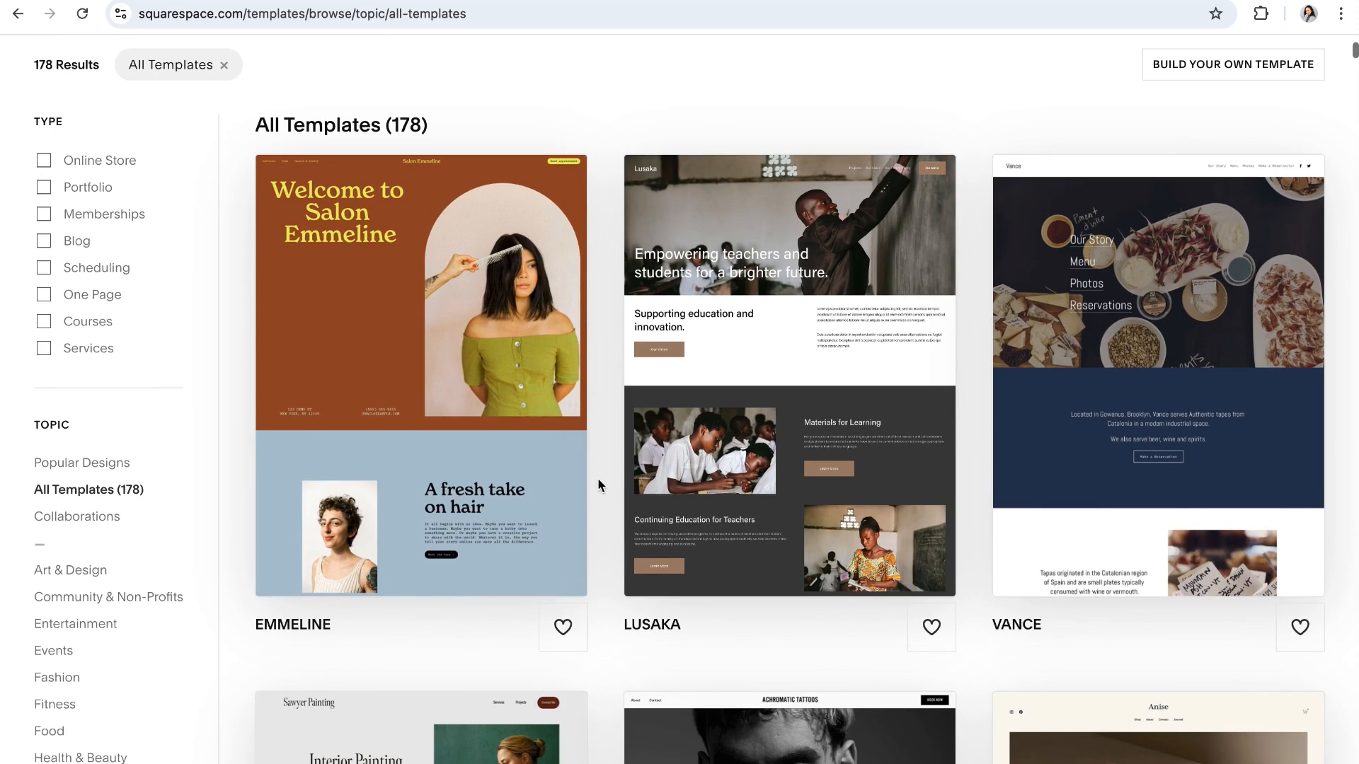
scroll(598, 481, "down", 2)
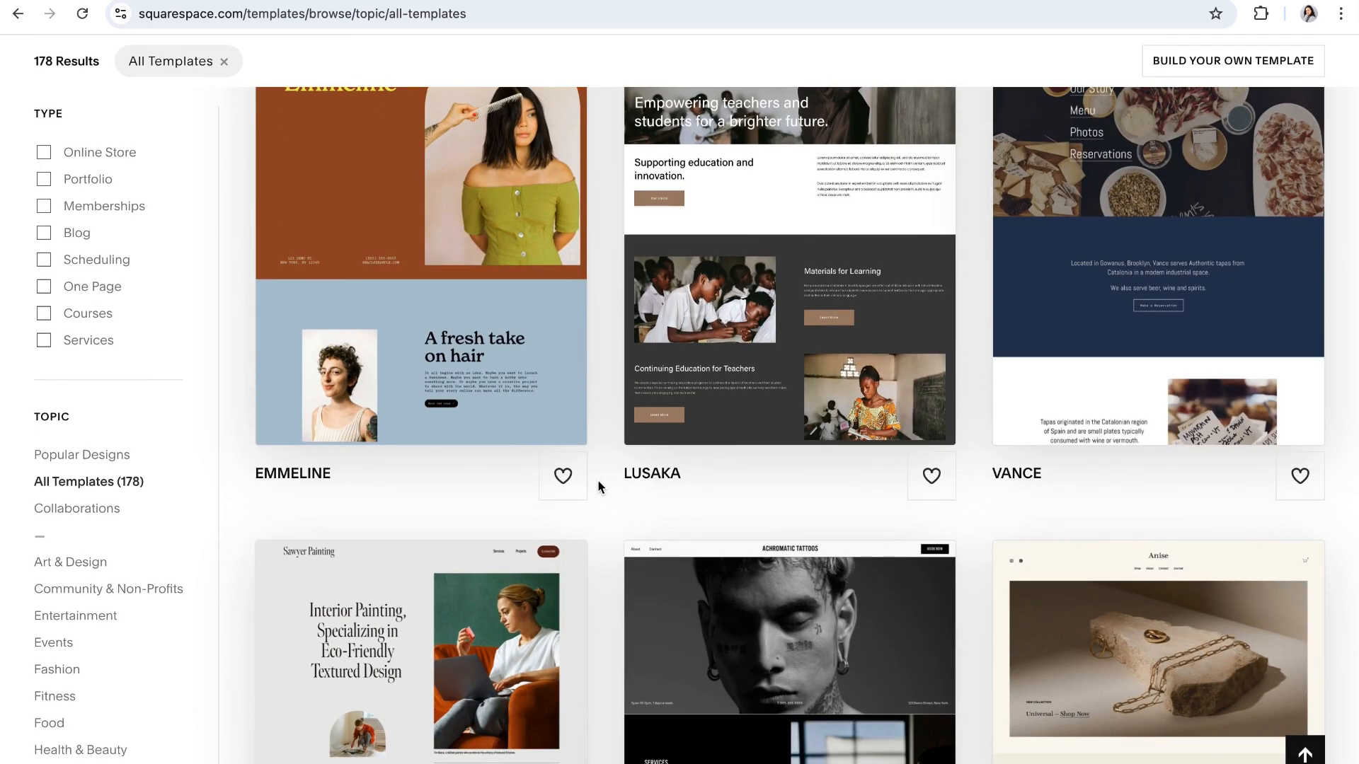
scroll(598, 481, "down", 3)
scroll(598, 487, "down", 3)
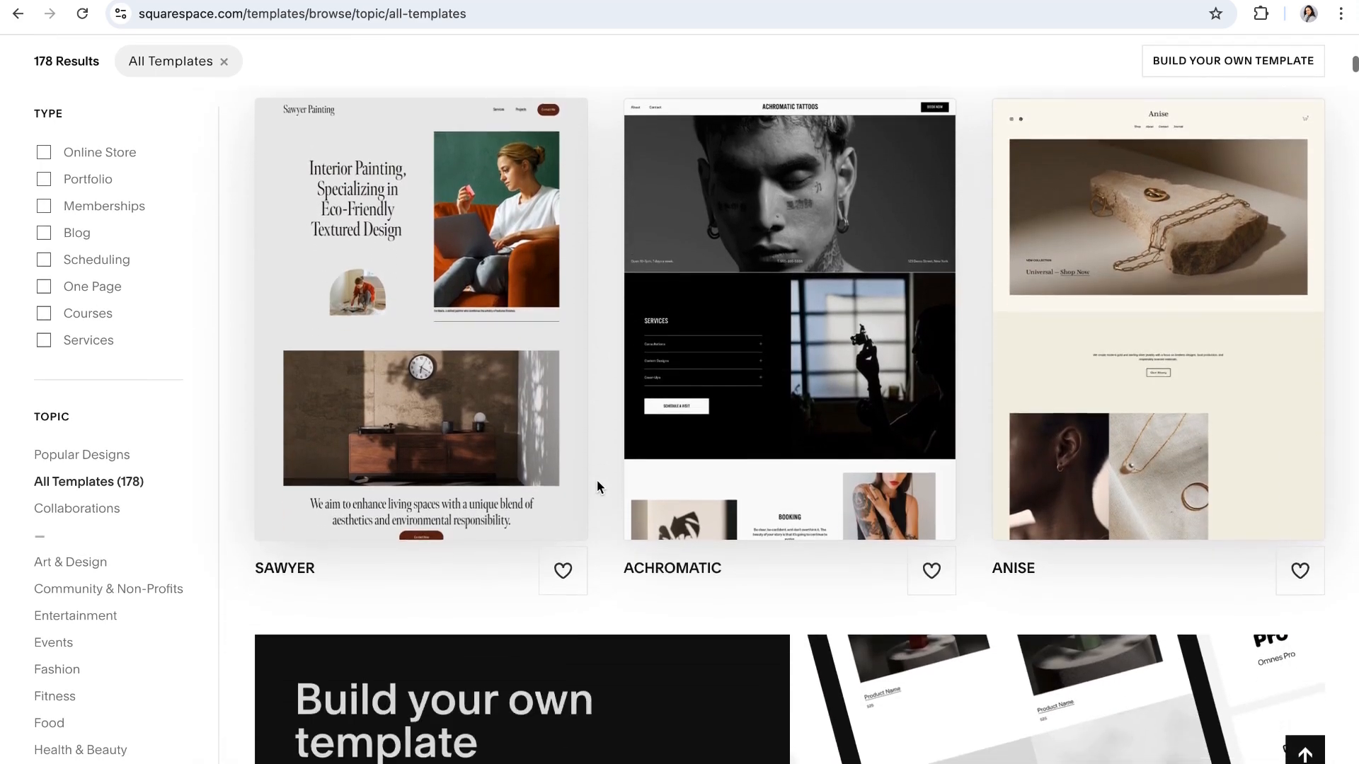
scroll(596, 481, "down", 7)
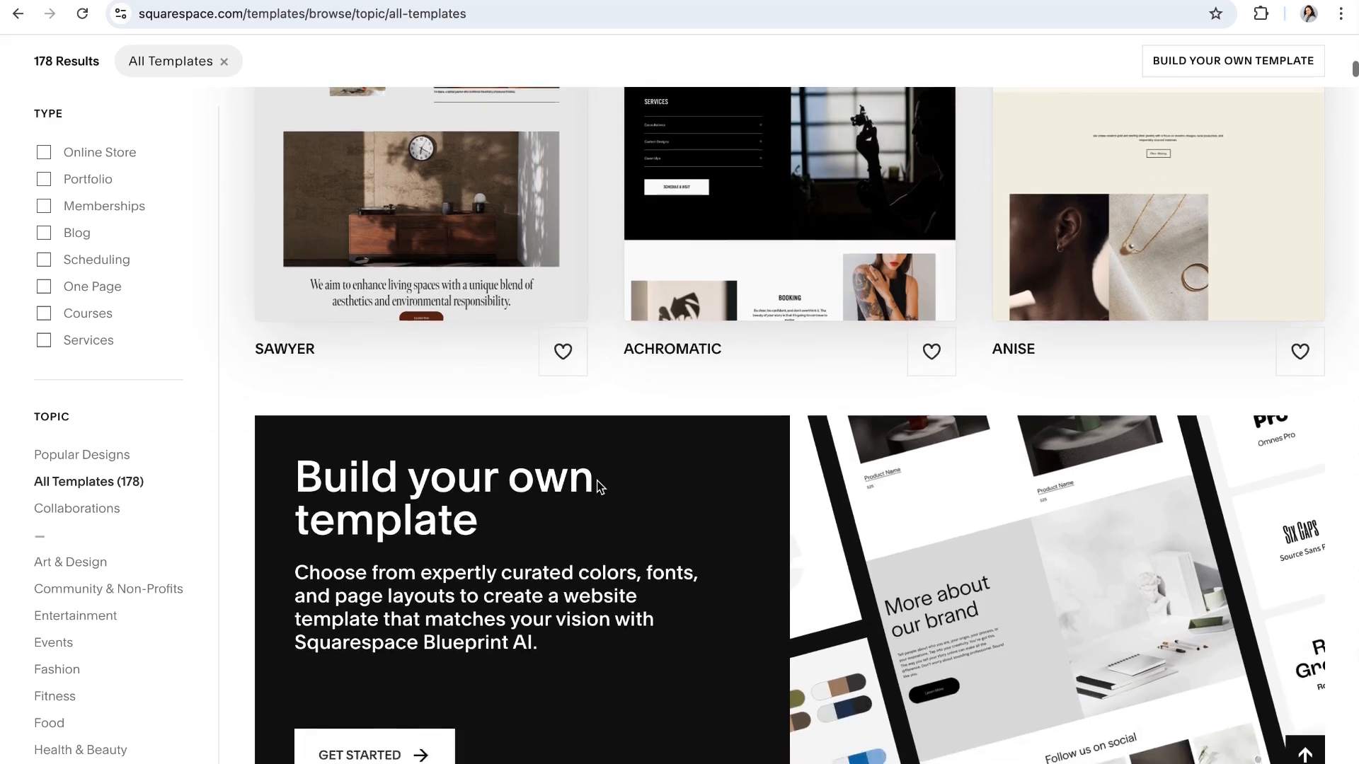
scroll(597, 485, "down", 3)
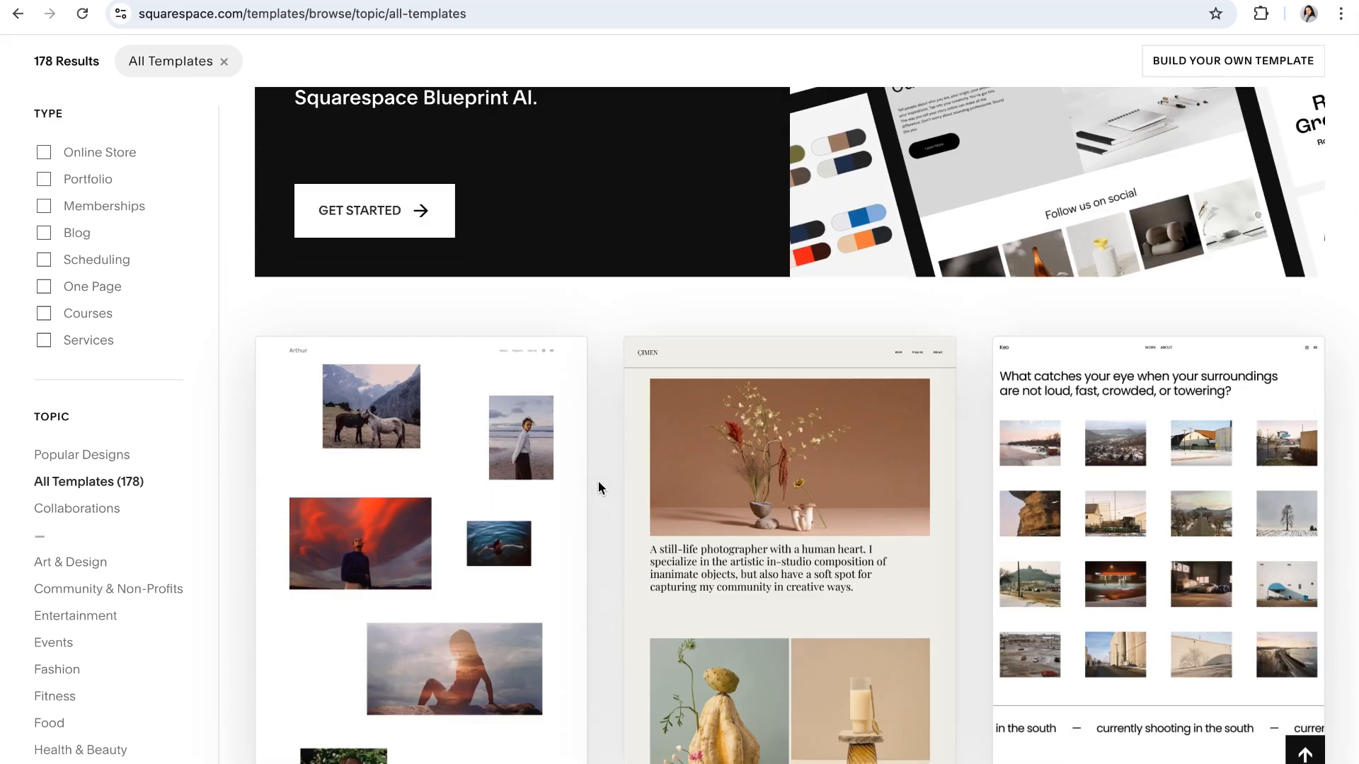
scroll(598, 488, "down", 3)
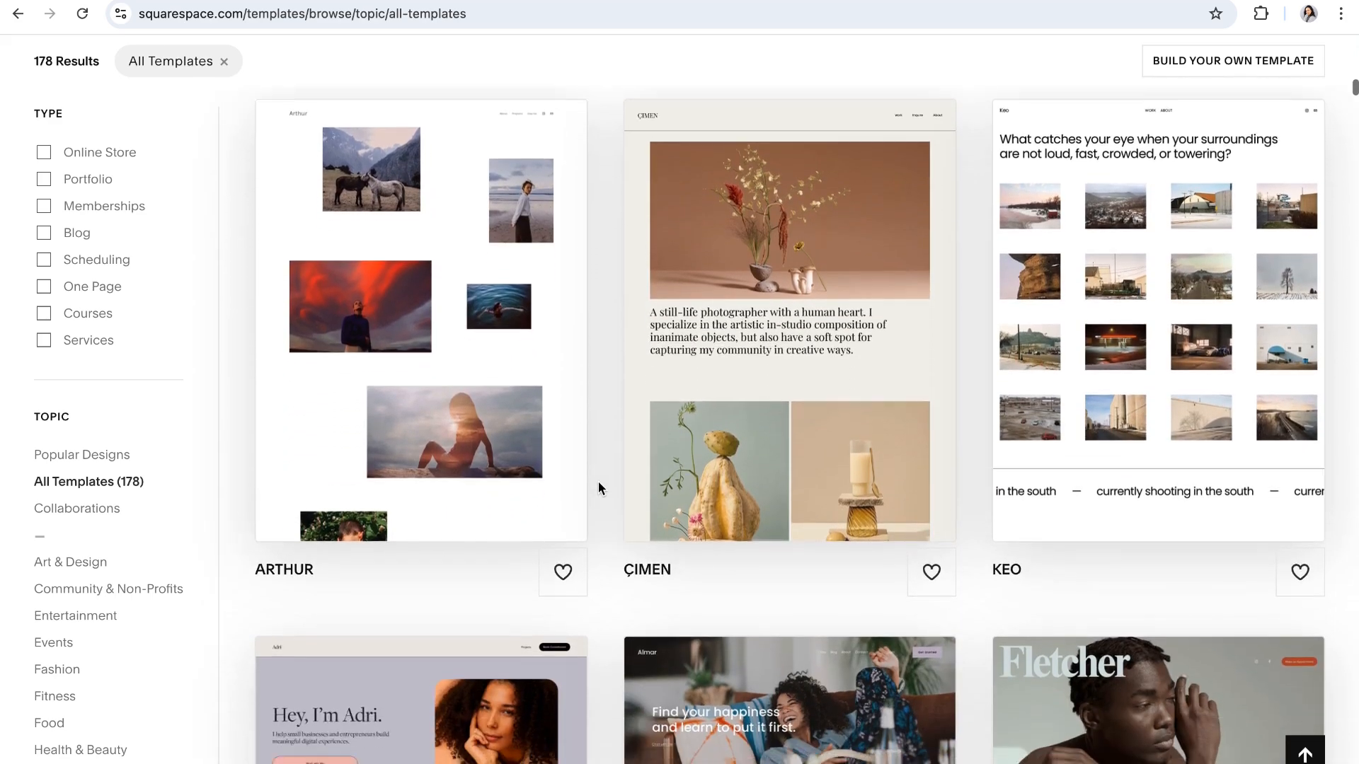
scroll(598, 488, "down", 4)
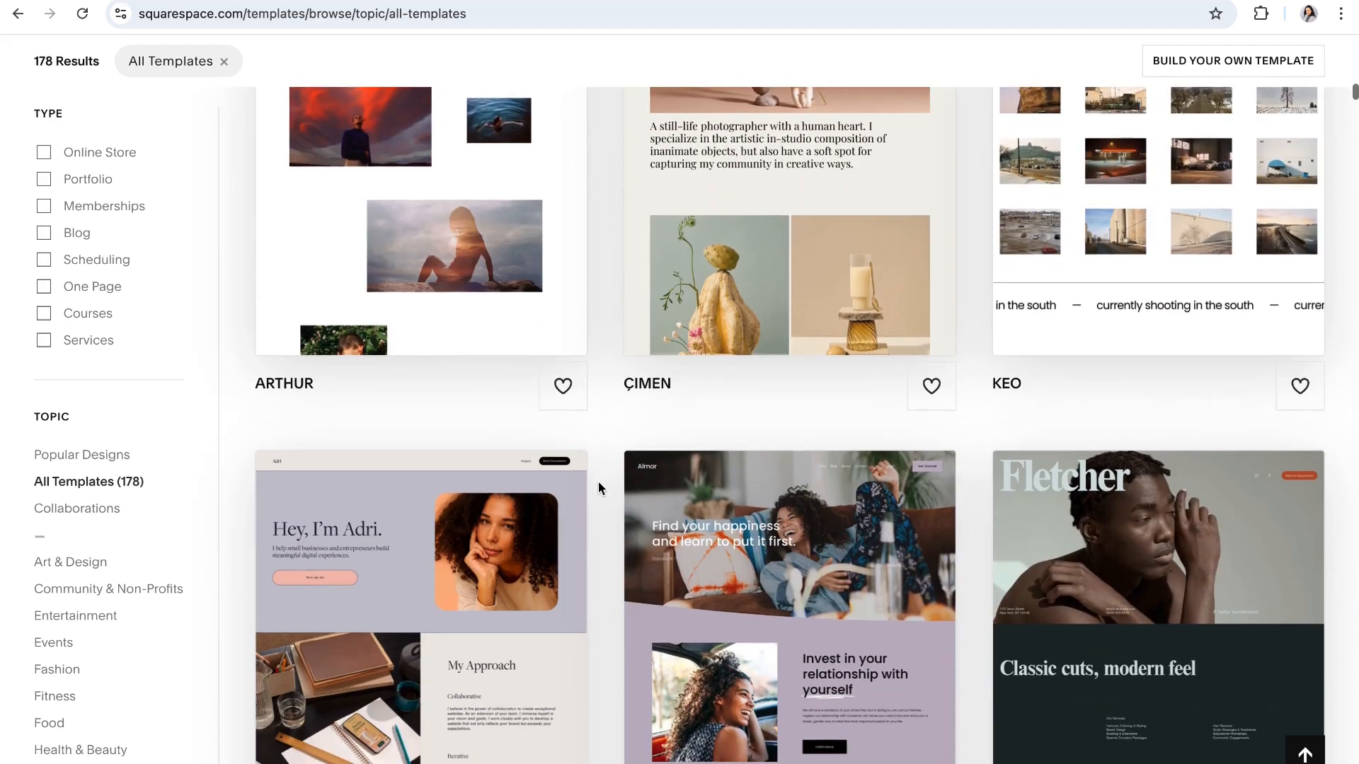
scroll(598, 482, "down", 2)
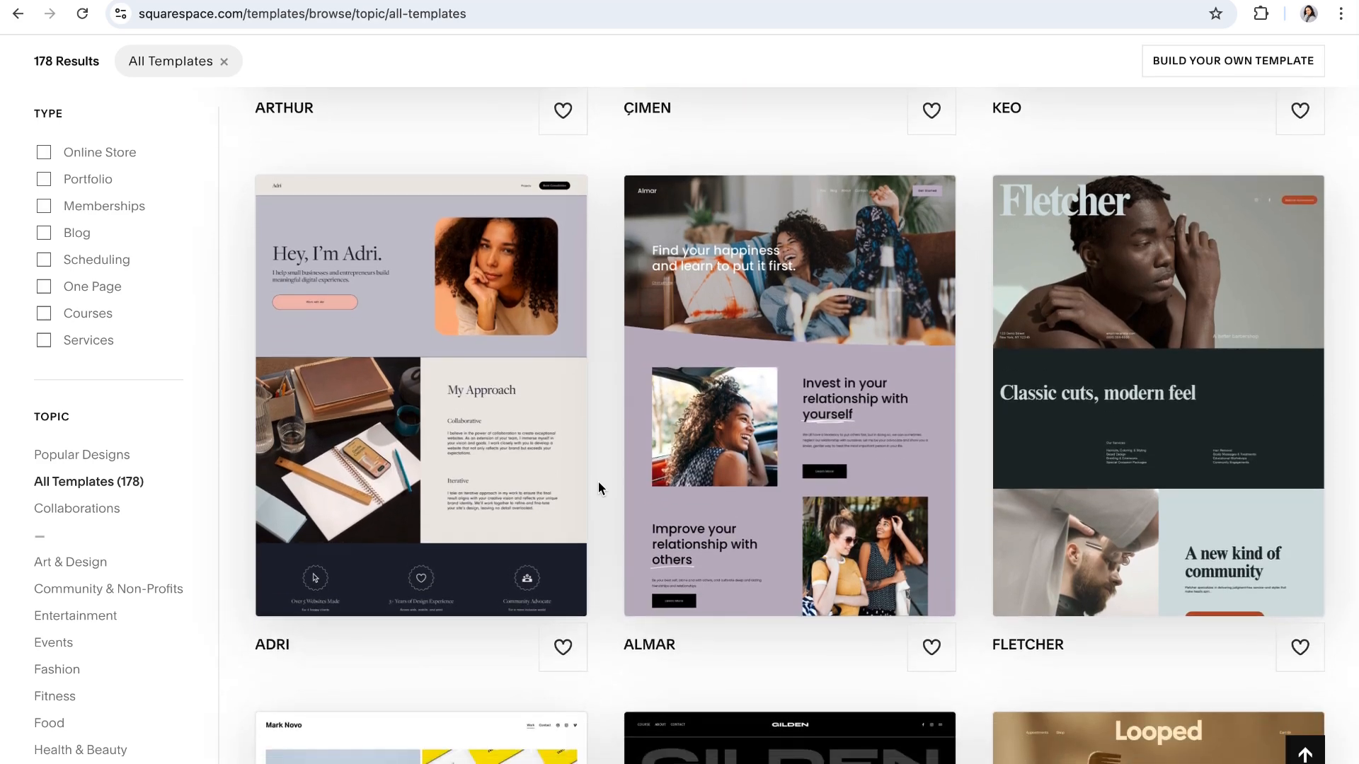
scroll(598, 483, "down", 2)
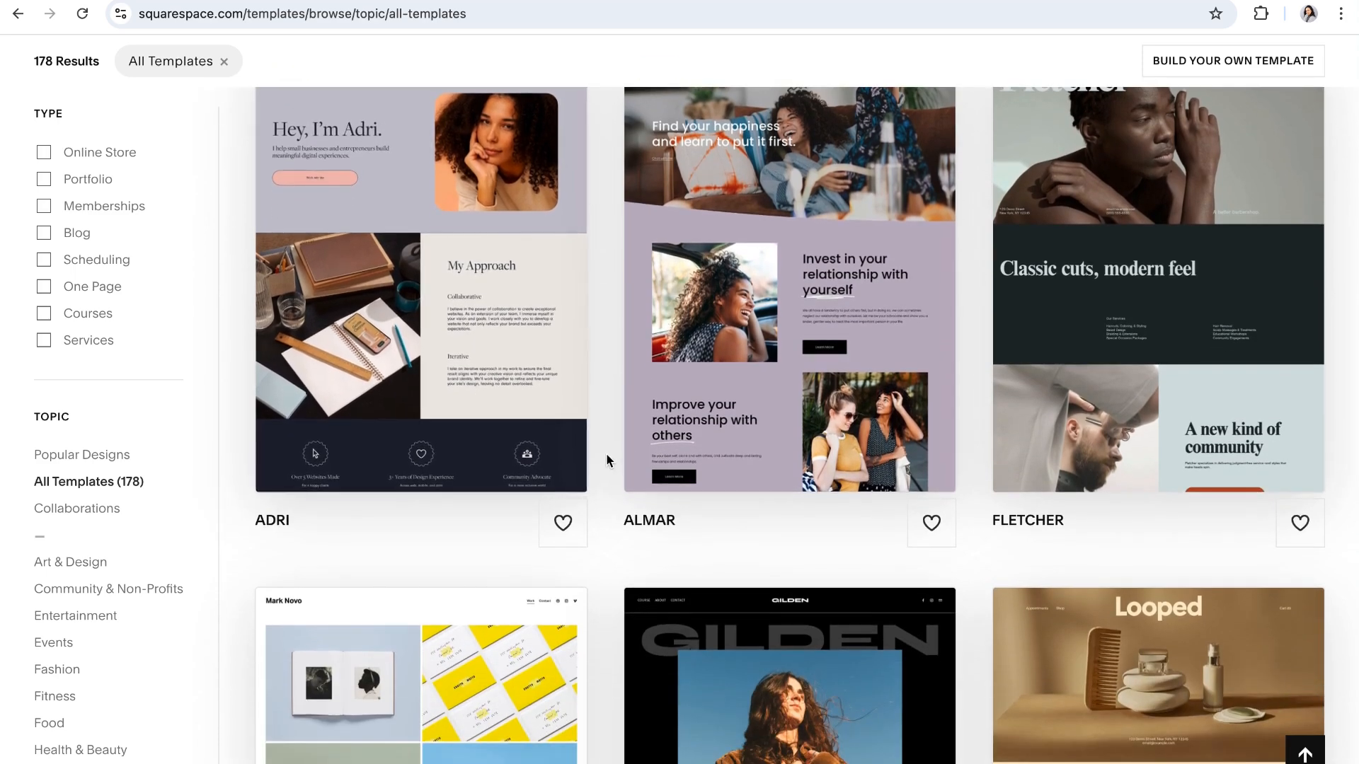
scroll(606, 464, "down", 1)
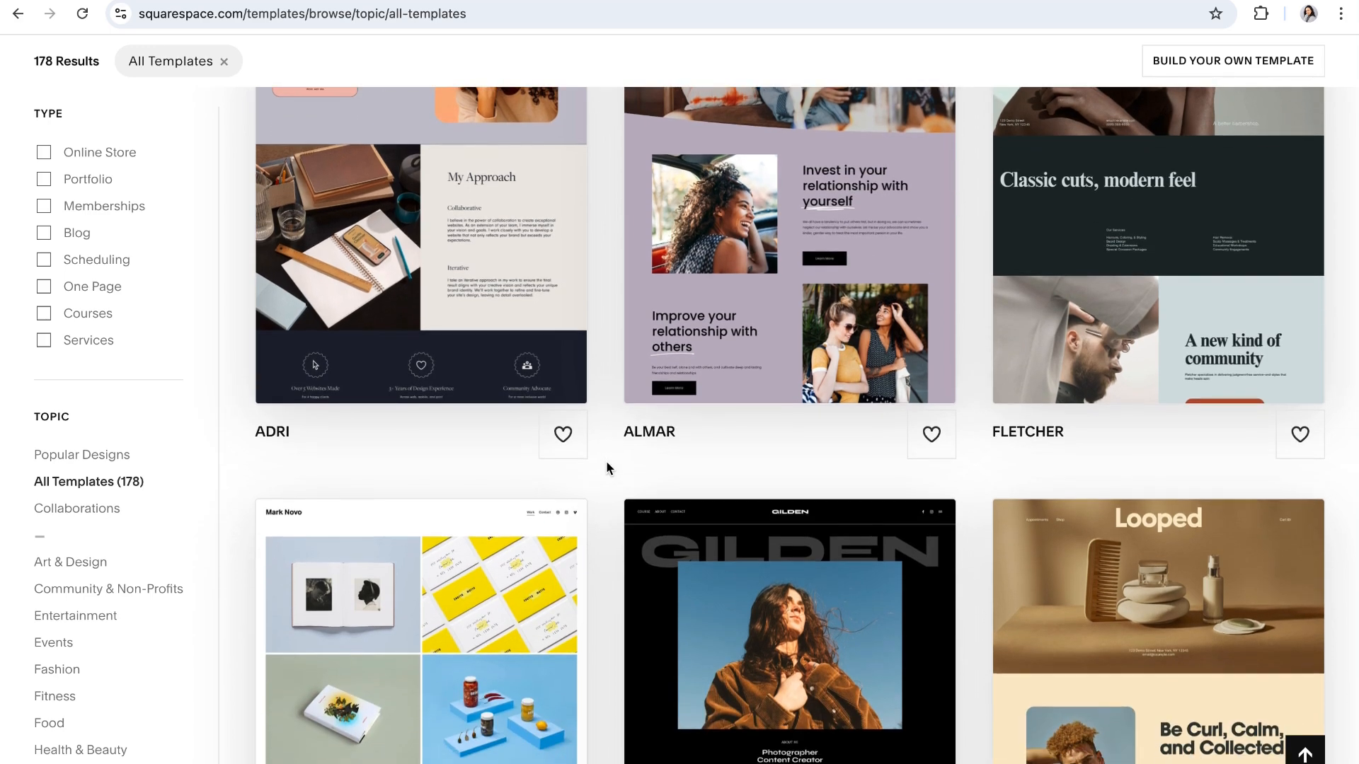
scroll(606, 467, "down", 3)
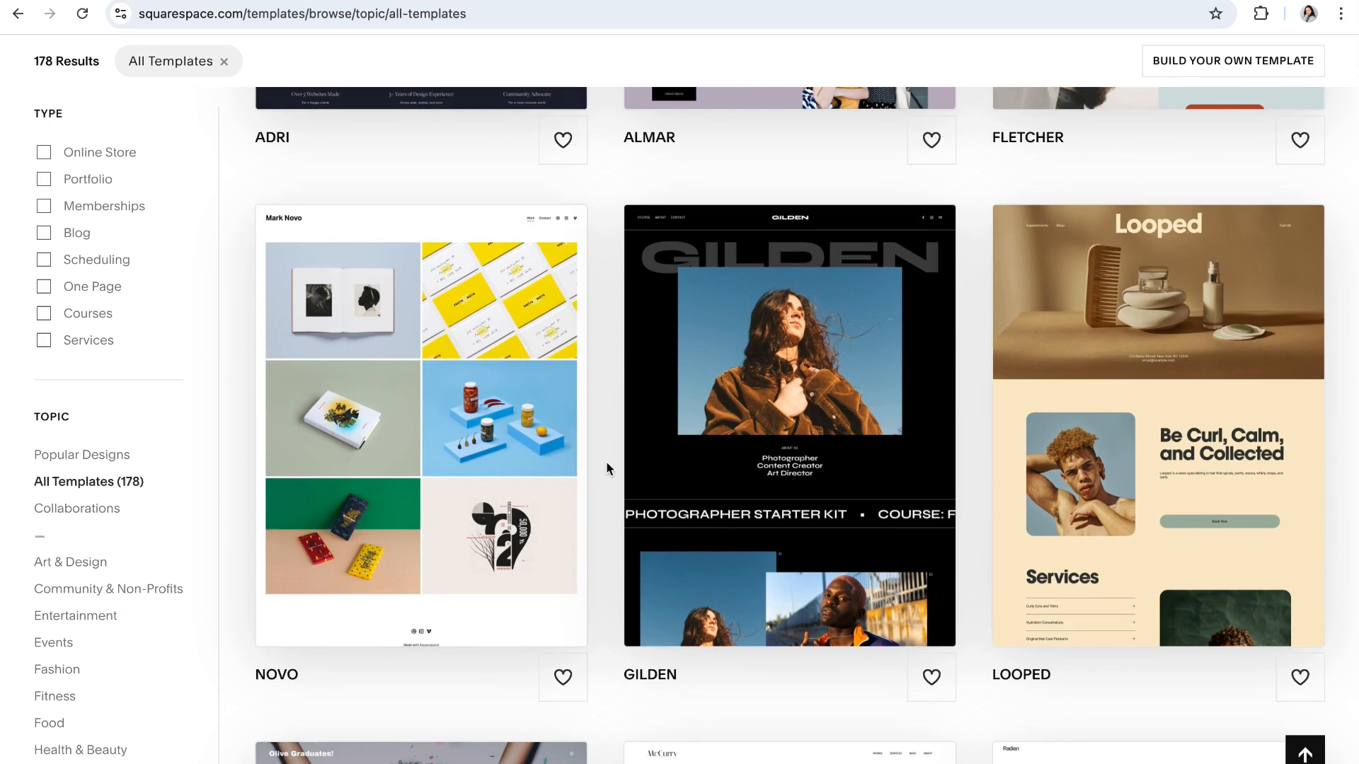
scroll(607, 469, "down", 3)
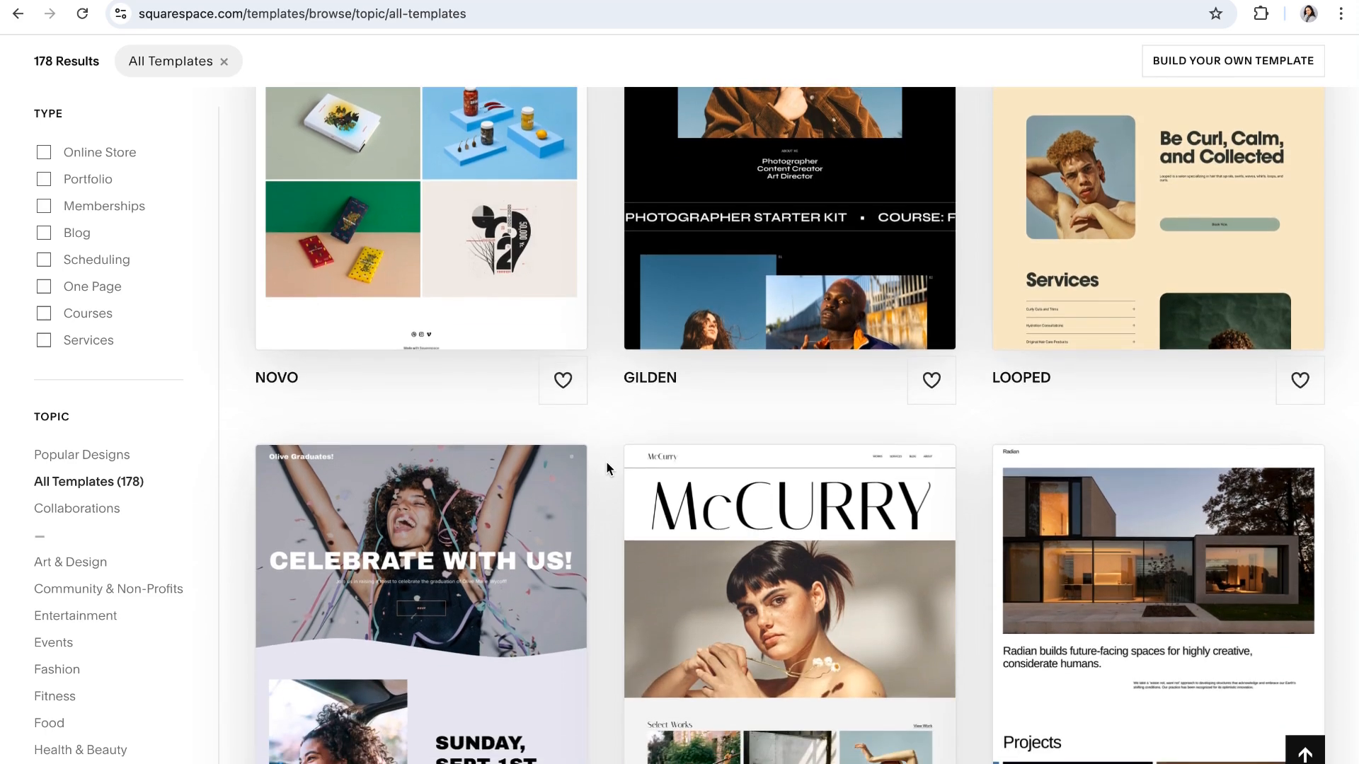
scroll(606, 468, "down", 1)
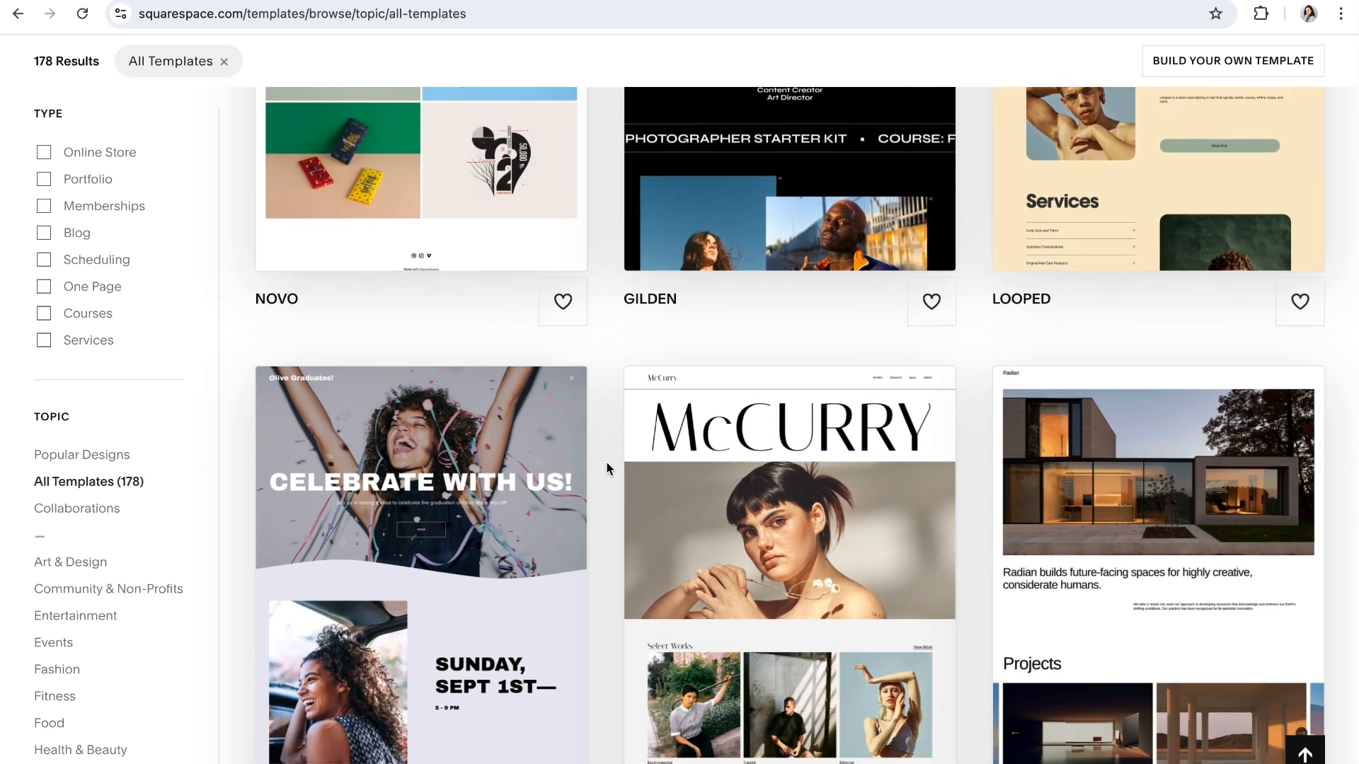
scroll(606, 468, "down", 3)
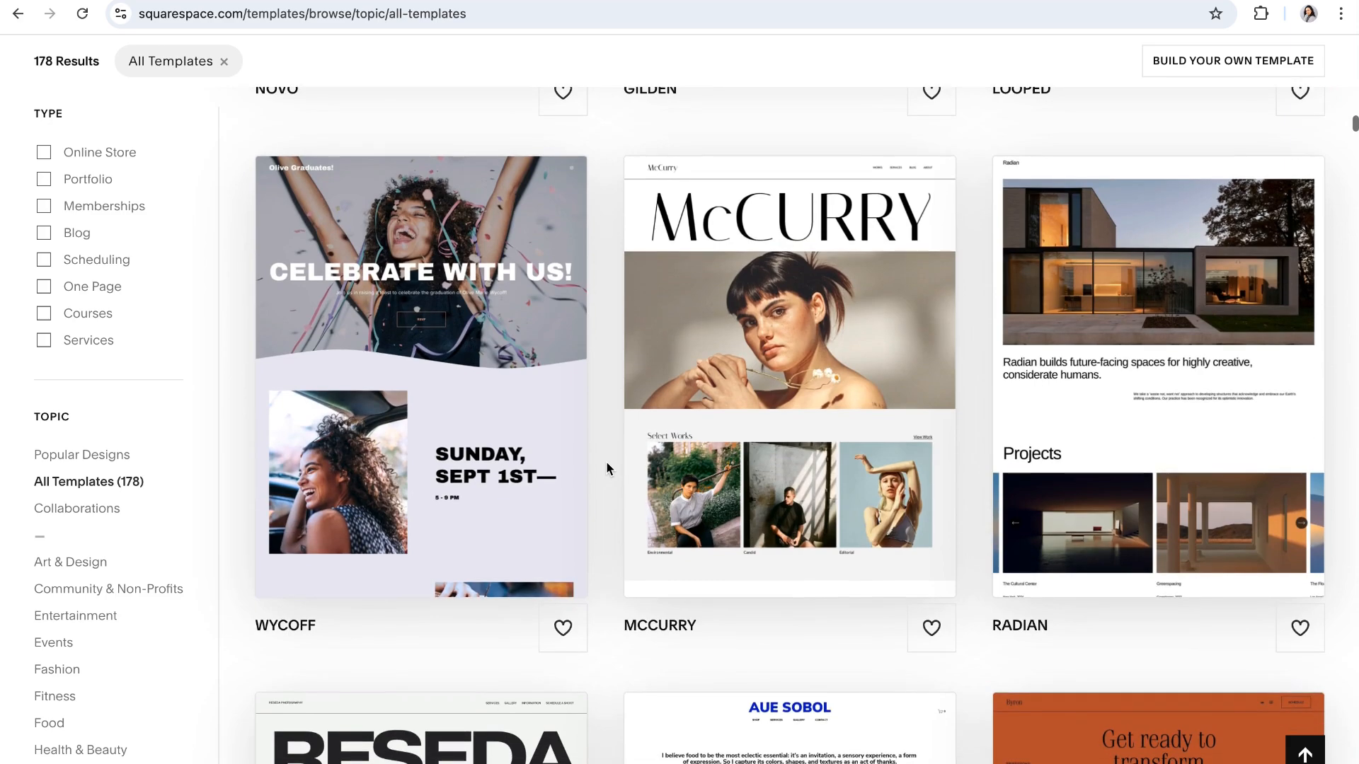
scroll(591, 598, "down", 5)
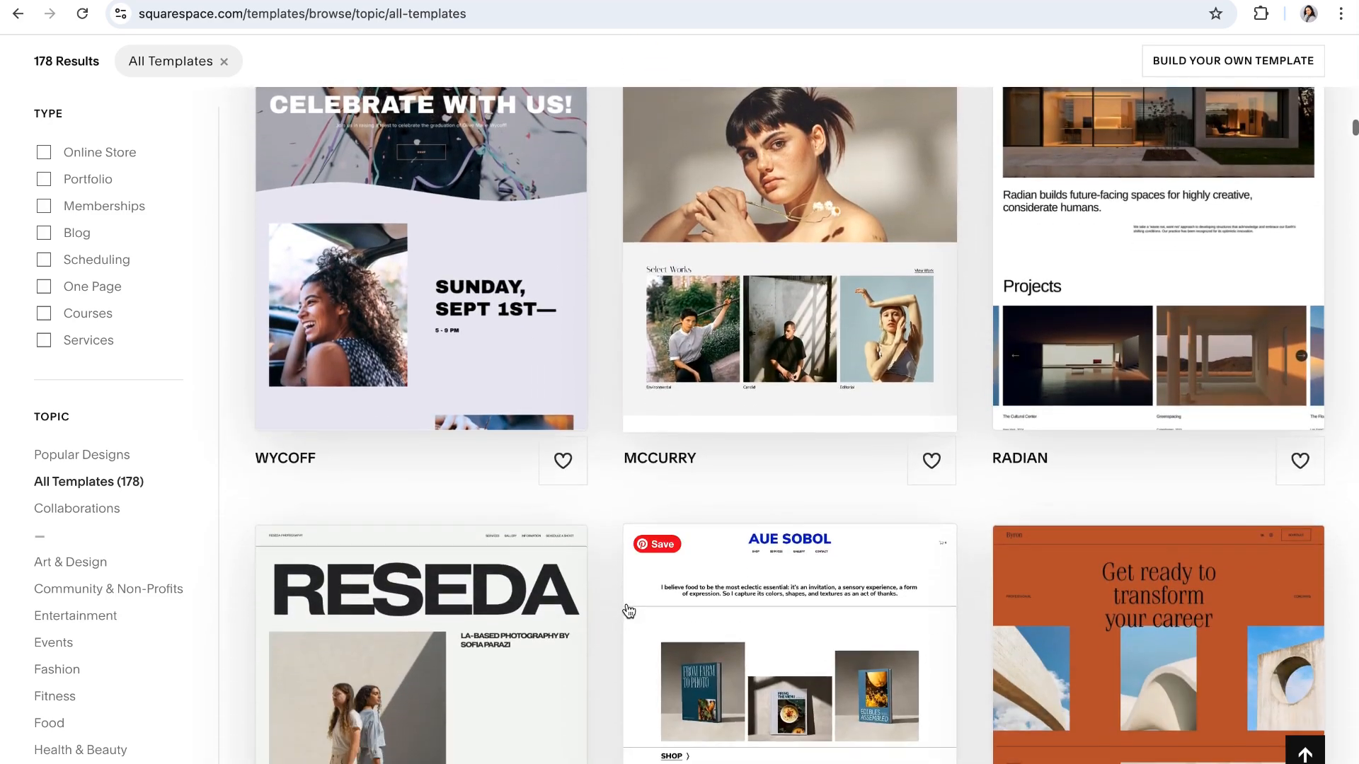
scroll(629, 611, "down", 4)
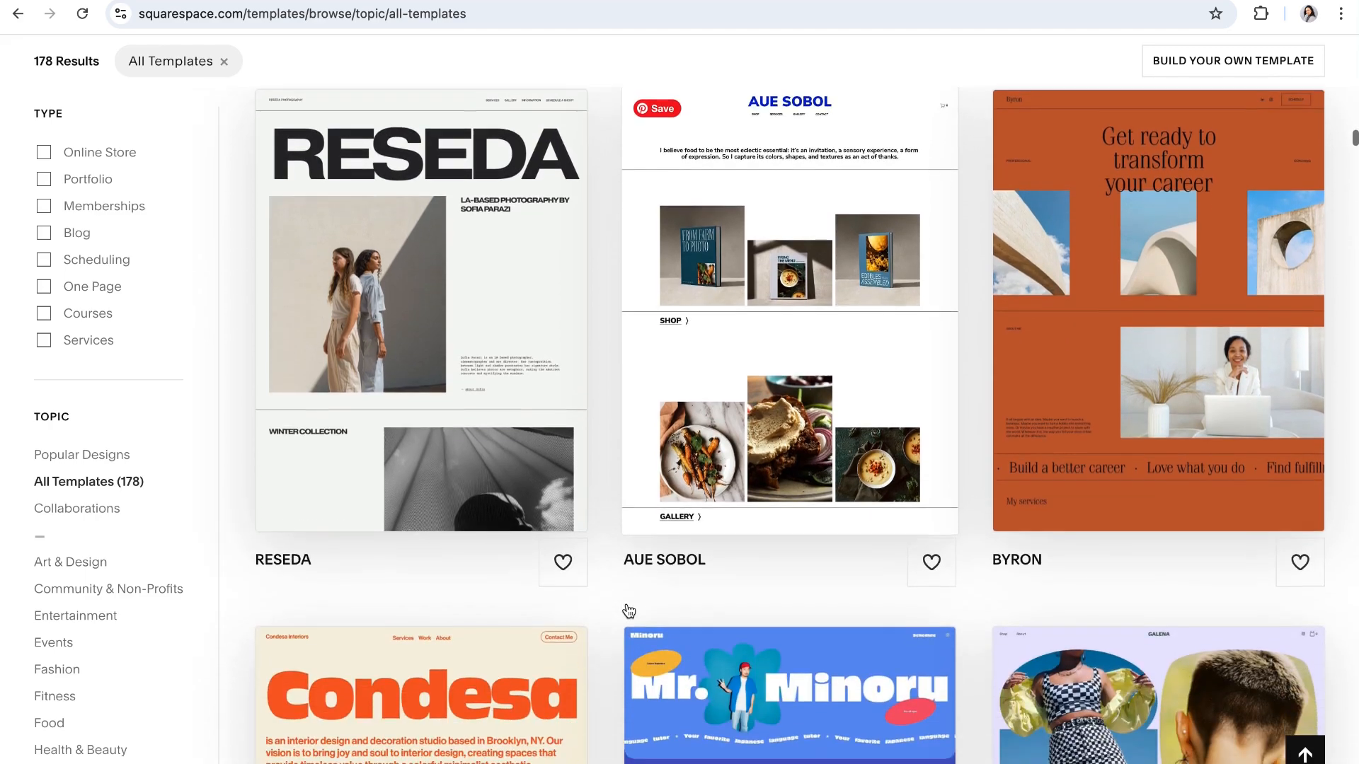
scroll(627, 610, "down", 1)
scroll(627, 610, "up", 3)
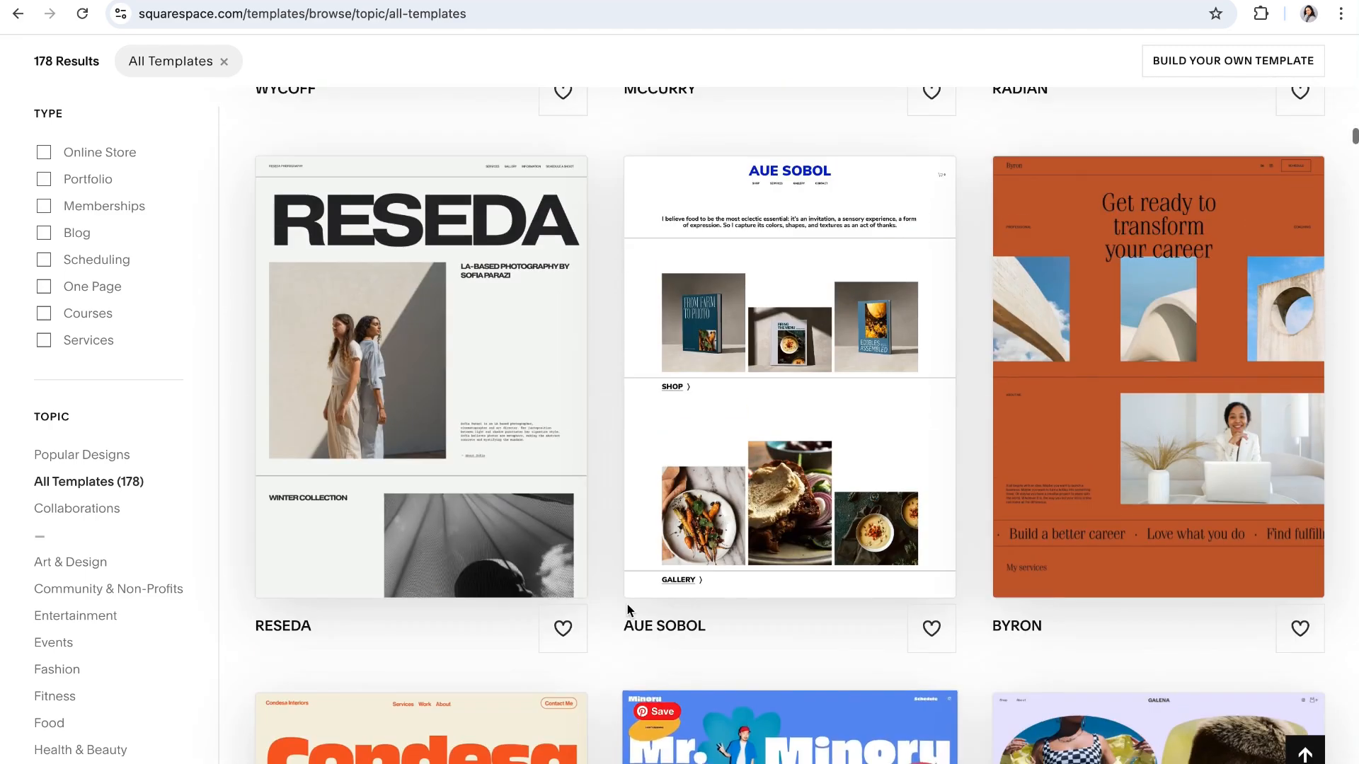
scroll(626, 603, "up", 7)
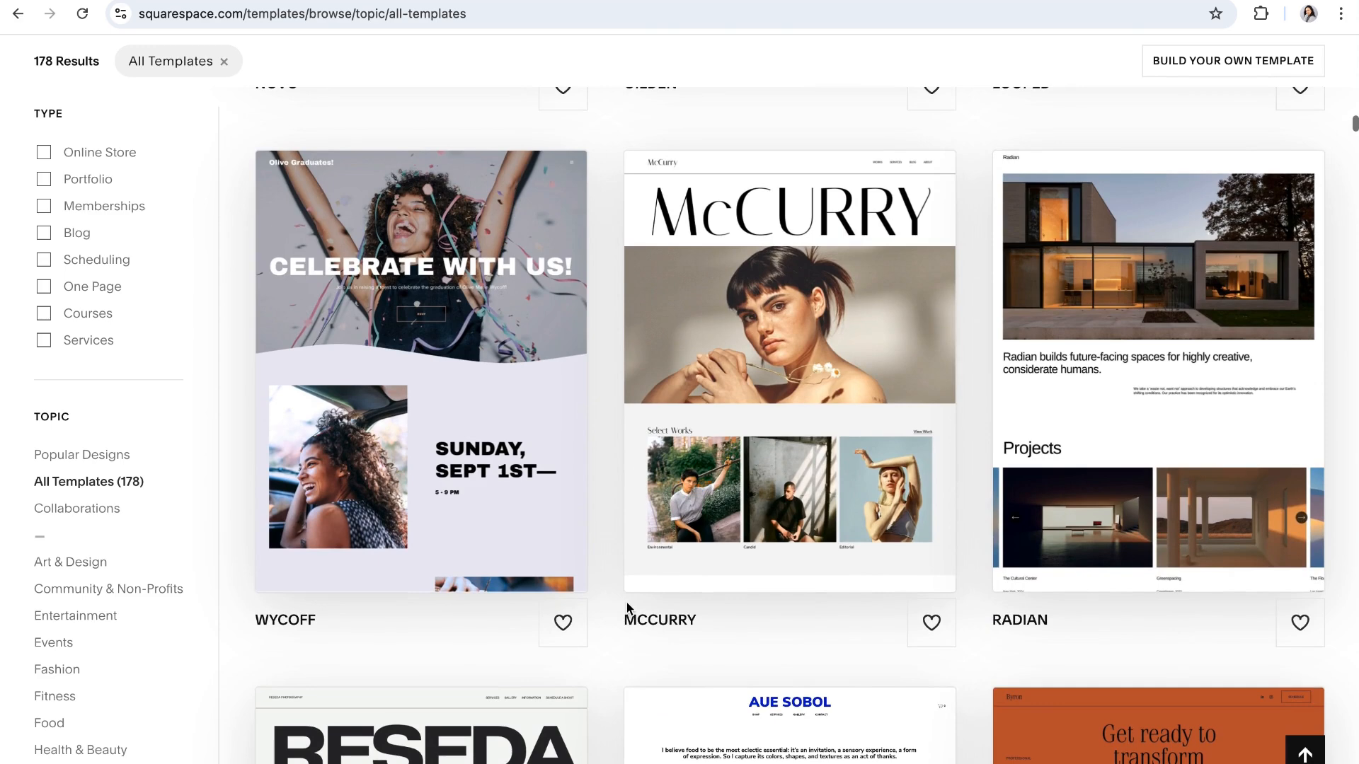
scroll(627, 605, "up", 2)
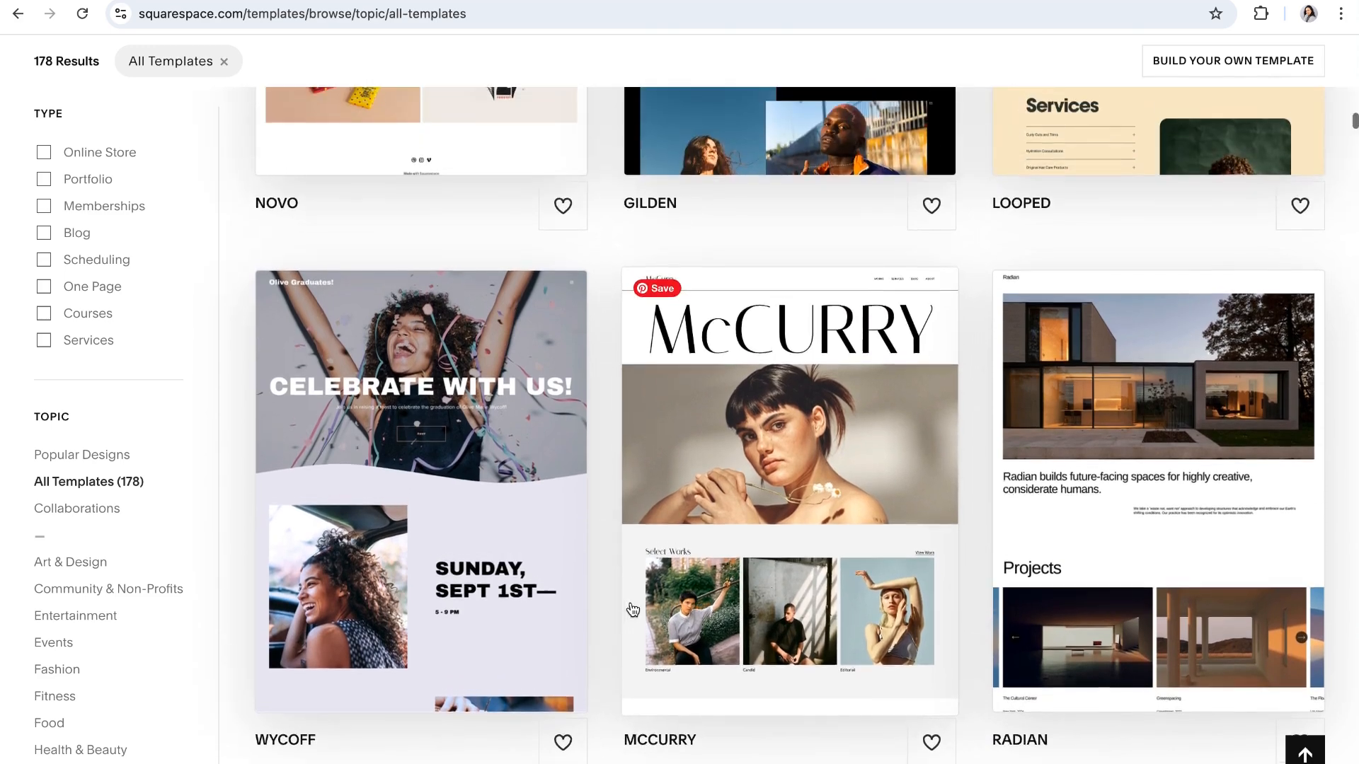
scroll(630, 607, "up", 2)
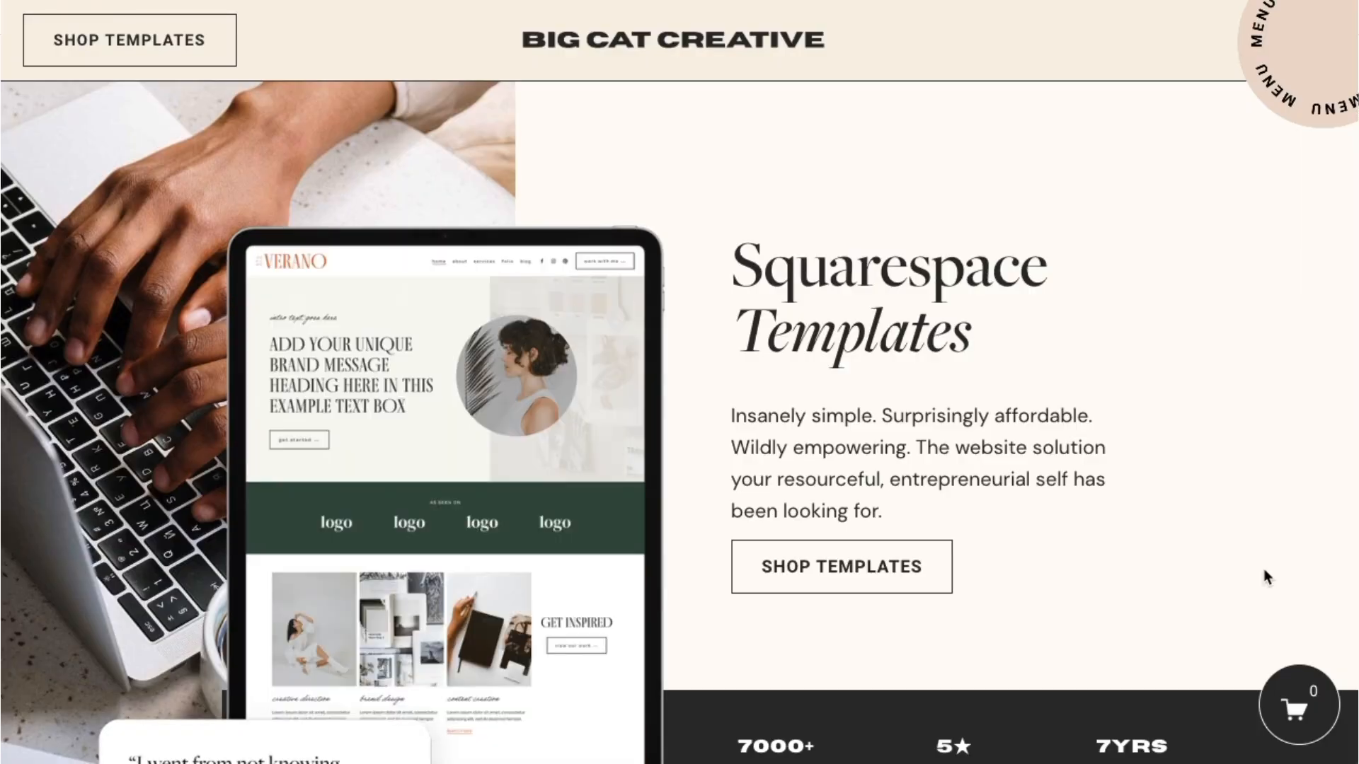
Step: Examine the Squarespace templates in the Big Cat Creative shop, including their desktop and mobile previews and prices
scroll(1264, 577, "down", 2)
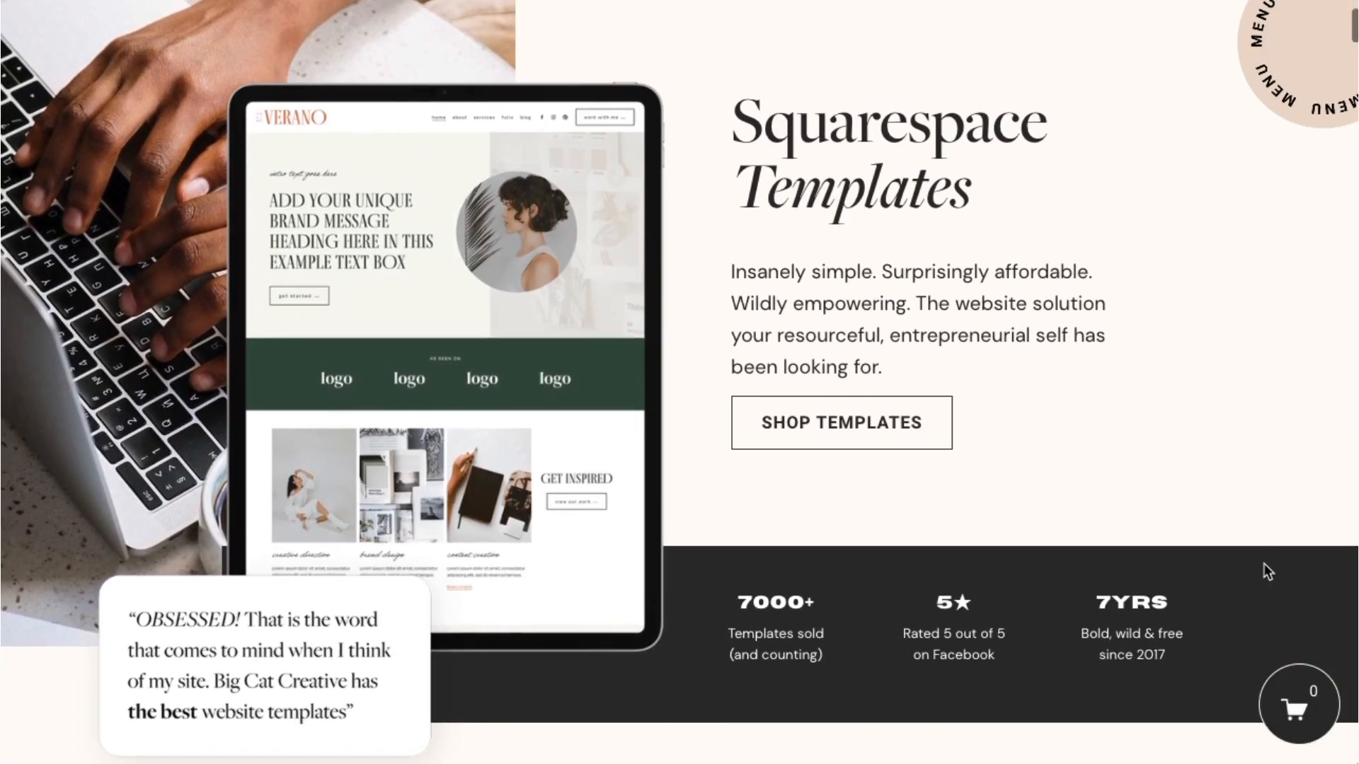
scroll(1264, 565, "down", 3)
scroll(1266, 571, "down", 7)
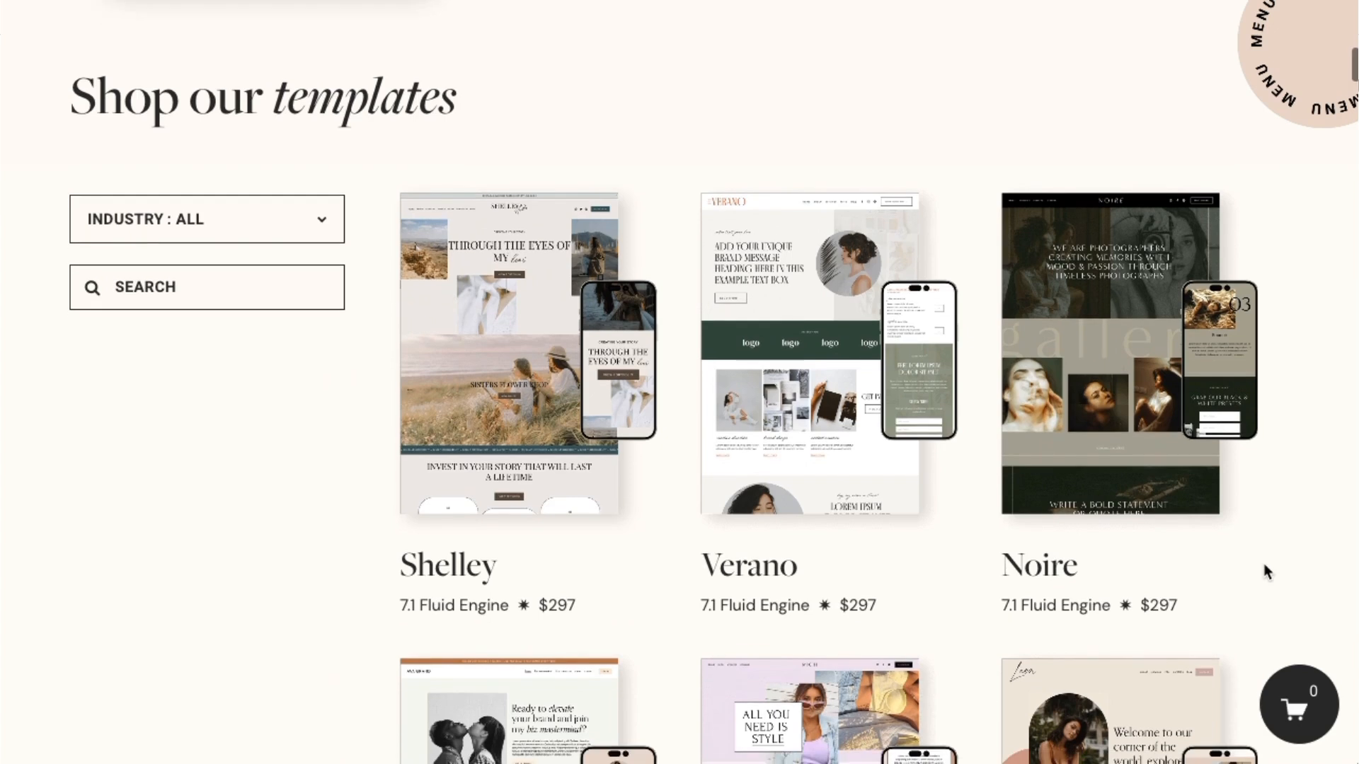
scroll(1264, 565, "down", 2)
scroll(1263, 563, "down", 3)
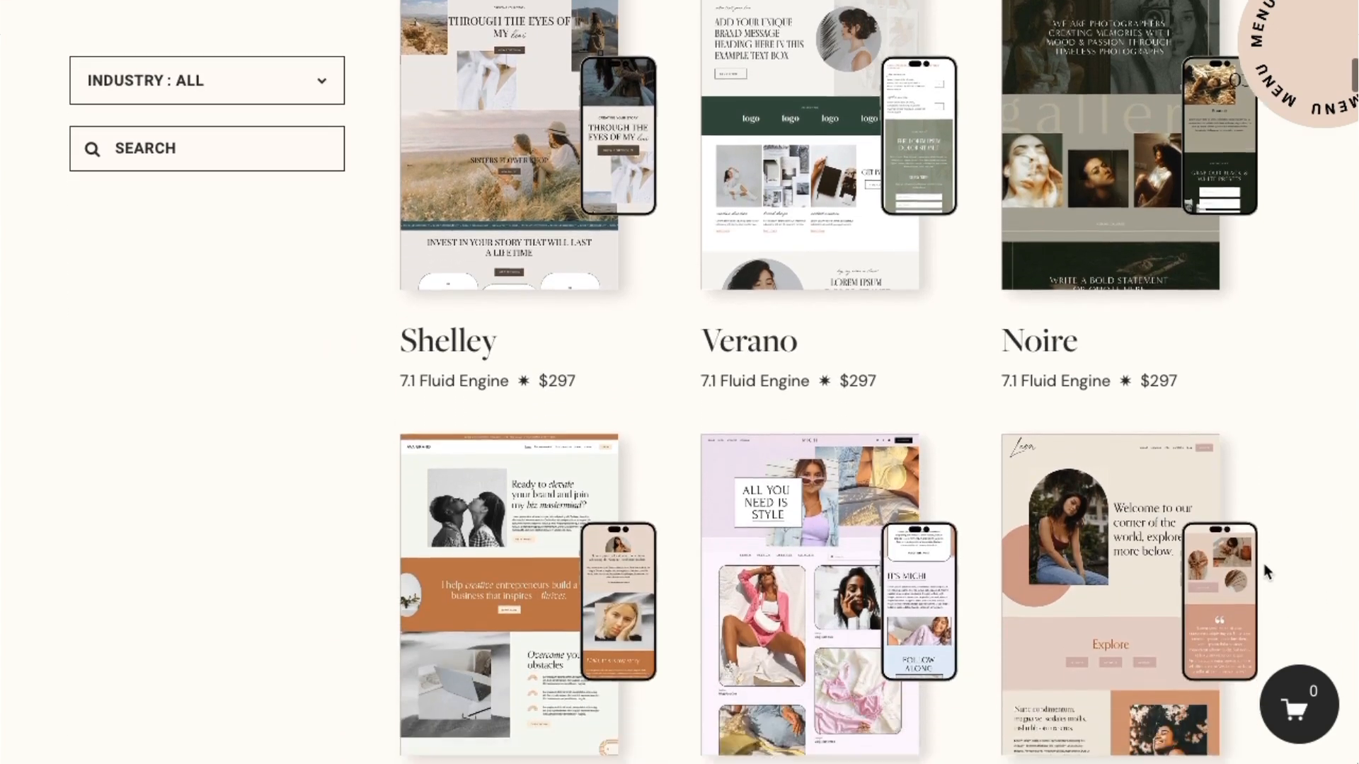
scroll(1266, 571, "down", 1)
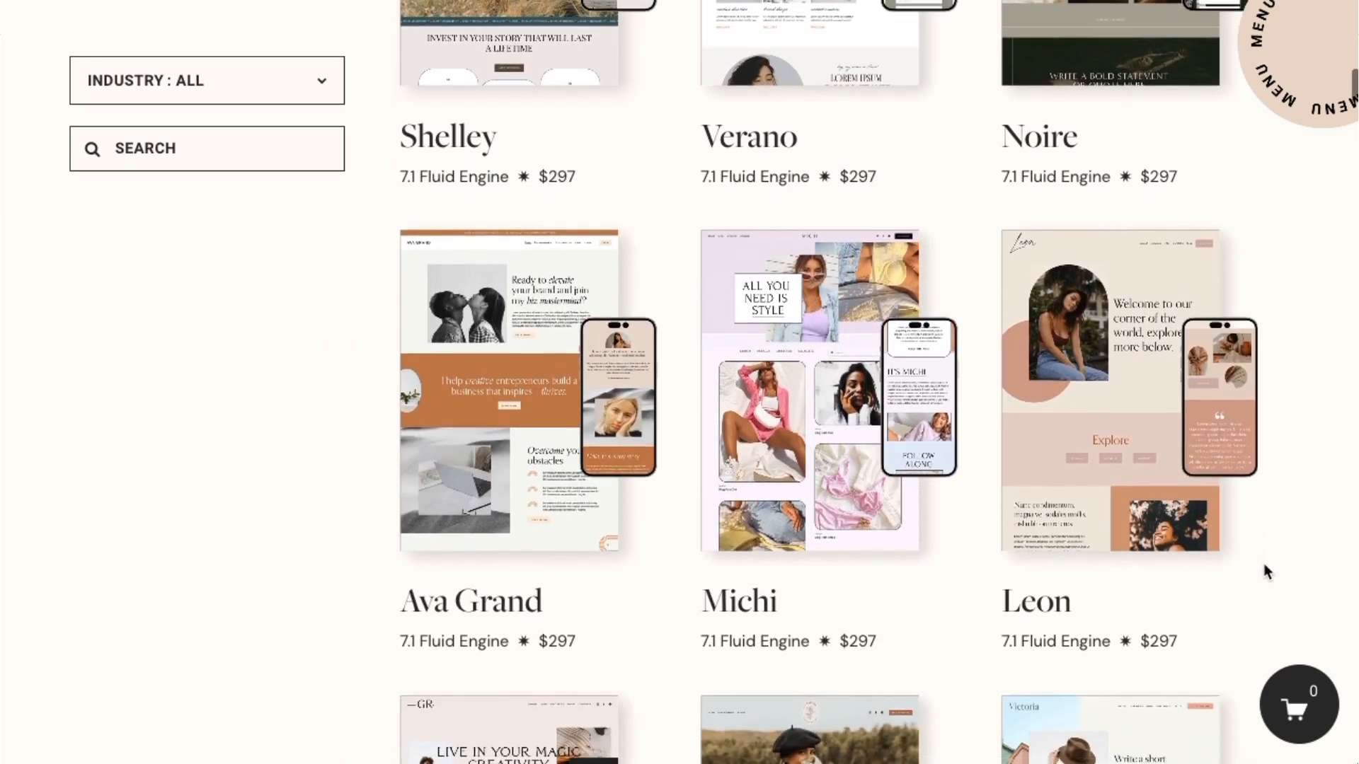
scroll(1266, 571, "down", 2)
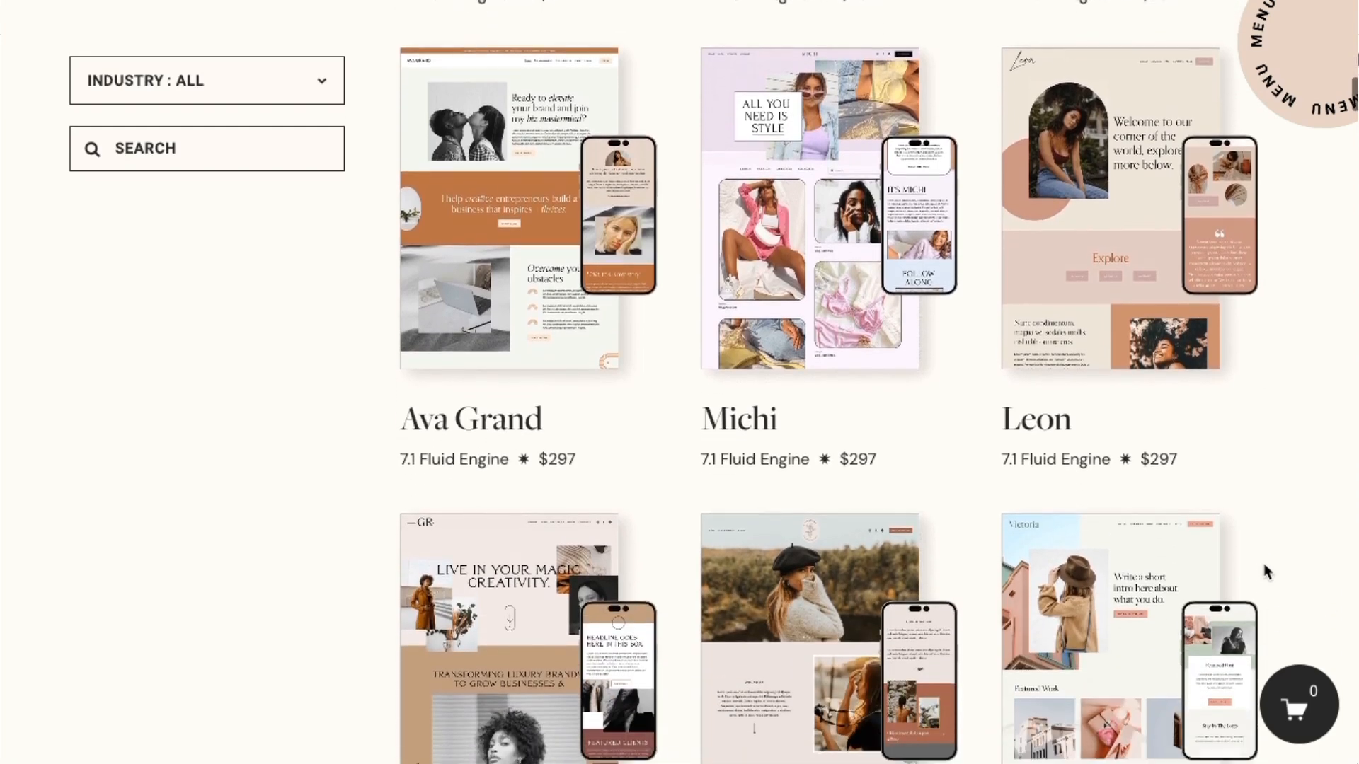
scroll(1266, 572, "down", 2)
scroll(1267, 572, "down", 2)
scroll(1266, 572, "down", 1)
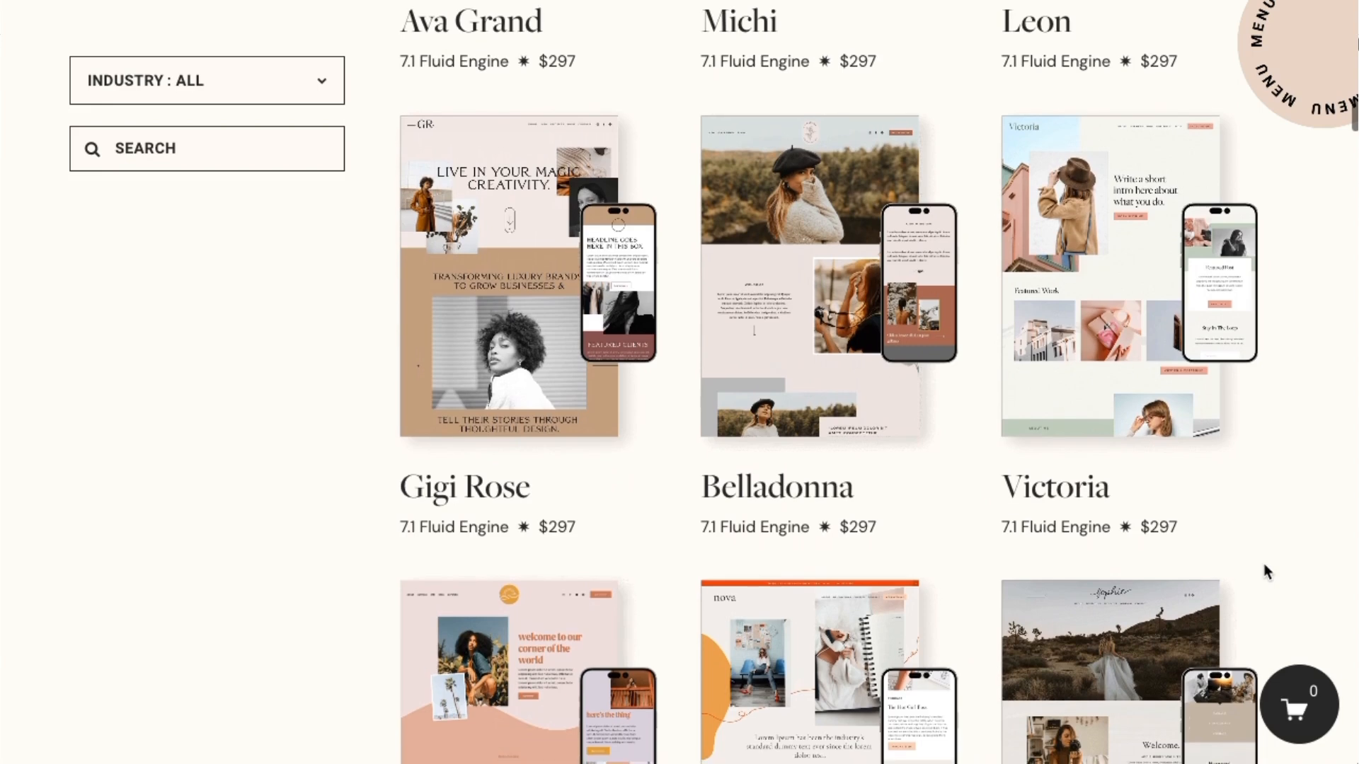
scroll(1266, 572, "down", 2)
scroll(1266, 572, "down", 3)
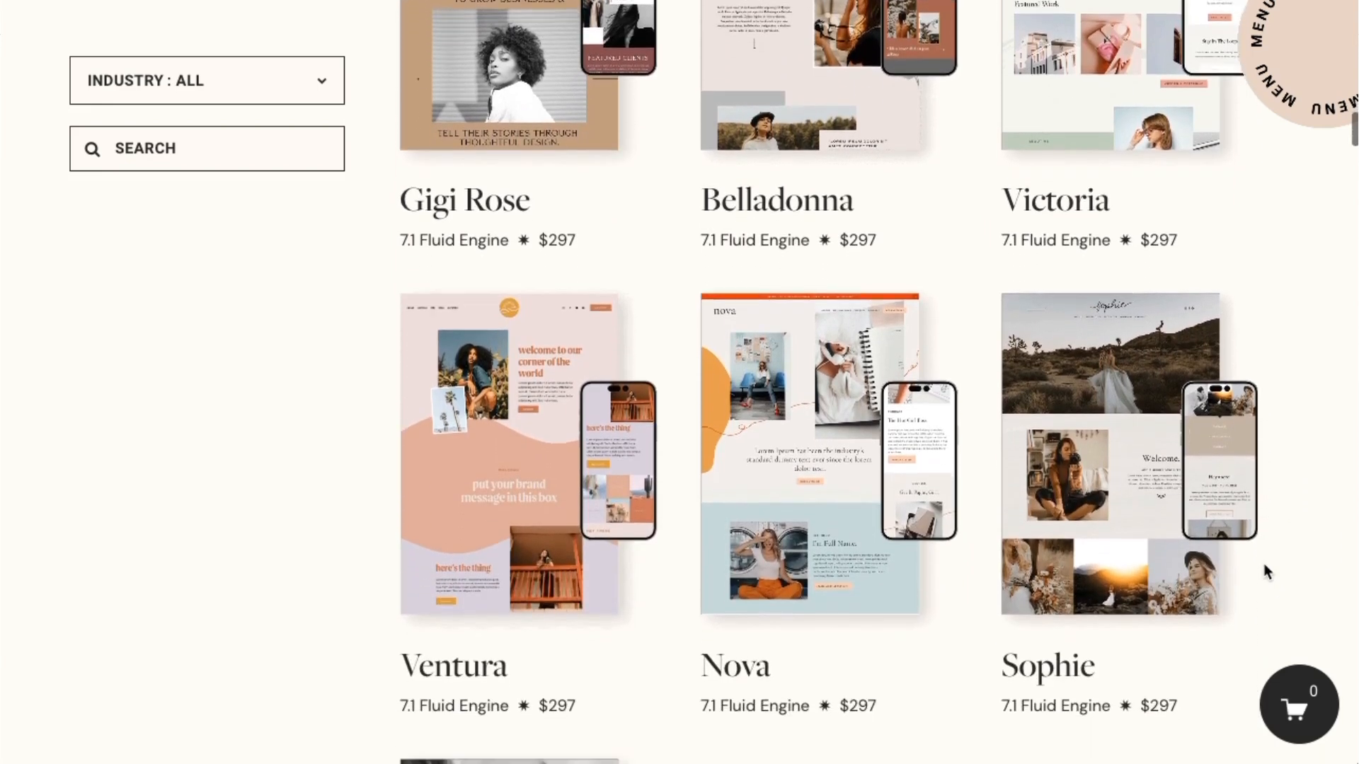
scroll(1267, 572, "down", 2)
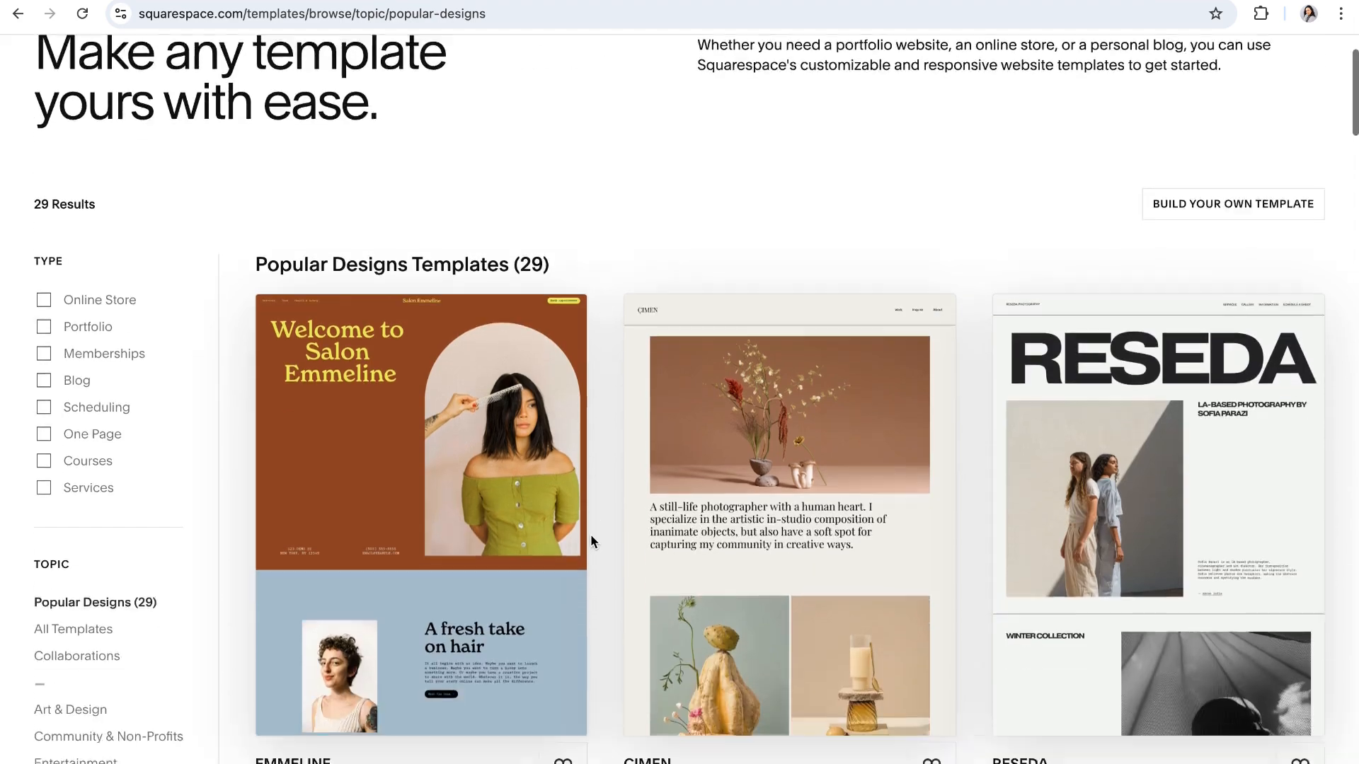
Step: Open the Bloom template from the Popular Designs gallery and look through its homepage preview
scroll(592, 540, "down", 7)
scroll(598, 539, "down", 10)
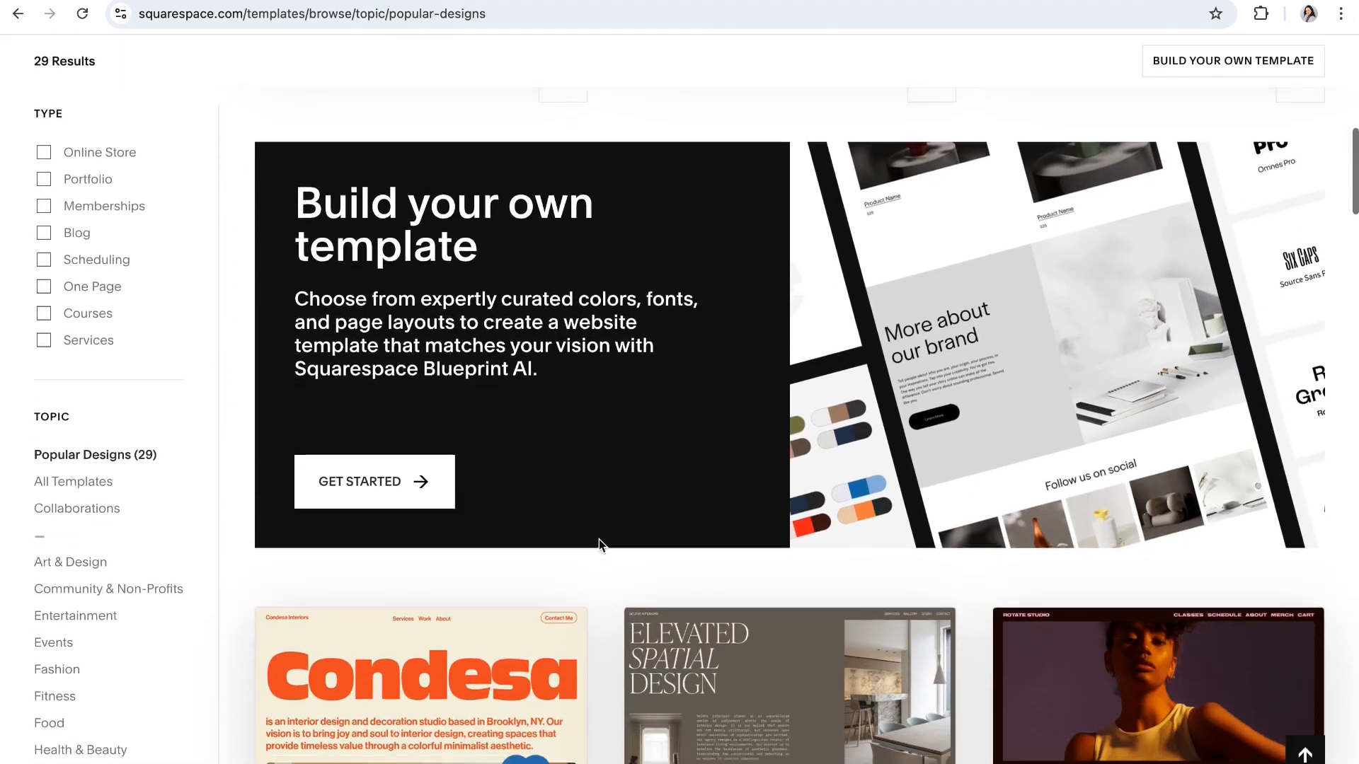
scroll(600, 545, "down", 3)
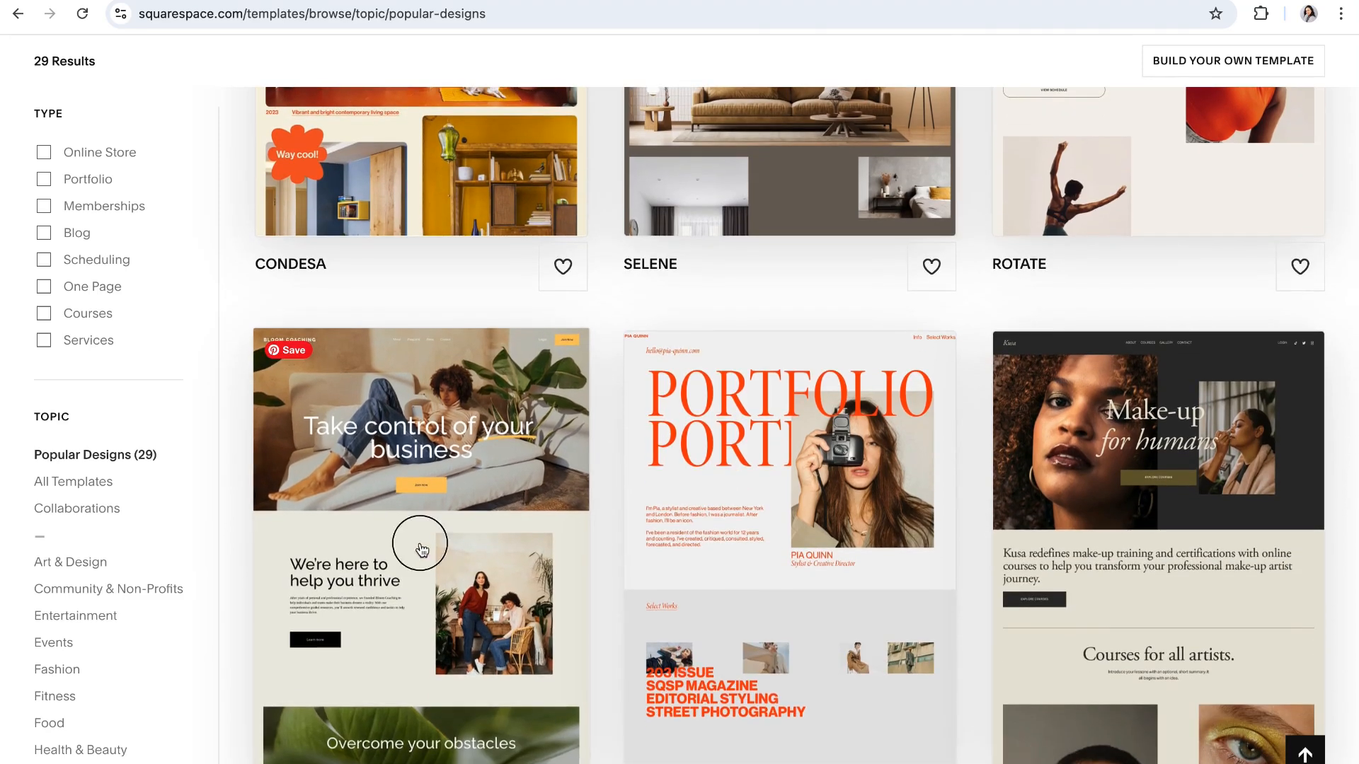
left_click(419, 542)
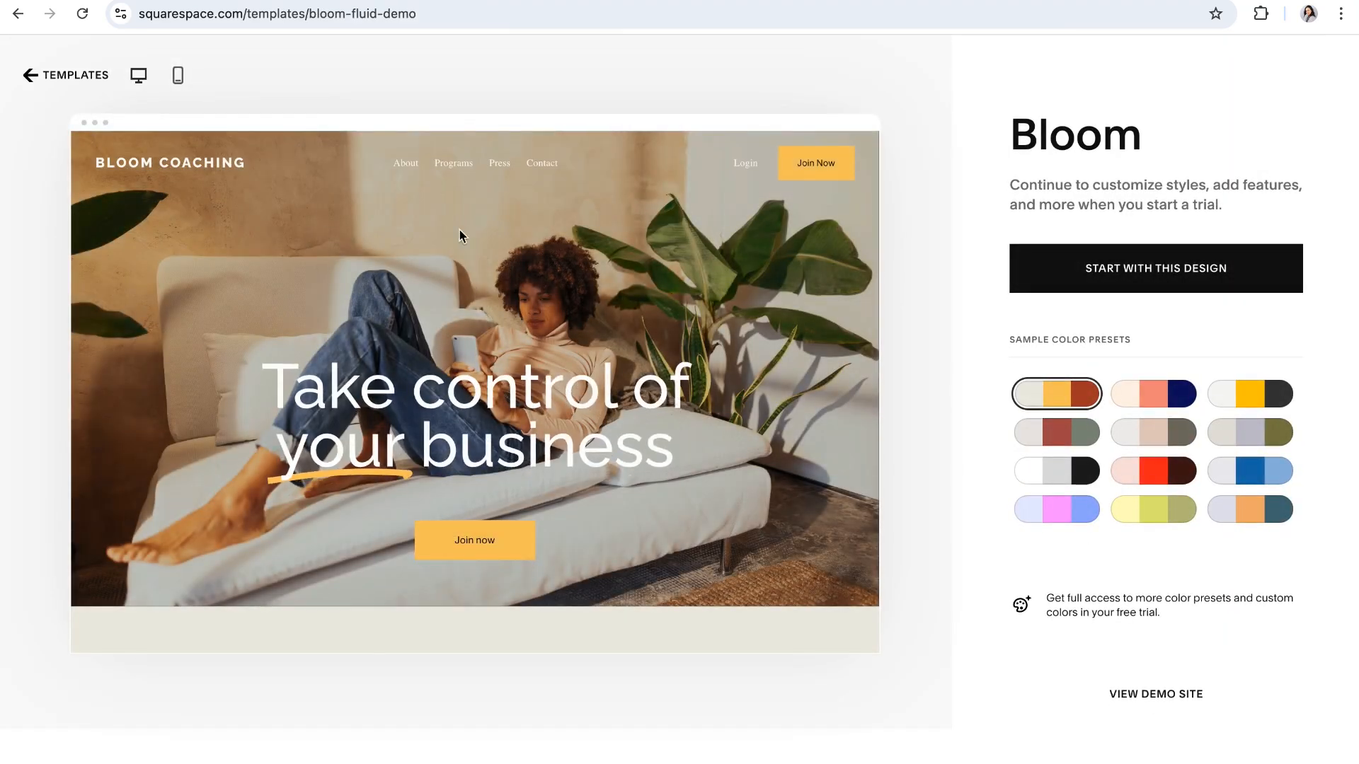
scroll(524, 424, "down", 6)
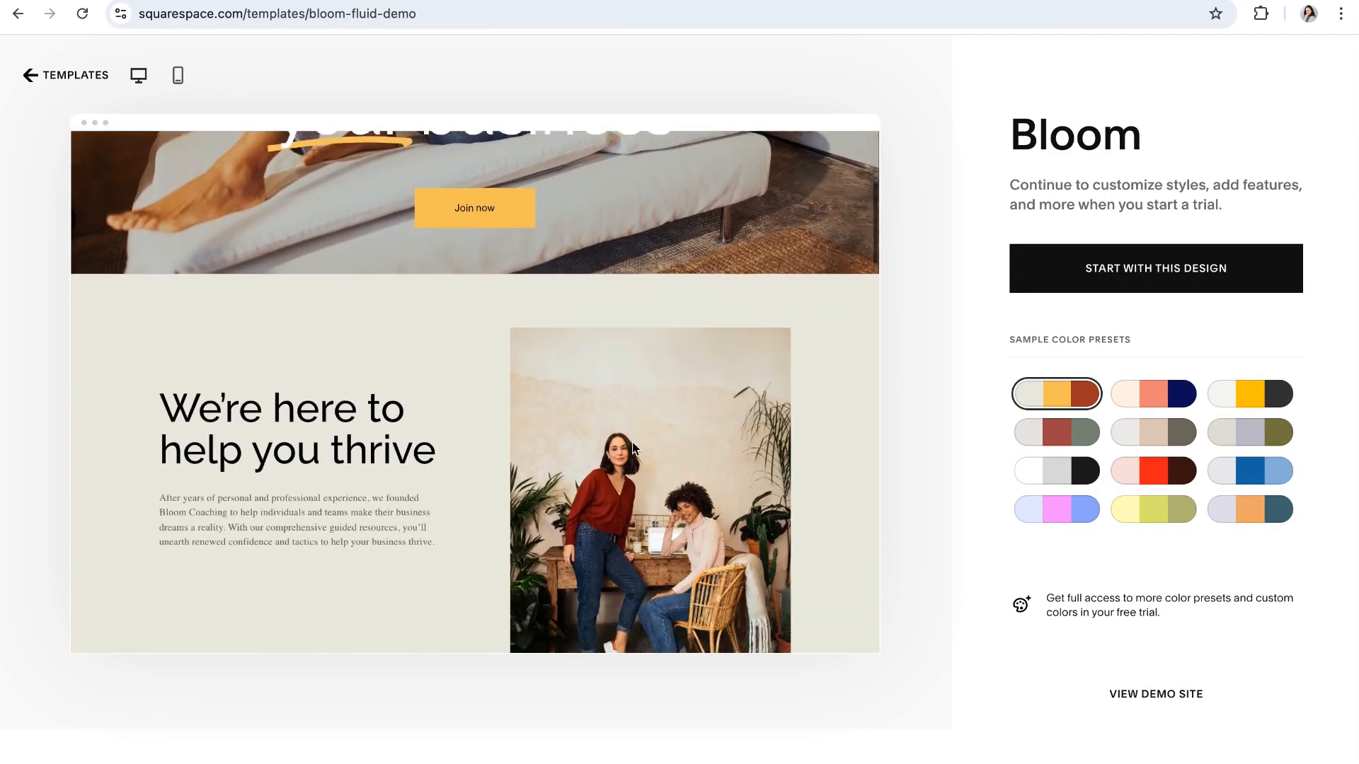
scroll(630, 447, "down", 6)
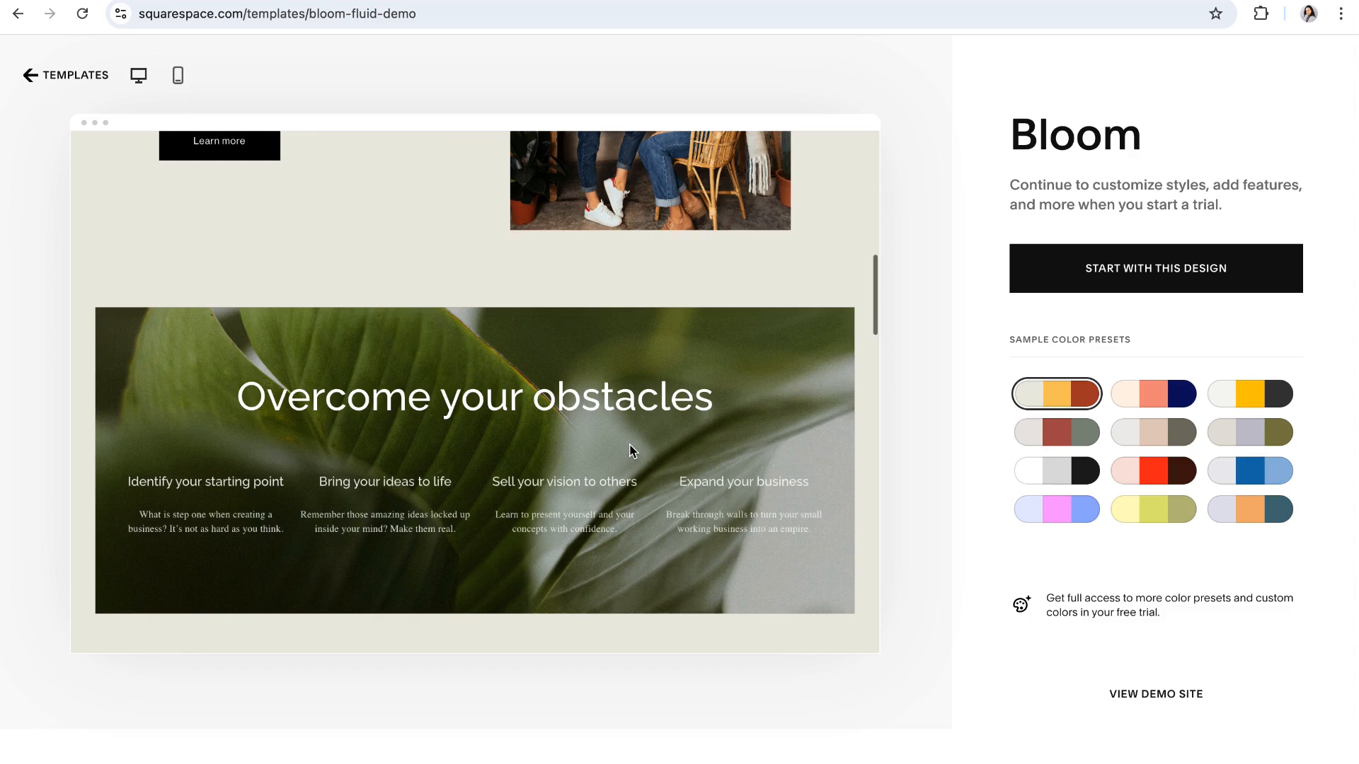
scroll(630, 445, "down", 2)
scroll(633, 448, "up", 8)
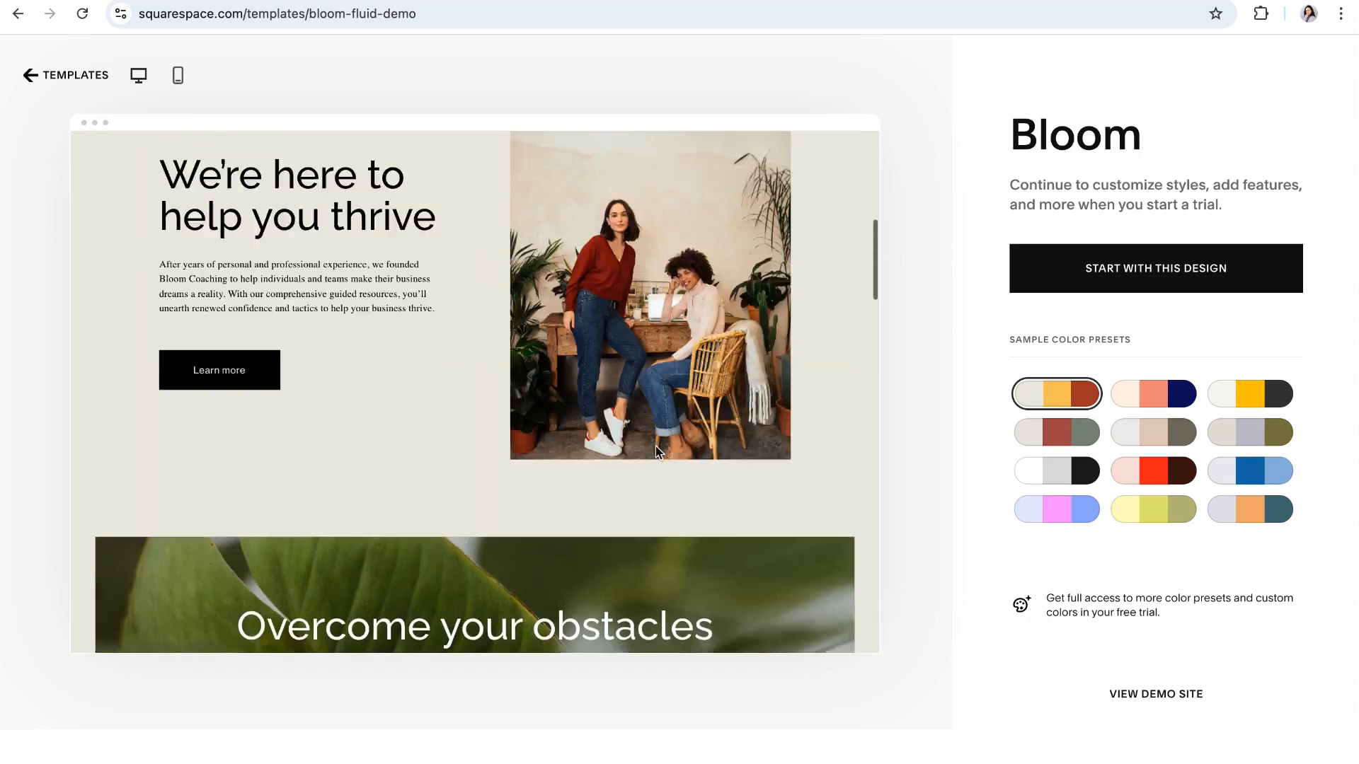
Step: Try several of the sample color presets on the Bloom template preview
left_click_drag(1150, 340, 1000, 341)
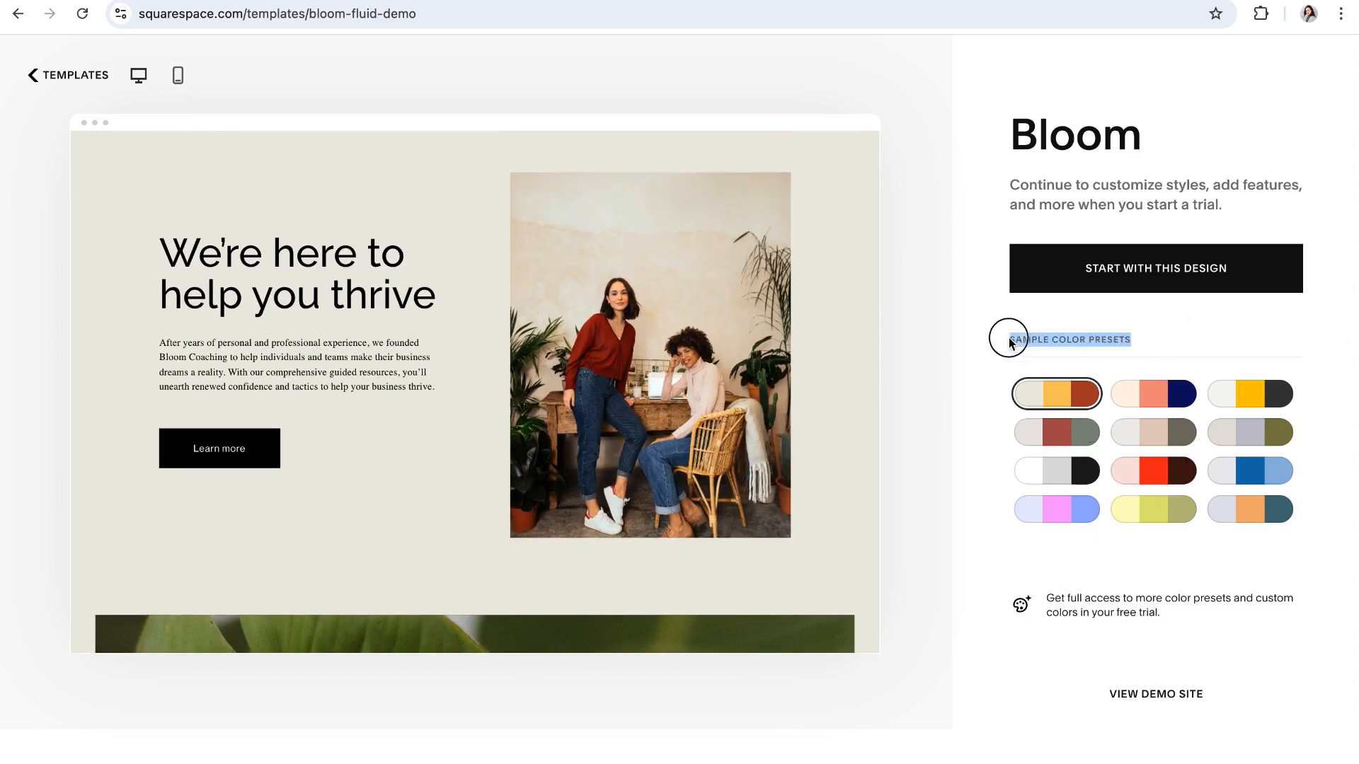
left_click(1160, 394)
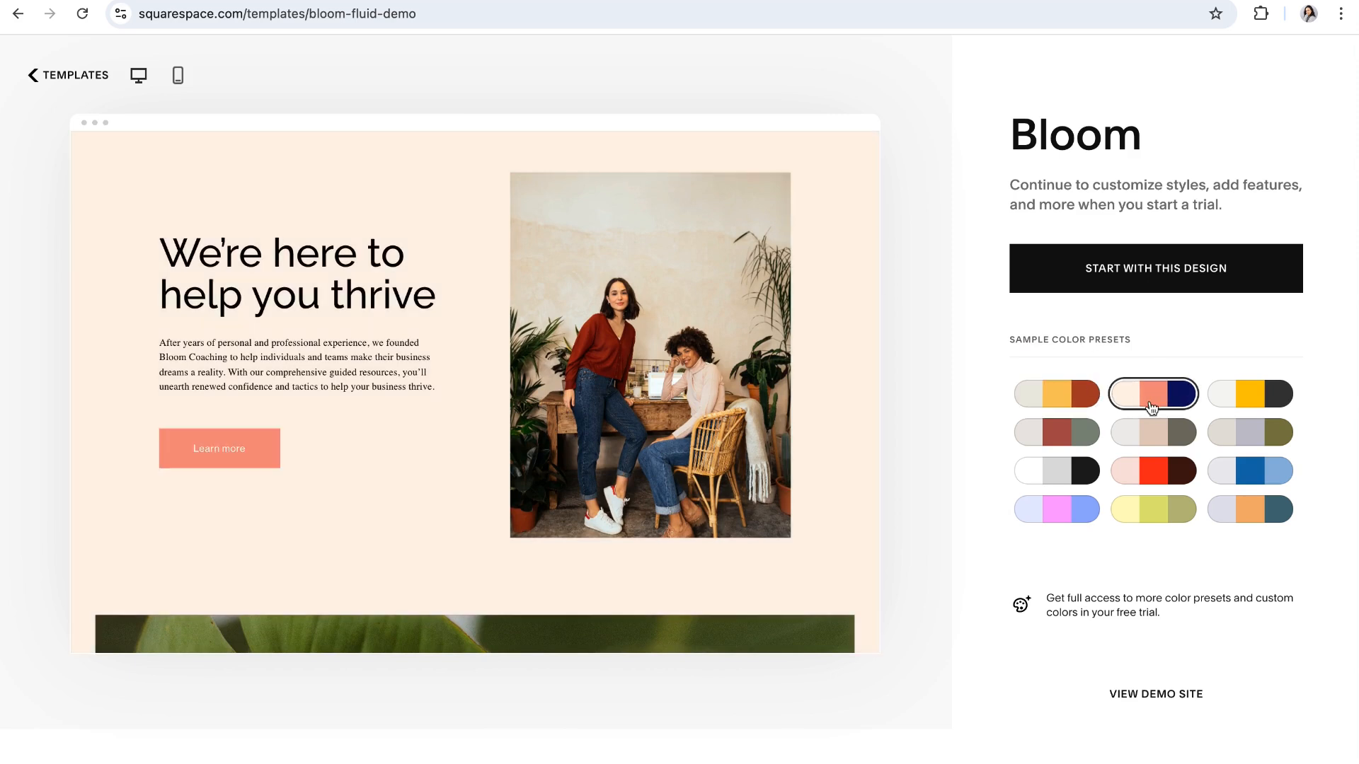
left_click(1248, 434)
left_click(1077, 508)
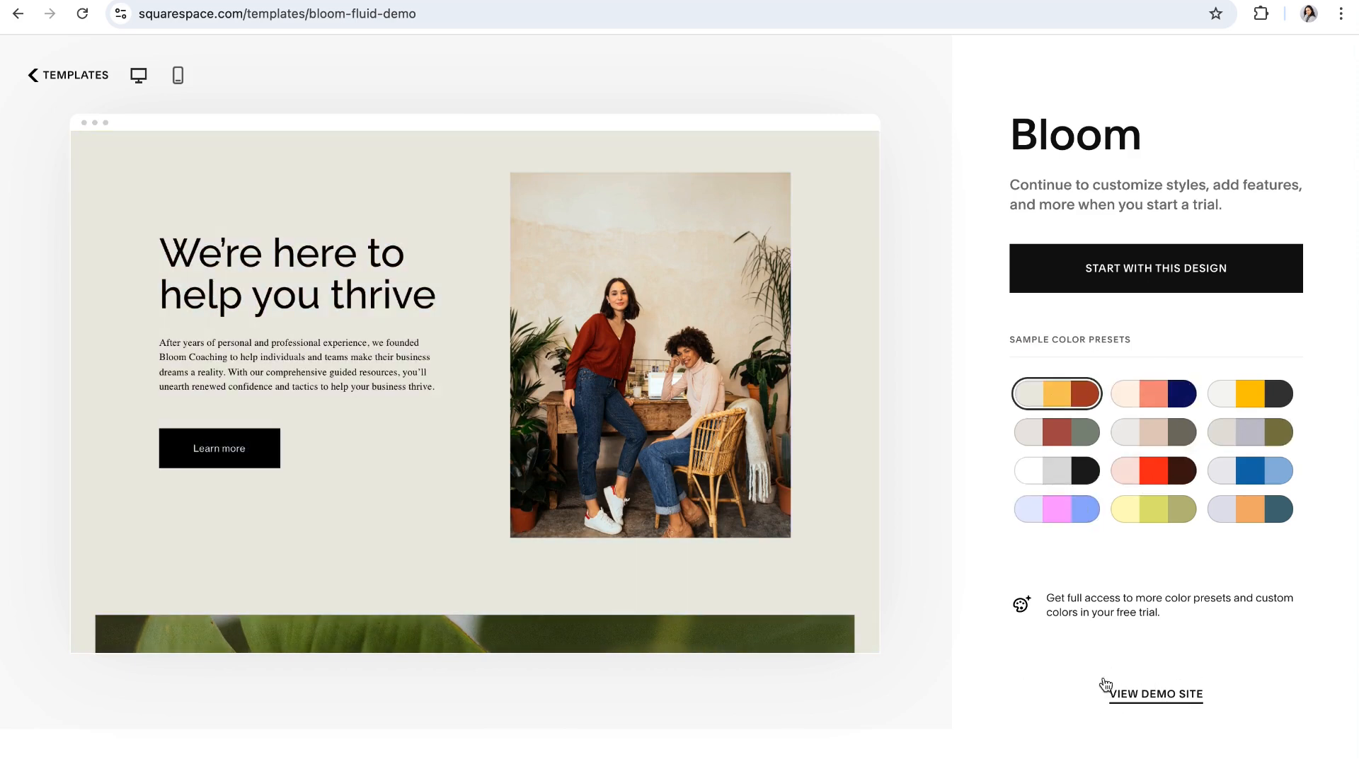
Step: Open Bloom's full demo site and examine the layouts of its home and About pages
left_click(1144, 695)
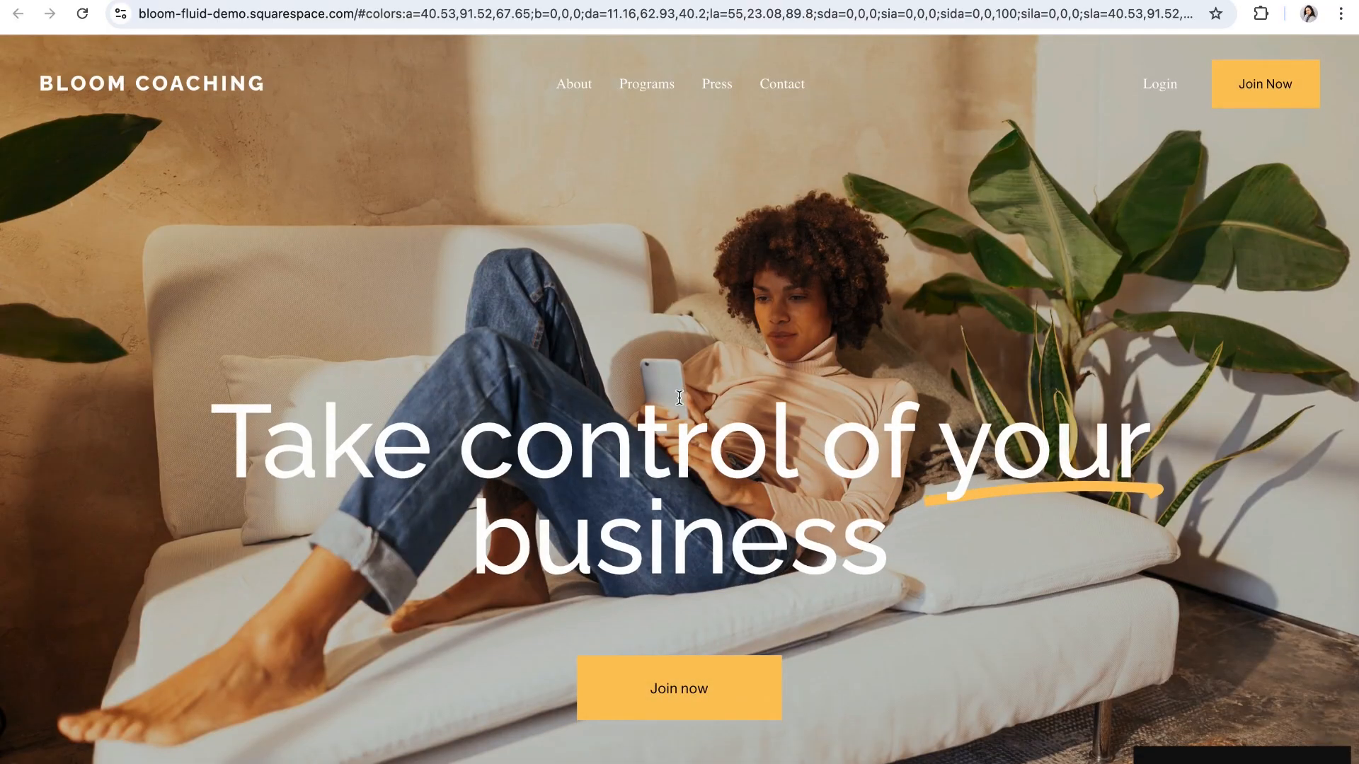
scroll(680, 398, "down", 15)
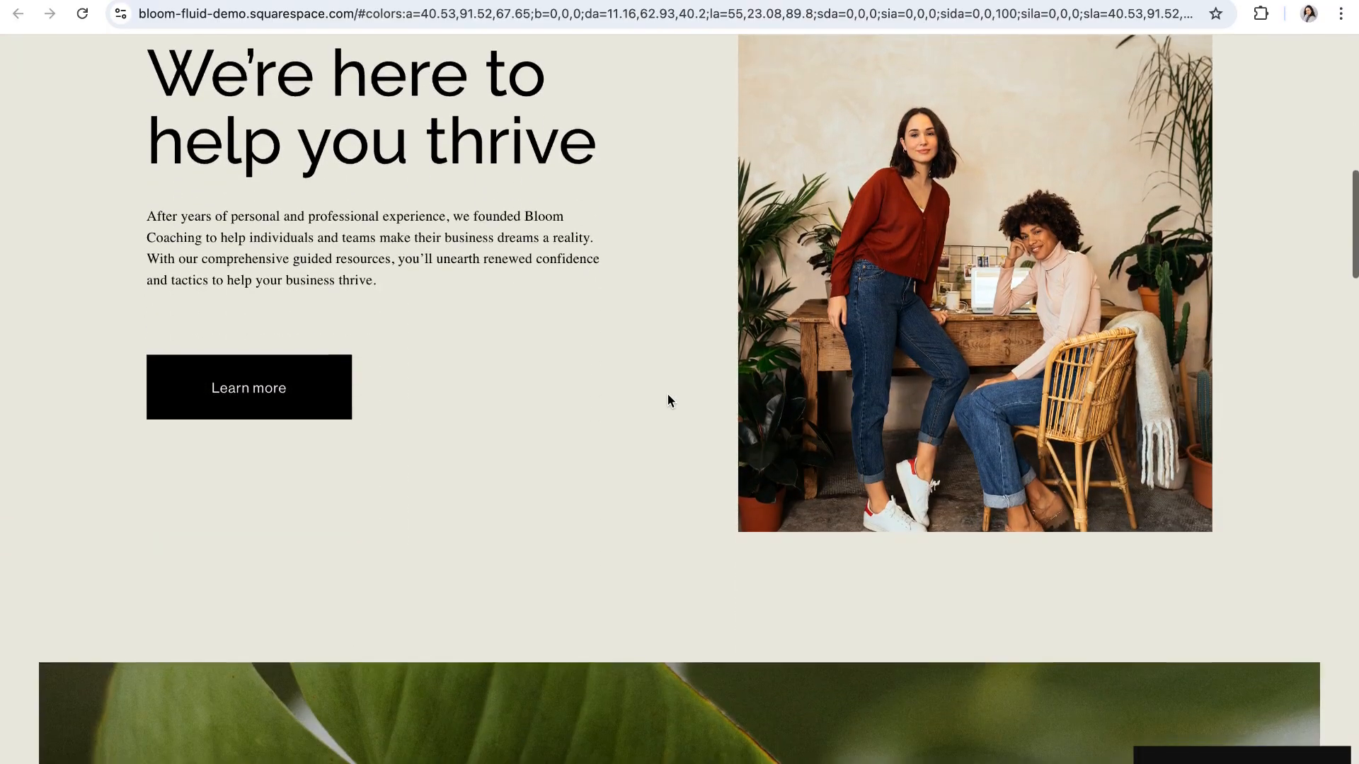
scroll(668, 395, "down", 10)
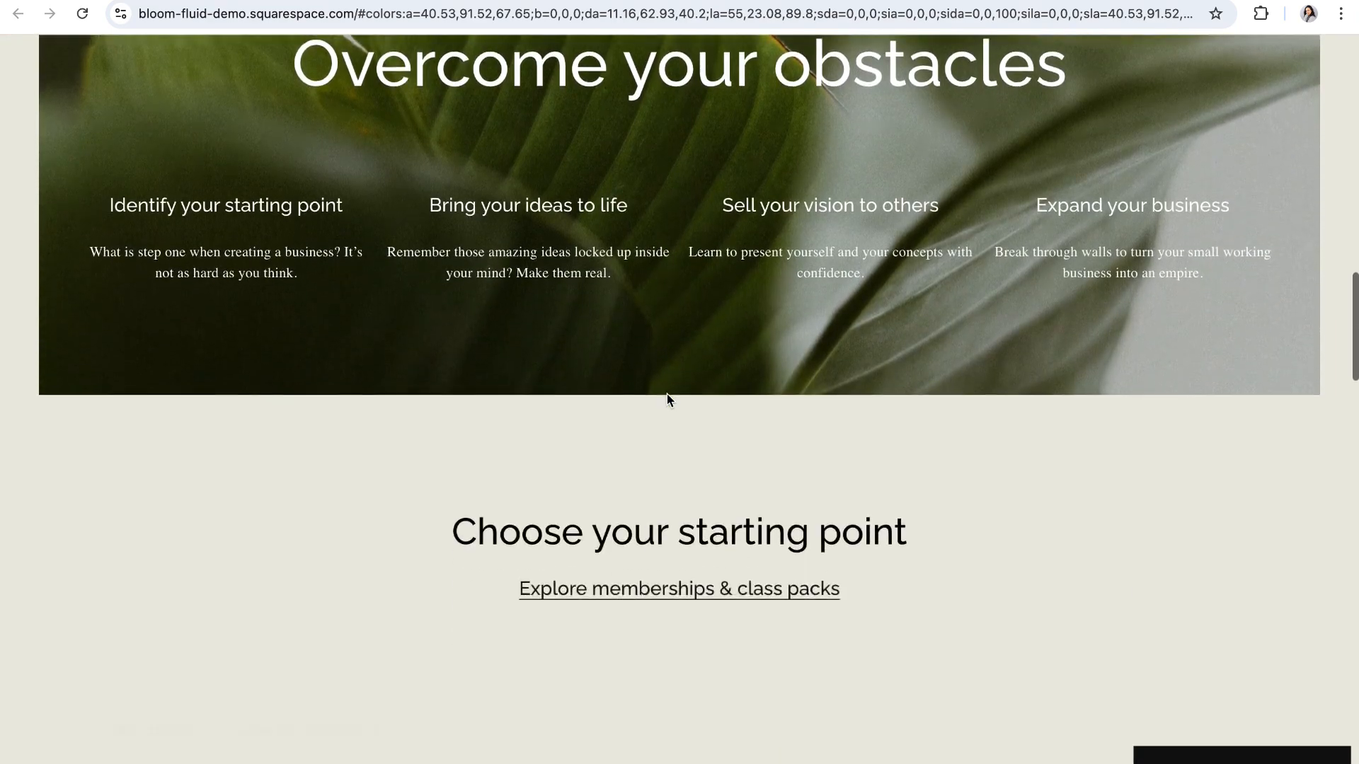
scroll(667, 394, "up", 11)
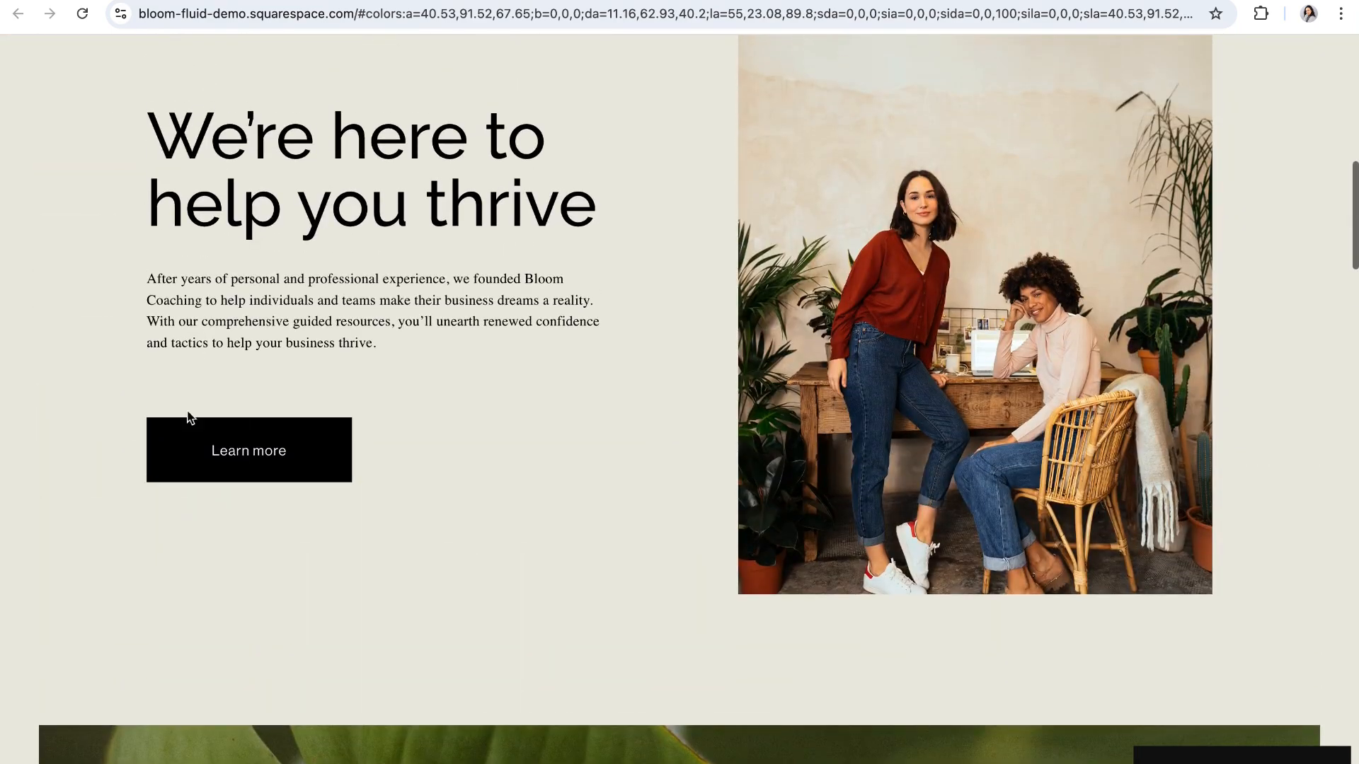
left_click(243, 449)
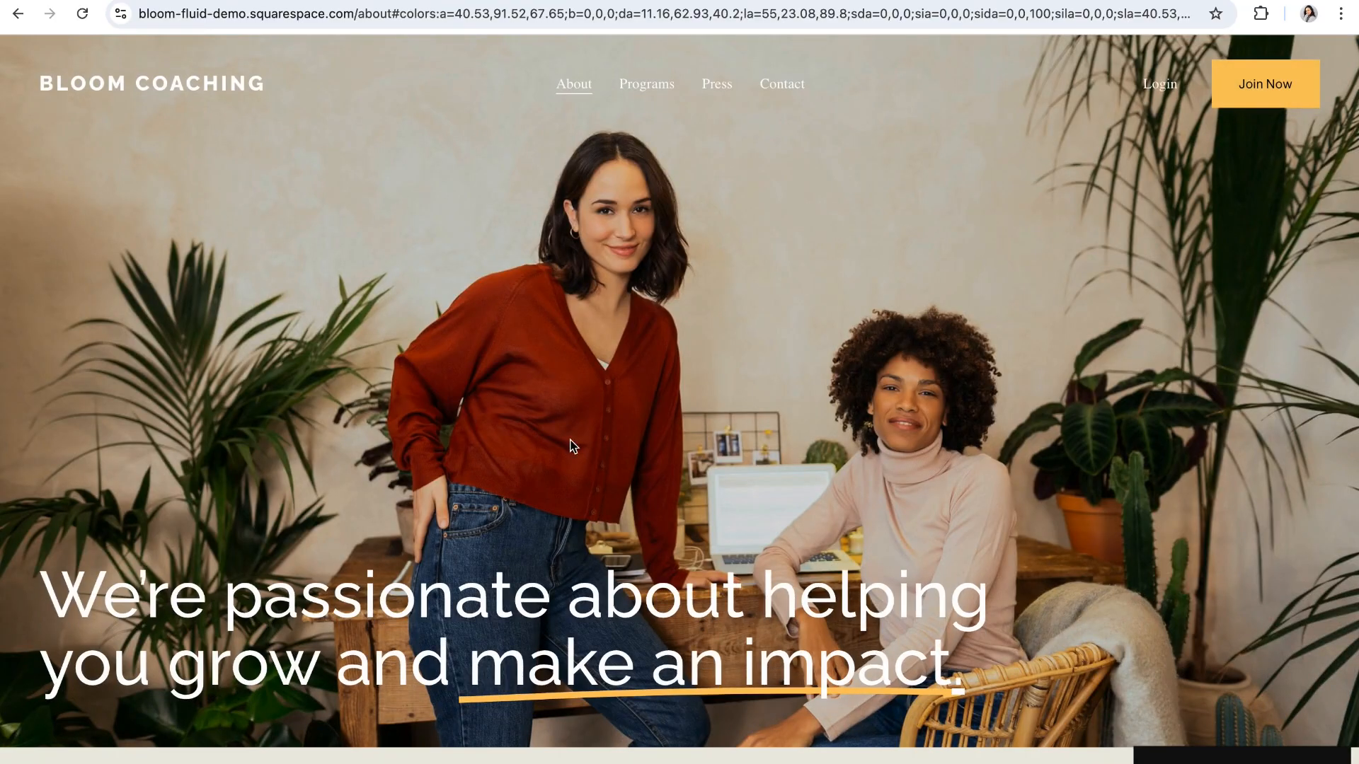
scroll(585, 476, "down", 10)
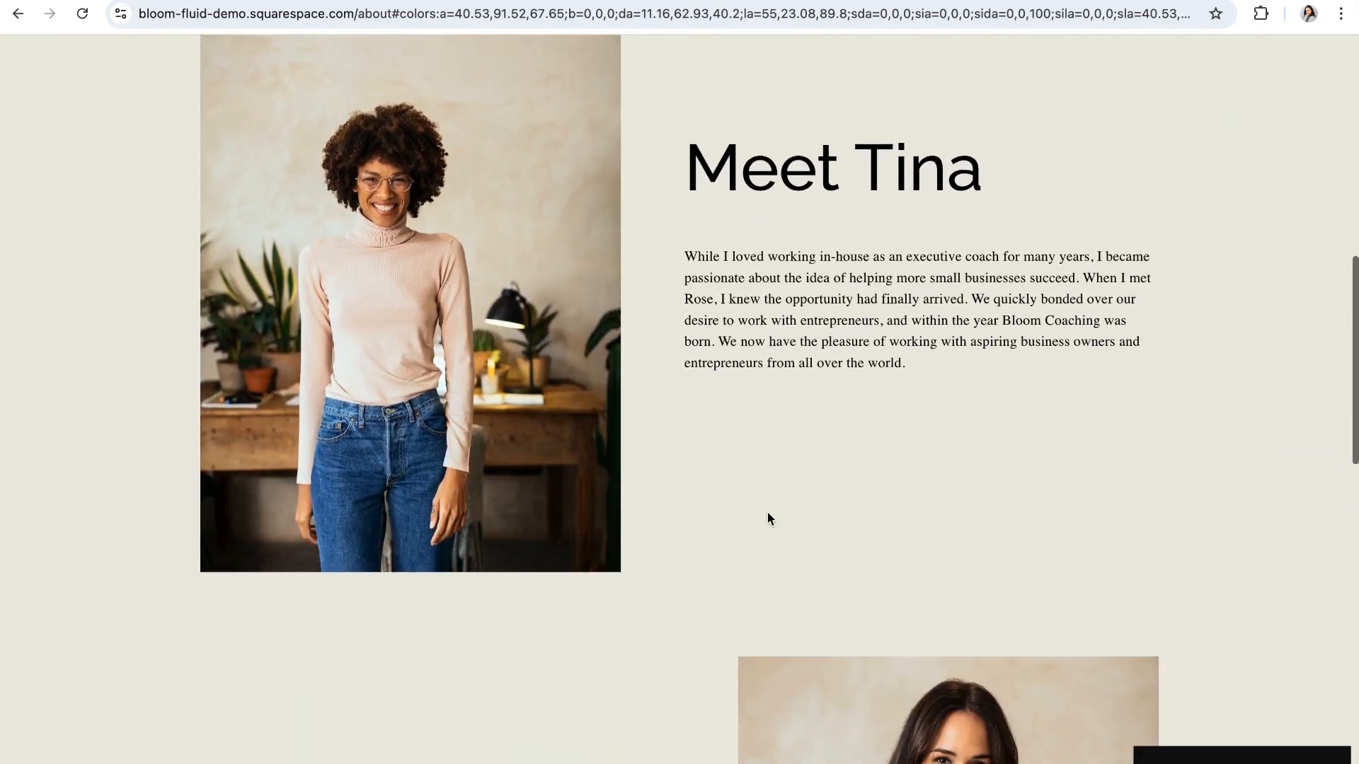
scroll(767, 512, "down", 2)
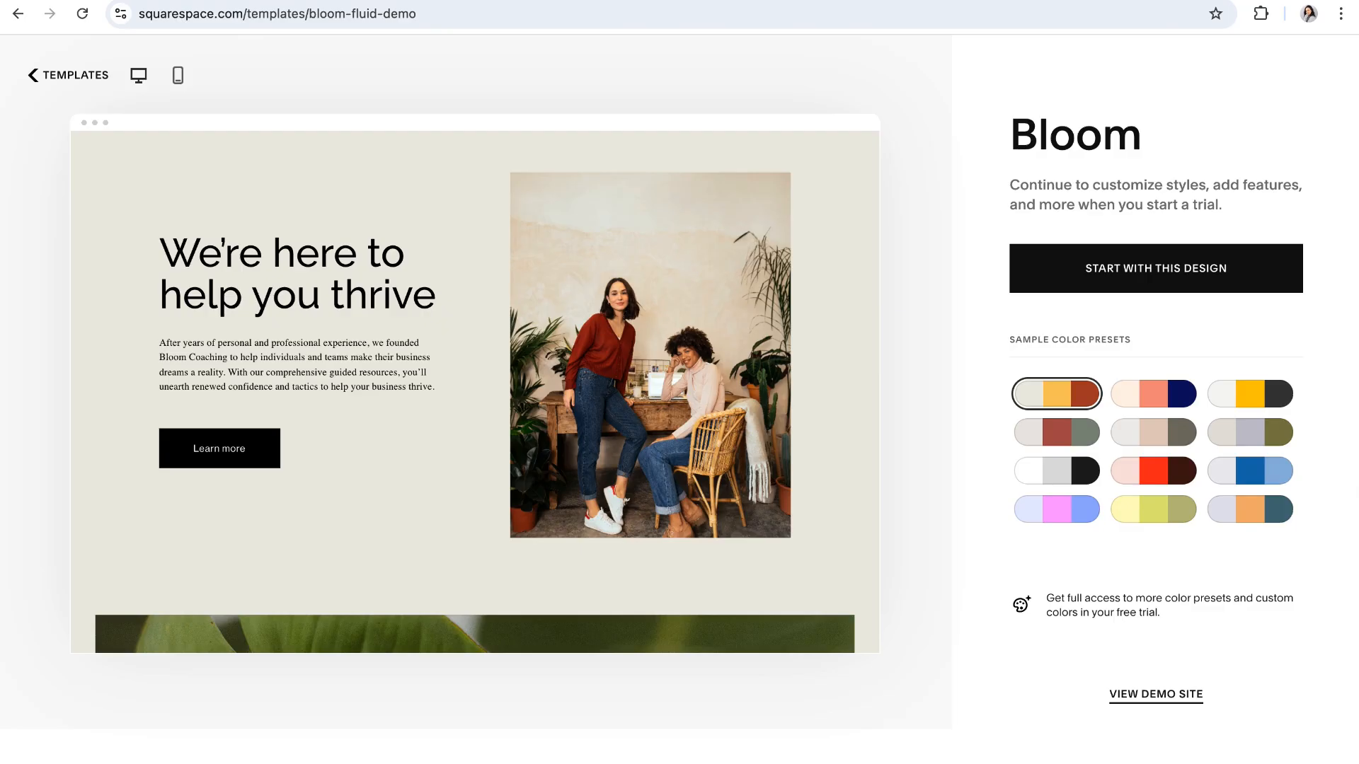
Step: Start a new site with the Bloom design and dismiss the welcome prompt without entering a site title
left_click(1172, 276)
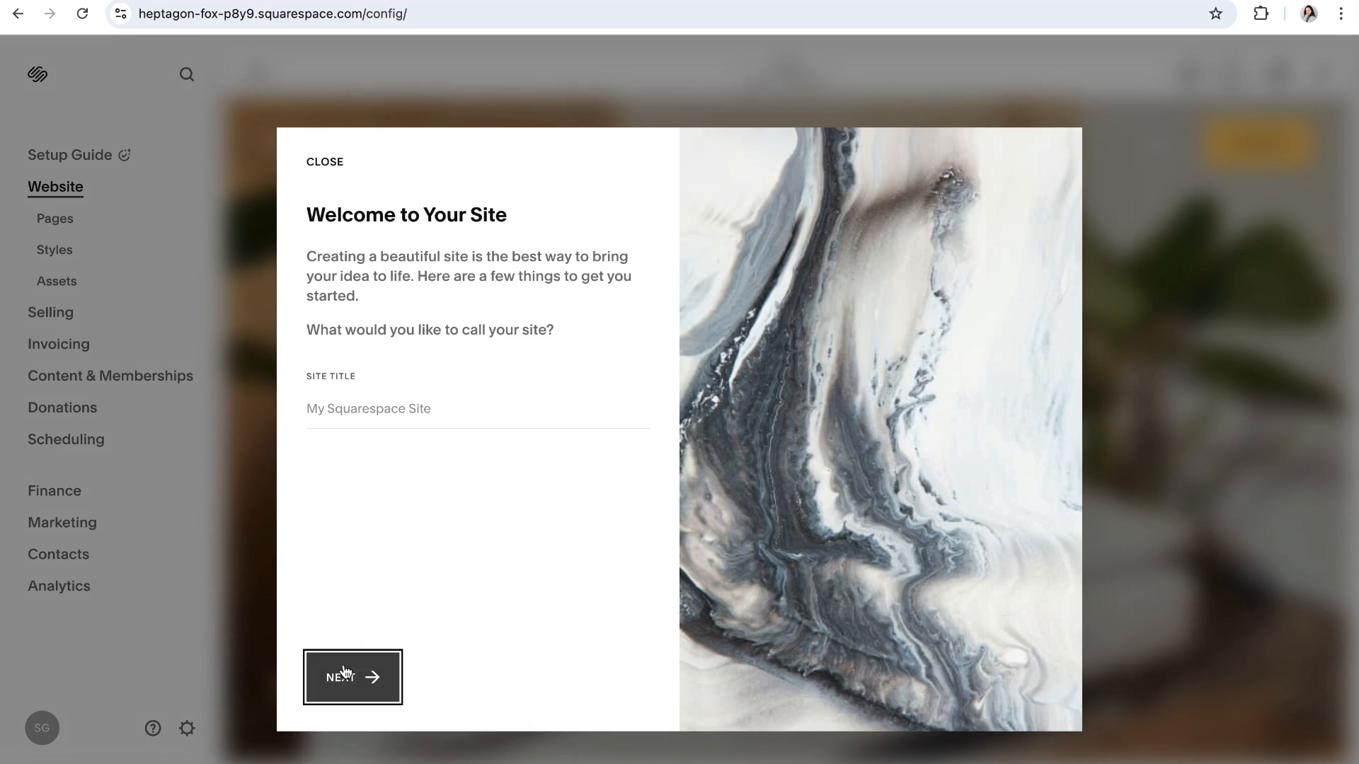
left_click(325, 164)
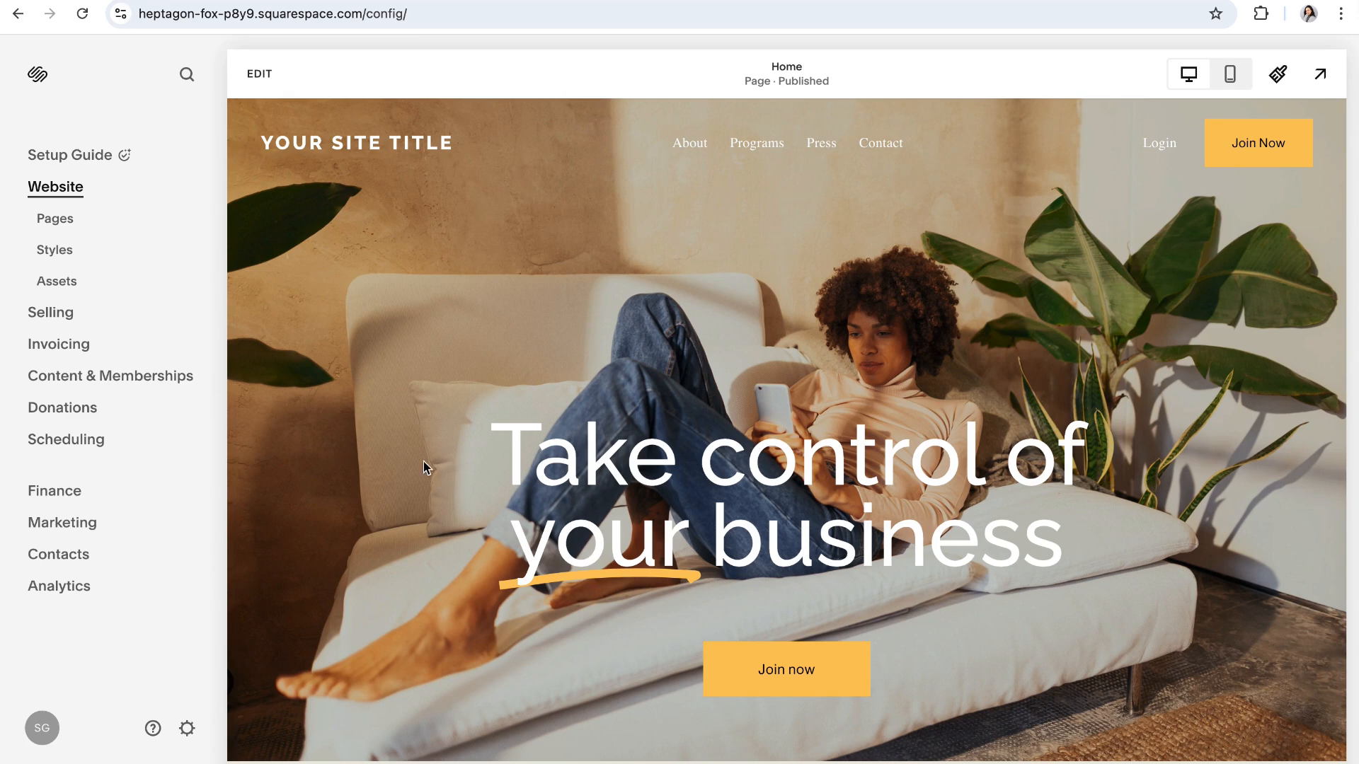
Step: Go to the account dashboard and check the new Bloom site's built-in web address and trial expiry date
key("Tab")
left_click(34, 739)
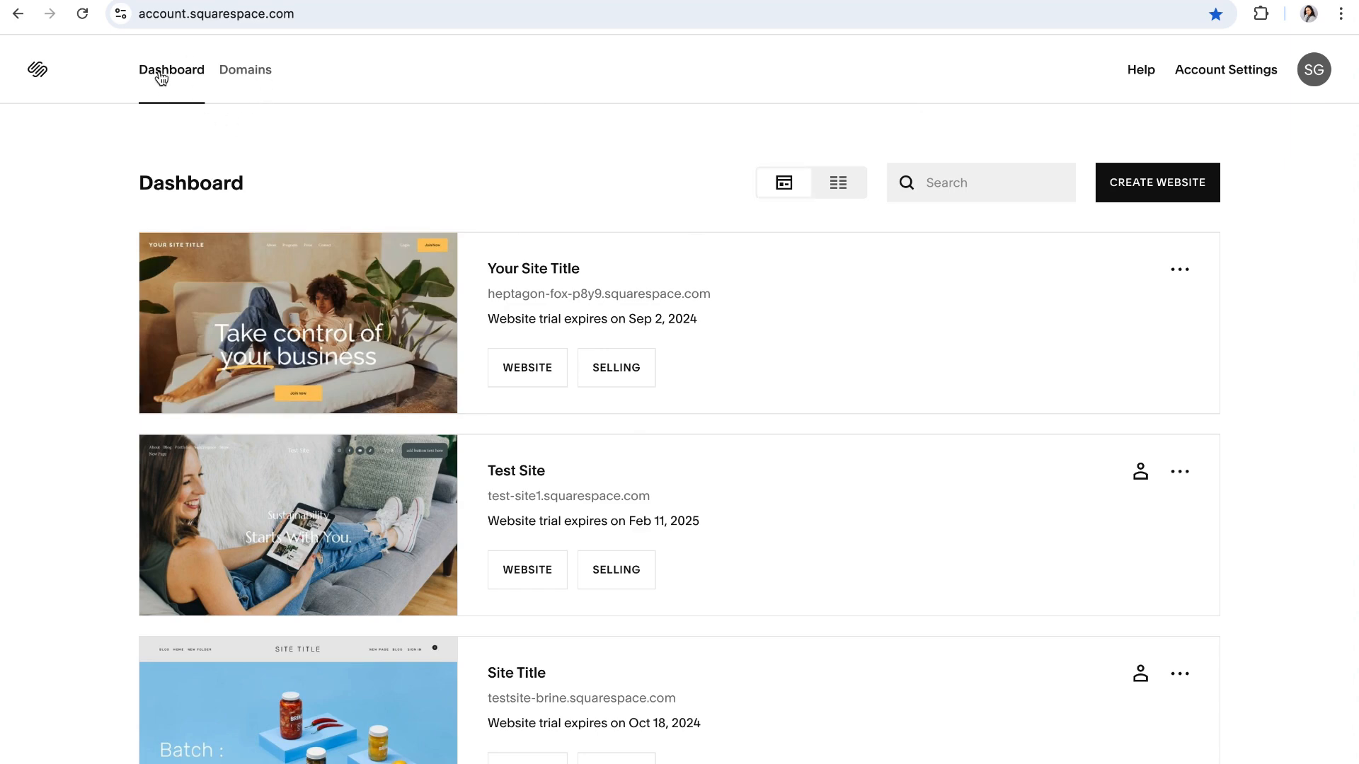
left_click(251, 79)
left_click_drag(728, 300, 490, 299)
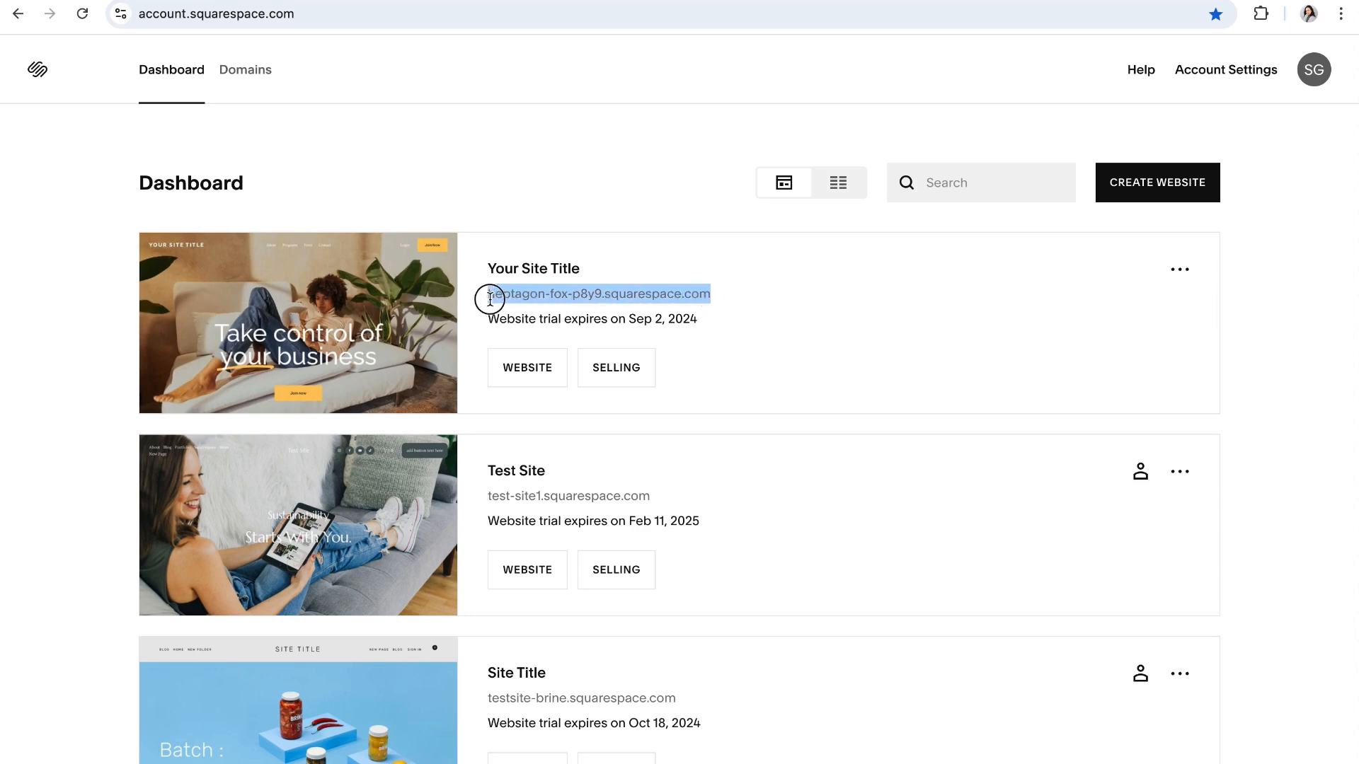
left_click(761, 306)
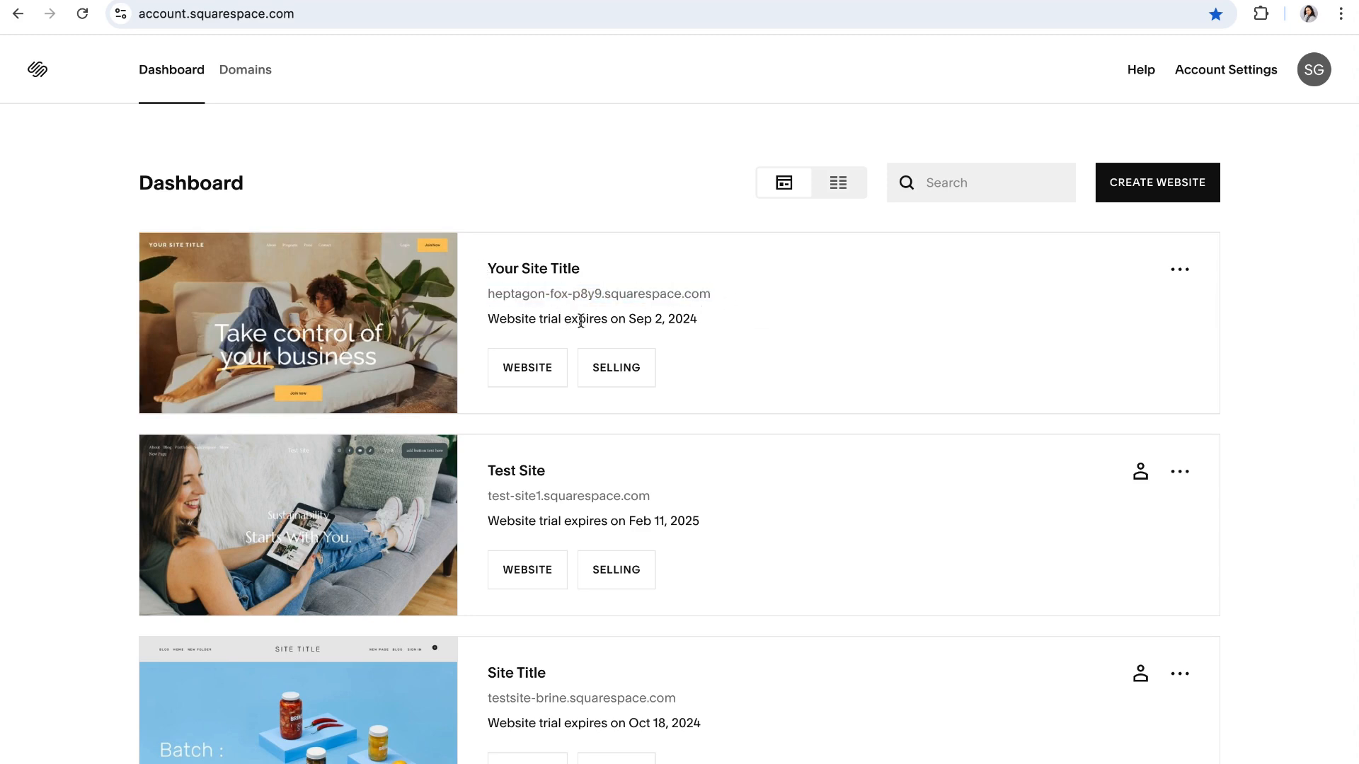
left_click_drag(714, 322, 487, 320)
left_click(722, 328)
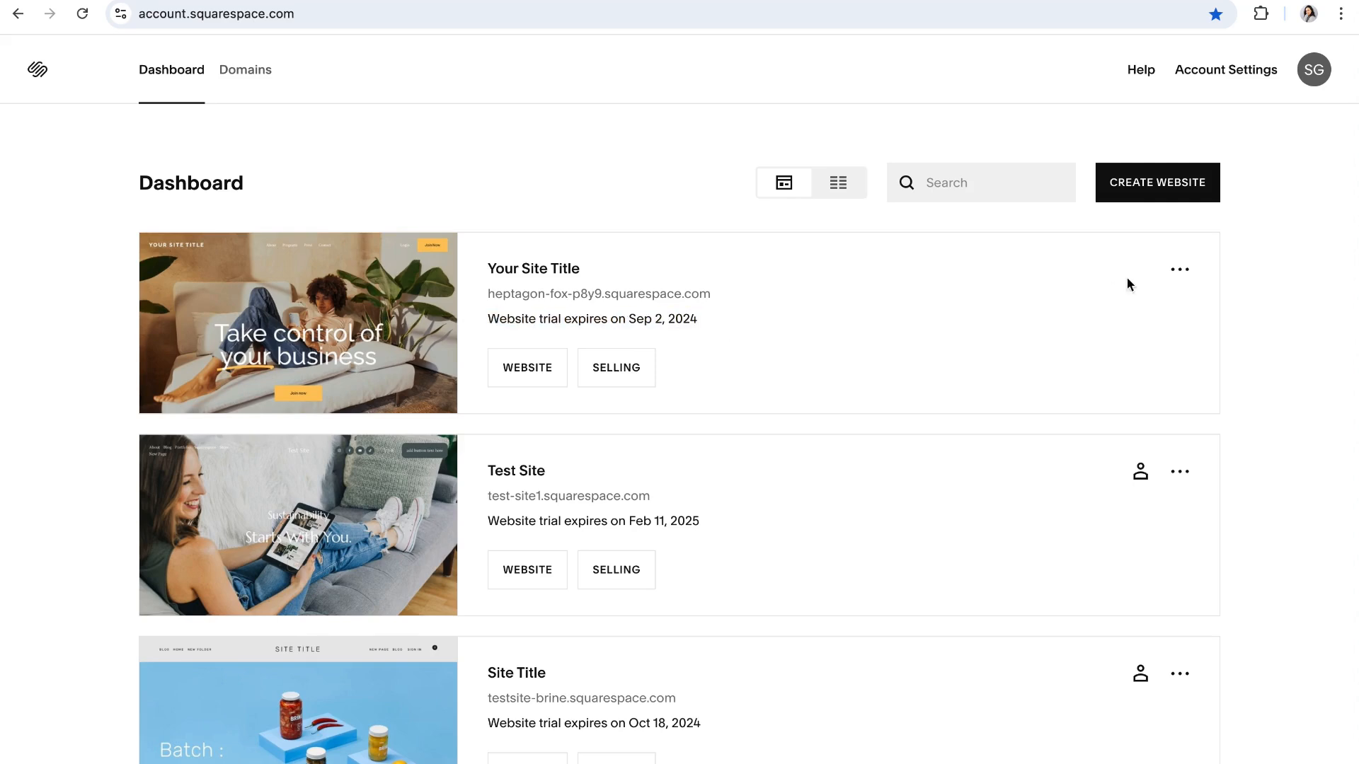
Step: Review the management options for the new Bloom site on the dashboard and reopen the site
left_click(1175, 273)
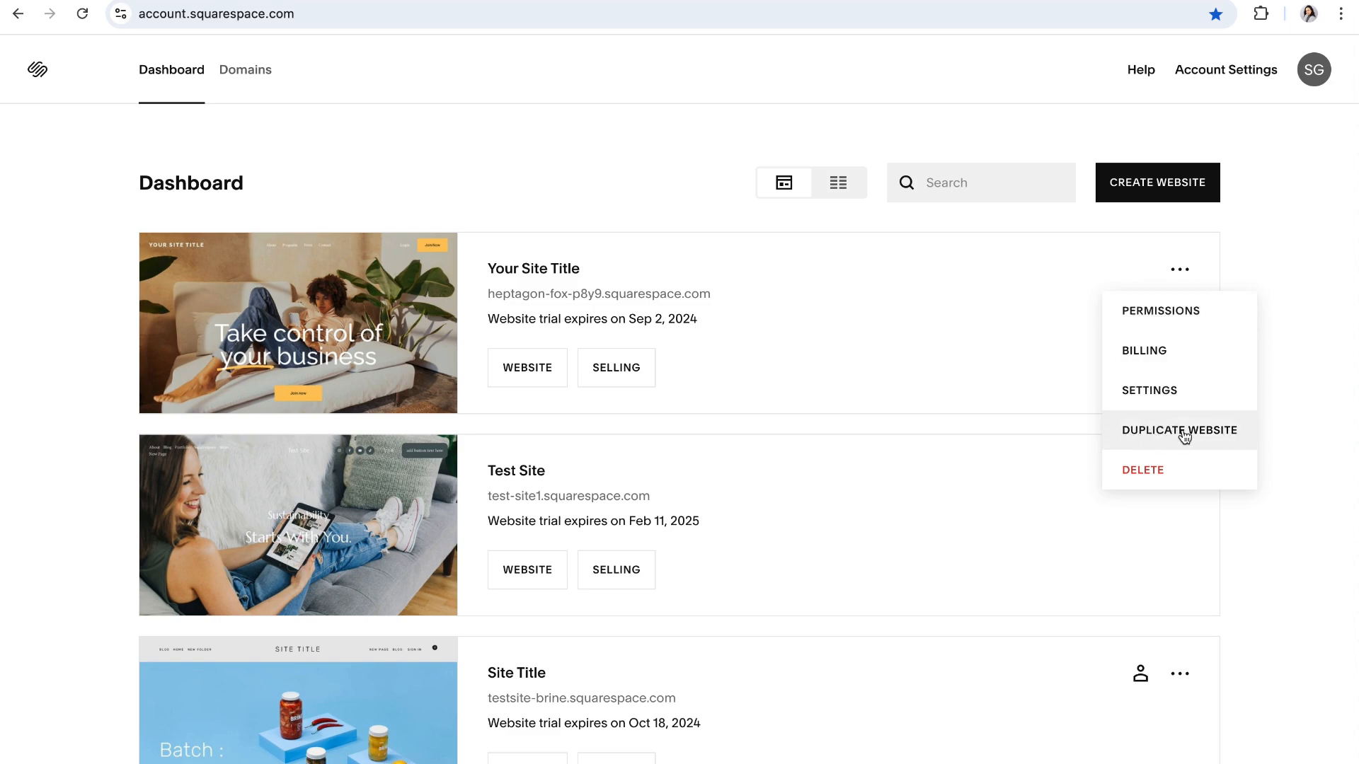
left_click(1291, 366)
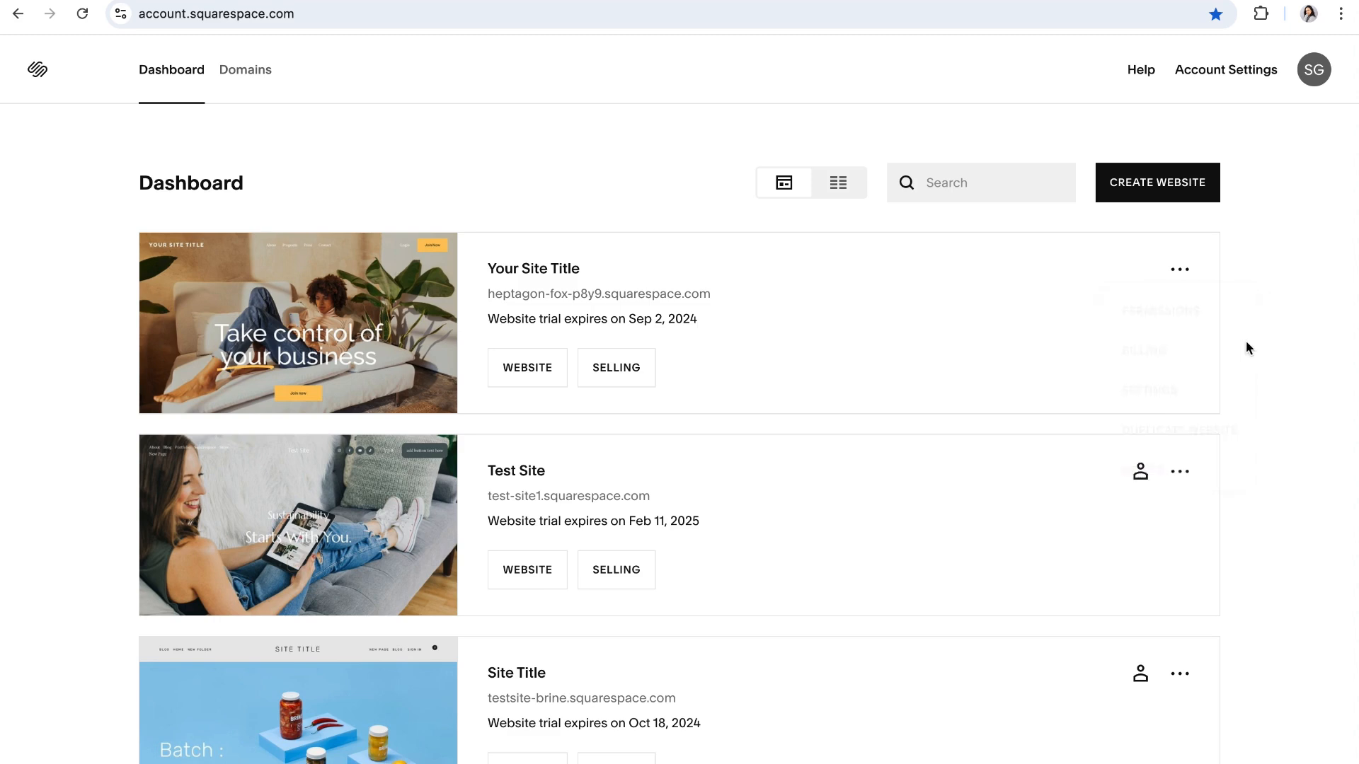
left_click(282, 333)
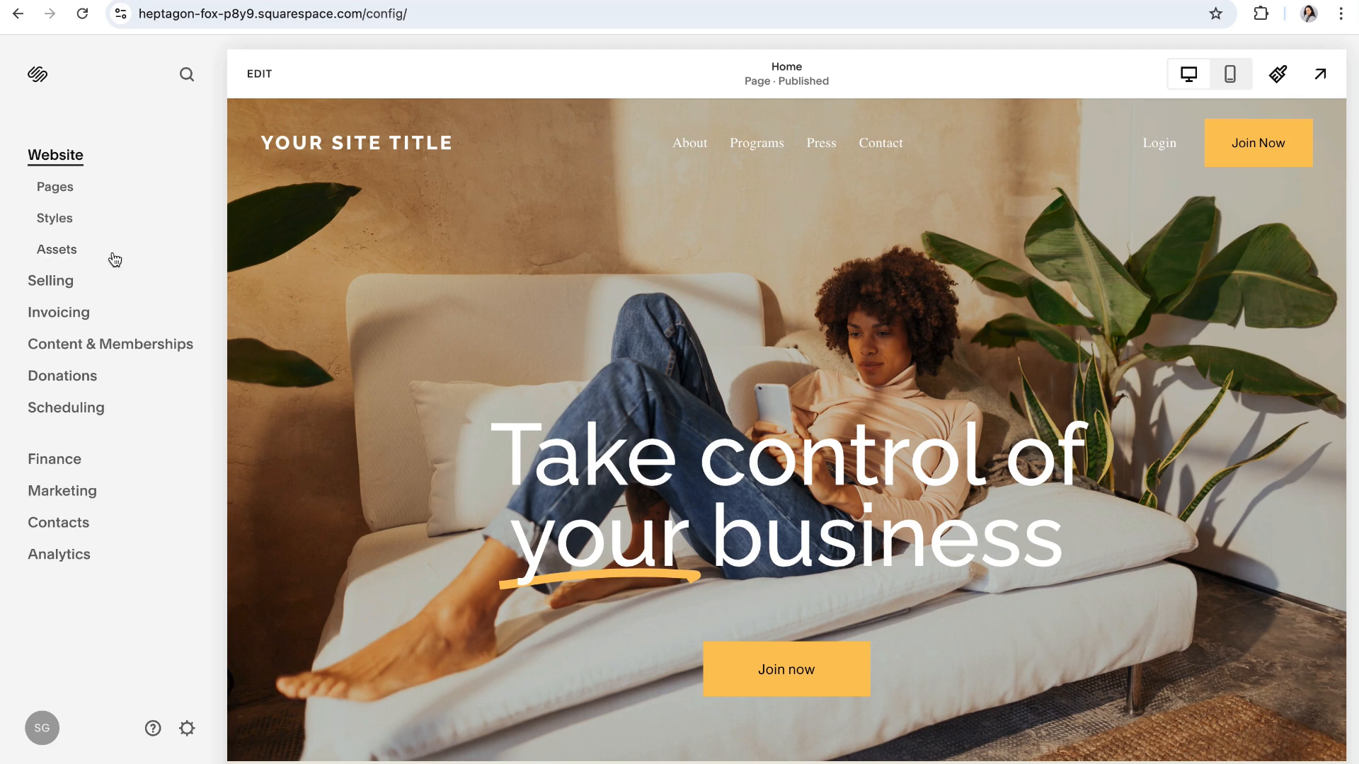
Step: Examine the site's Selling section and the document types that can be created under Invoicing
left_click(60, 285)
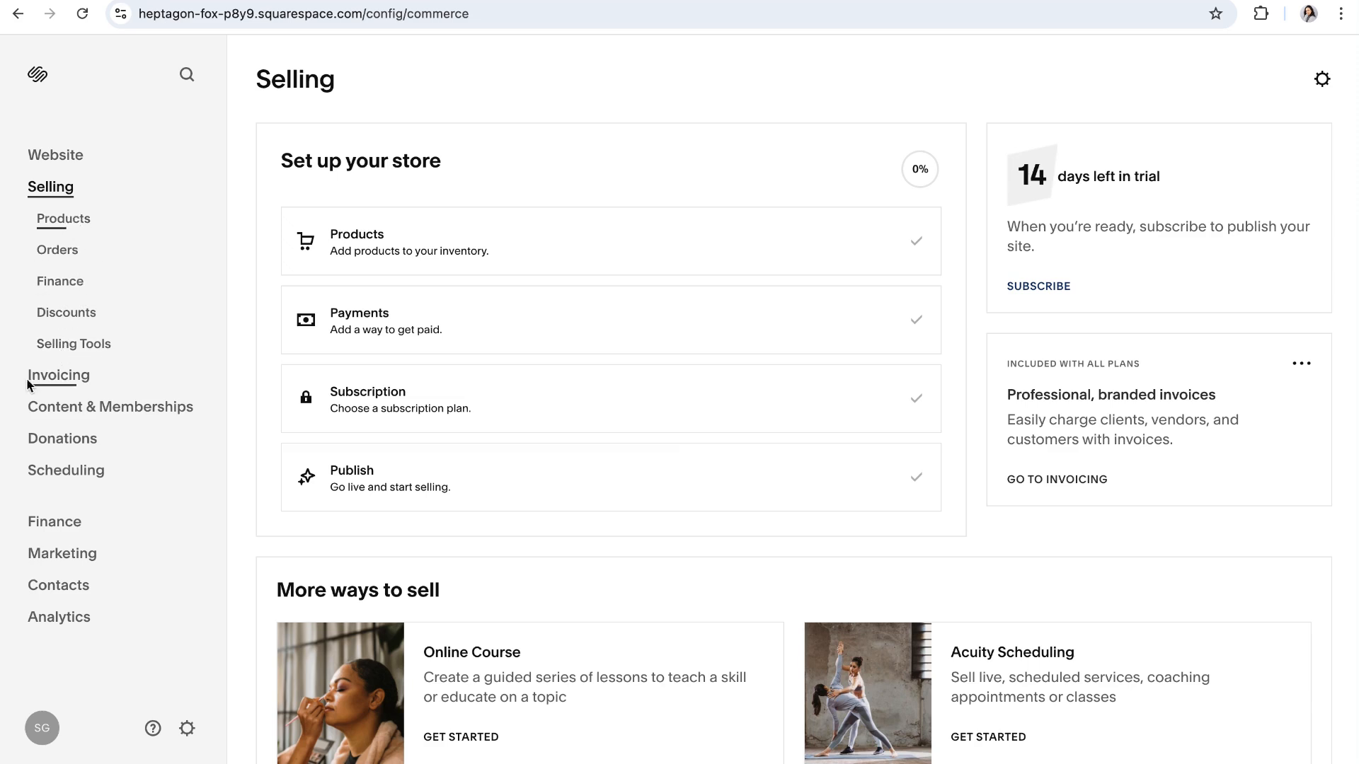
left_click(55, 376)
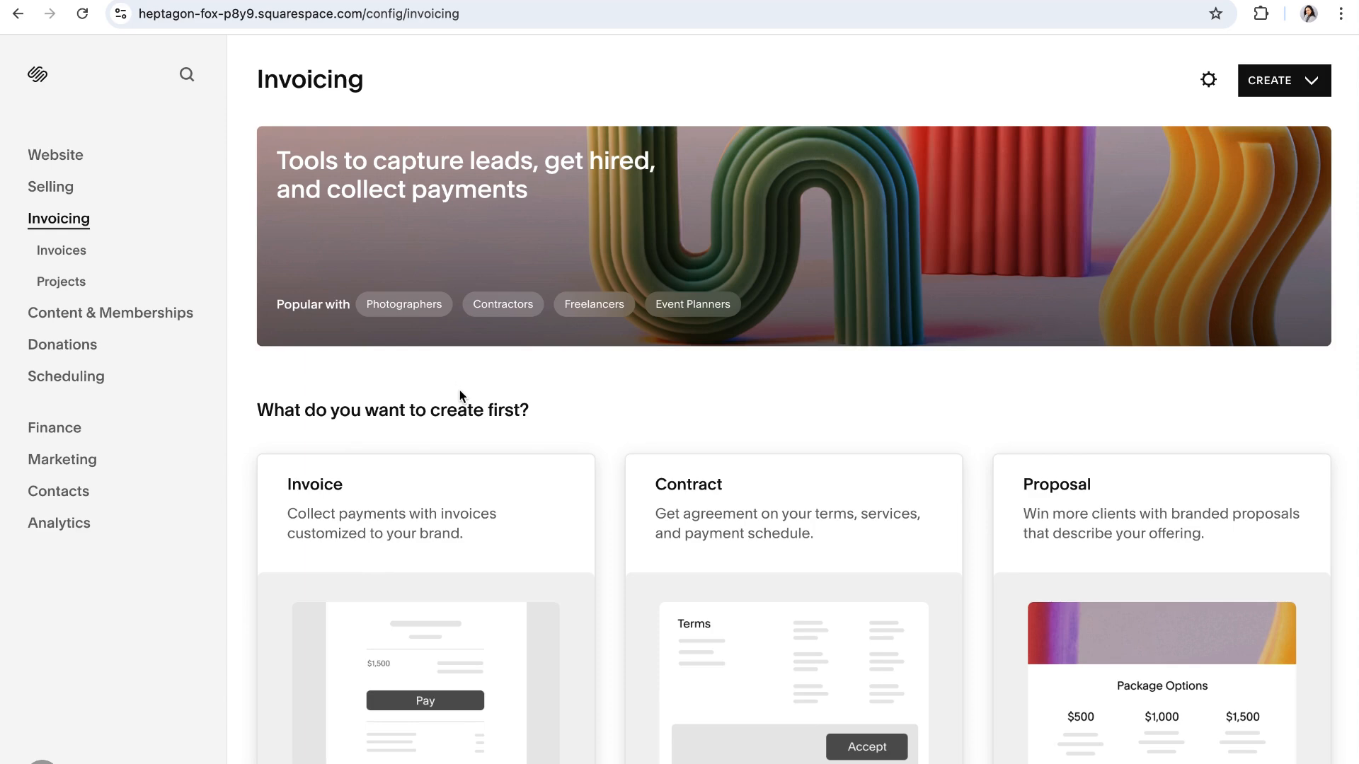
scroll(460, 390, "down", 6)
scroll(464, 396, "up", 2)
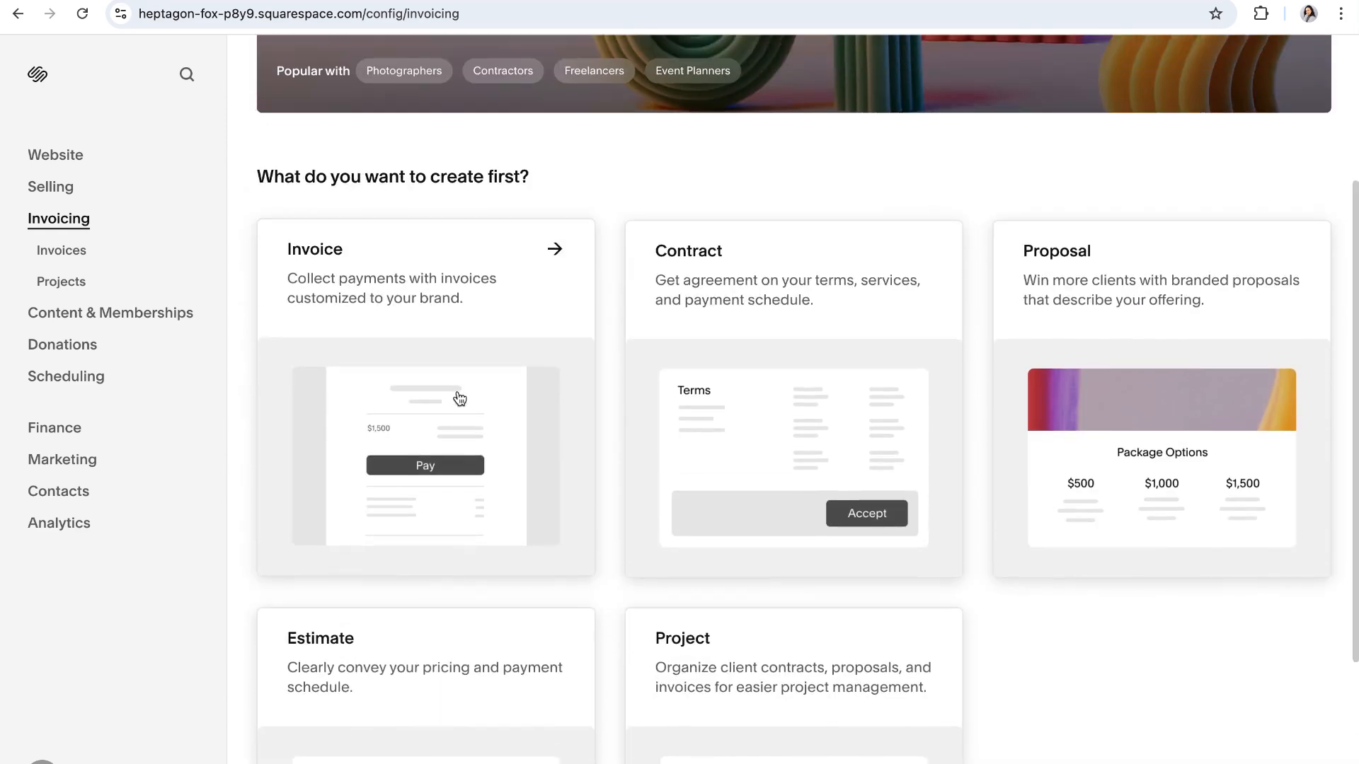
scroll(536, 419, "up", 3)
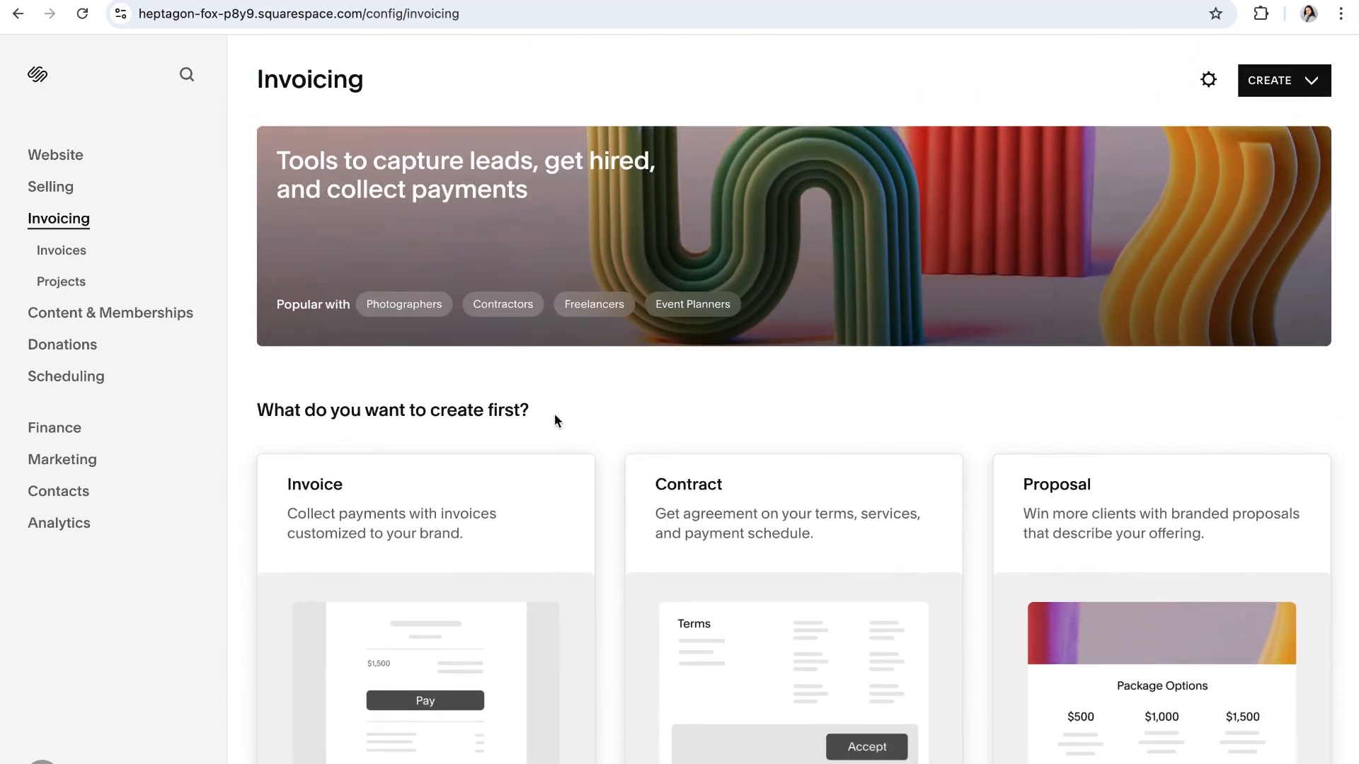
Step: Look through the kinds of paywalled content offered in the Content & Memberships section
left_click(92, 313)
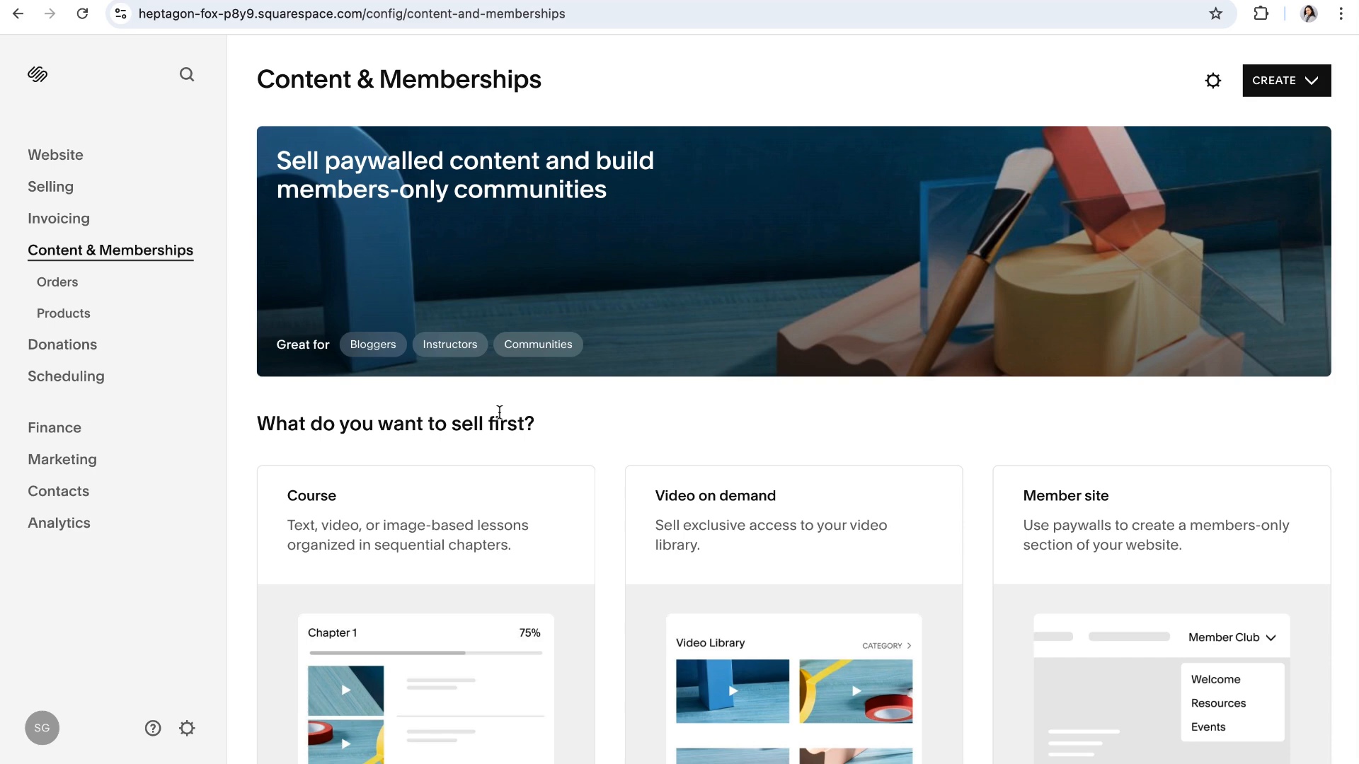
scroll(510, 443, "down", 7)
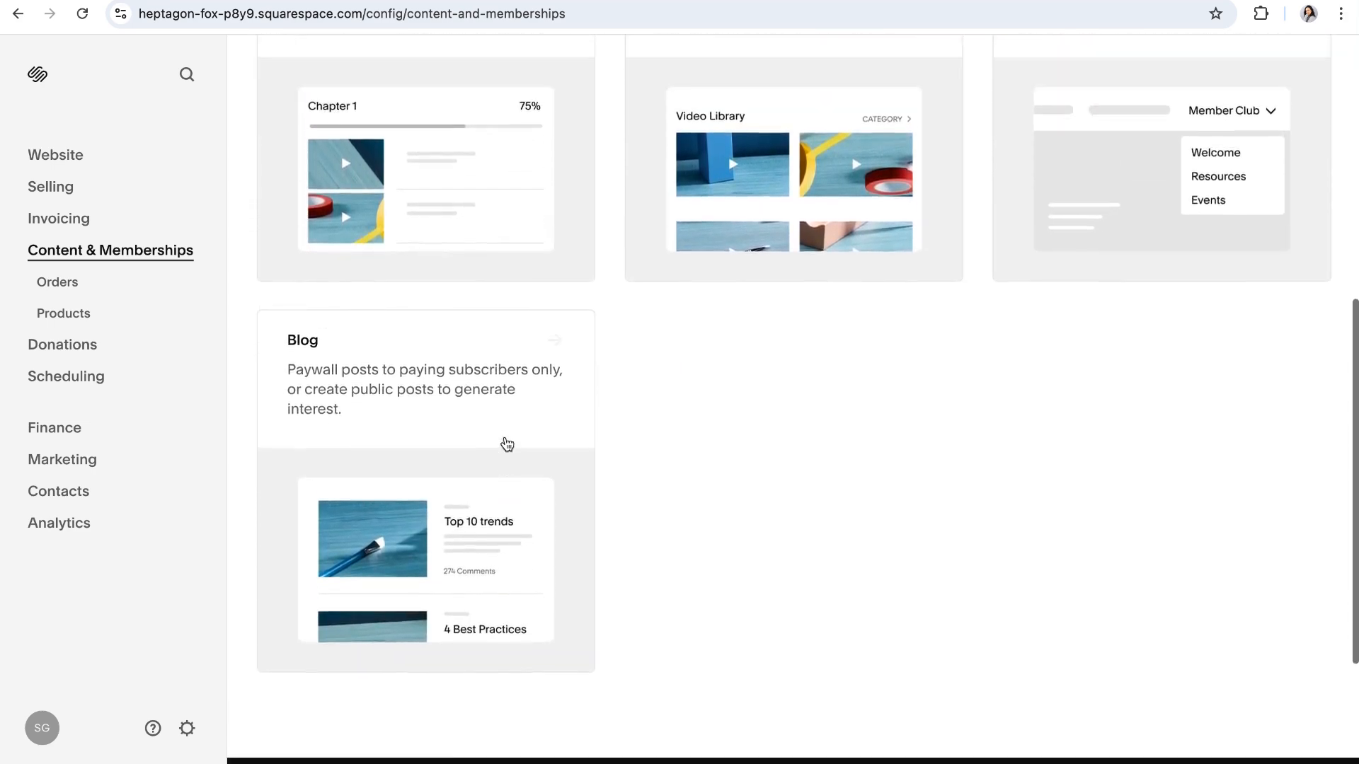
scroll(507, 443, "up", 7)
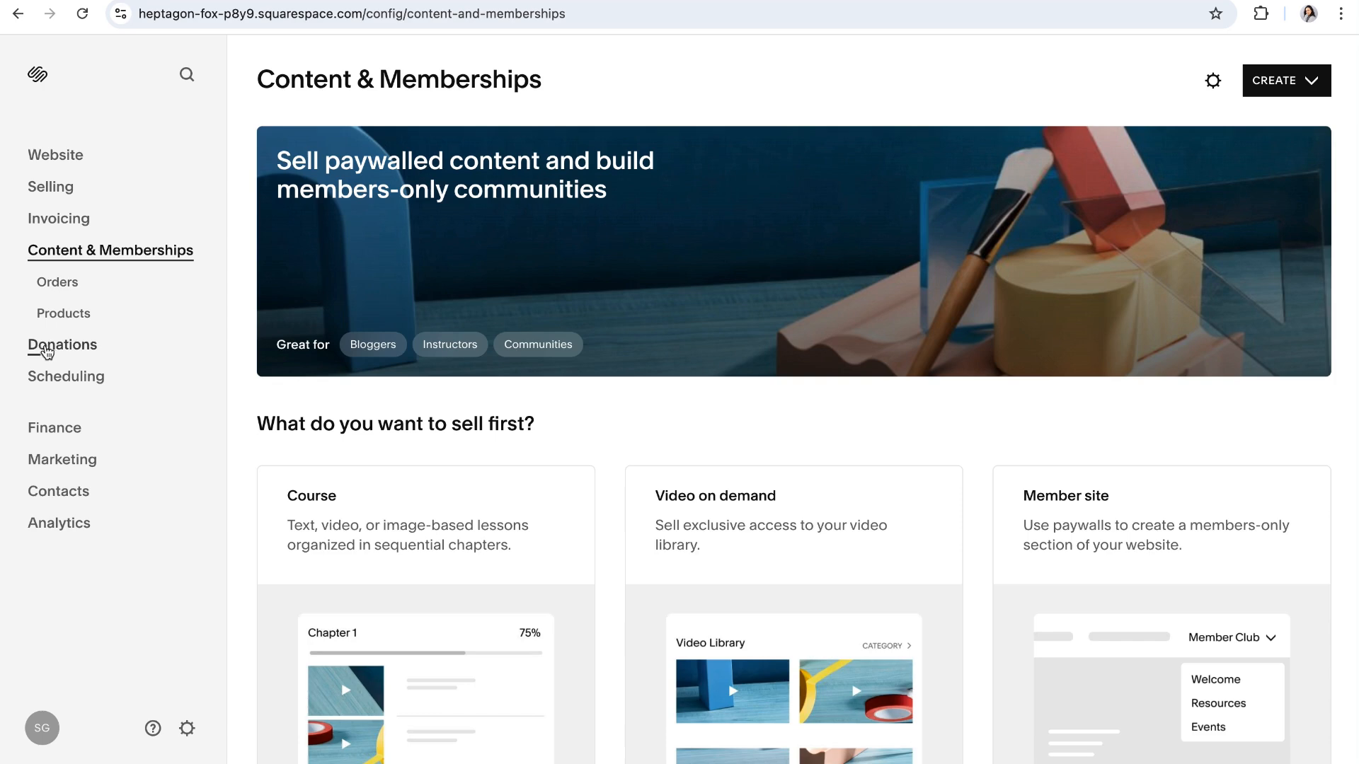
Step: Look over the Donations section, the Marketing overview and the available Marketing Tools
left_click(63, 345)
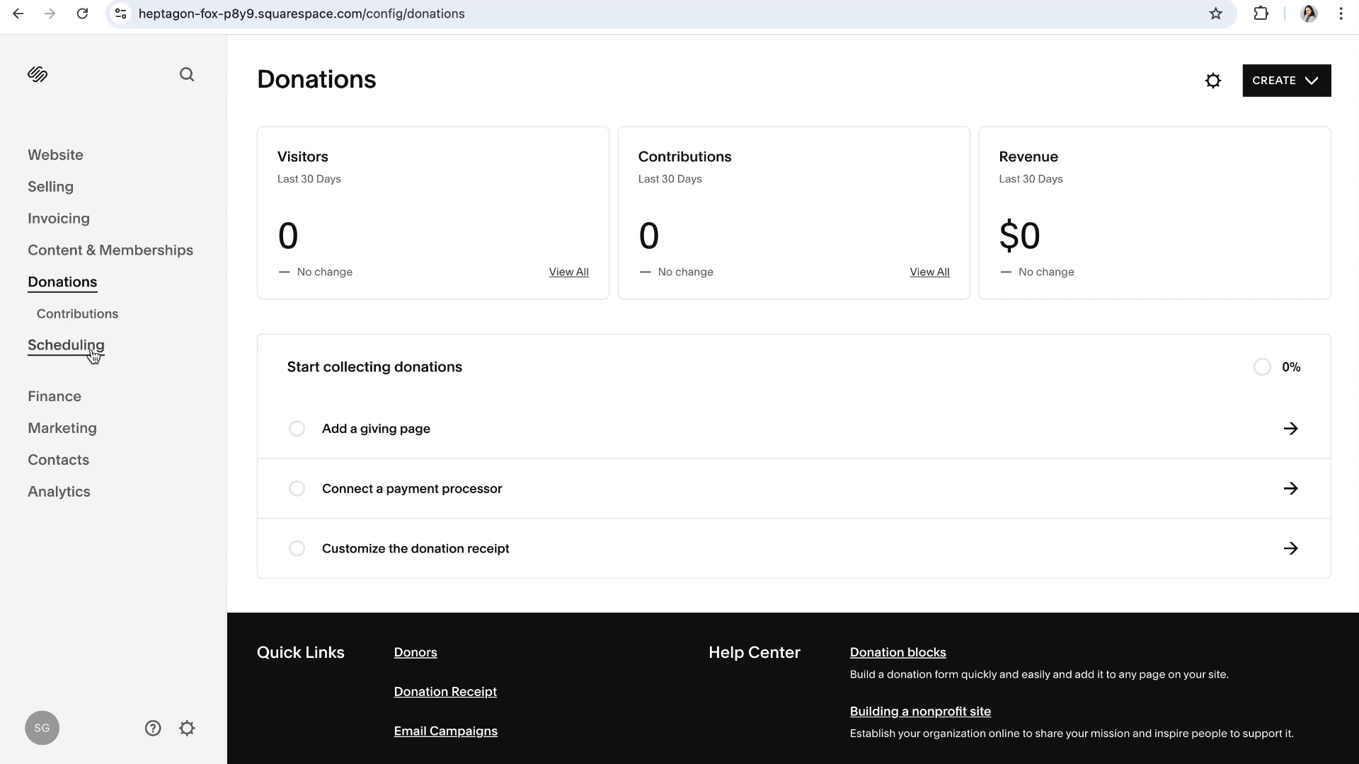
left_click(71, 430)
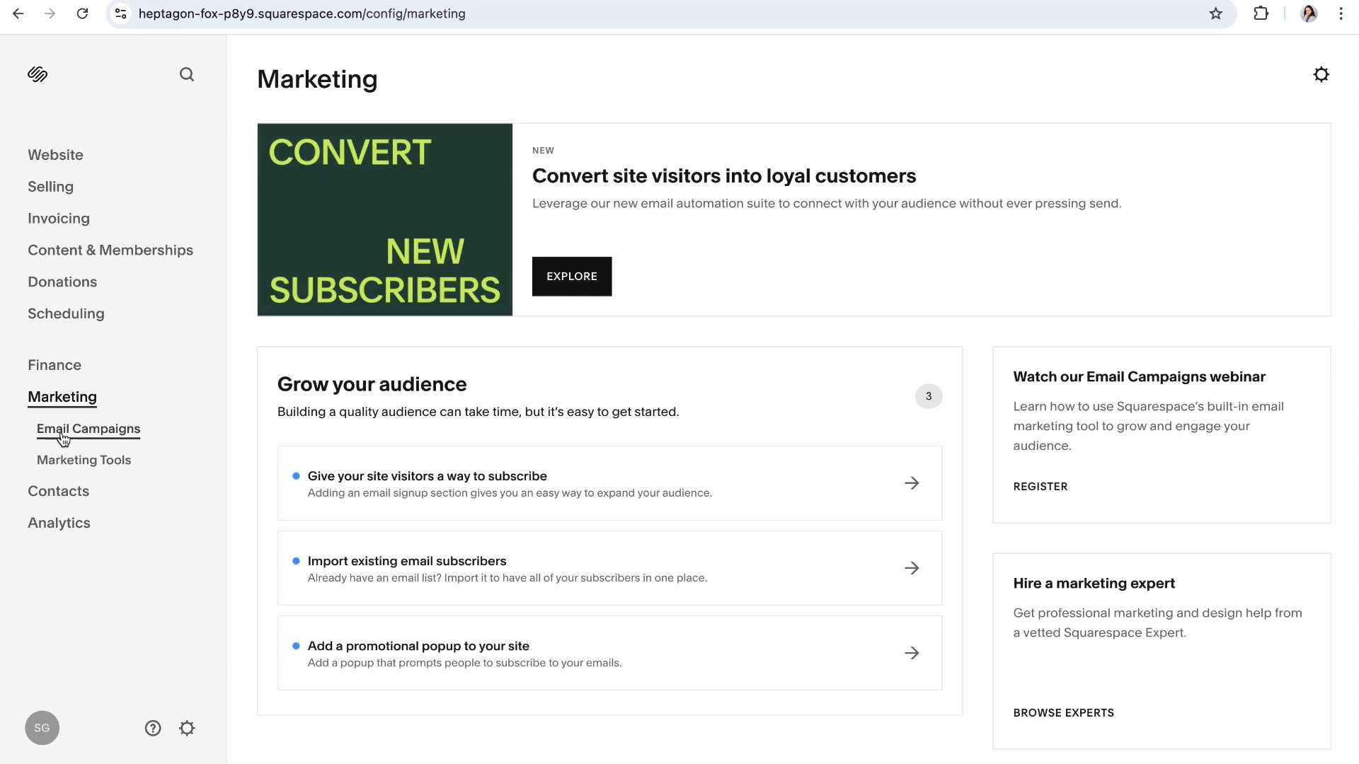
left_click(67, 463)
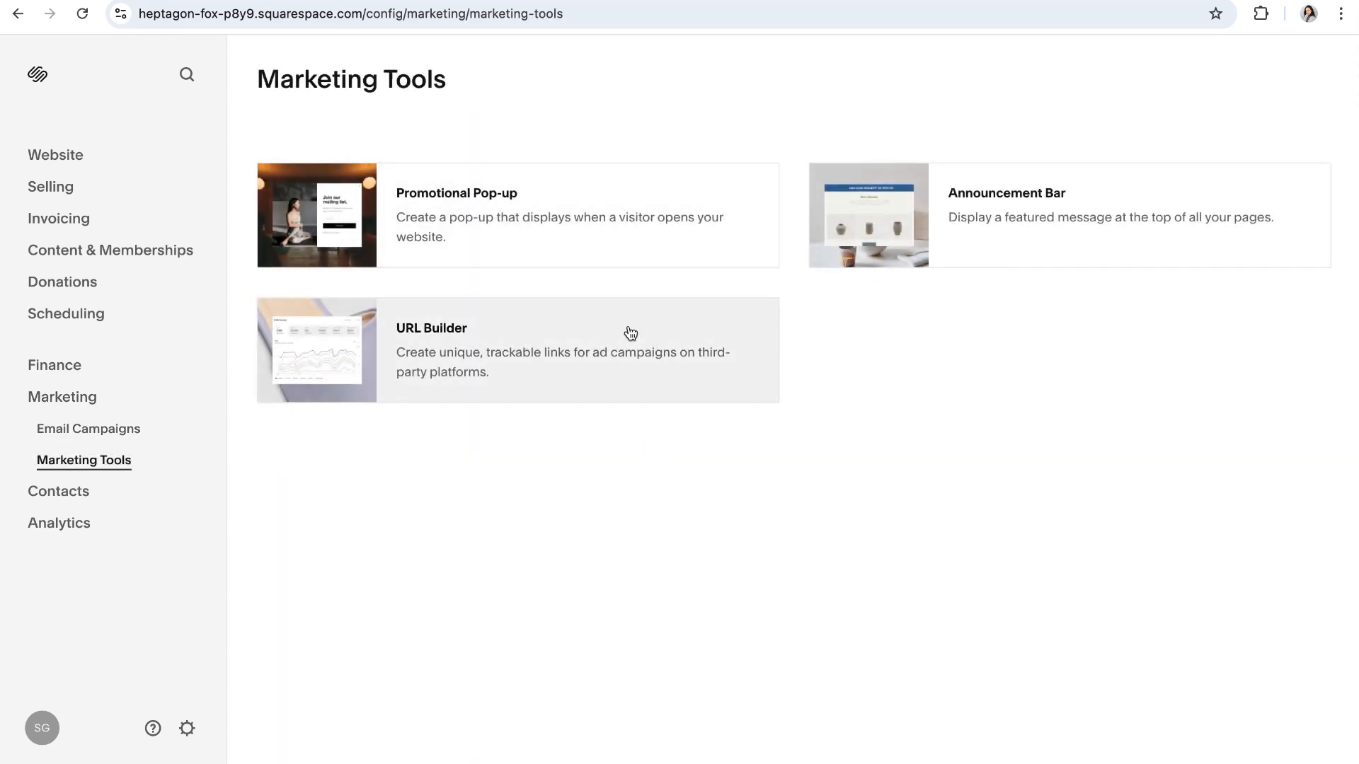
Step: Look over the Contacts section and the Traffic and Traffic Sources reports in Analytics
left_click(49, 494)
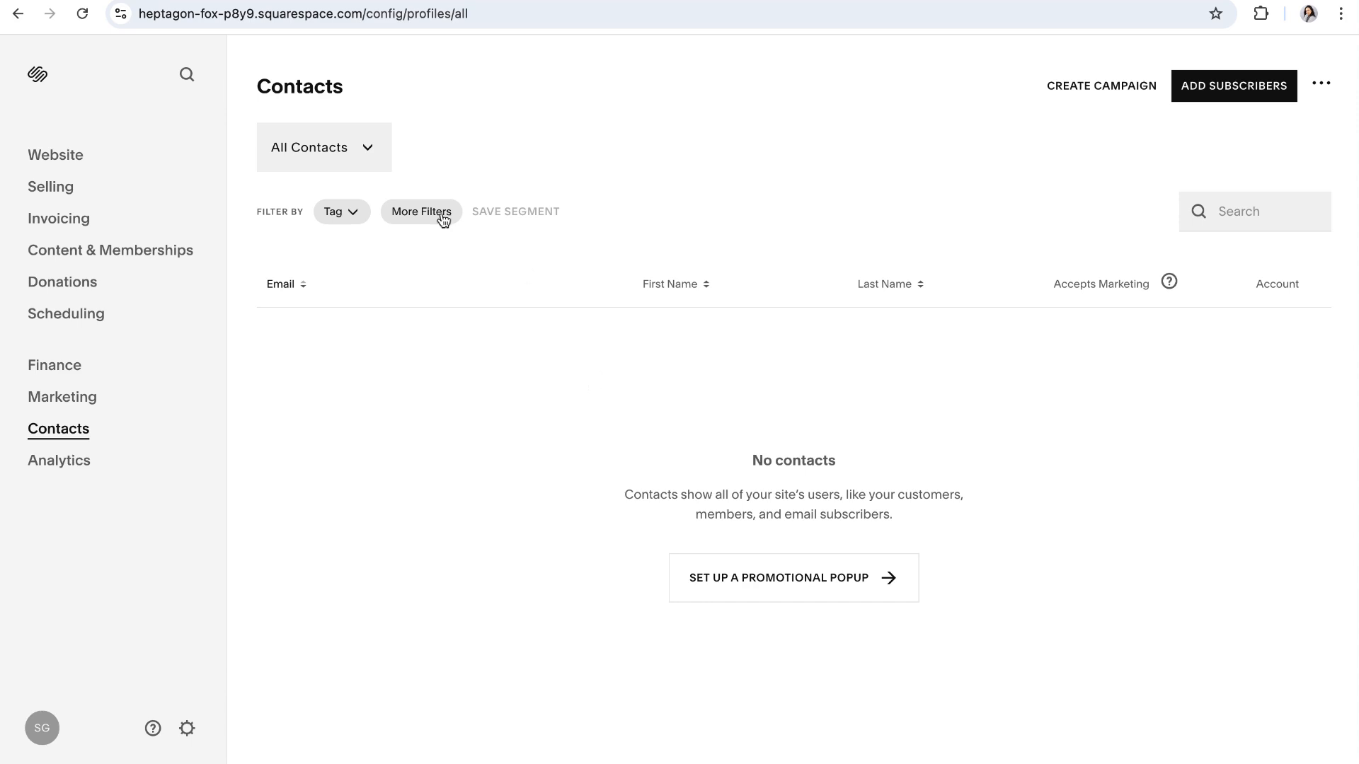
left_click(49, 468)
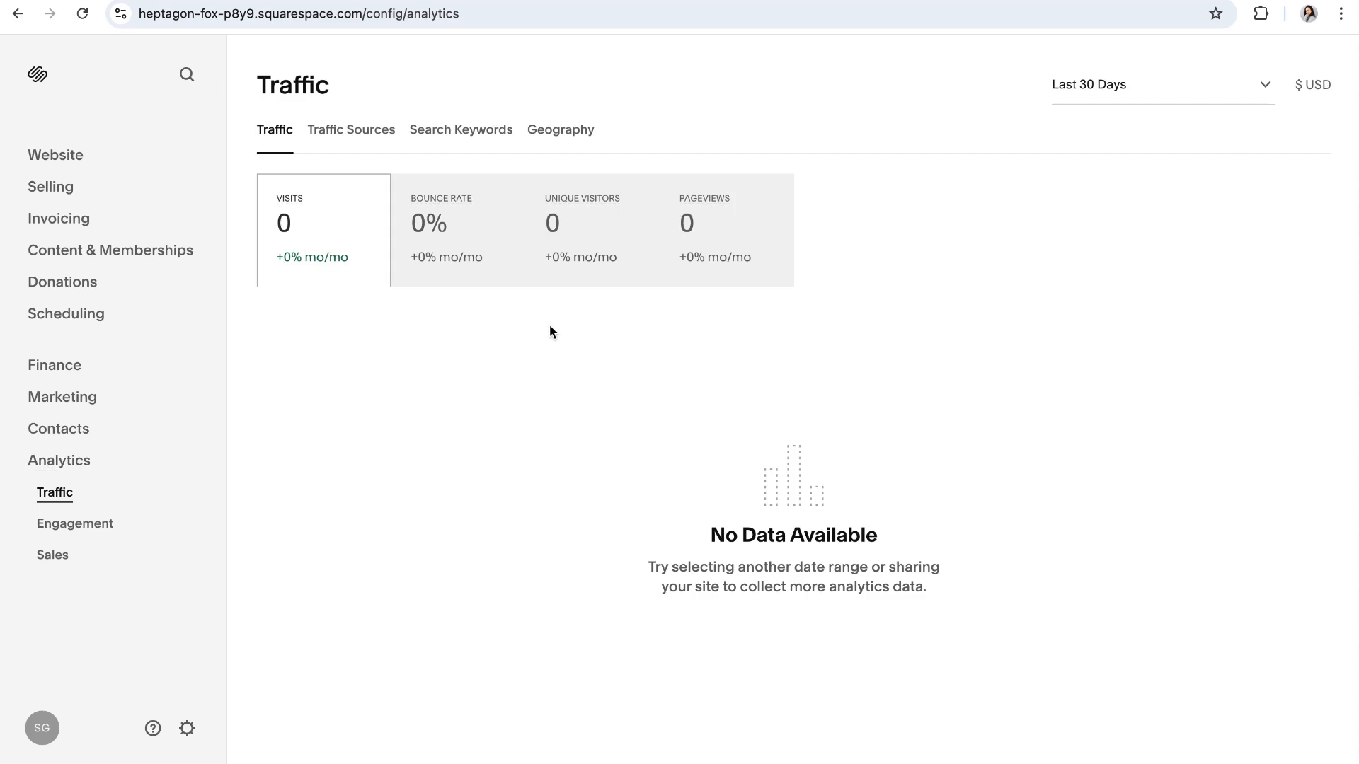
left_click(338, 133)
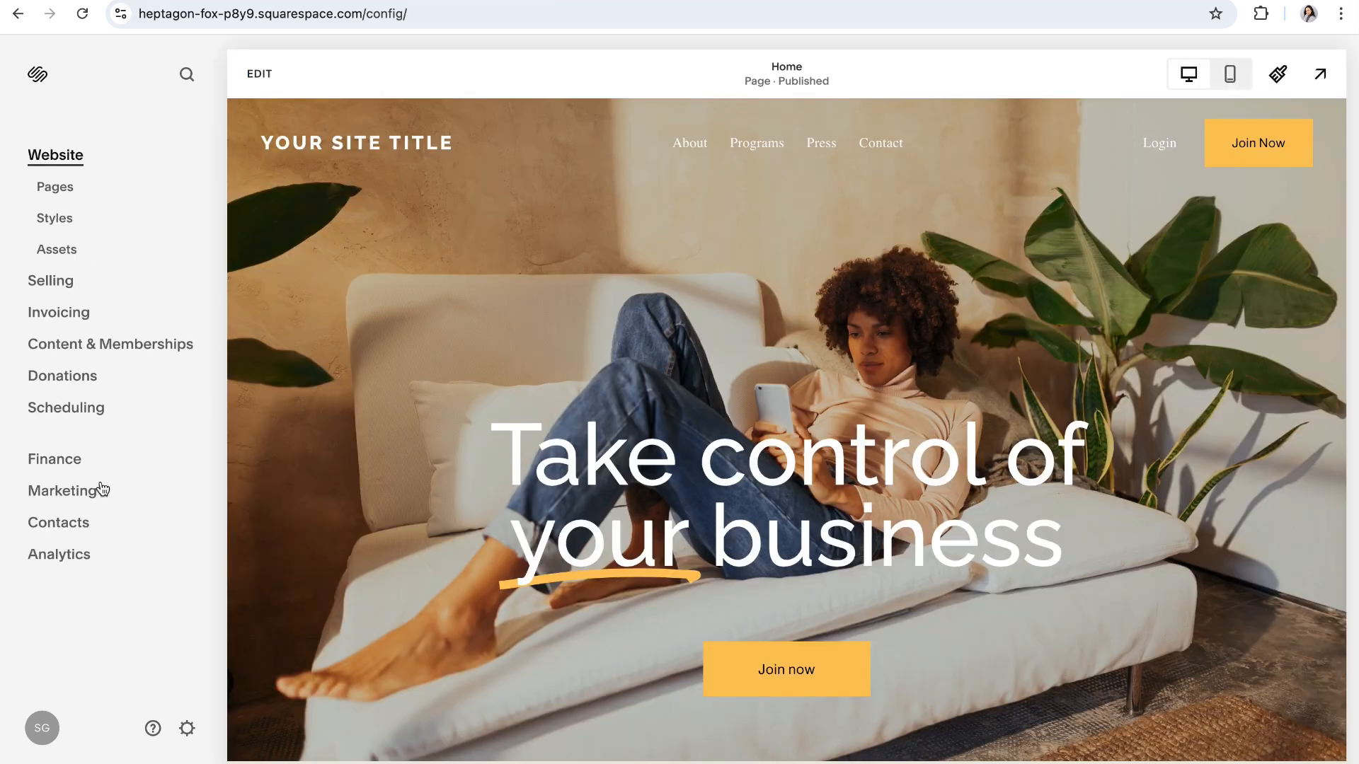
Step: Open the site settings and look through the Selling, Marketing and Permissions & Ownership categories
left_click(187, 729)
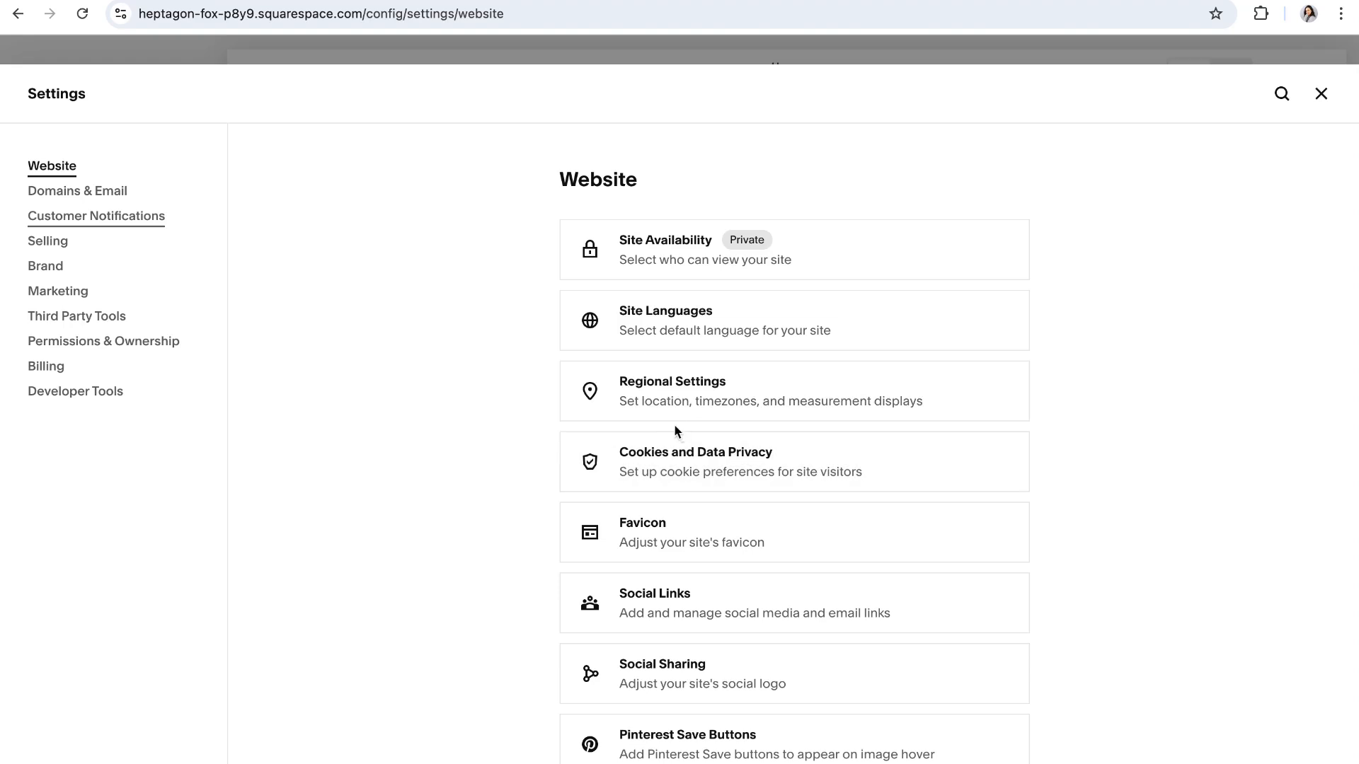
left_click(48, 242)
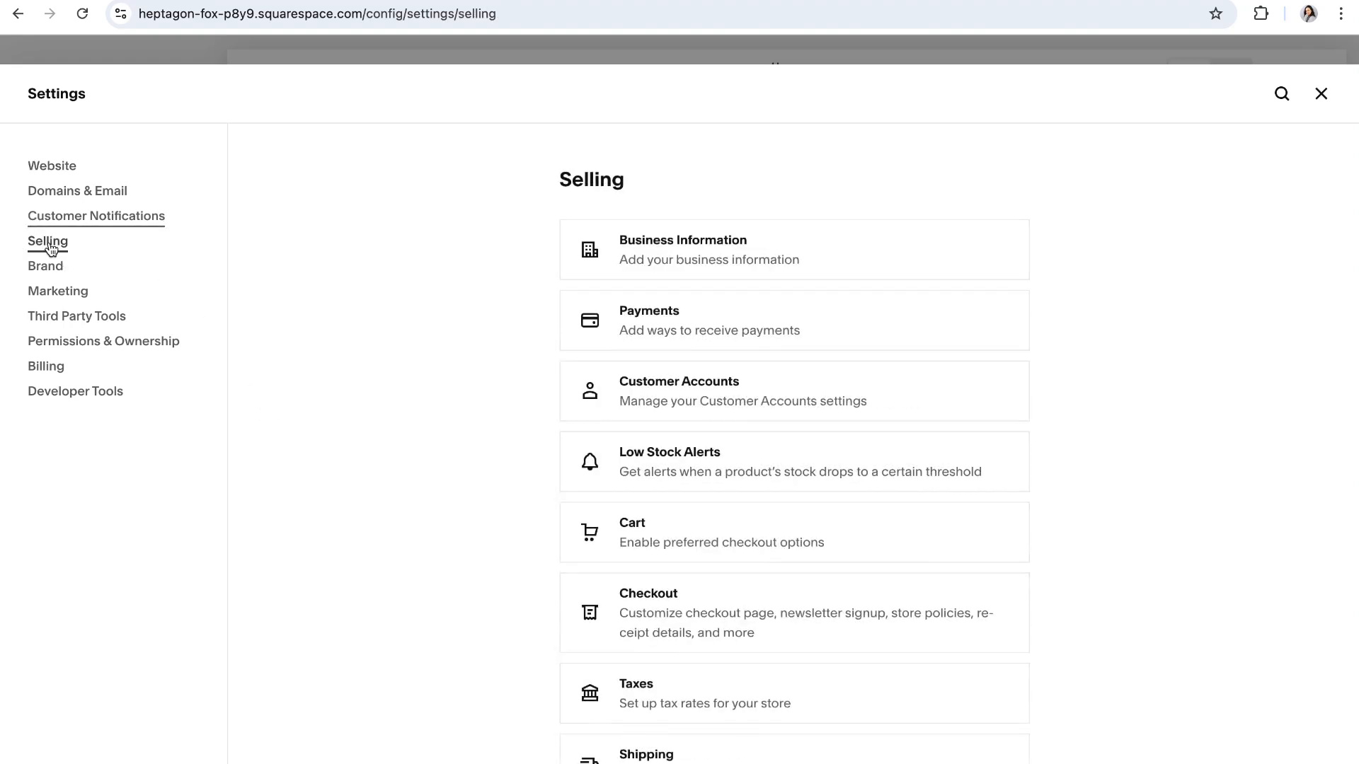
left_click(51, 297)
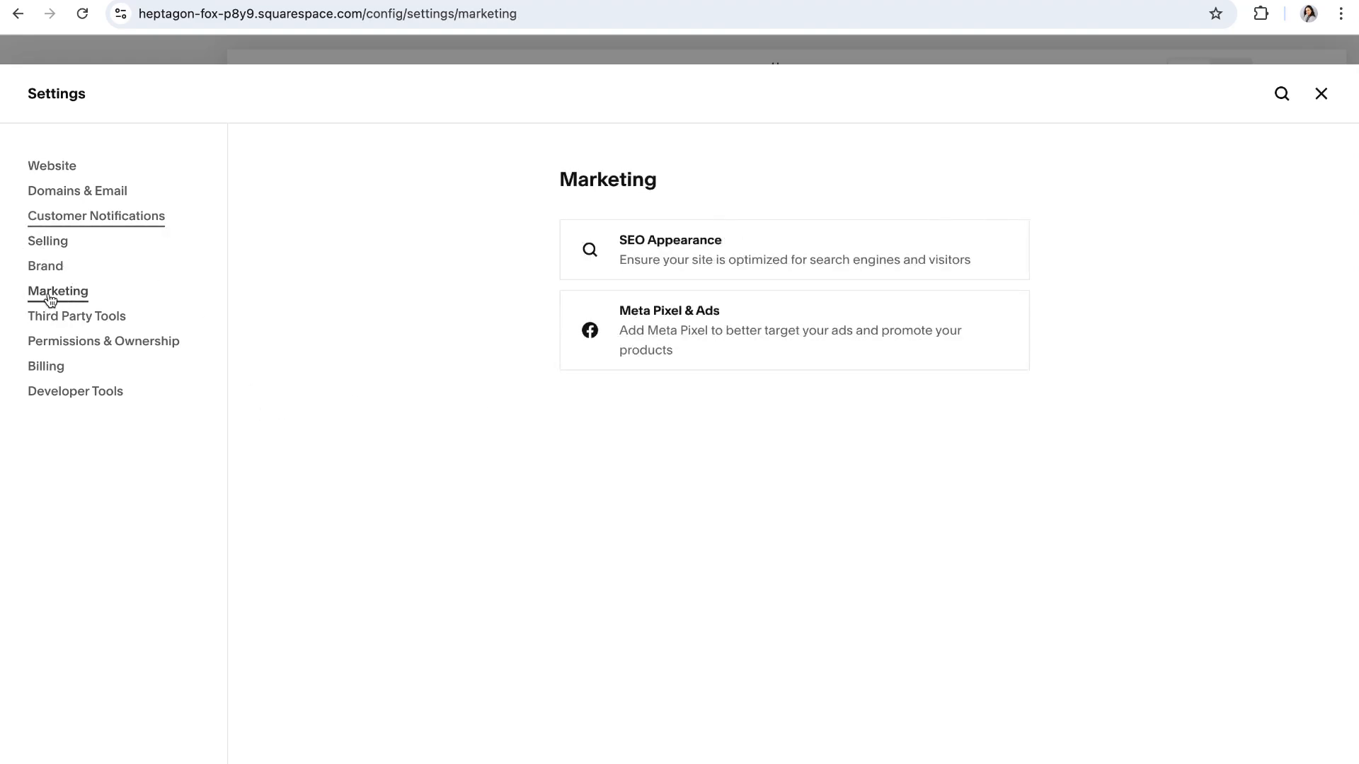
left_click(61, 348)
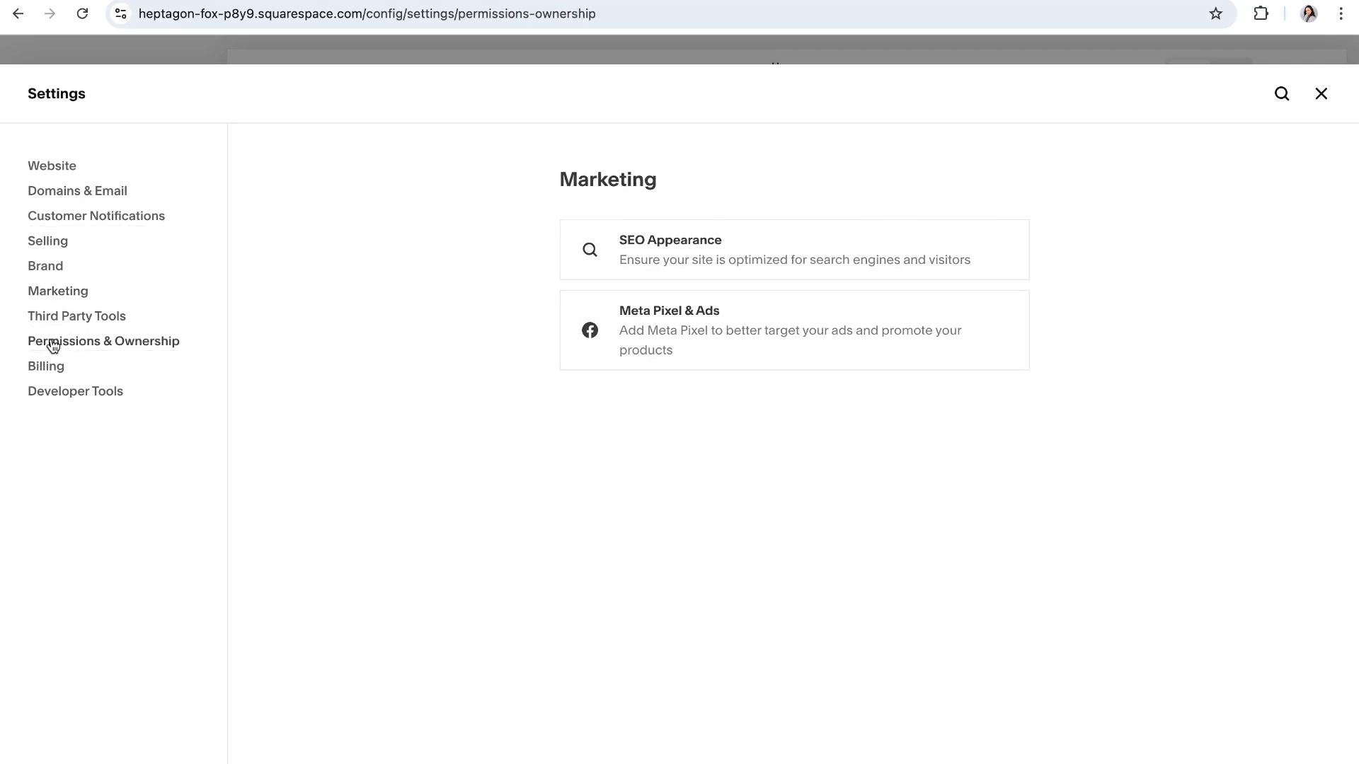
Step: Examine the full list of options in the Website category of the site settings
left_click(60, 173)
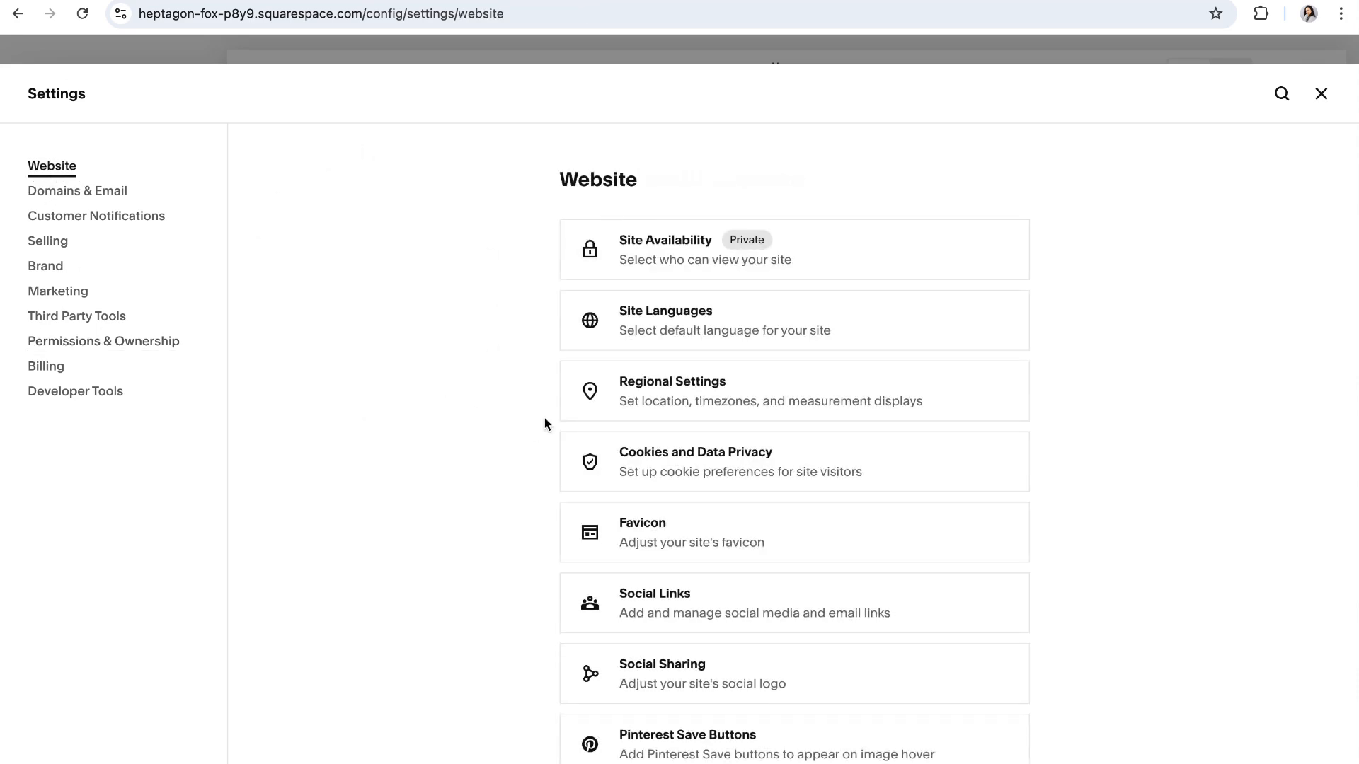
scroll(555, 464, "down", 4)
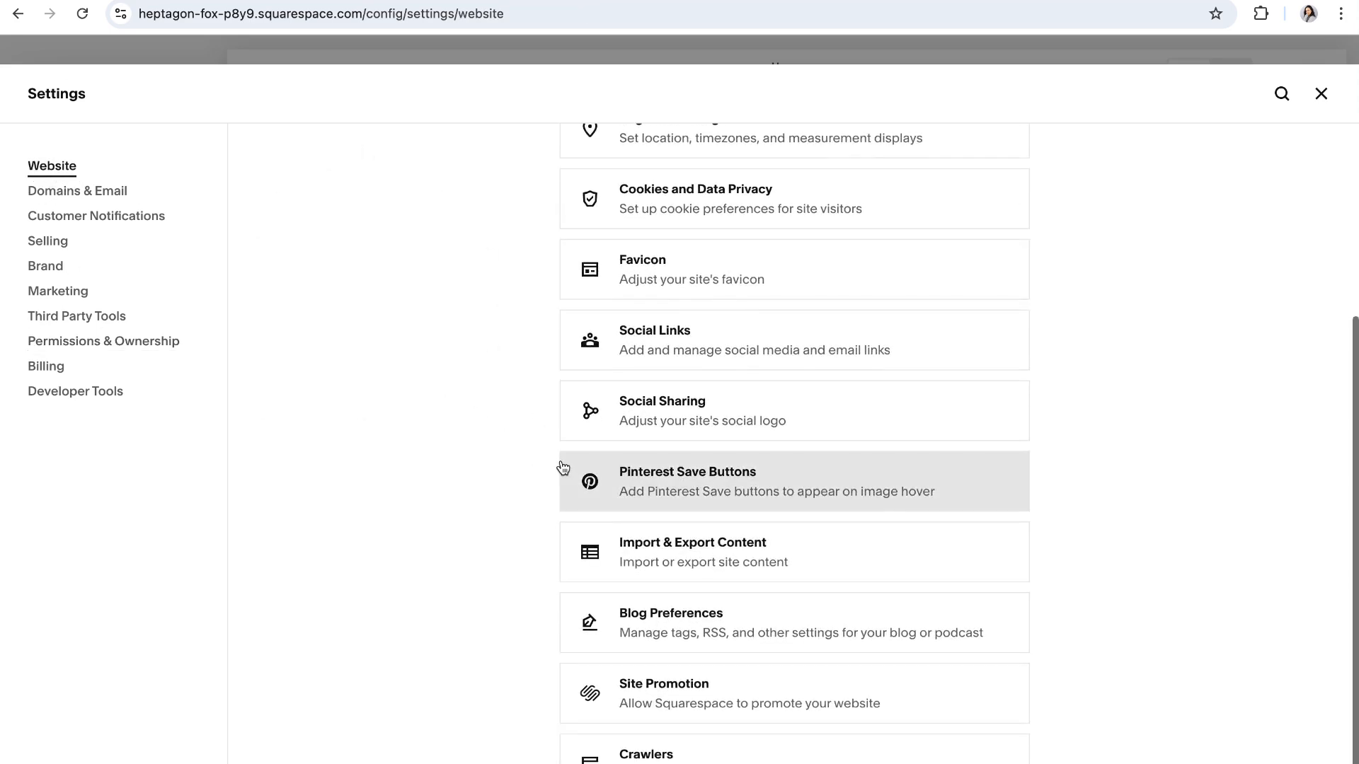
scroll(563, 467, "up", 4)
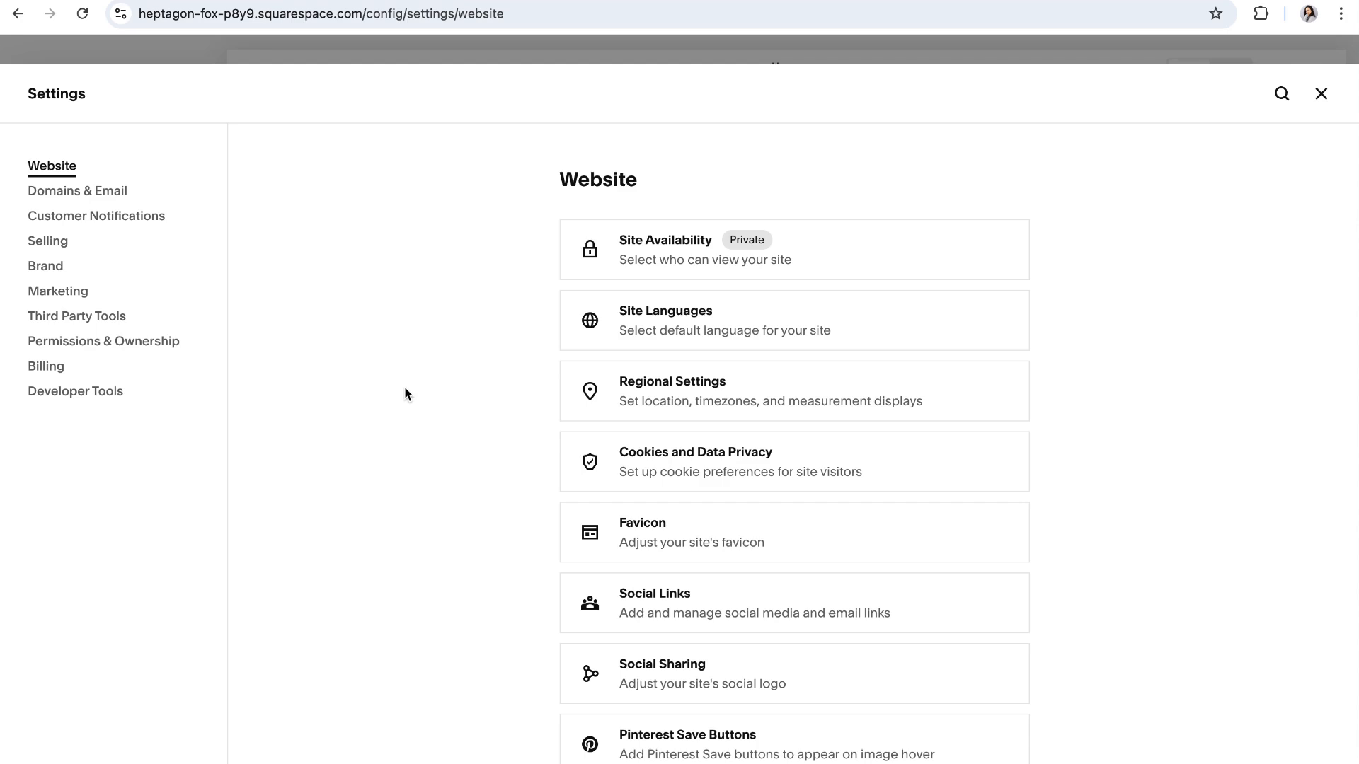
key("slash")
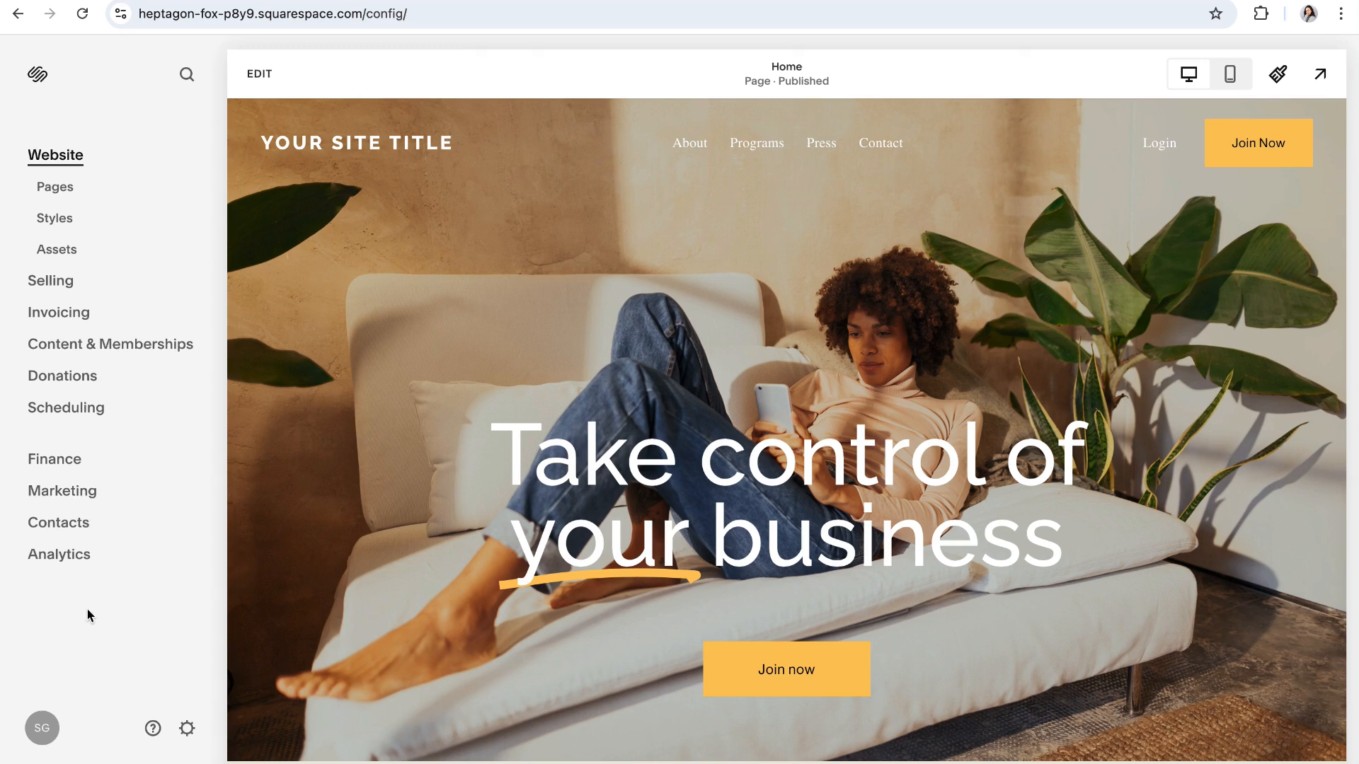
Step: Open the Squarespace Help Center and look through its product resources, topic guides and videos
left_click(153, 729)
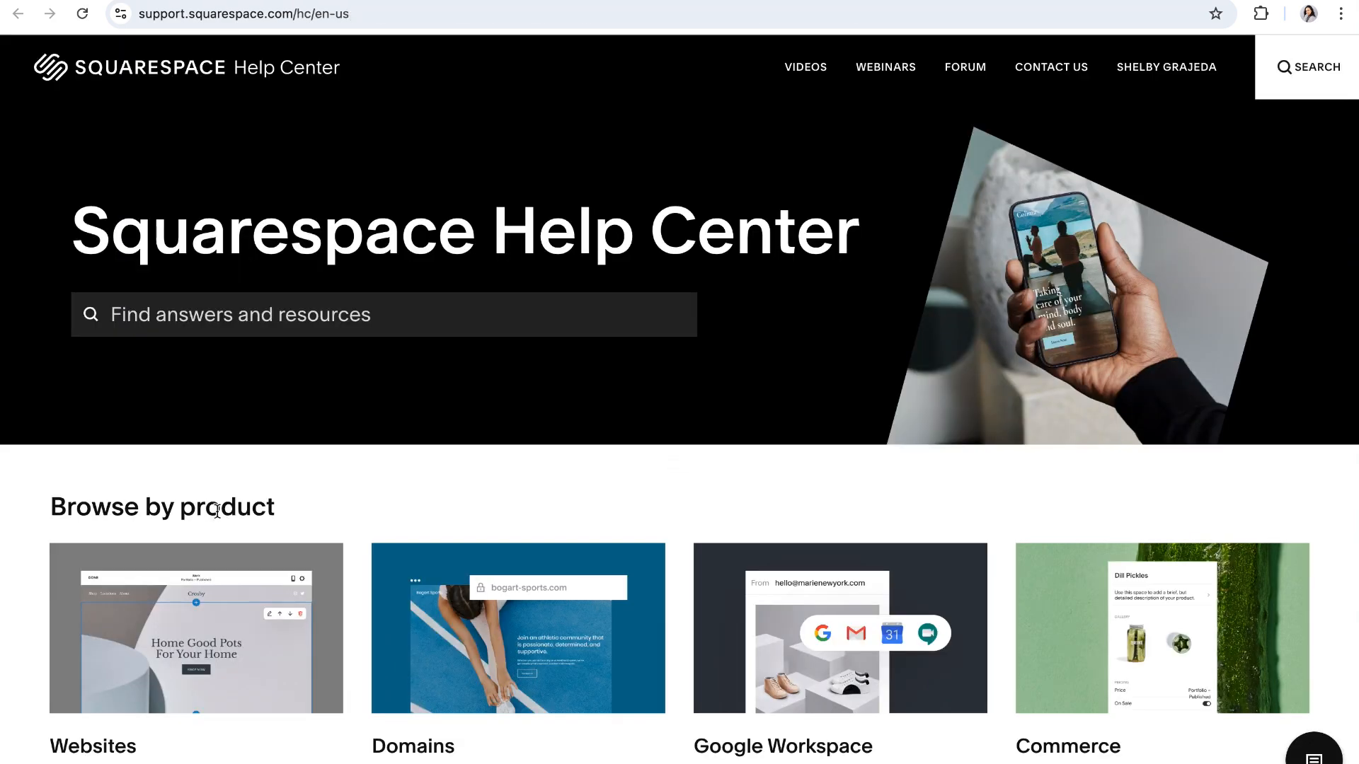
scroll(683, 558, "down", 10)
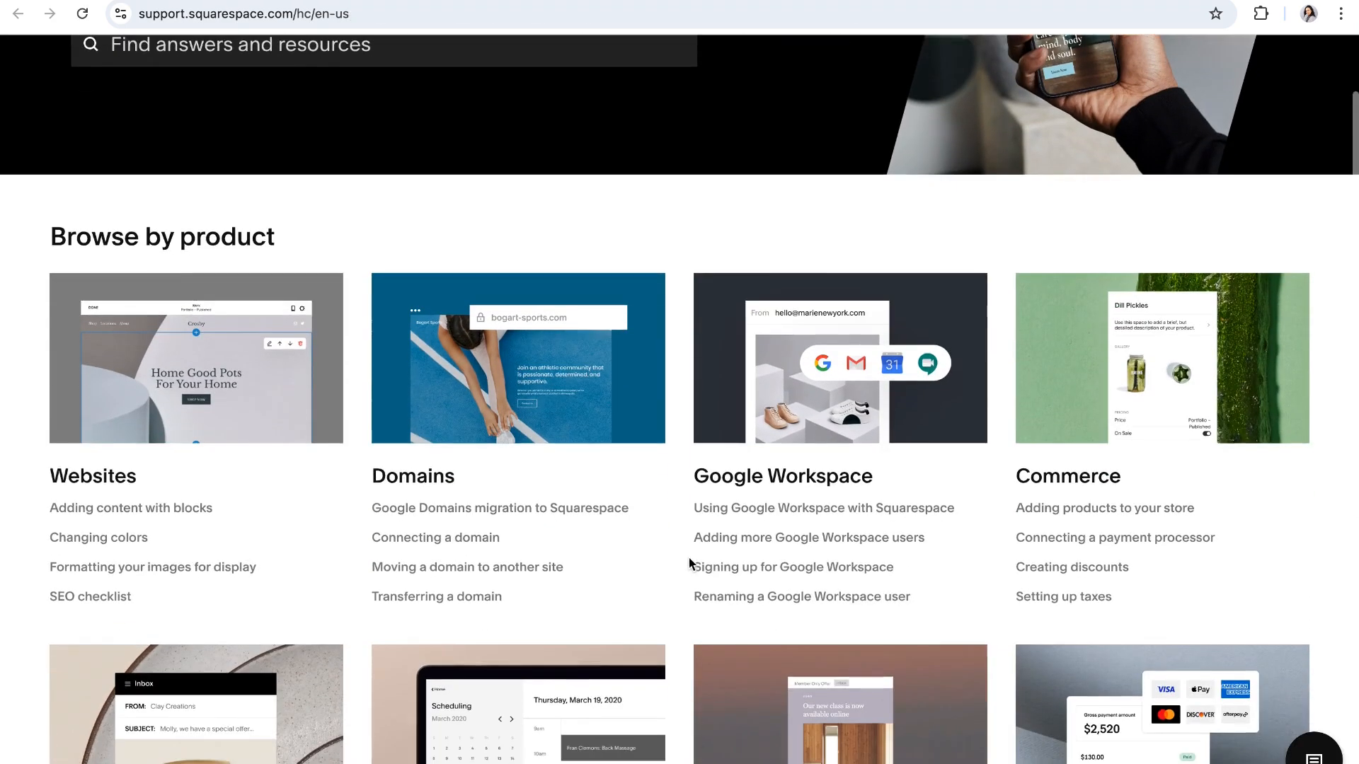
scroll(688, 560, "down", 4)
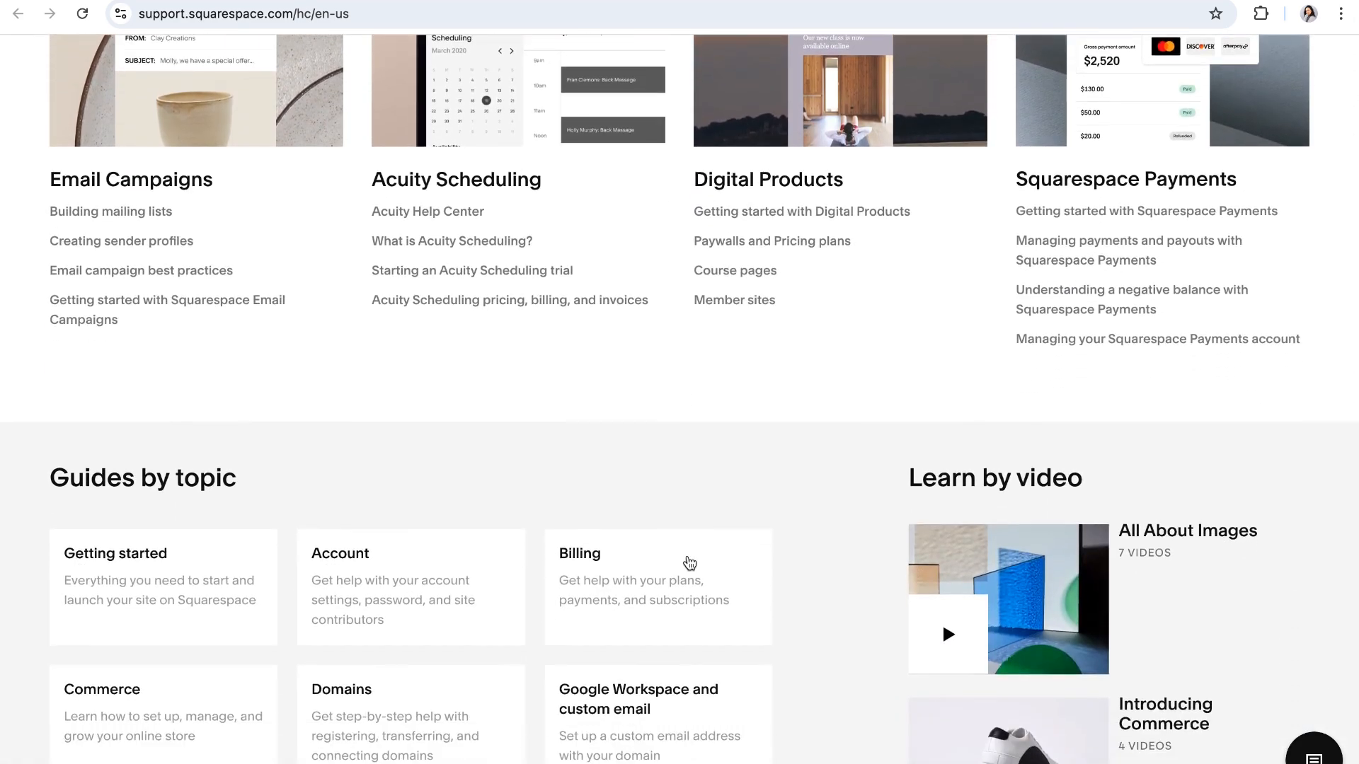
scroll(689, 559, "up", 2)
scroll(688, 561, "up", 12)
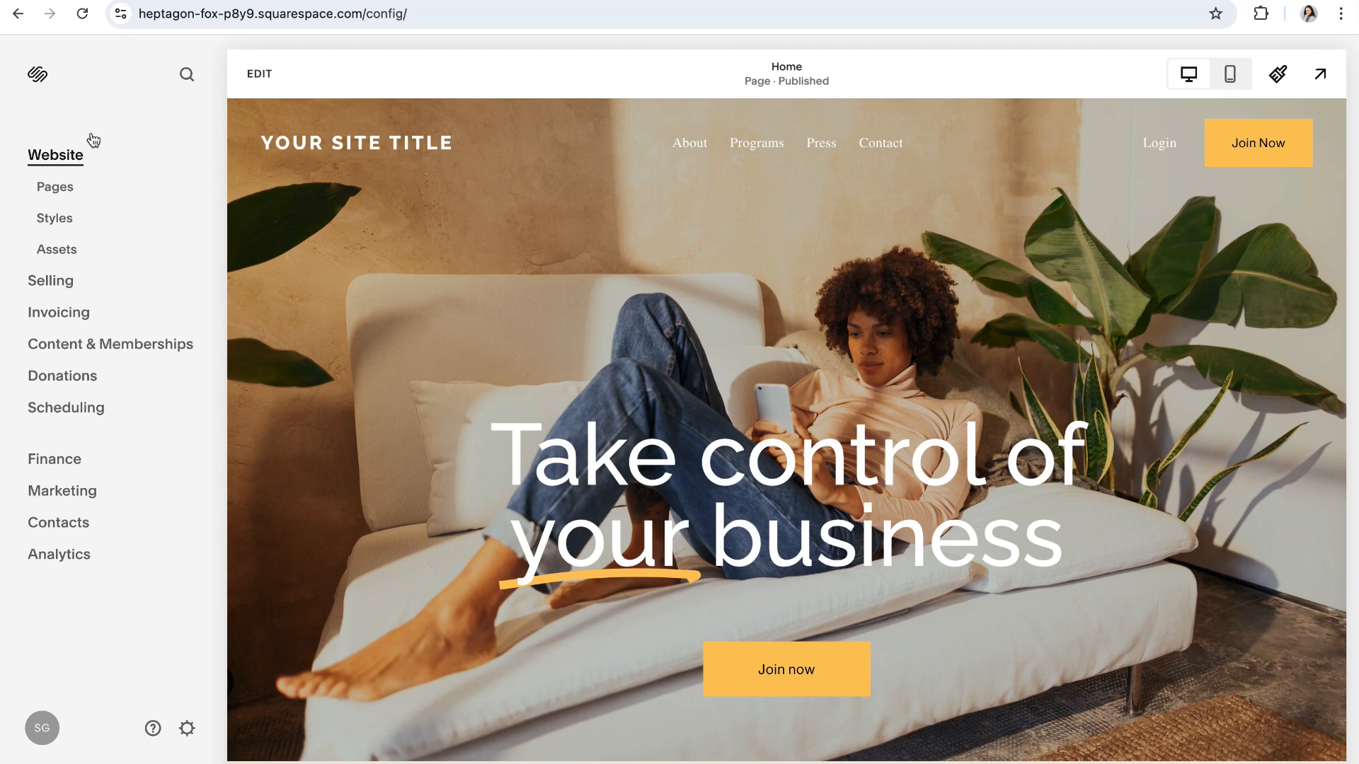
Step: Open the site's Pages list and look over its page groups and utilities
left_click(55, 190)
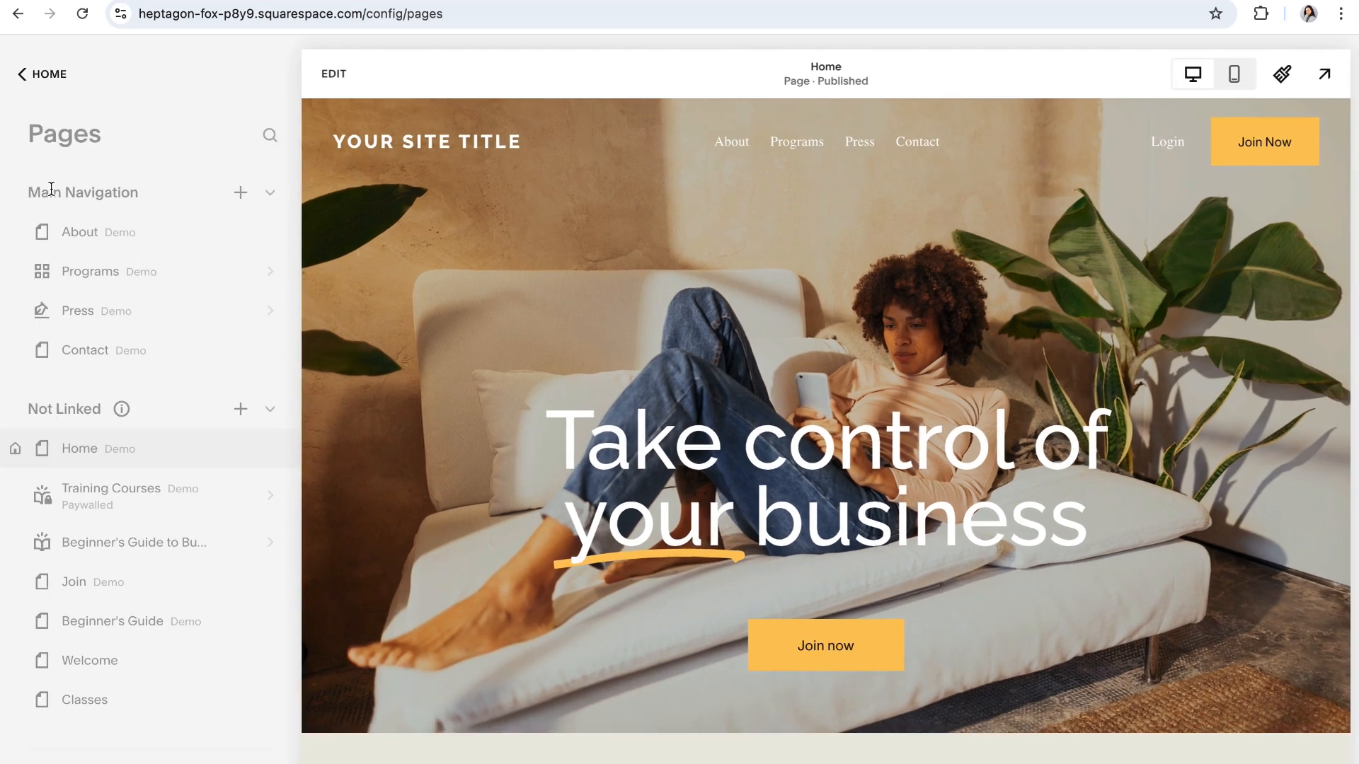
scroll(146, 304, "down", 2)
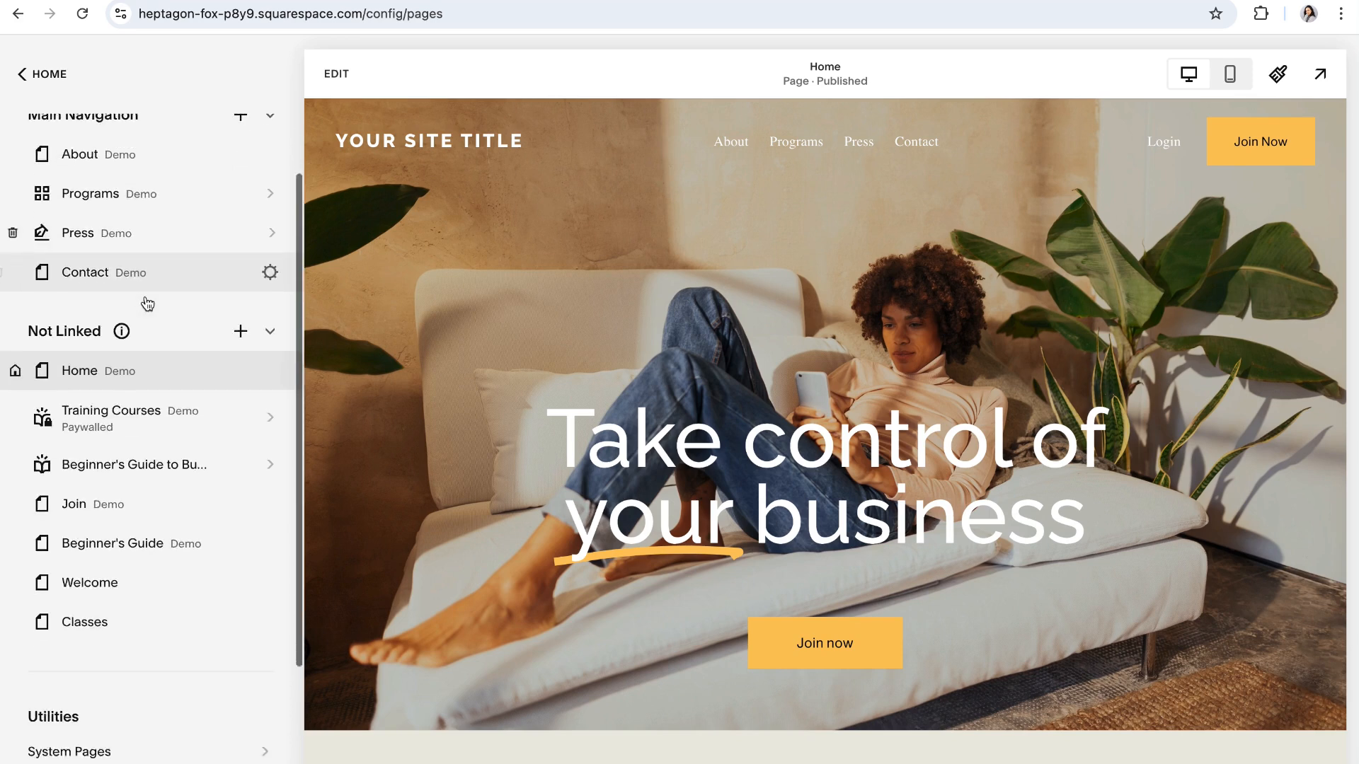
scroll(147, 305, "up", 2)
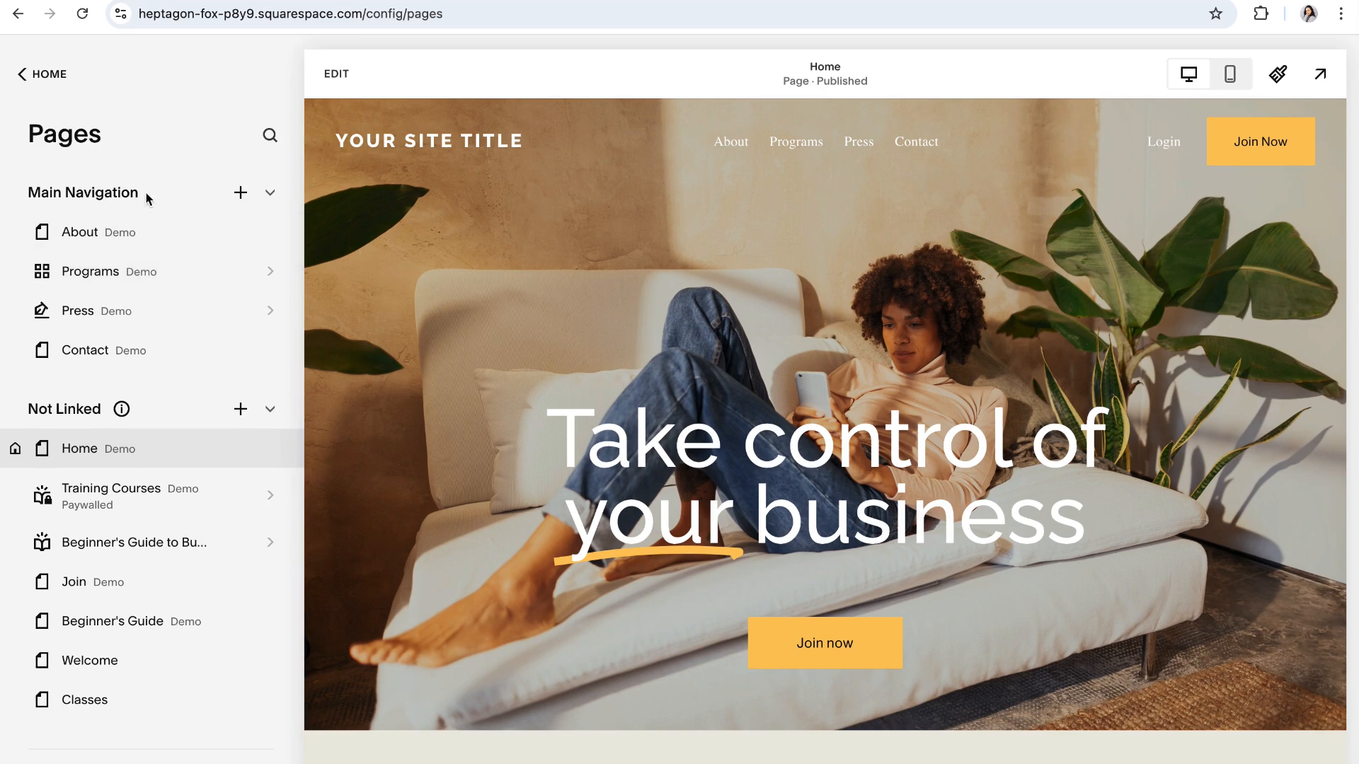
Step: Examine how the site's pages are divided between the Main Navigation and Not Linked groups
left_click_drag(142, 195, 31, 194)
left_click(131, 177)
left_click_drag(106, 409, 12, 404)
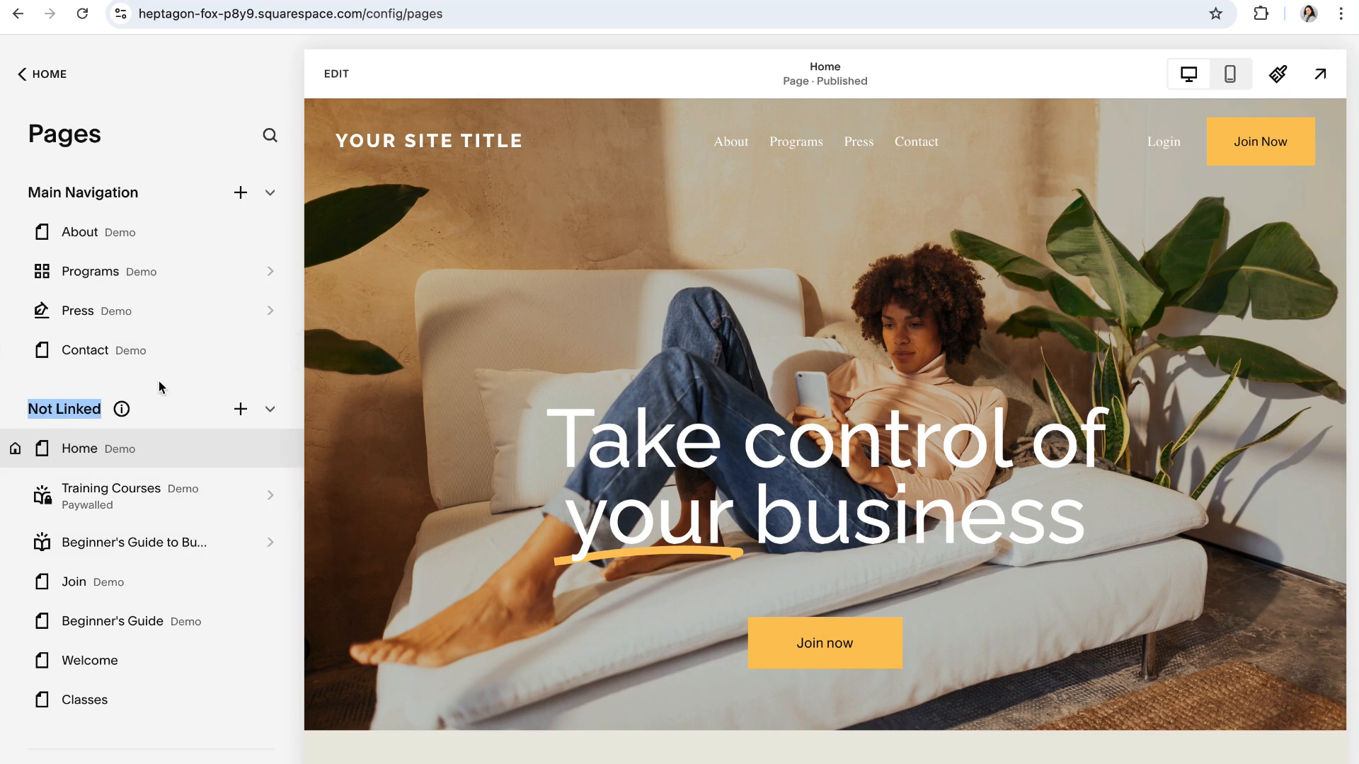
left_click(19, 416)
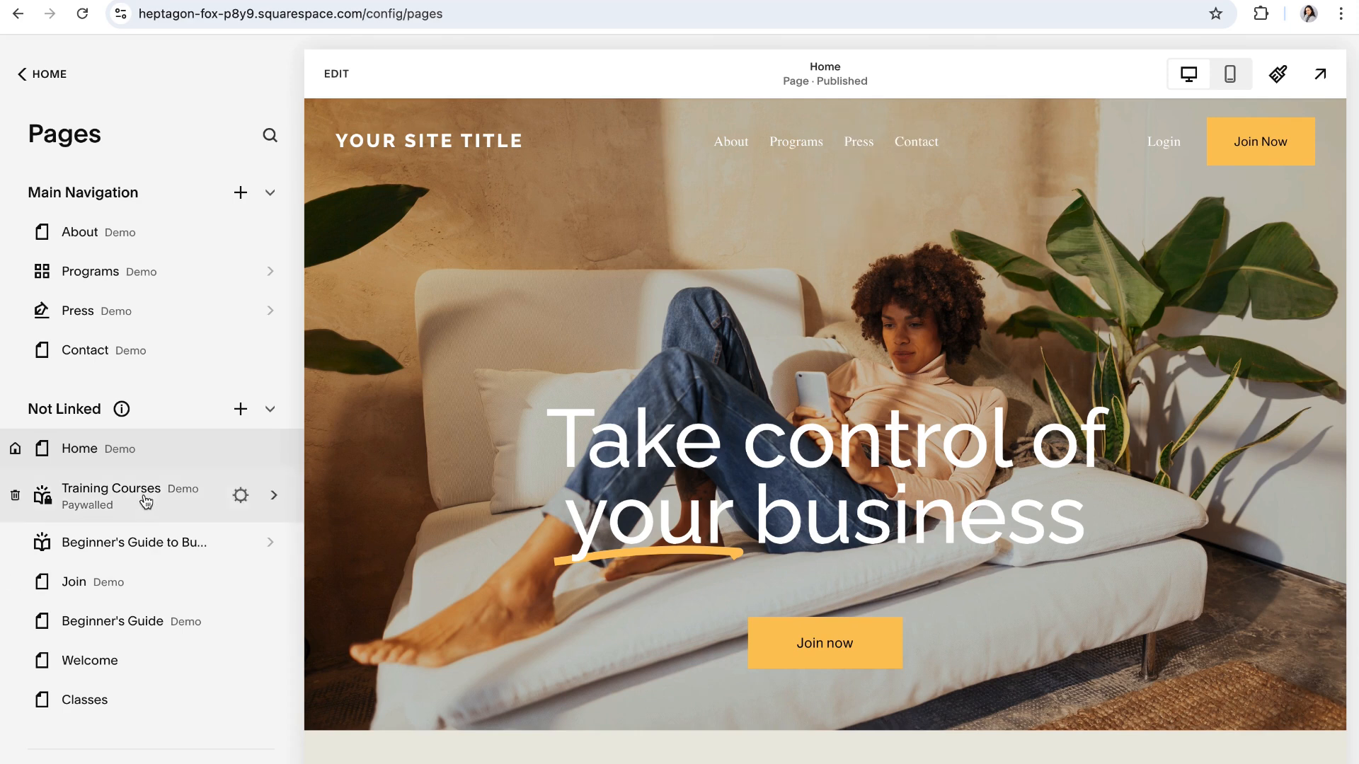
scroll(153, 637, "down", 1)
scroll(165, 623, "up", 1)
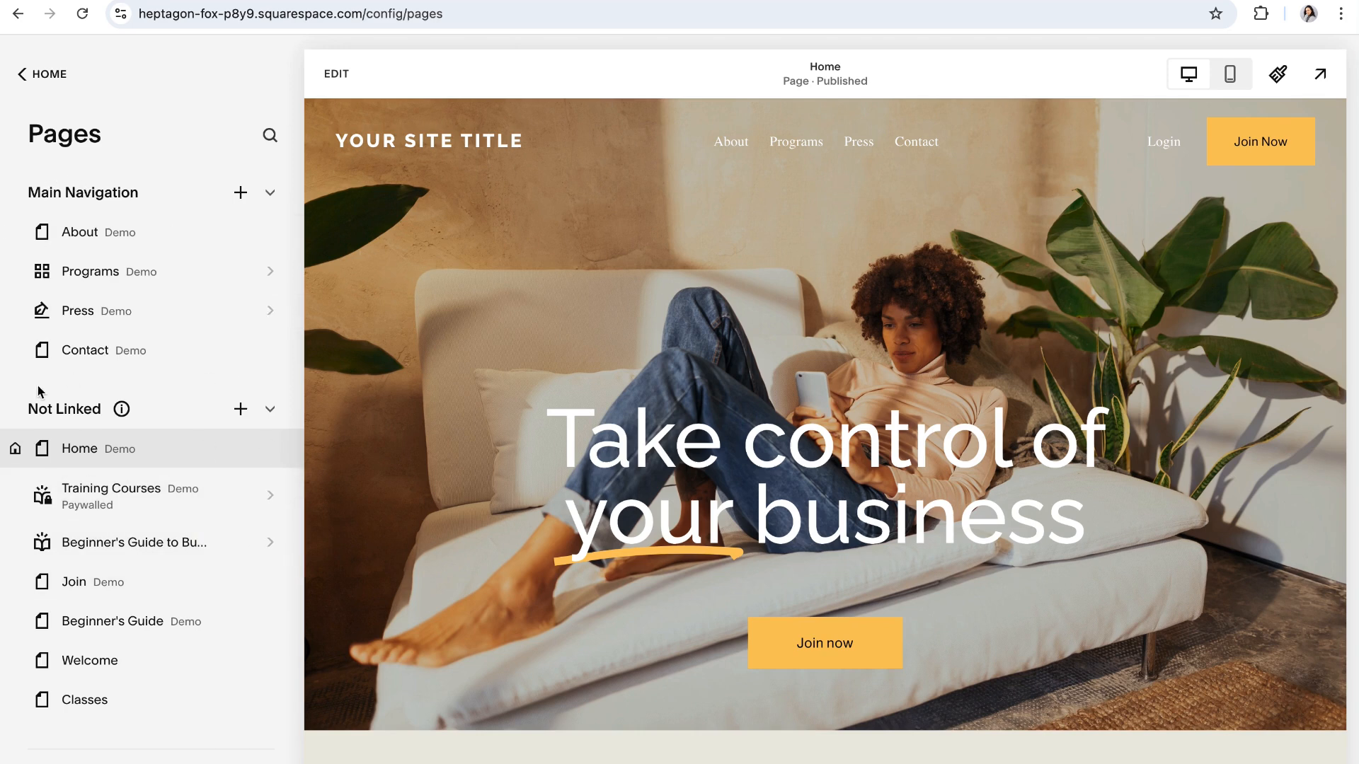
left_click_drag(106, 585, 122, 307)
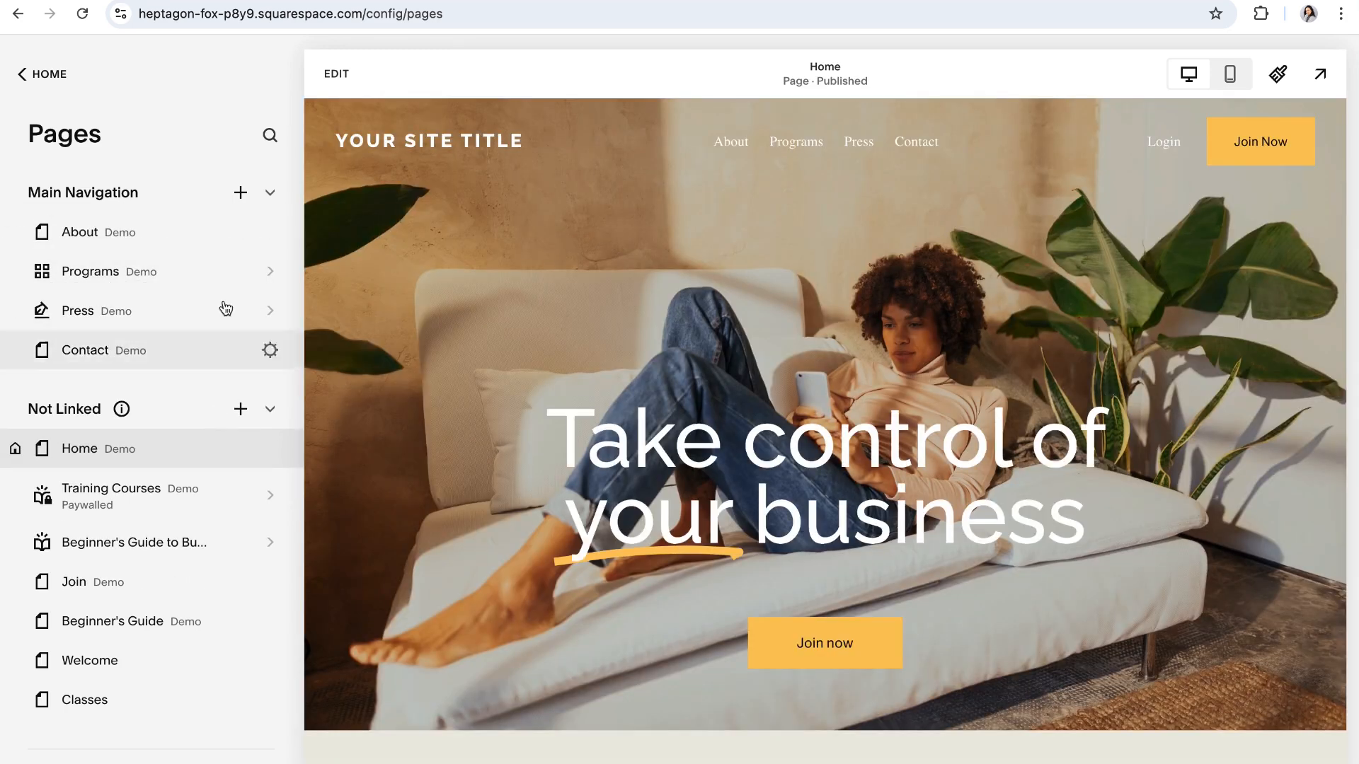
Step: Review the page, collection and other item types that can be added under Not Linked, without adding one
left_click(240, 415)
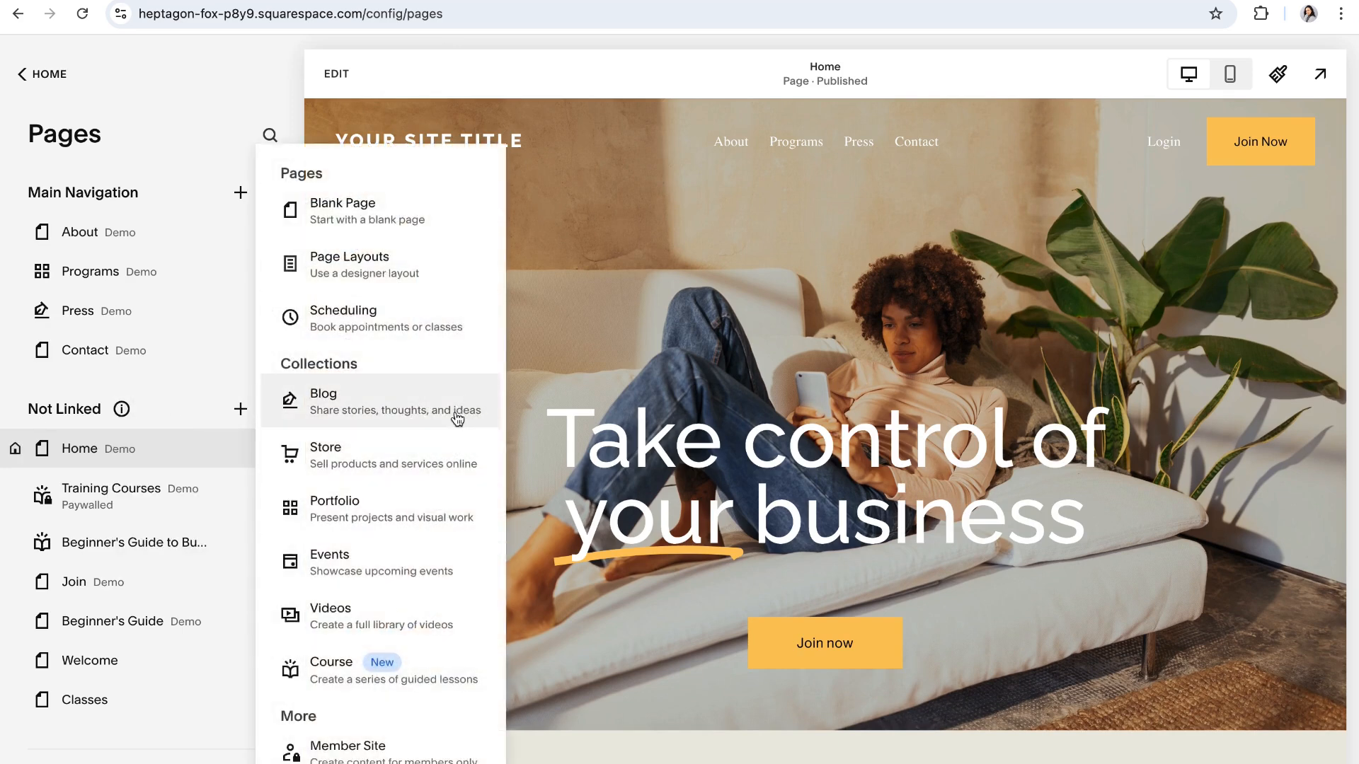
scroll(407, 469, "down", 2)
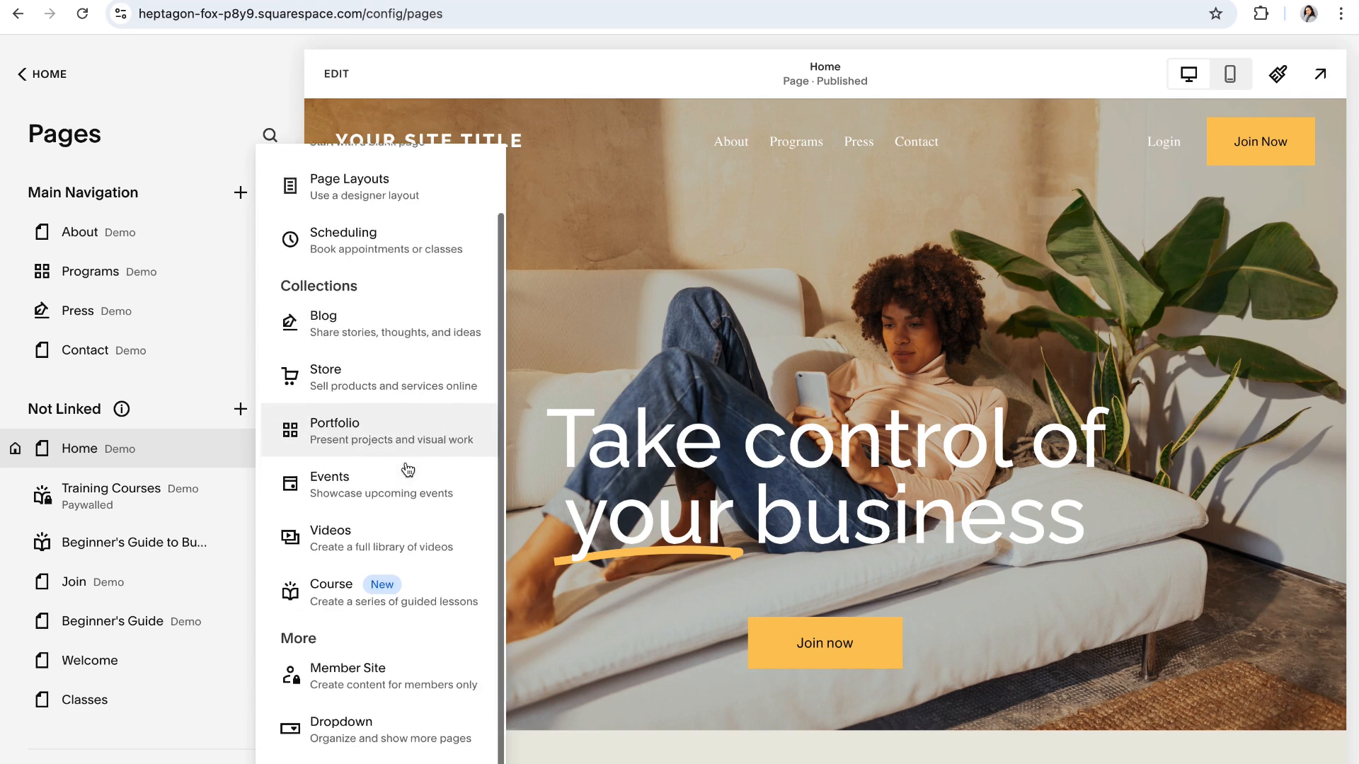
scroll(409, 468, "up", 2)
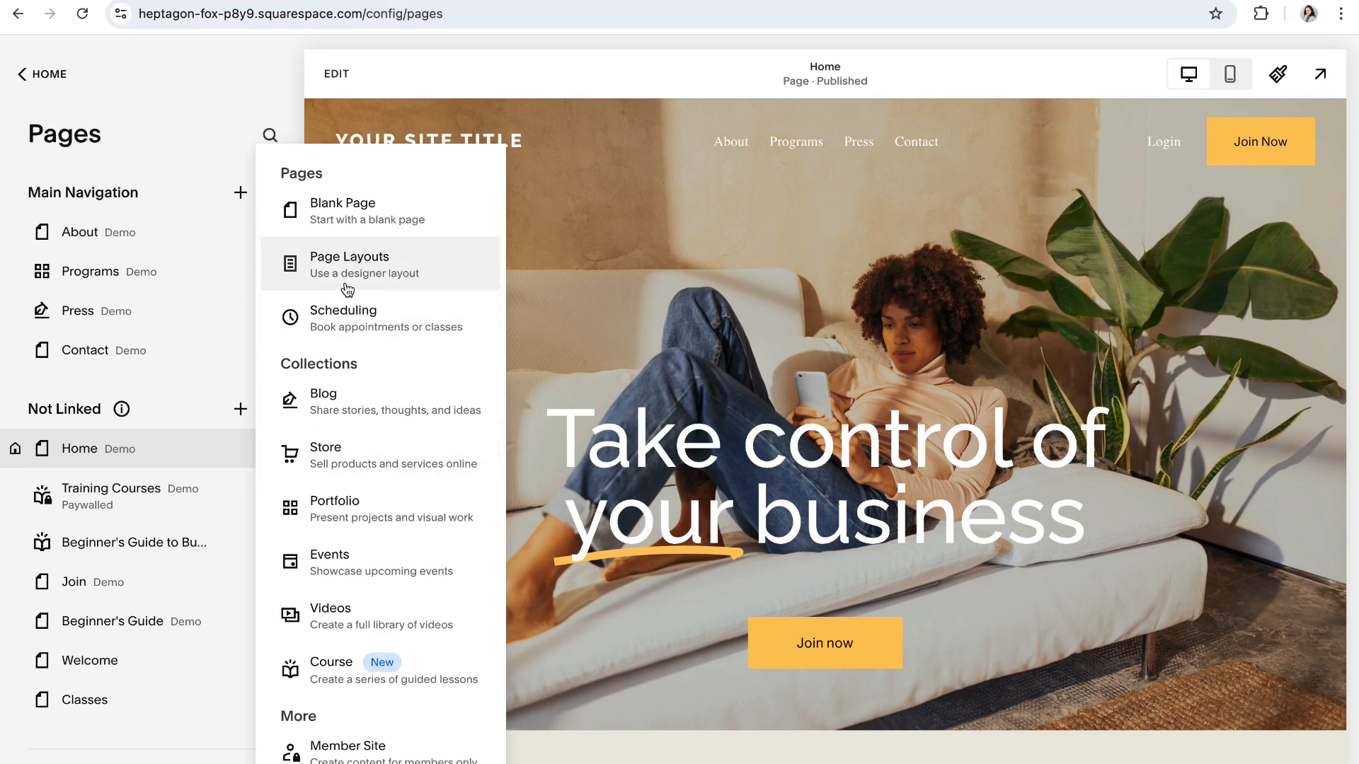
scroll(385, 440, "down", 2)
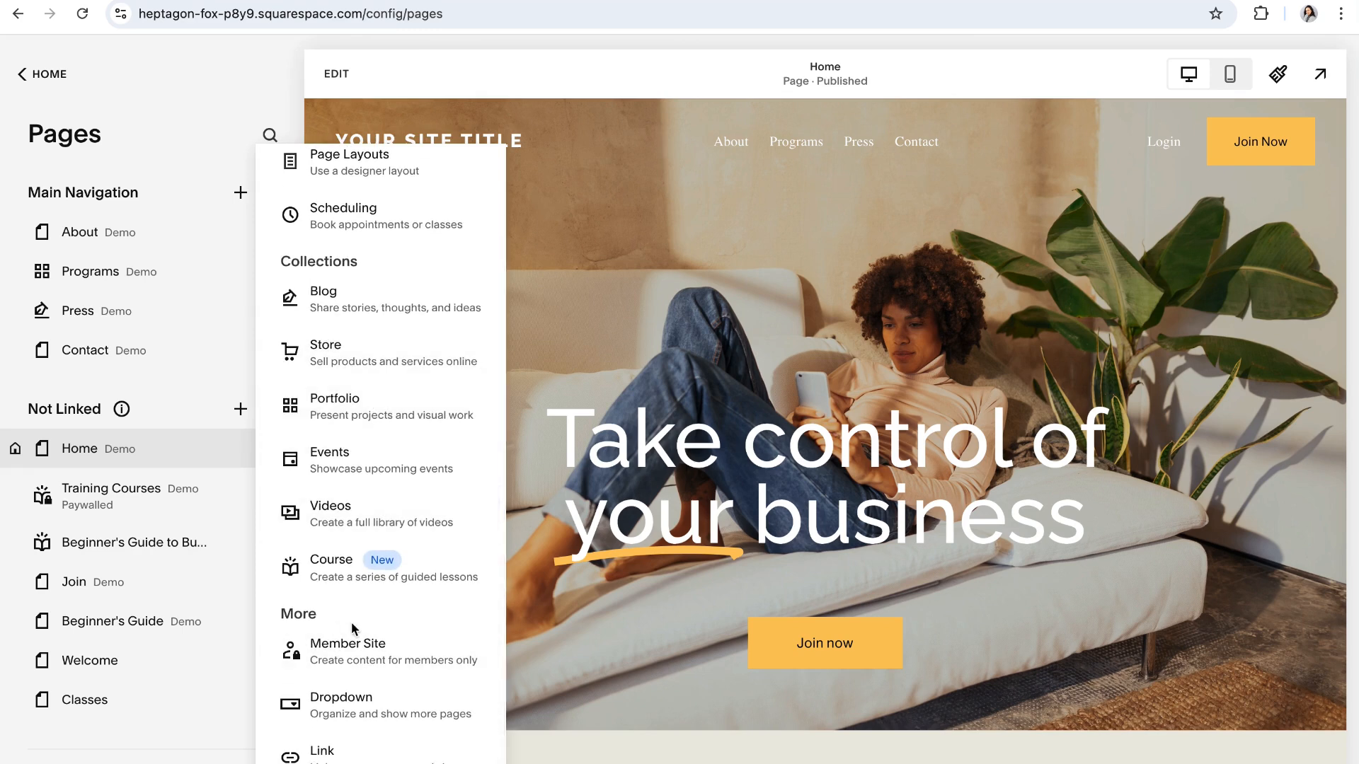
scroll(350, 630, "up", 2)
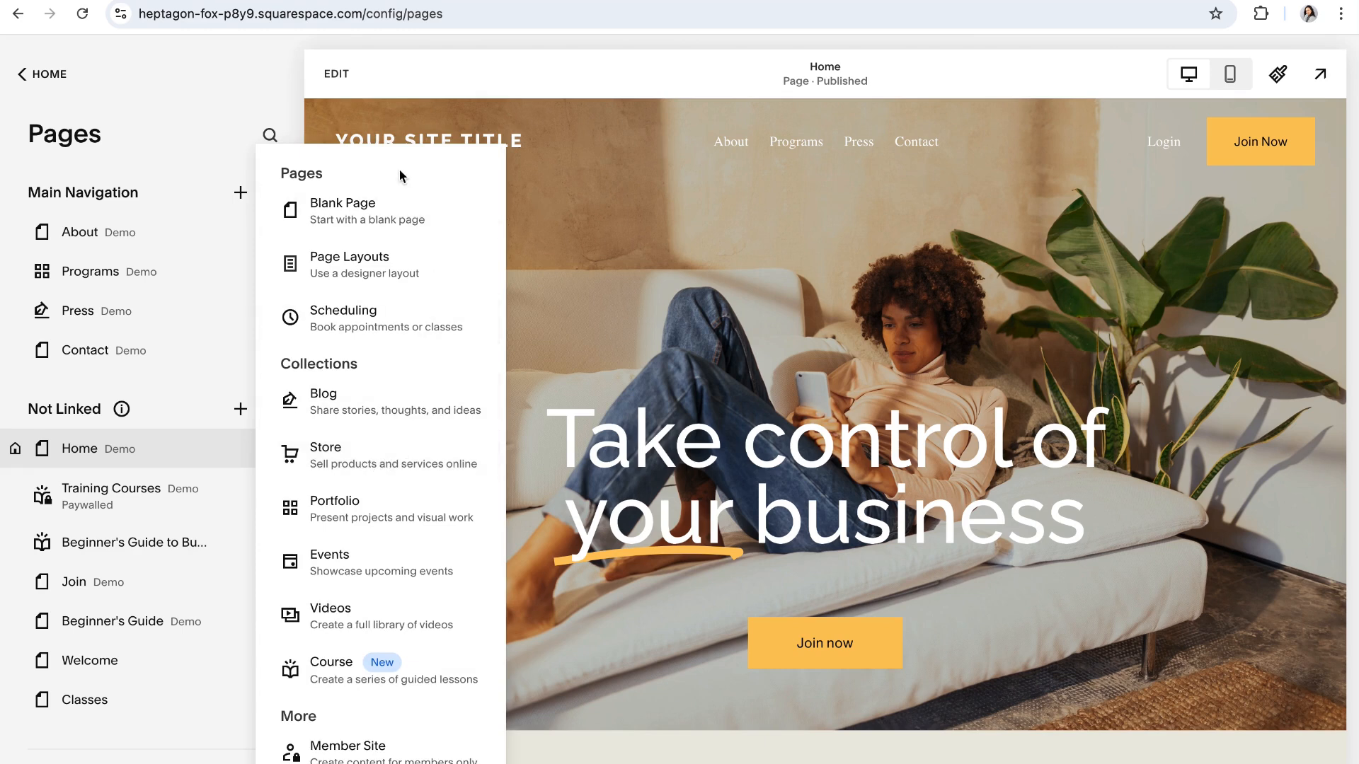
left_click(177, 223)
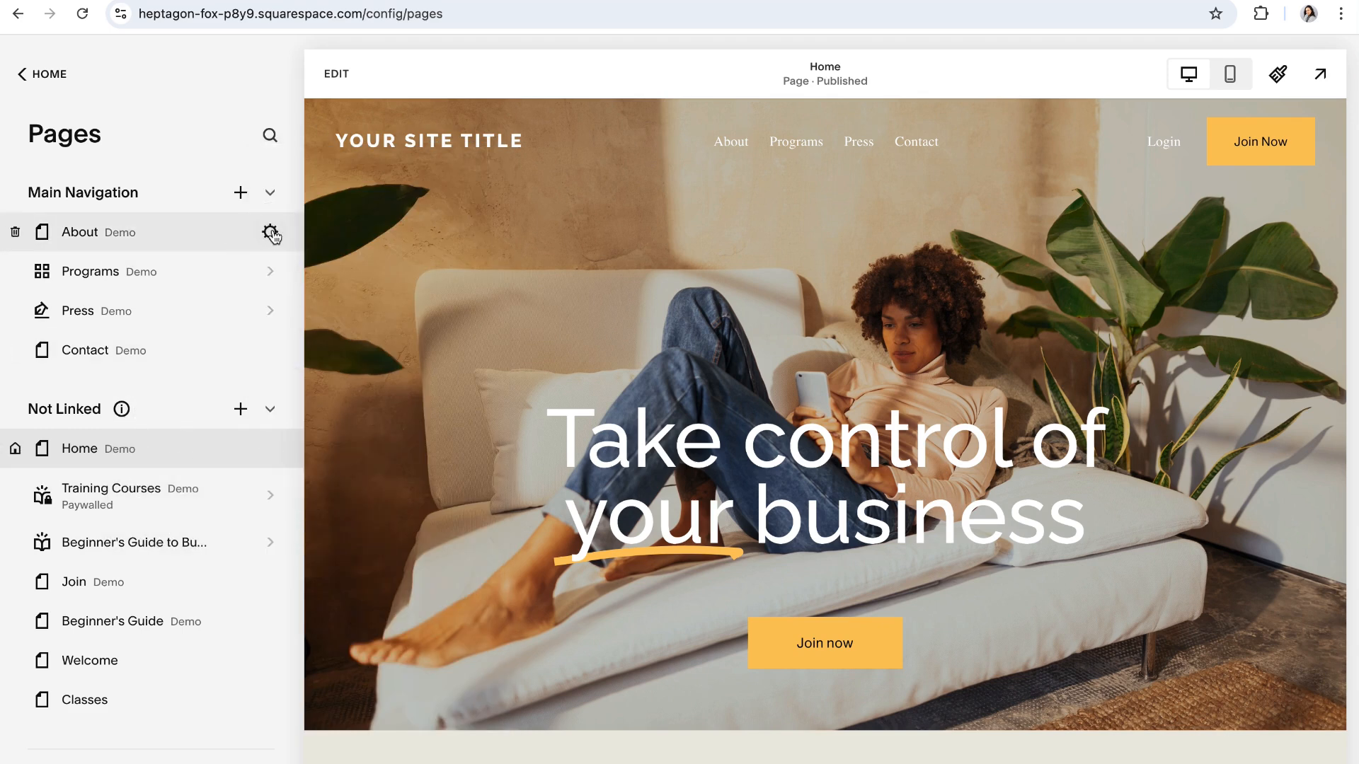
Step: Open the About page's settings and review its General options, from page title to page deletion
left_click(269, 232)
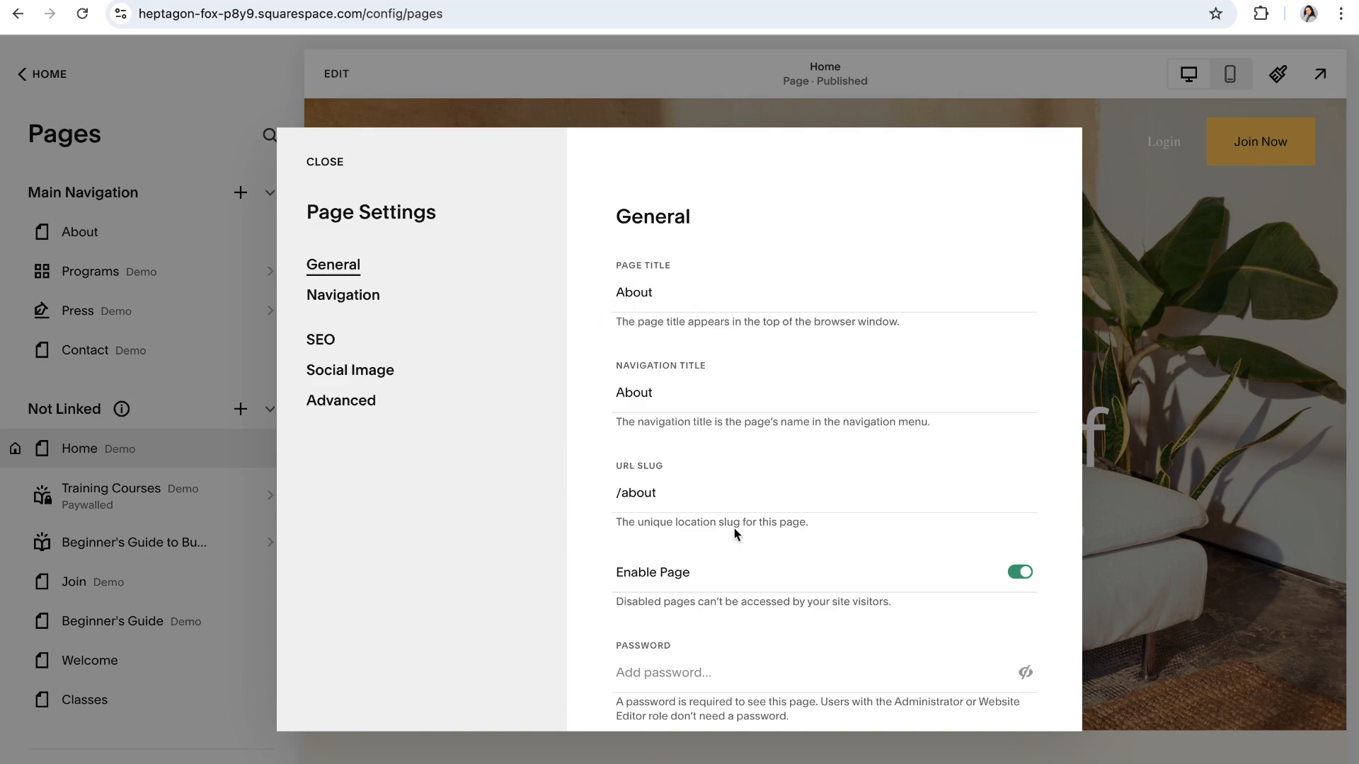
scroll(741, 525, "down", 2)
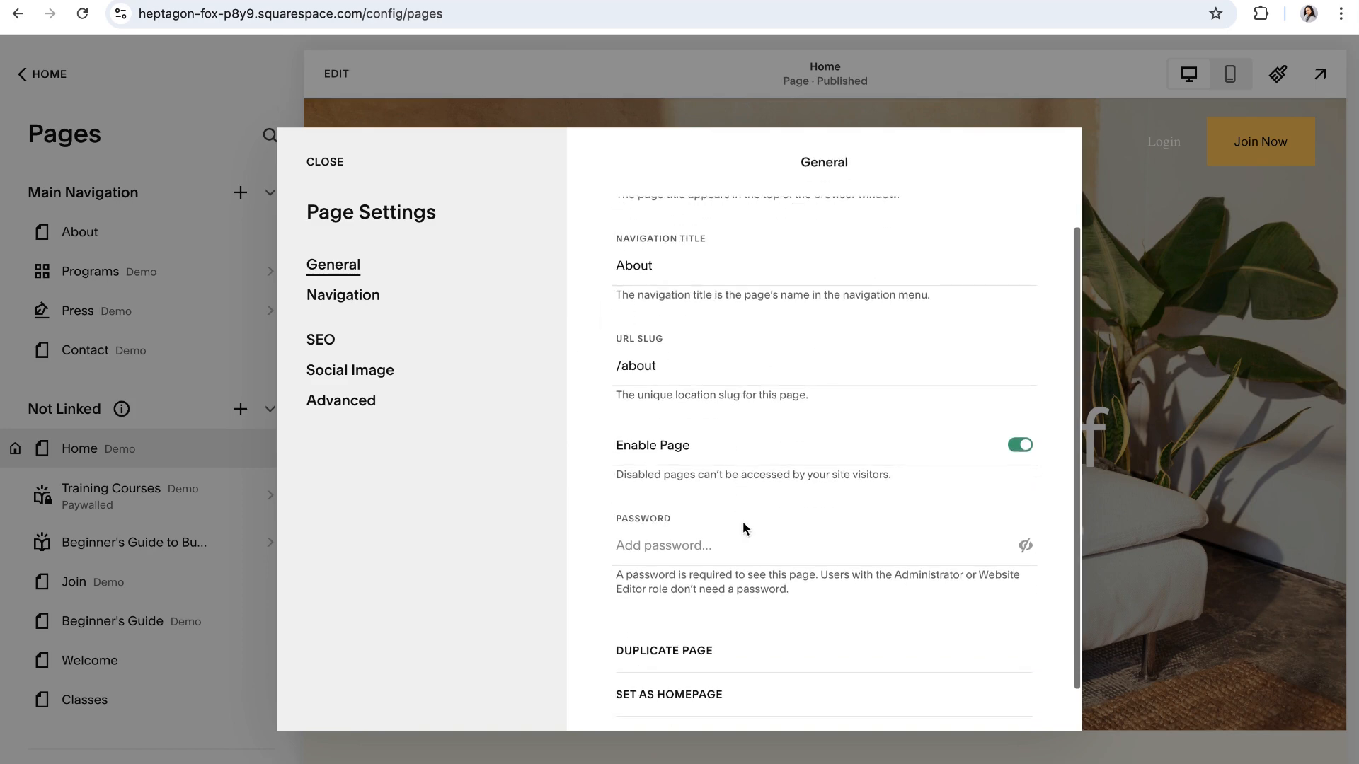
scroll(676, 466, "down", 1)
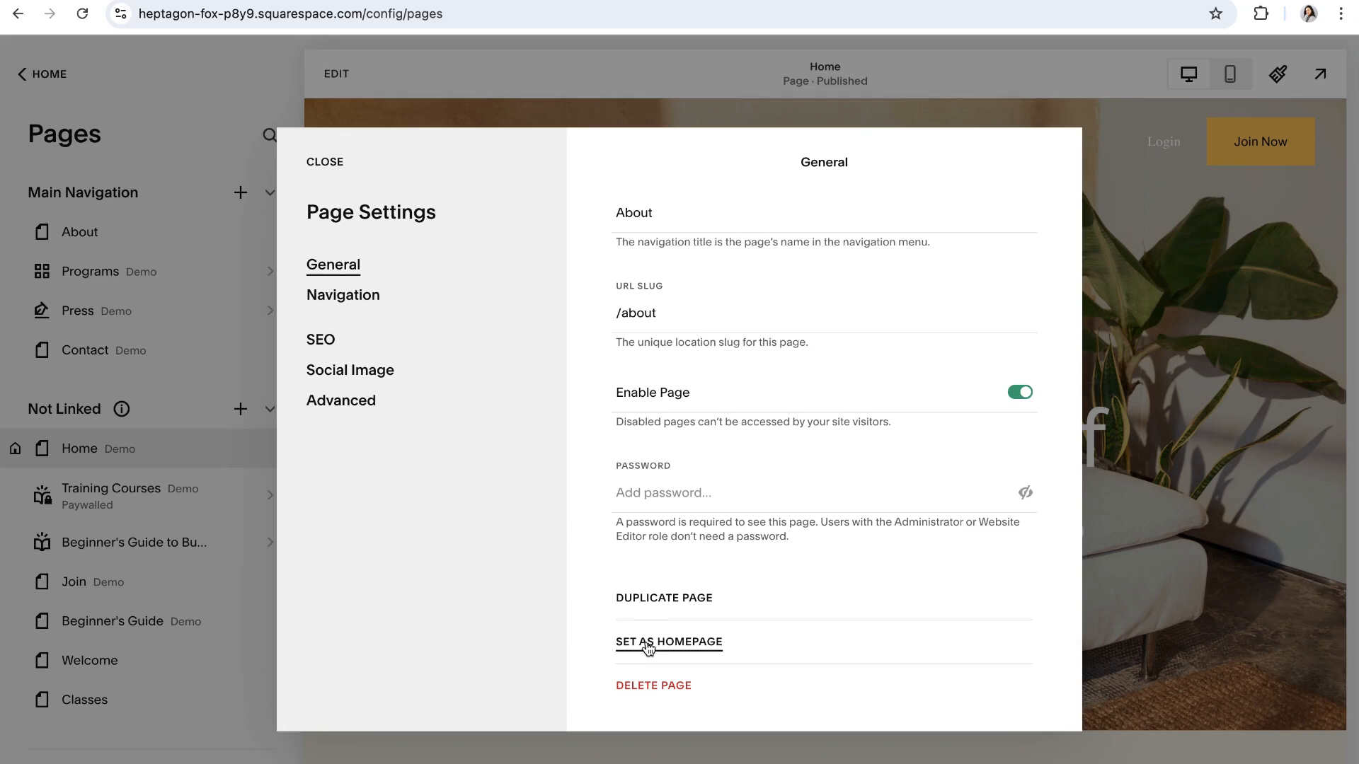
Step: Look through the About page's Navigation, SEO and Social Image settings
left_click(344, 303)
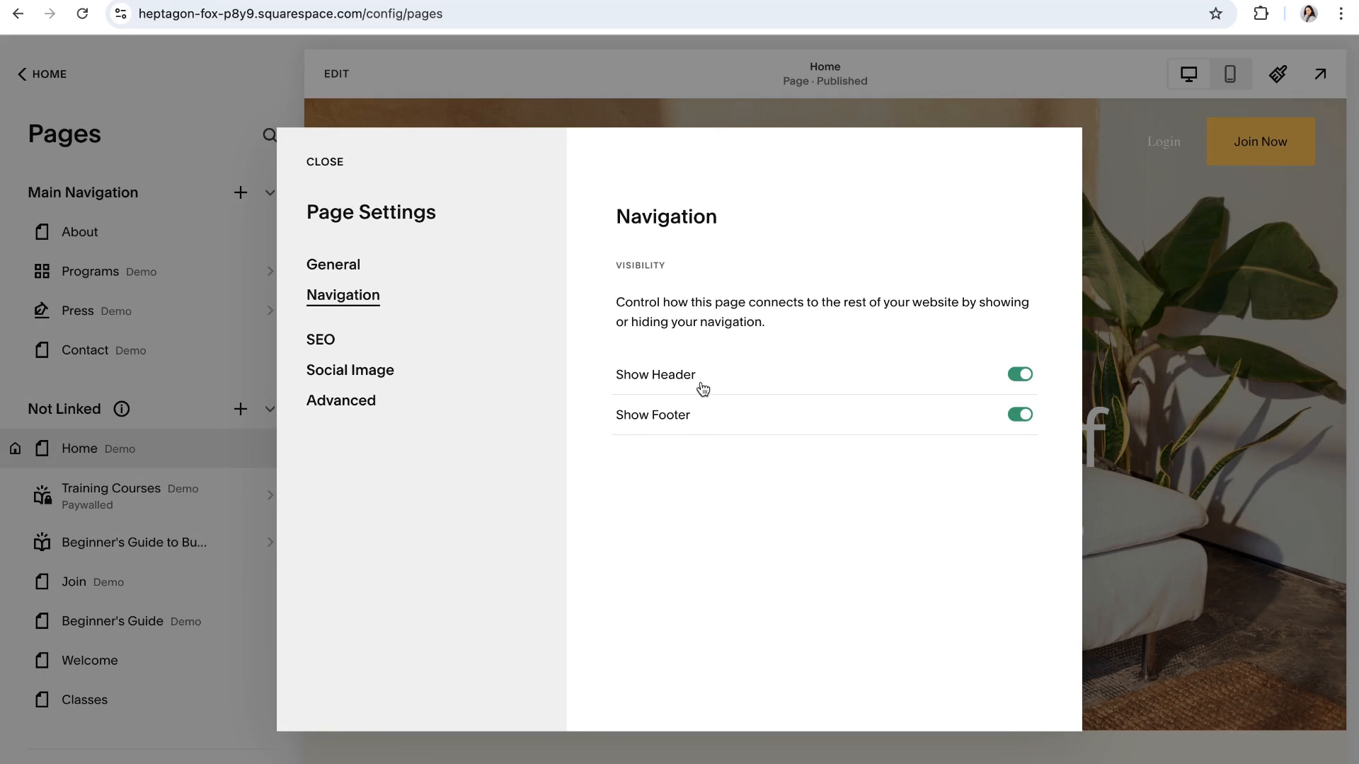
left_click(321, 341)
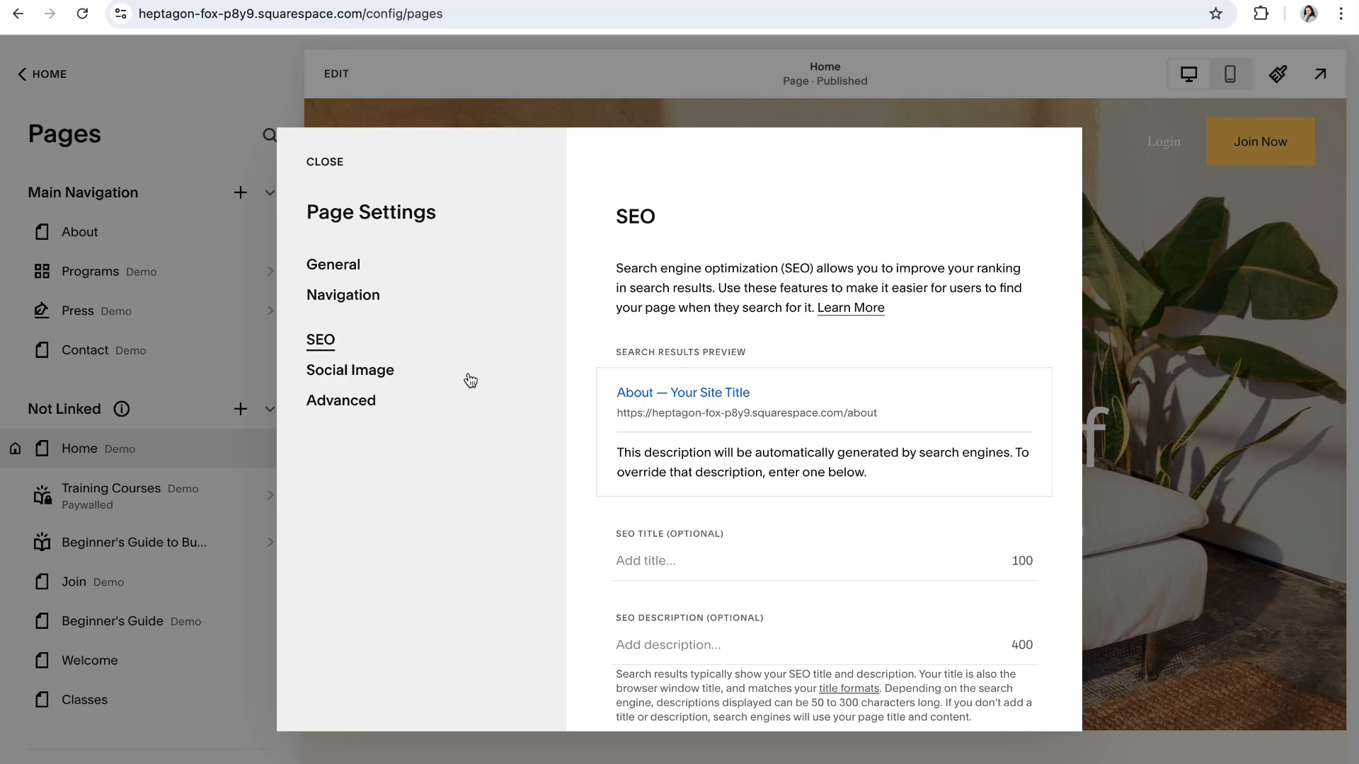
scroll(775, 439, "down", 2)
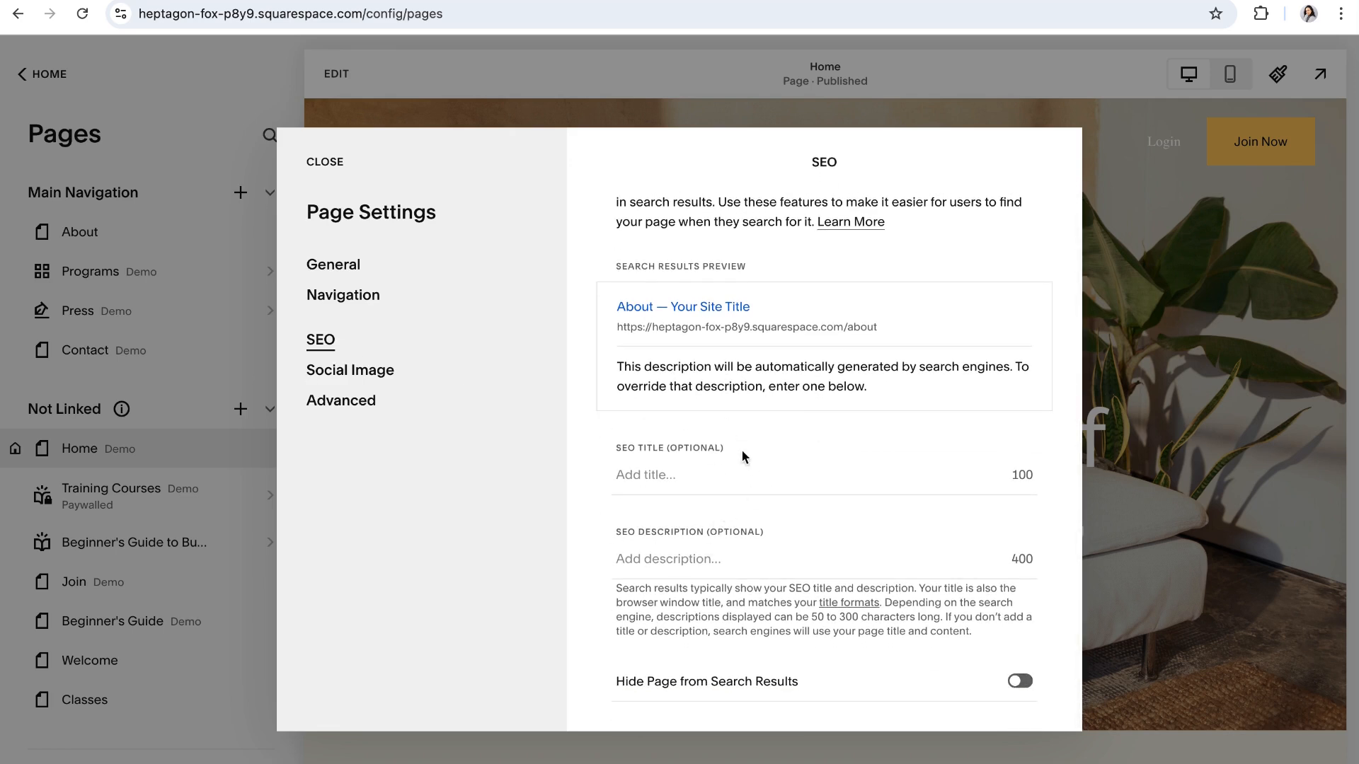
left_click(371, 374)
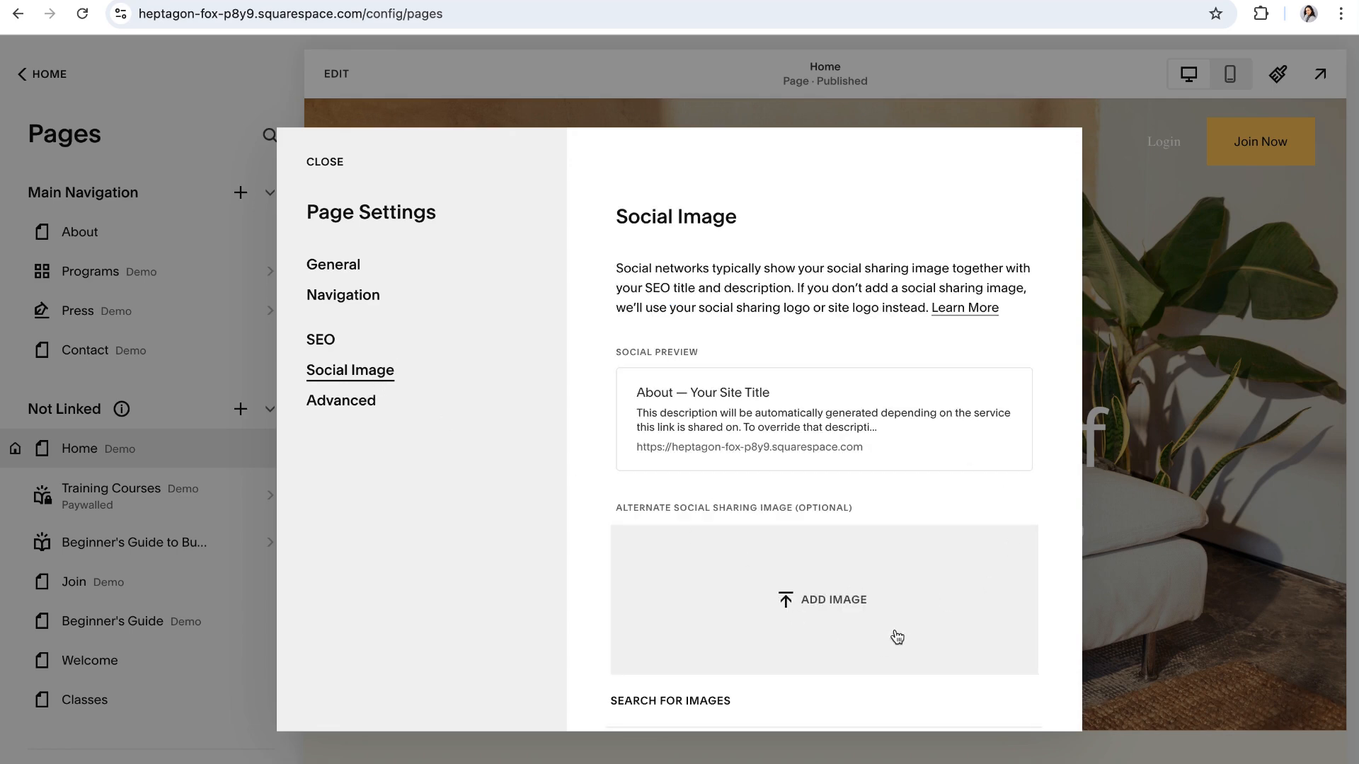
Step: Check the remaining Social Image options and the Advanced code injection settings of the About page
scroll(874, 637, "down", 1)
scroll(778, 587, "up", 1)
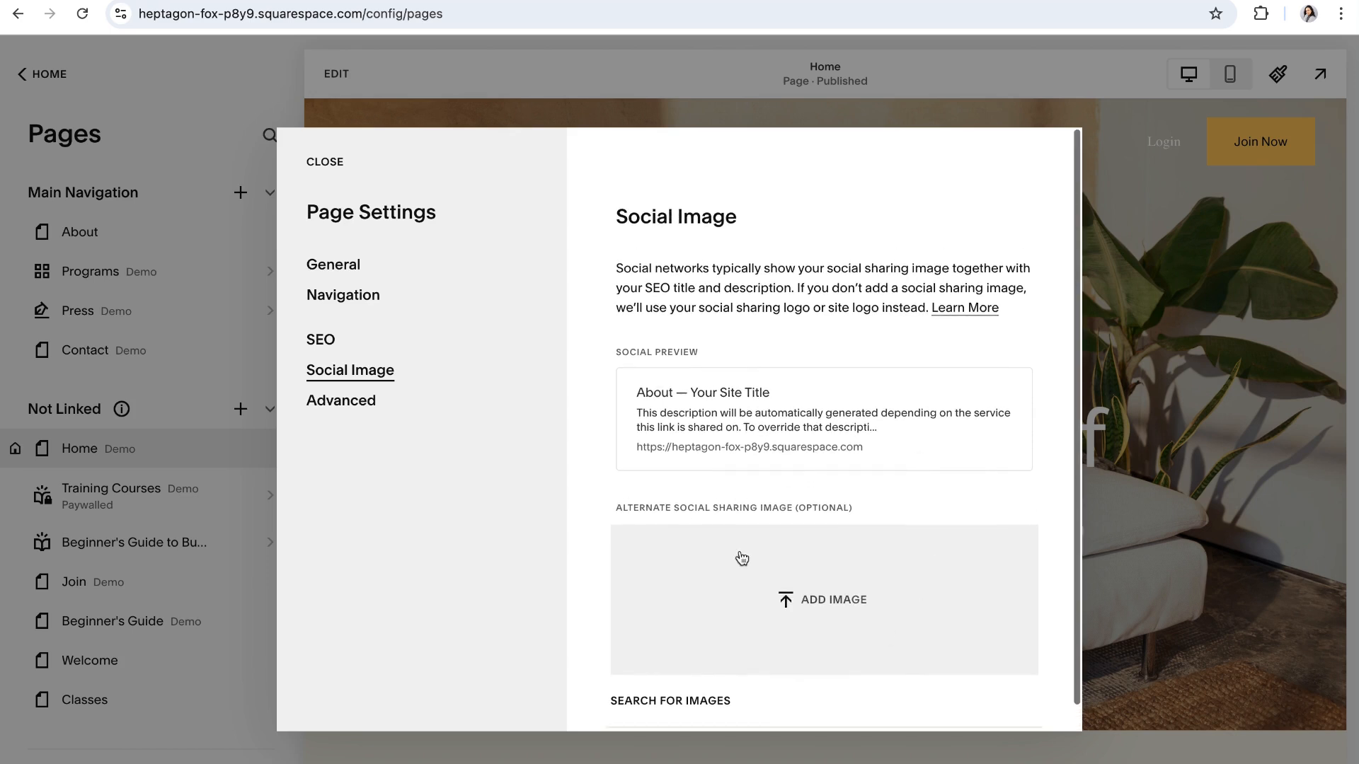
left_click(349, 403)
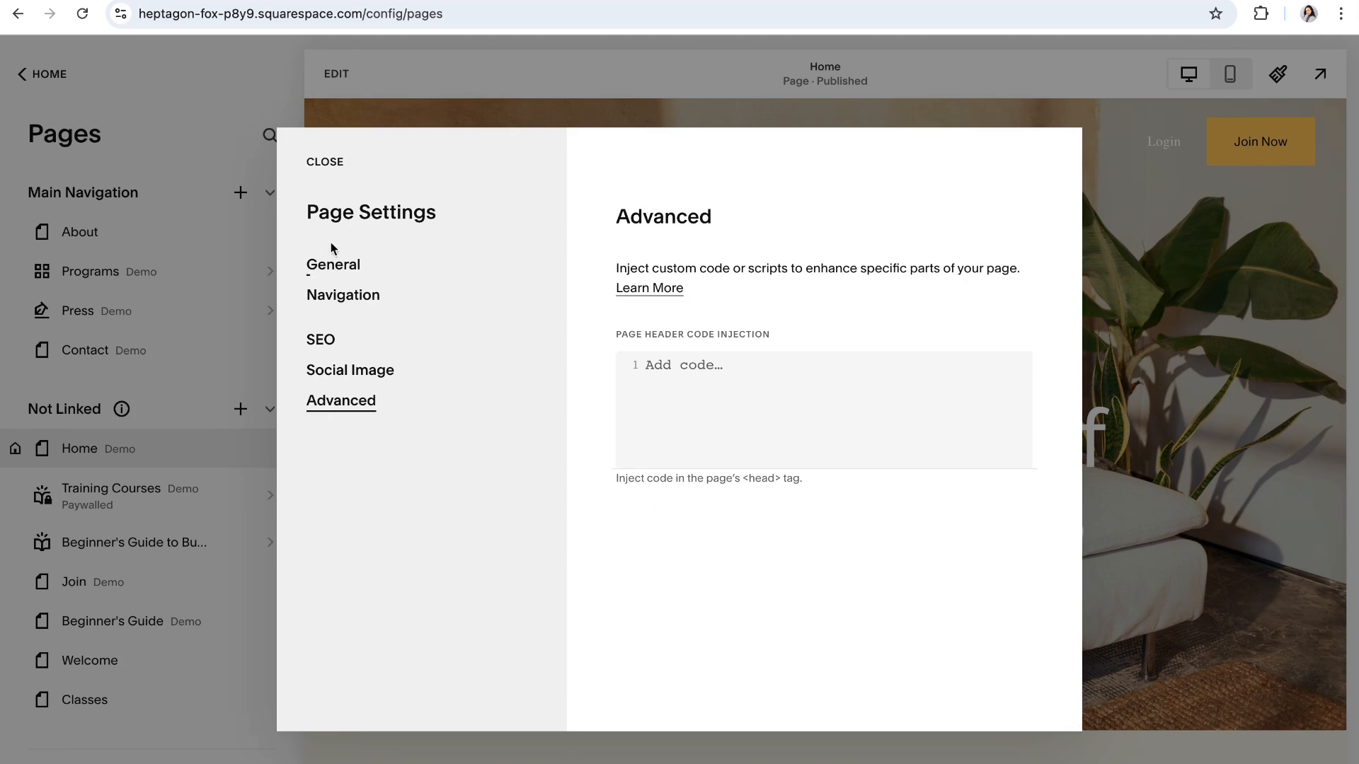
left_click(336, 273)
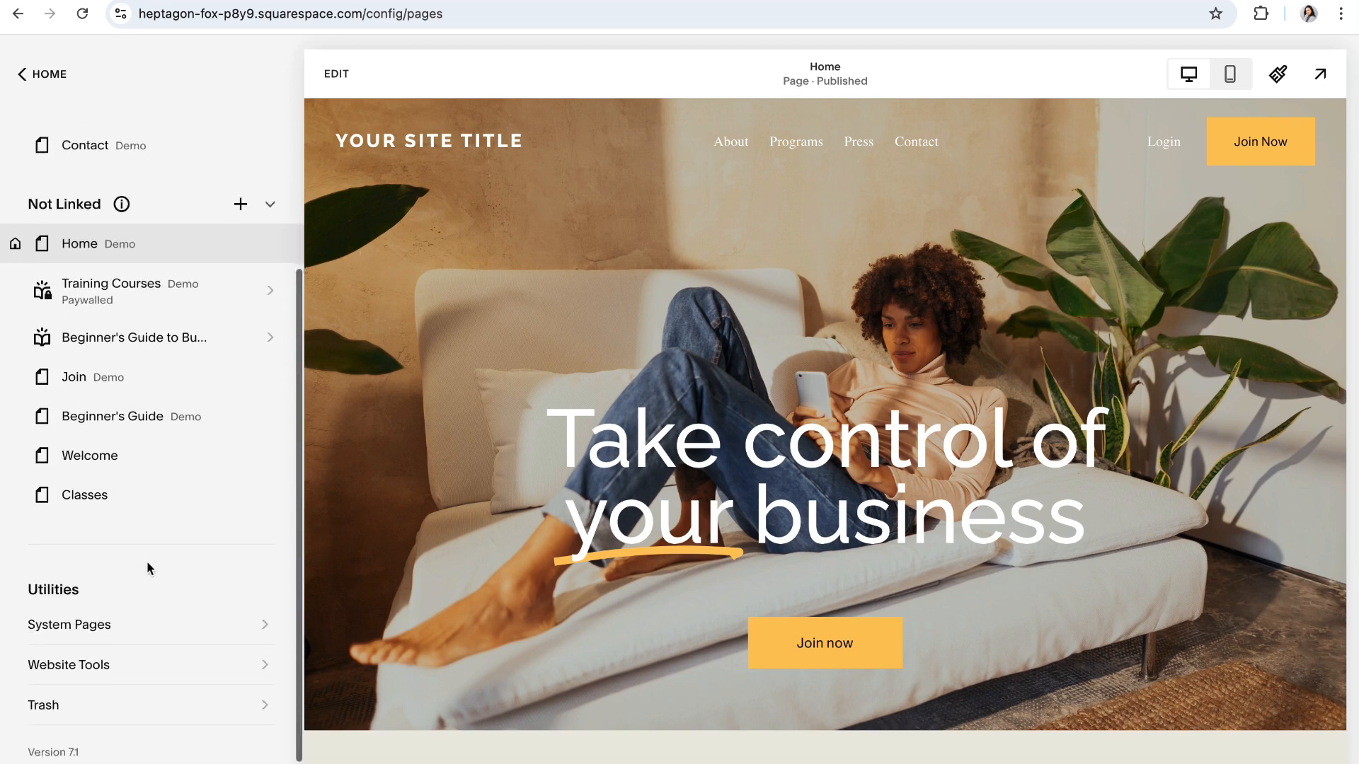
Step: Examine the Utilities area of the Pages list, covering System Pages, Website Tools, Trash and the site version
scroll(146, 560, "down", 1)
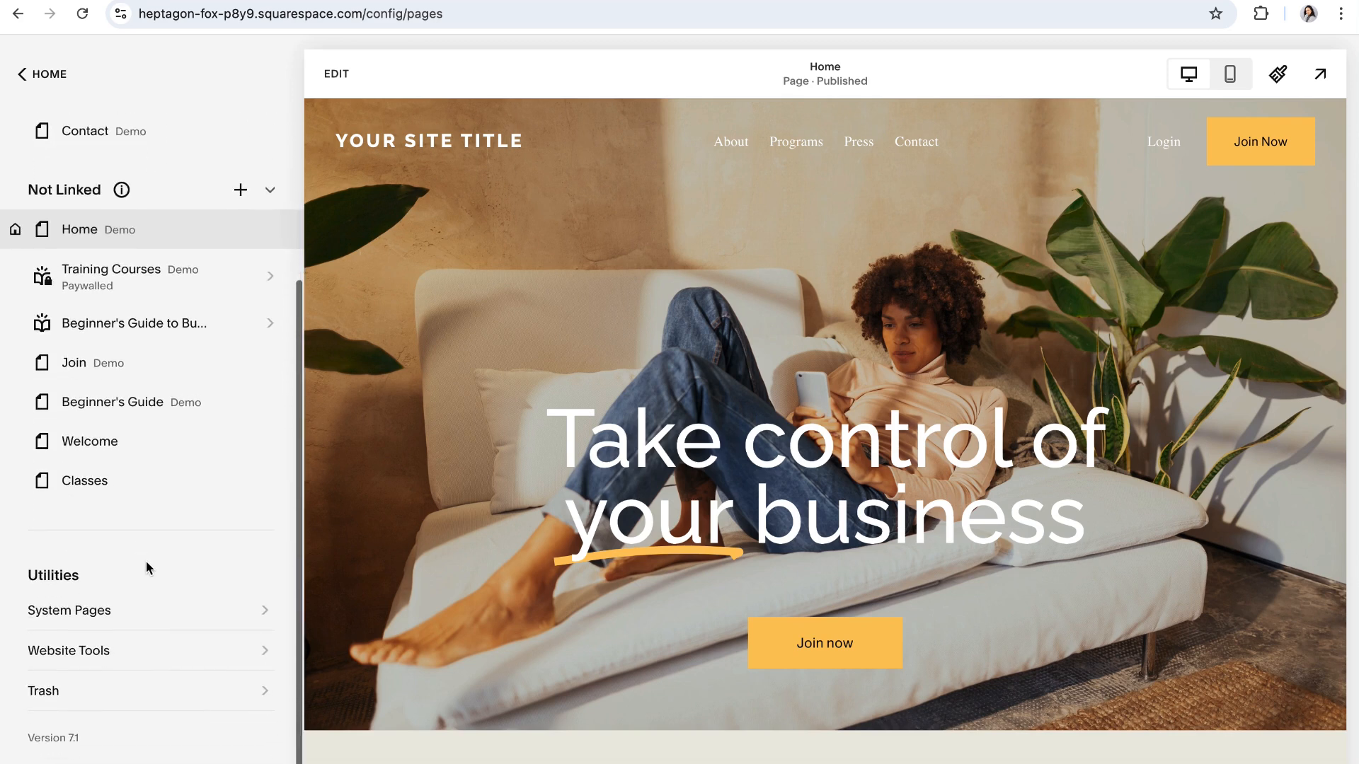
double_click(85, 578)
left_click(89, 578)
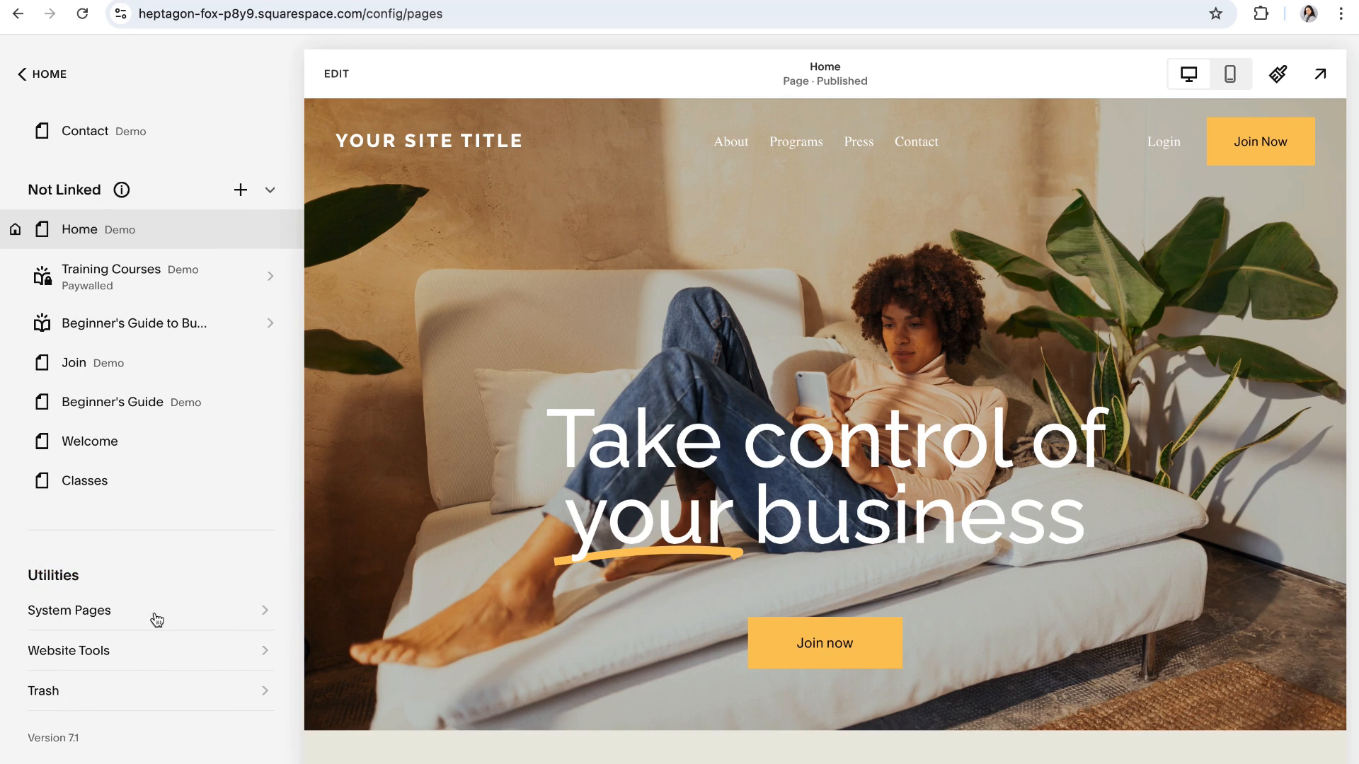
left_click(108, 617)
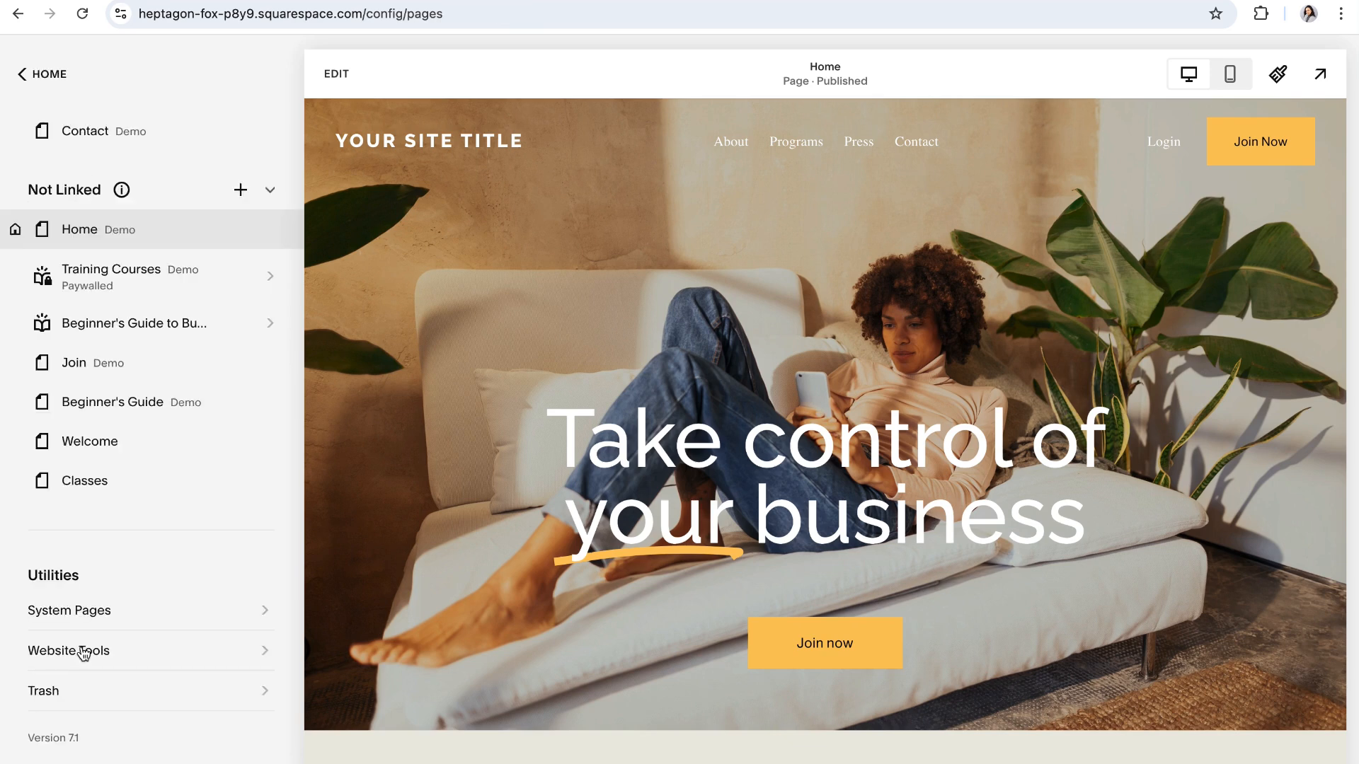
left_click(81, 653)
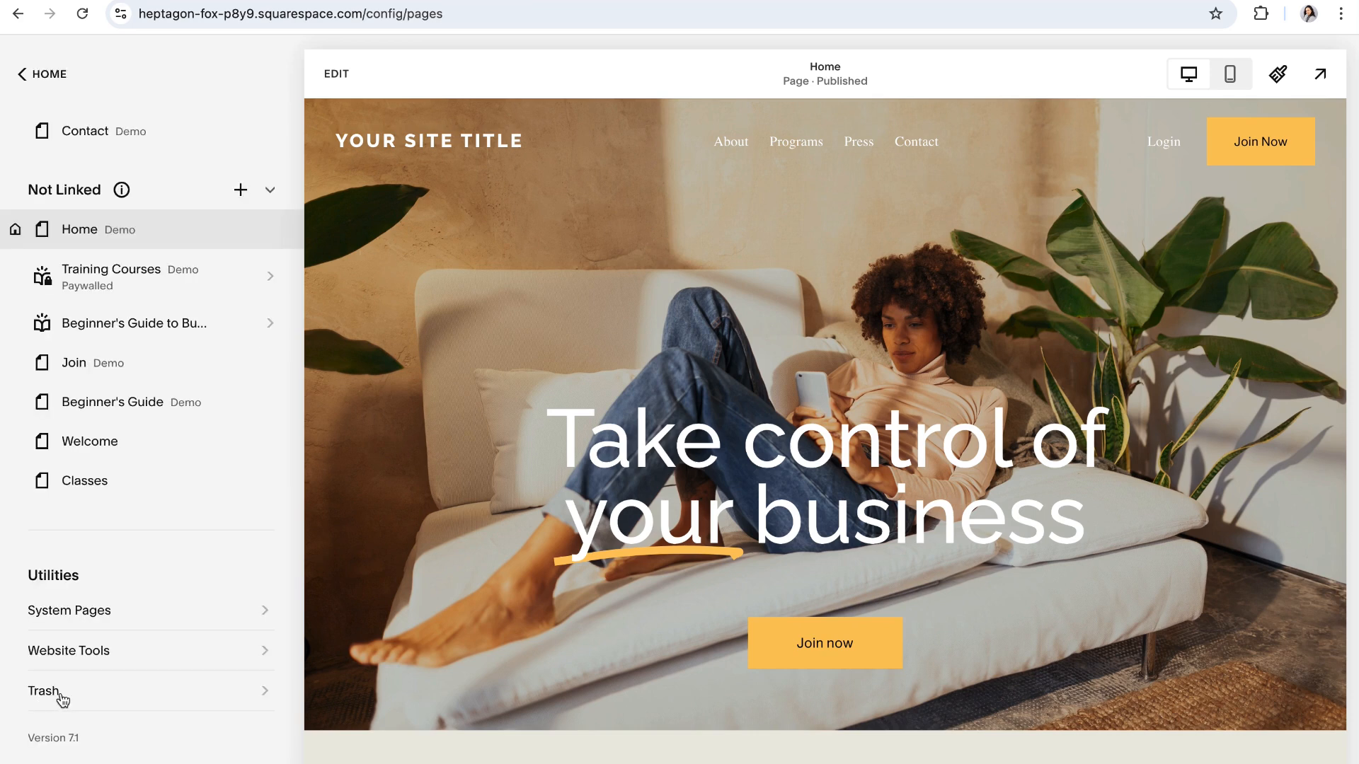
left_click(61, 695)
left_click_drag(92, 743, 19, 743)
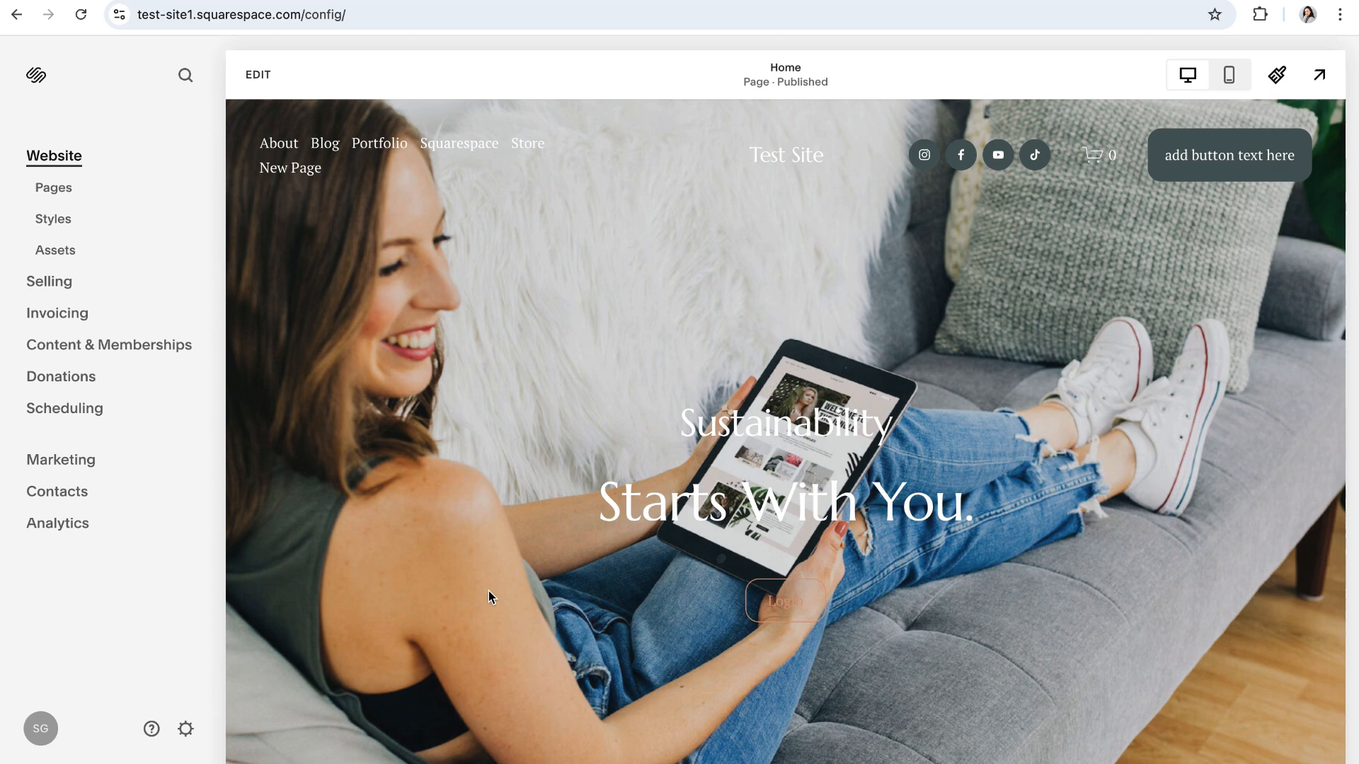
Step: Switch to the Test Site dashboard and look through the sections of its Home page
scroll(545, 538, "down", 5)
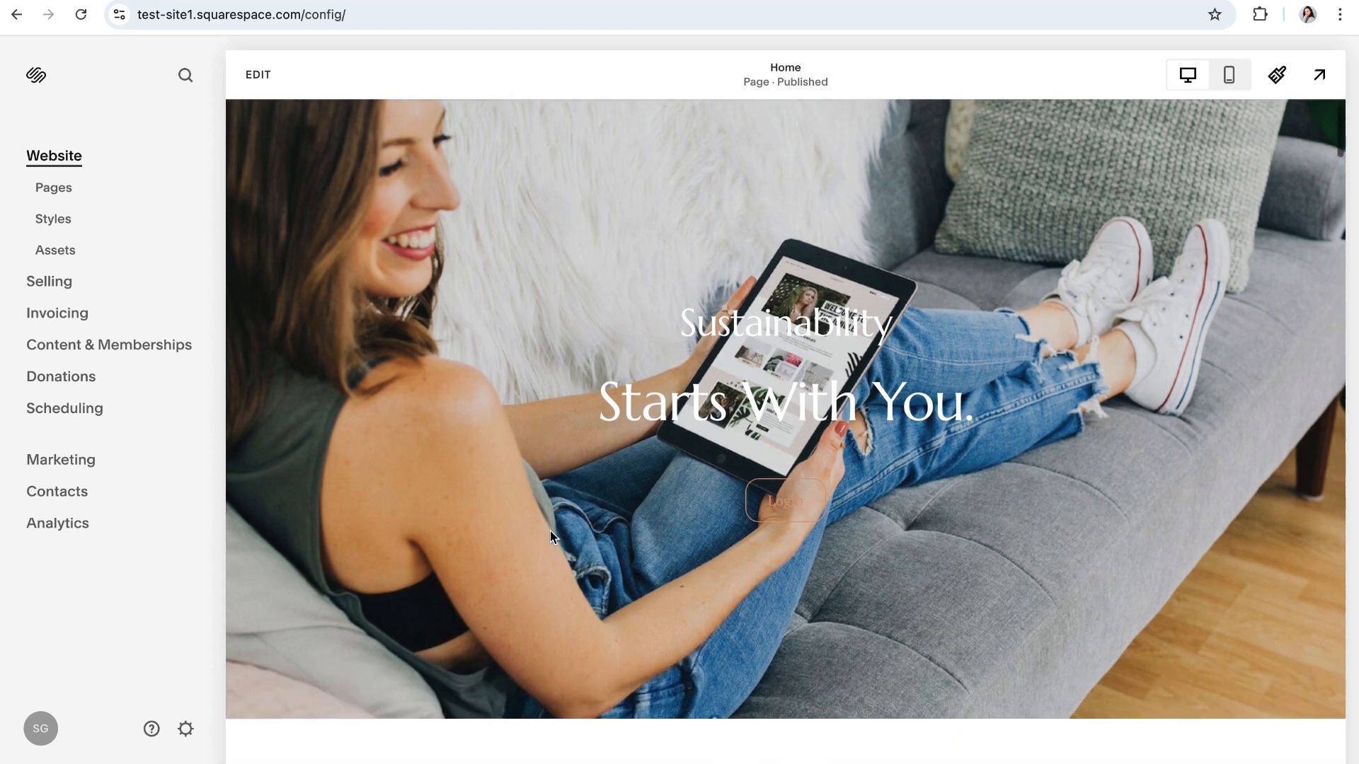
scroll(550, 538, "down", 3)
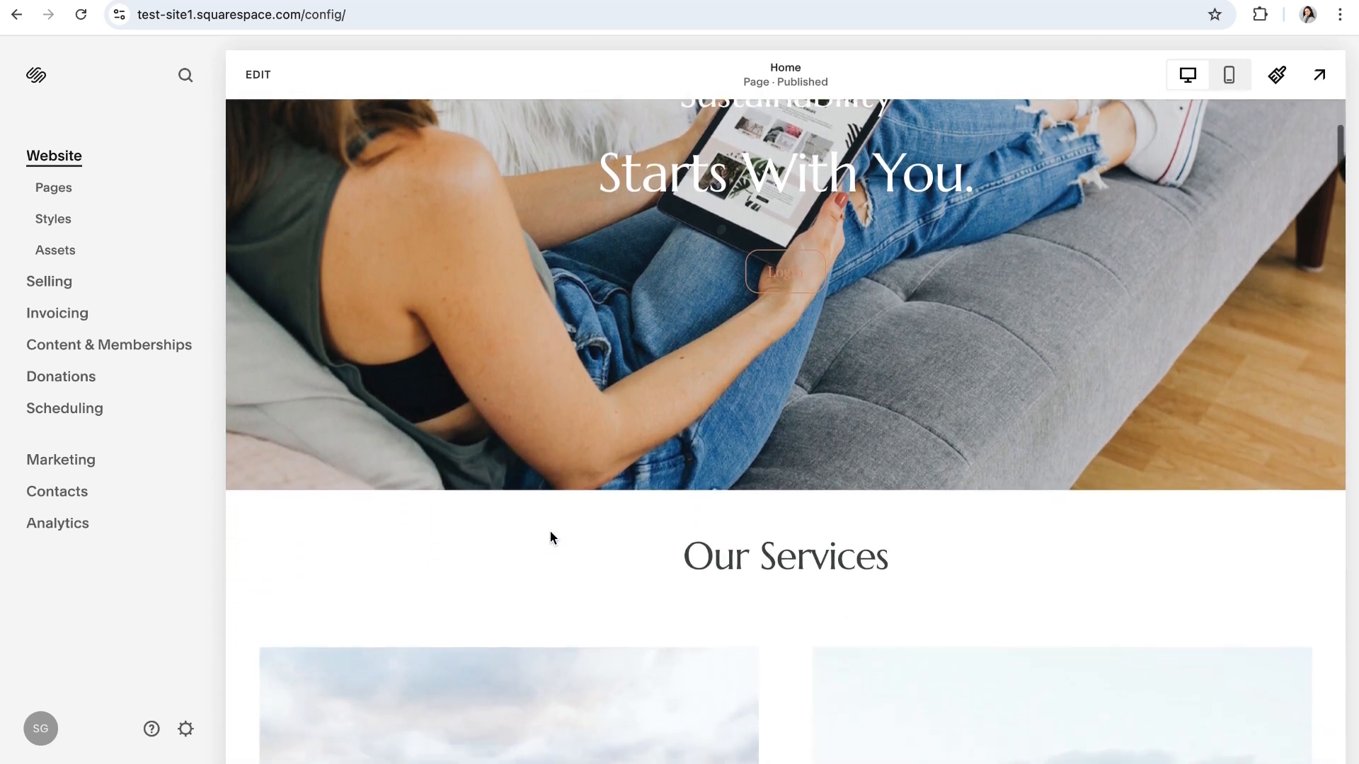
scroll(588, 613, "down", 6)
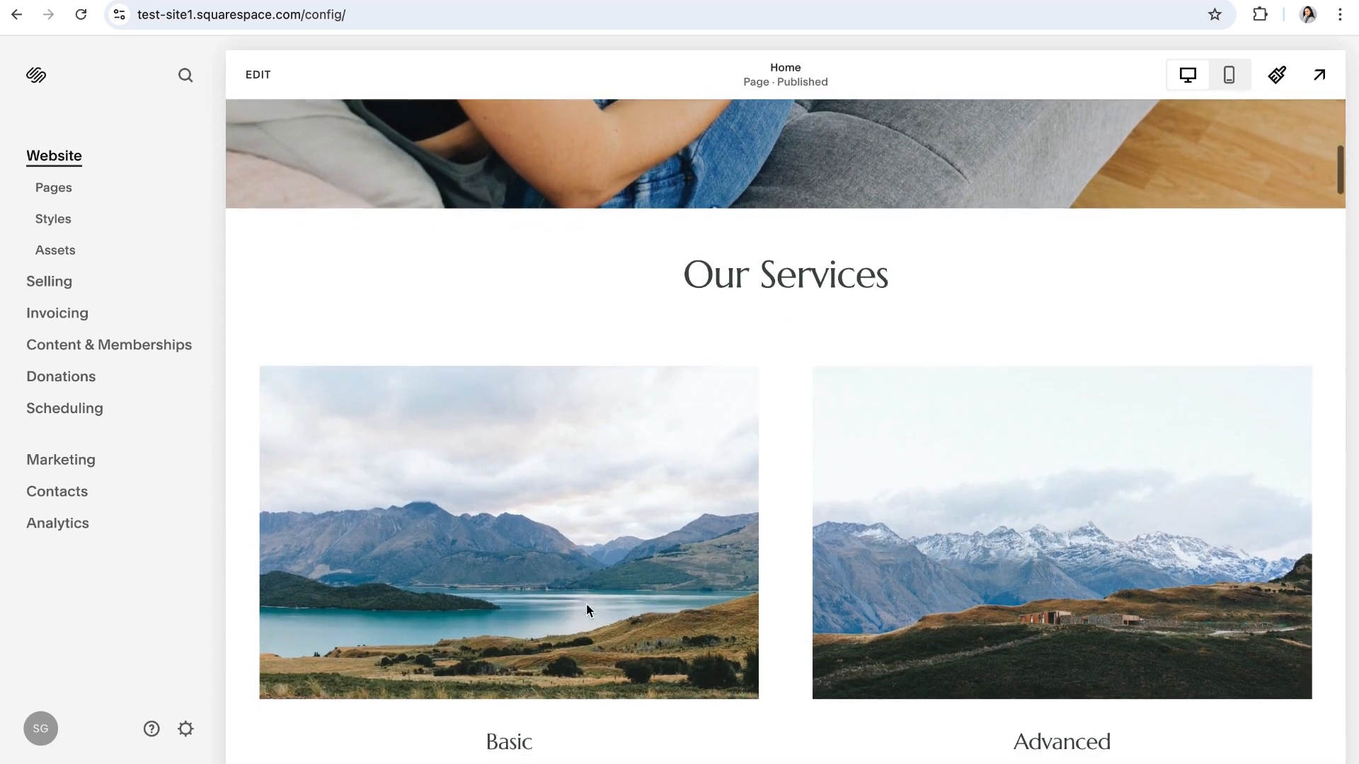
scroll(571, 599, "down", 5)
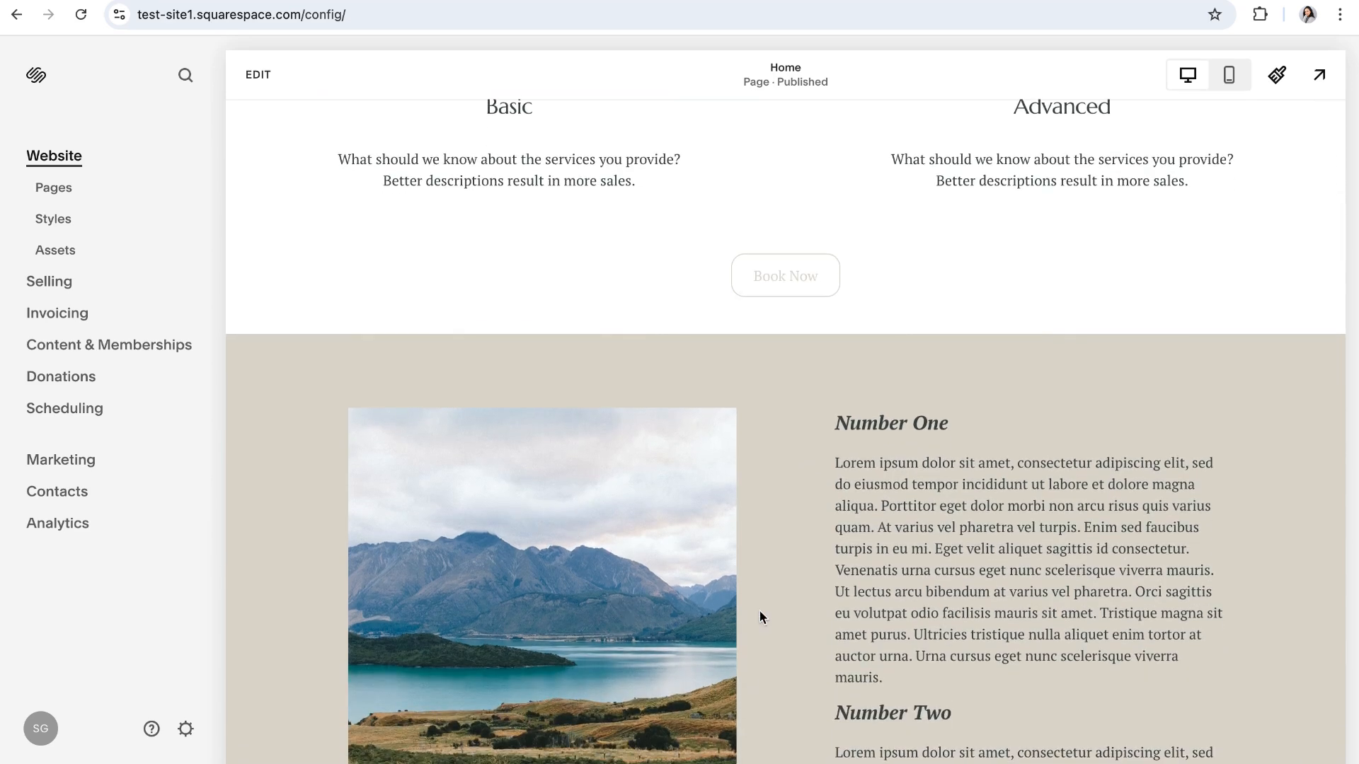
scroll(759, 611, "down", 6)
scroll(760, 610, "down", 10)
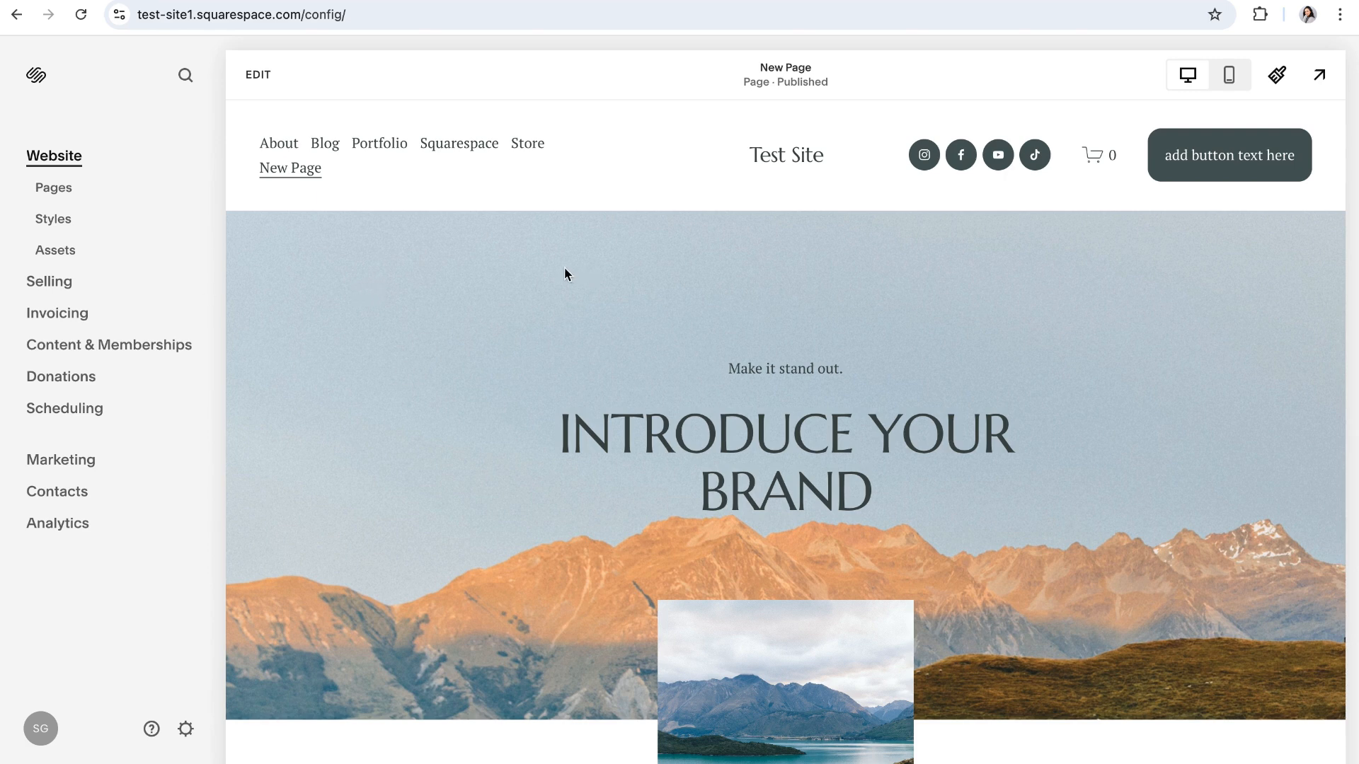
Step: Open New Page for editing and look over its intro section and the places where sections can be added
left_click(257, 78)
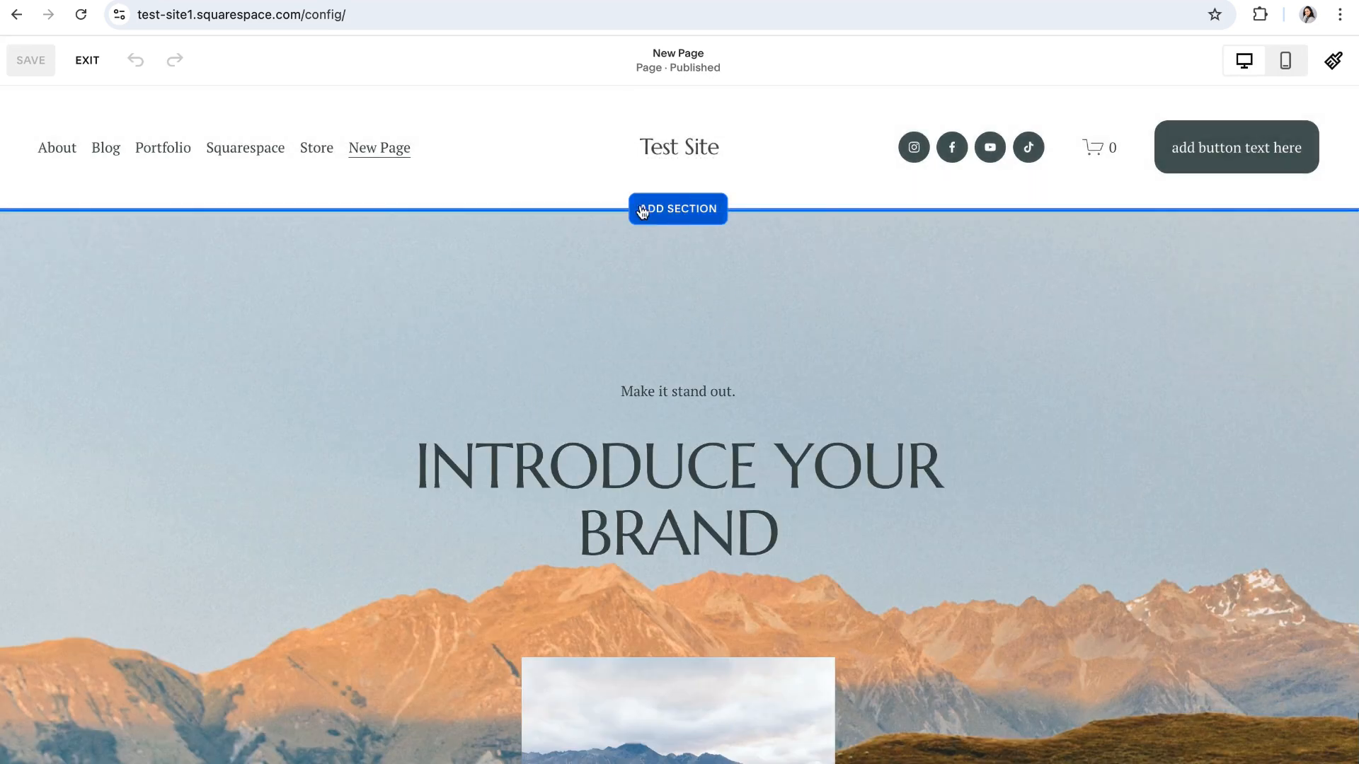
scroll(672, 432, "down", 2)
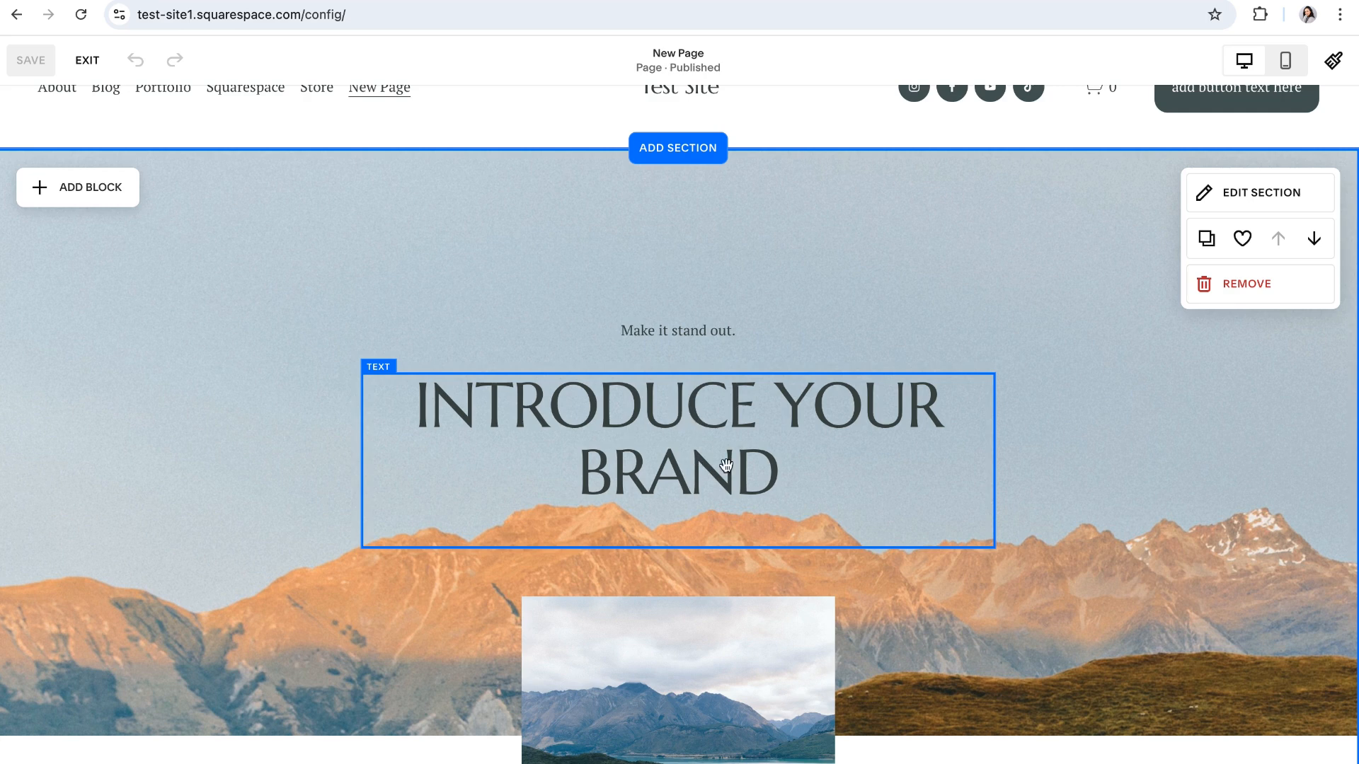
scroll(718, 462, "down", 1)
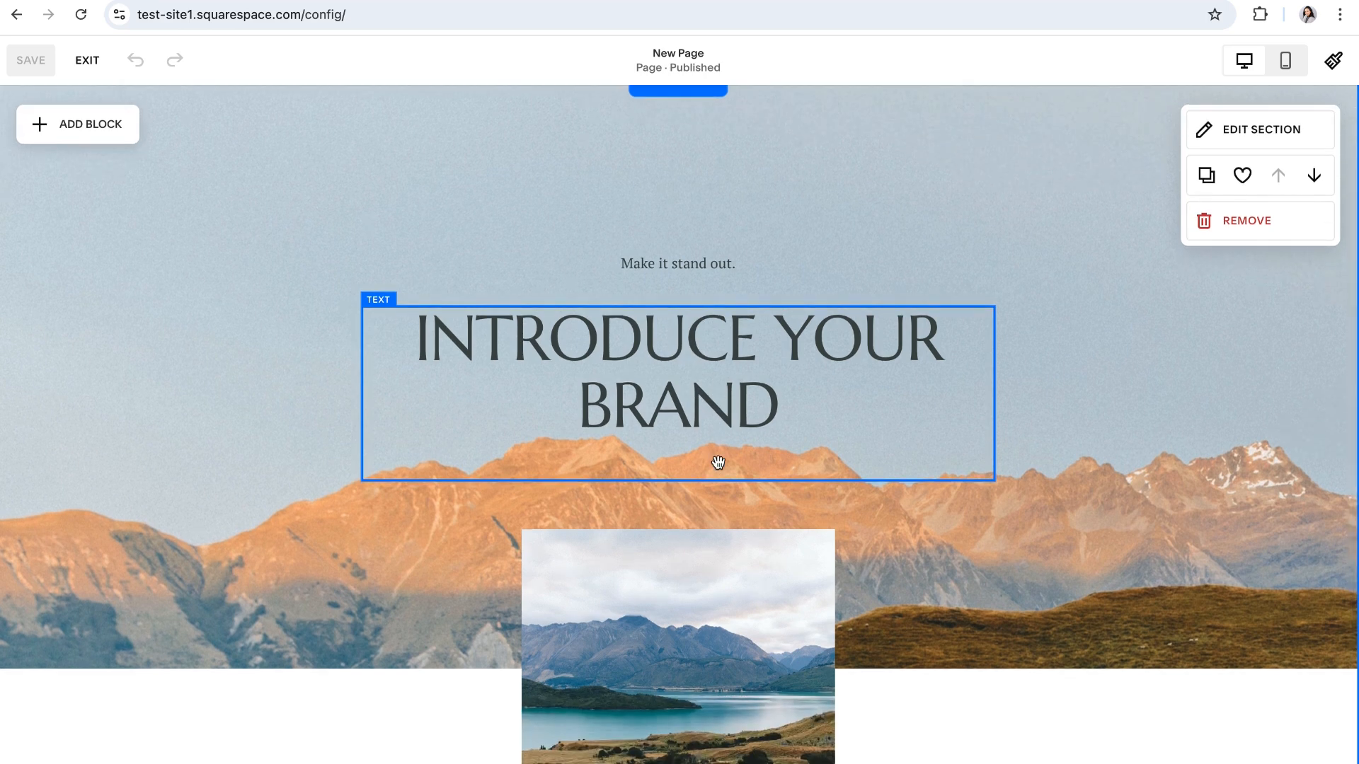
scroll(718, 462, "up", 2)
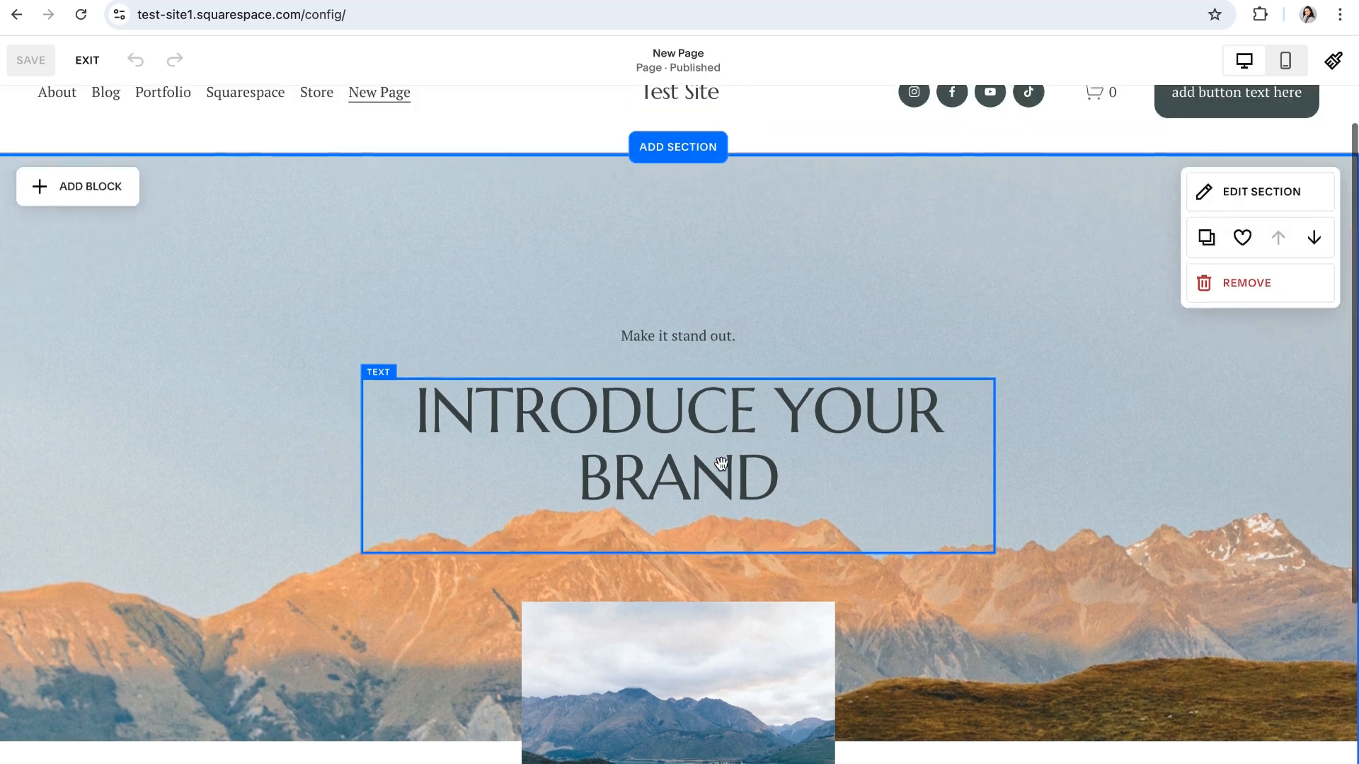
scroll(739, 416, "down", 3)
scroll(739, 416, "down", 3)
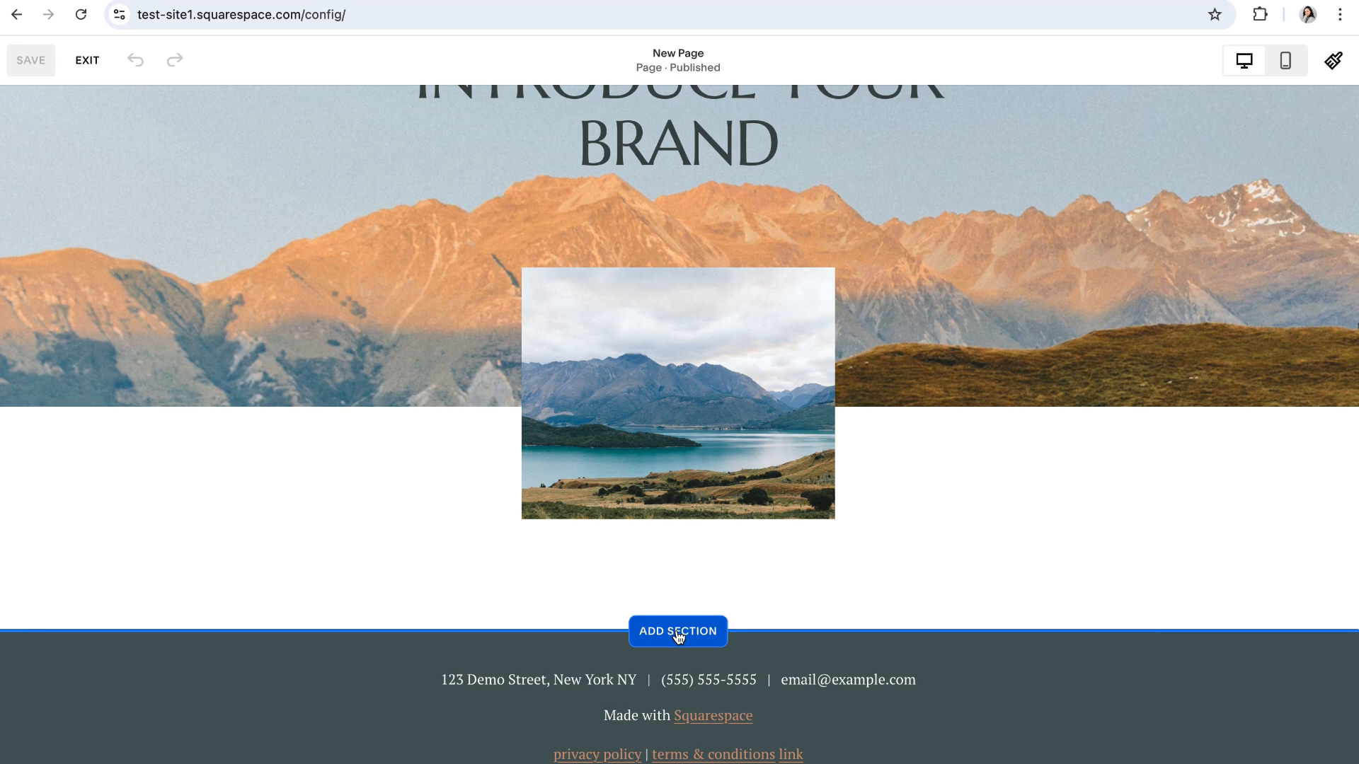
Step: Add a Services section with Basic, Intermediate and Advanced image columns between the intro section and the footer
left_click(677, 635)
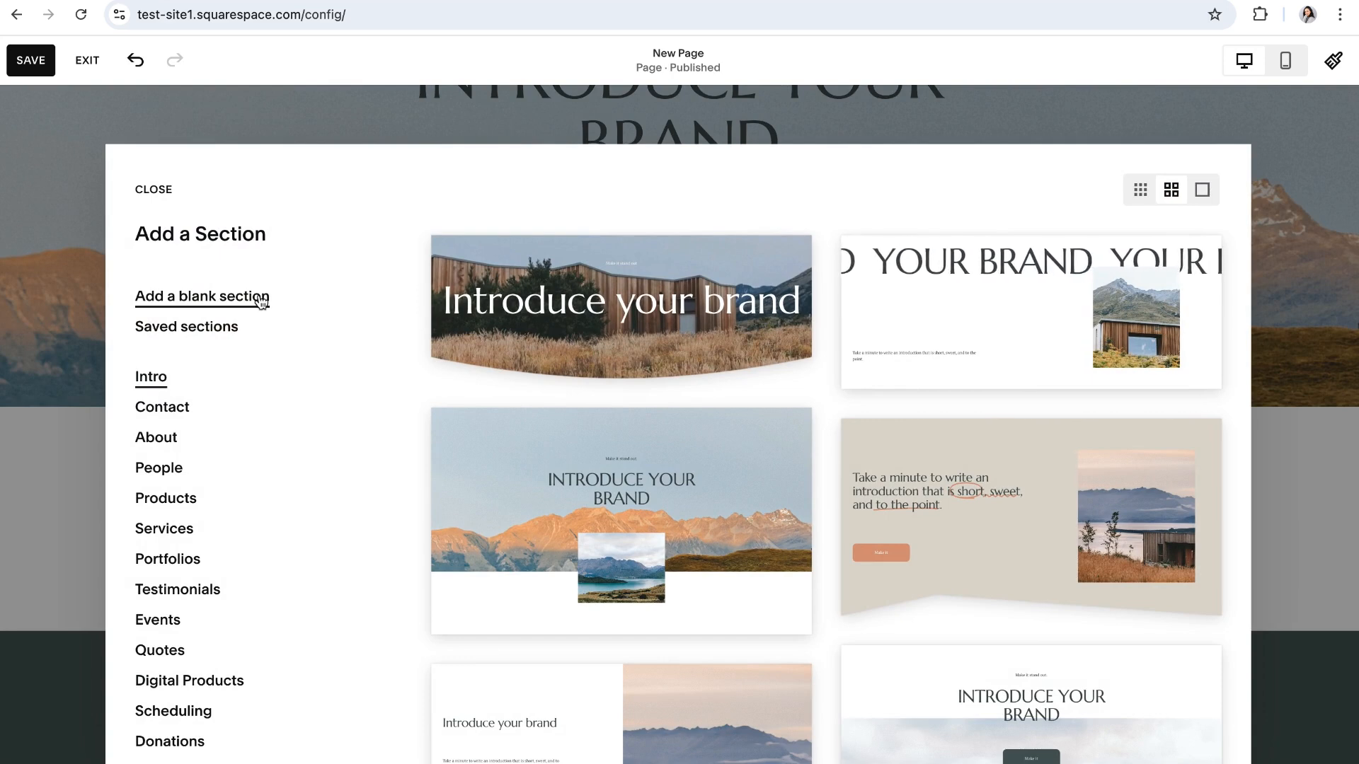
scroll(214, 485, "down", 2)
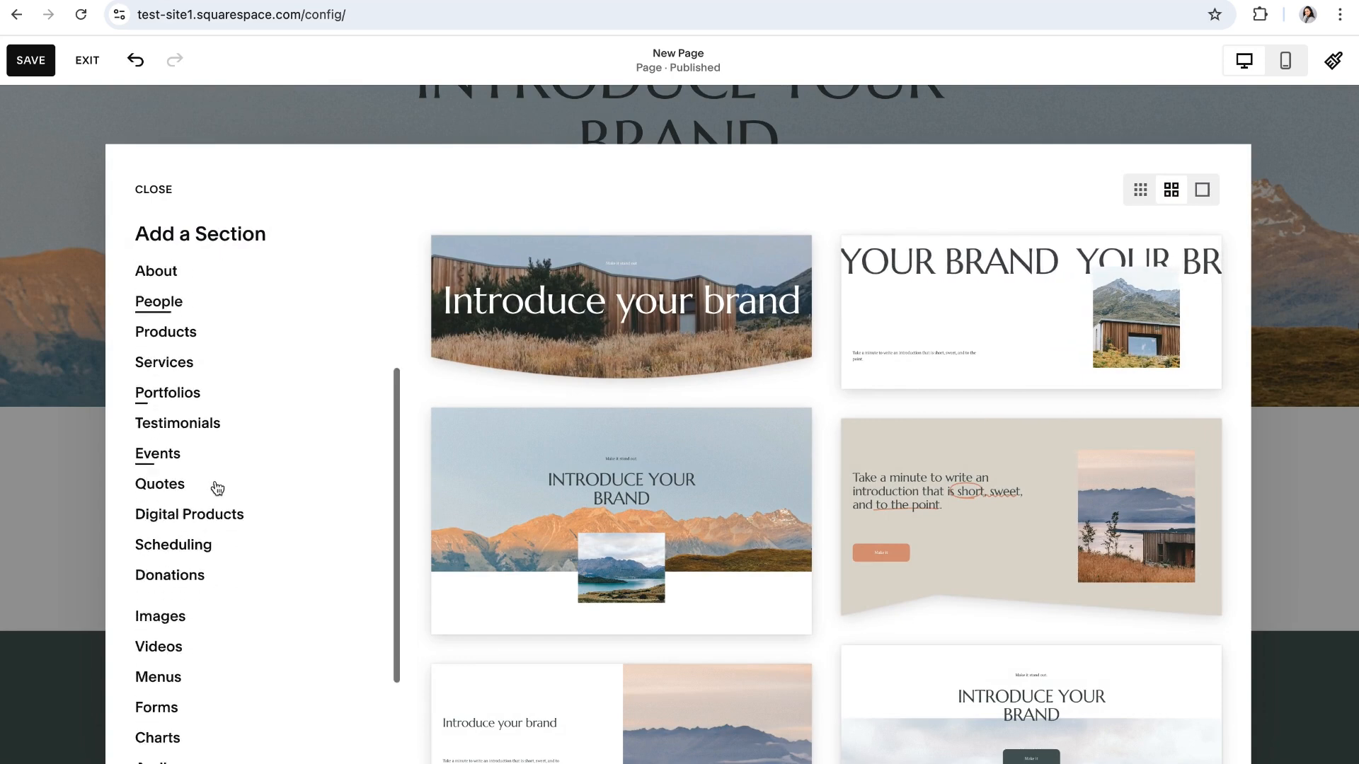
scroll(217, 488, "down", 2)
scroll(218, 489, "up", 4)
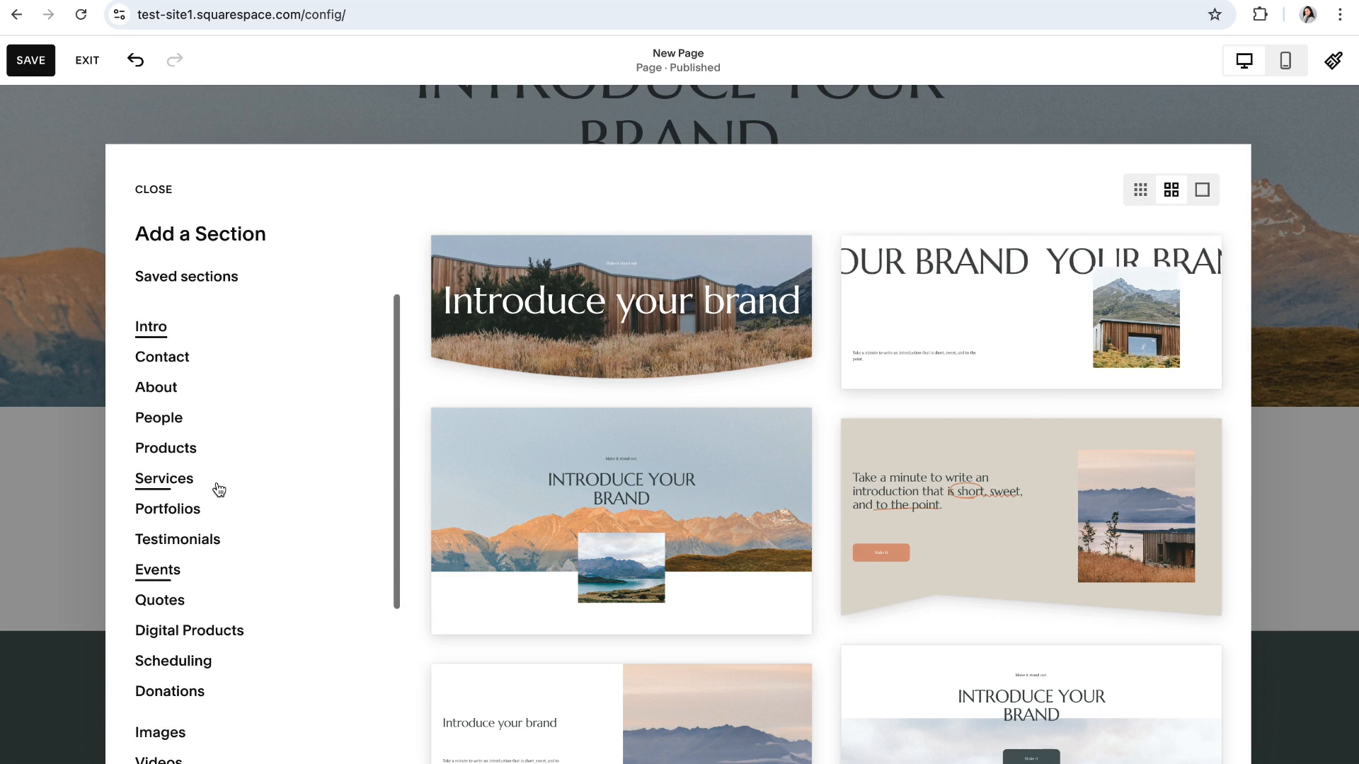
left_click(141, 479)
scroll(750, 516, "down", 2)
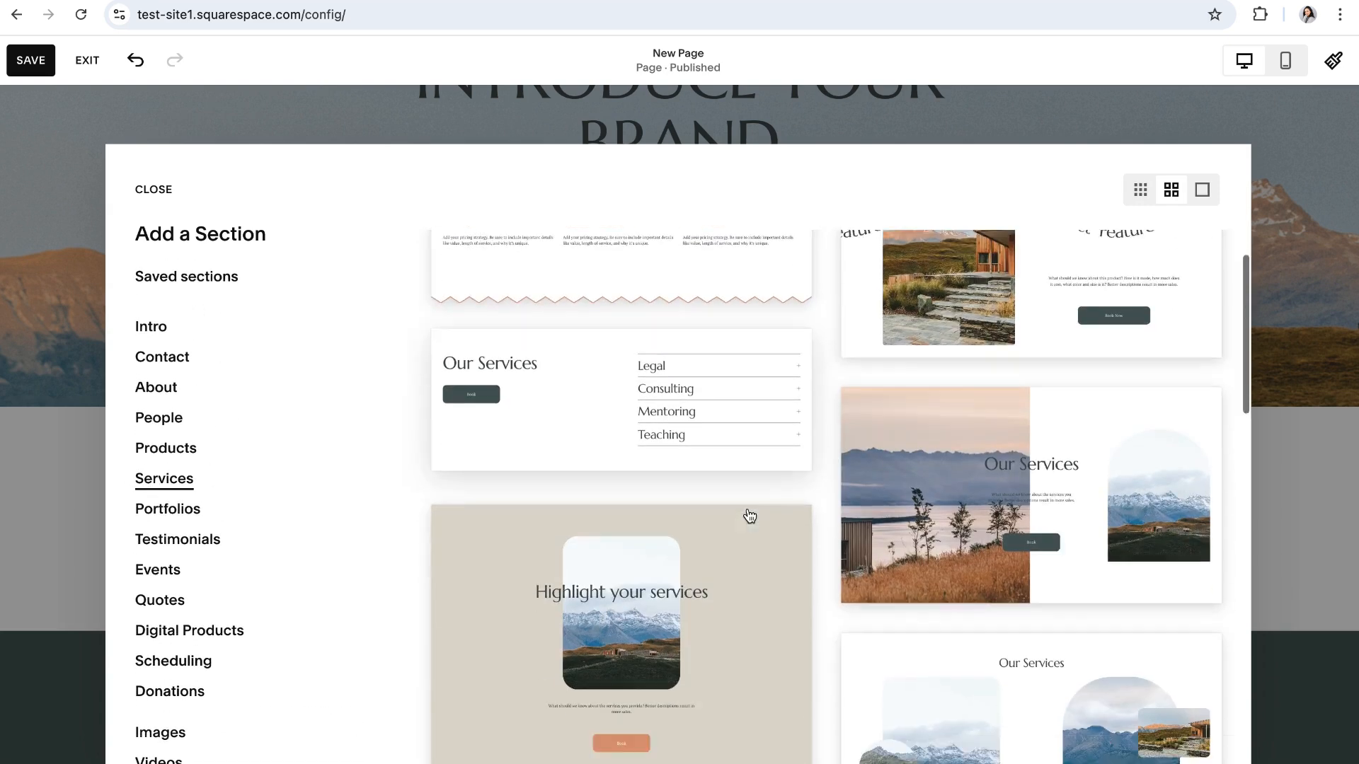
scroll(817, 529, "down", 5)
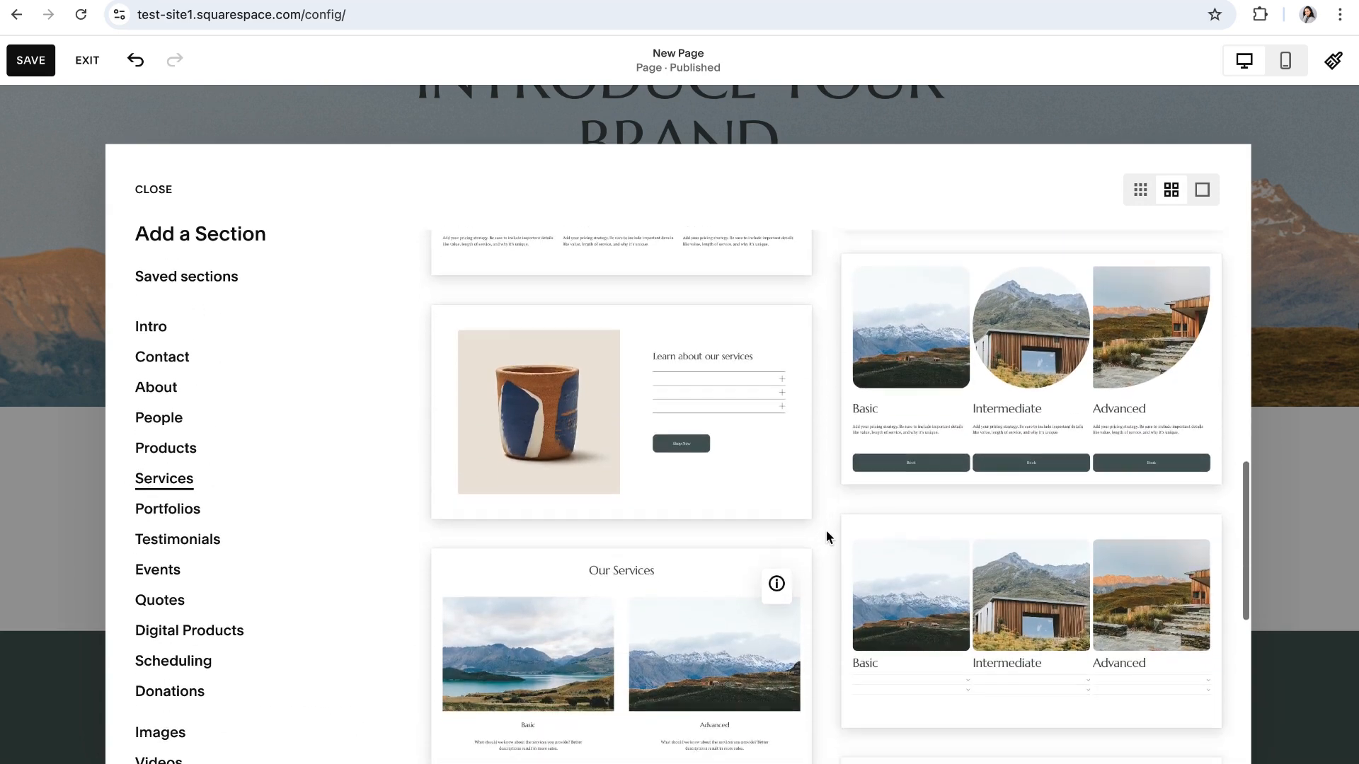
left_click(894, 438)
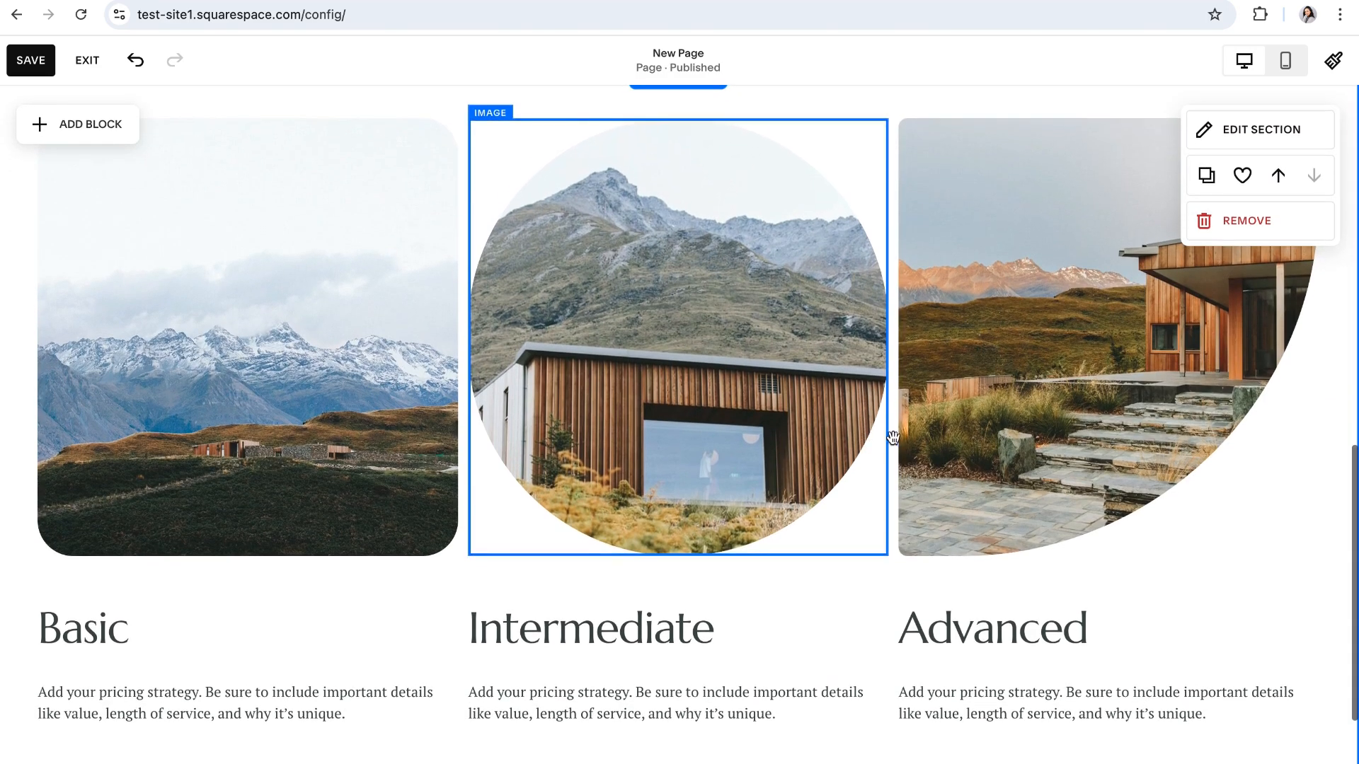
Step: Review the new services section's Format, Background and Colors options without changing them
scroll(942, 477, "up", 1)
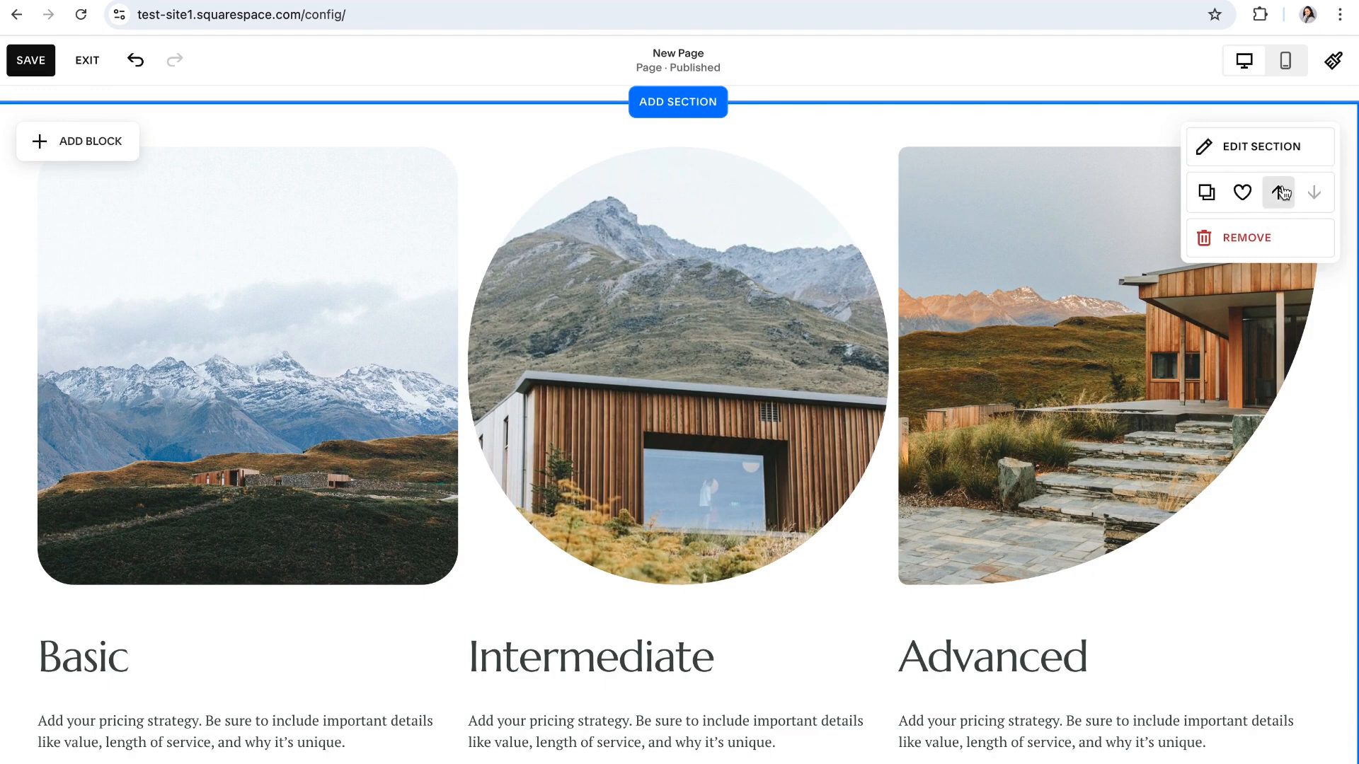
scroll(1256, 145, "down", 1)
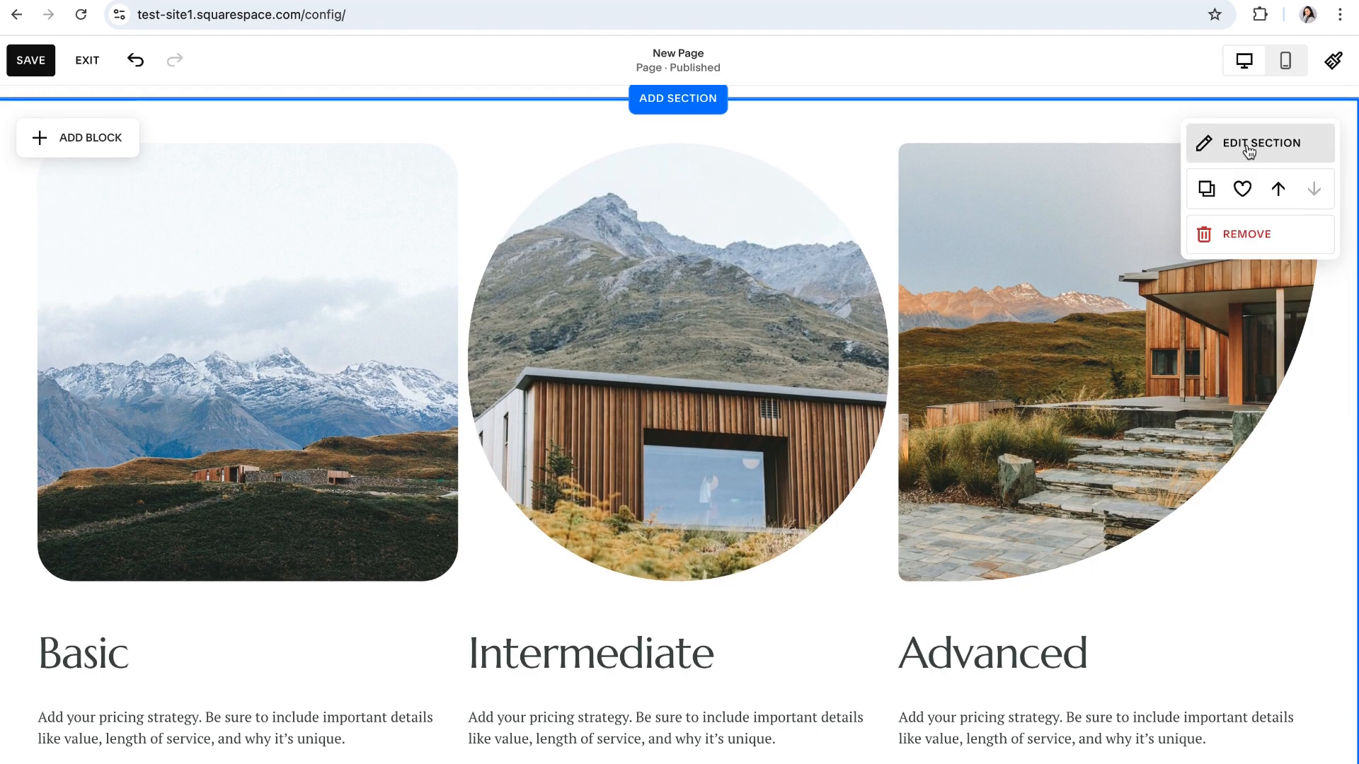
left_click(1249, 152)
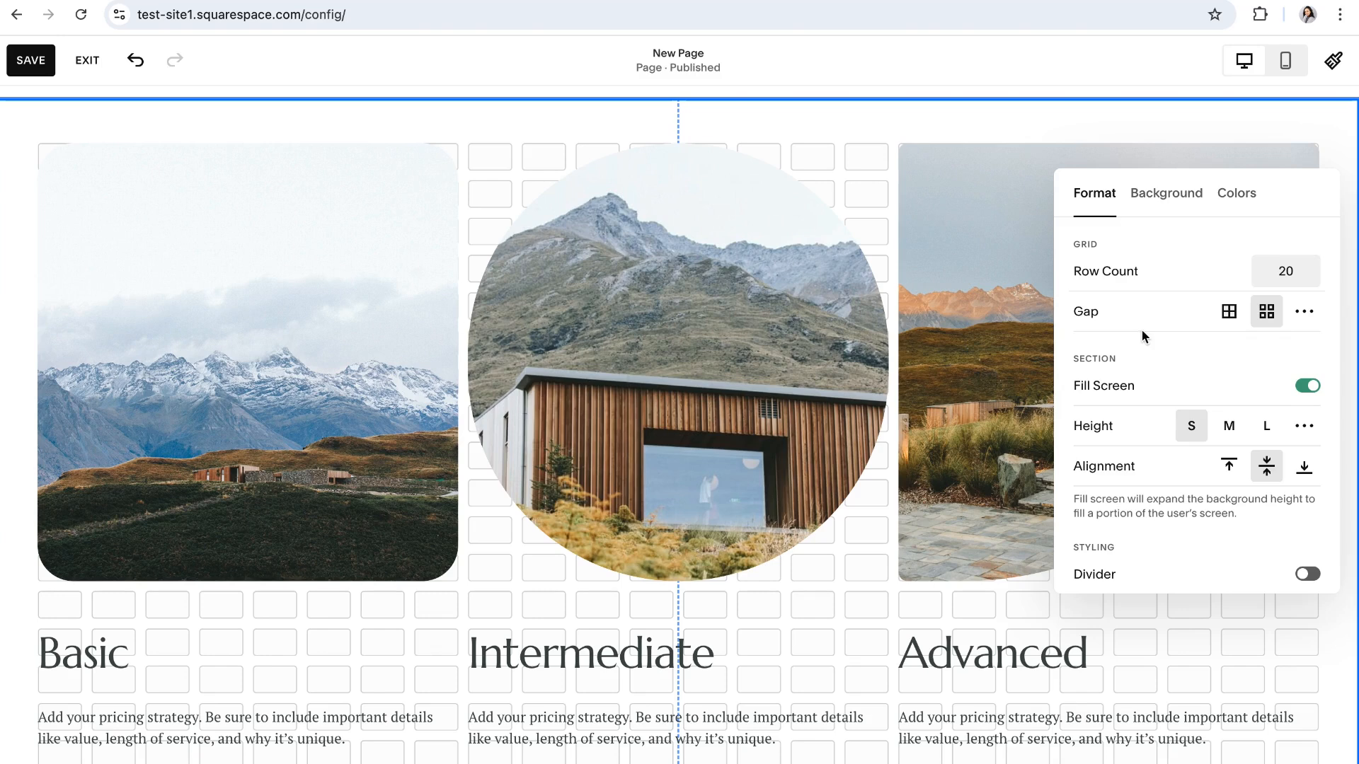
scroll(1140, 332, "down", 1)
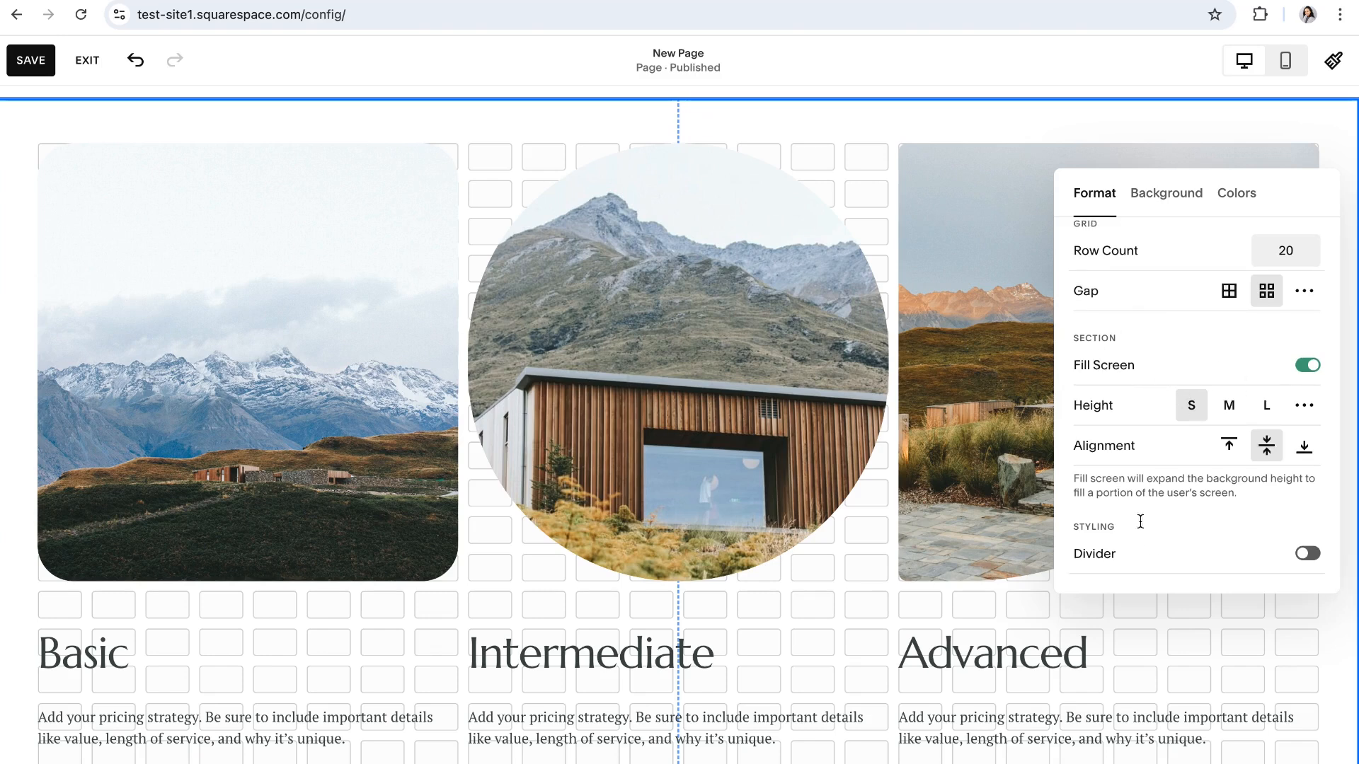
scroll(1171, 521, "up", 1)
left_click(1166, 193)
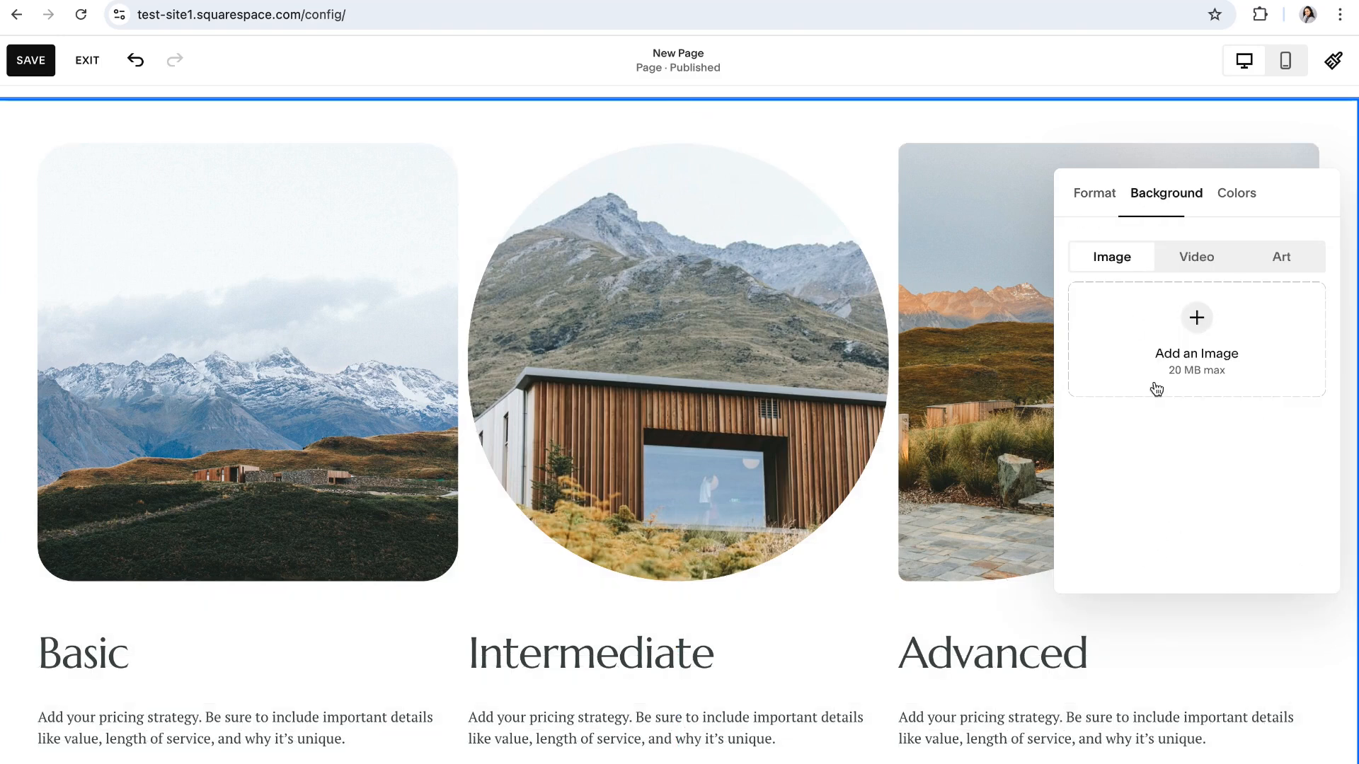
left_click(1235, 195)
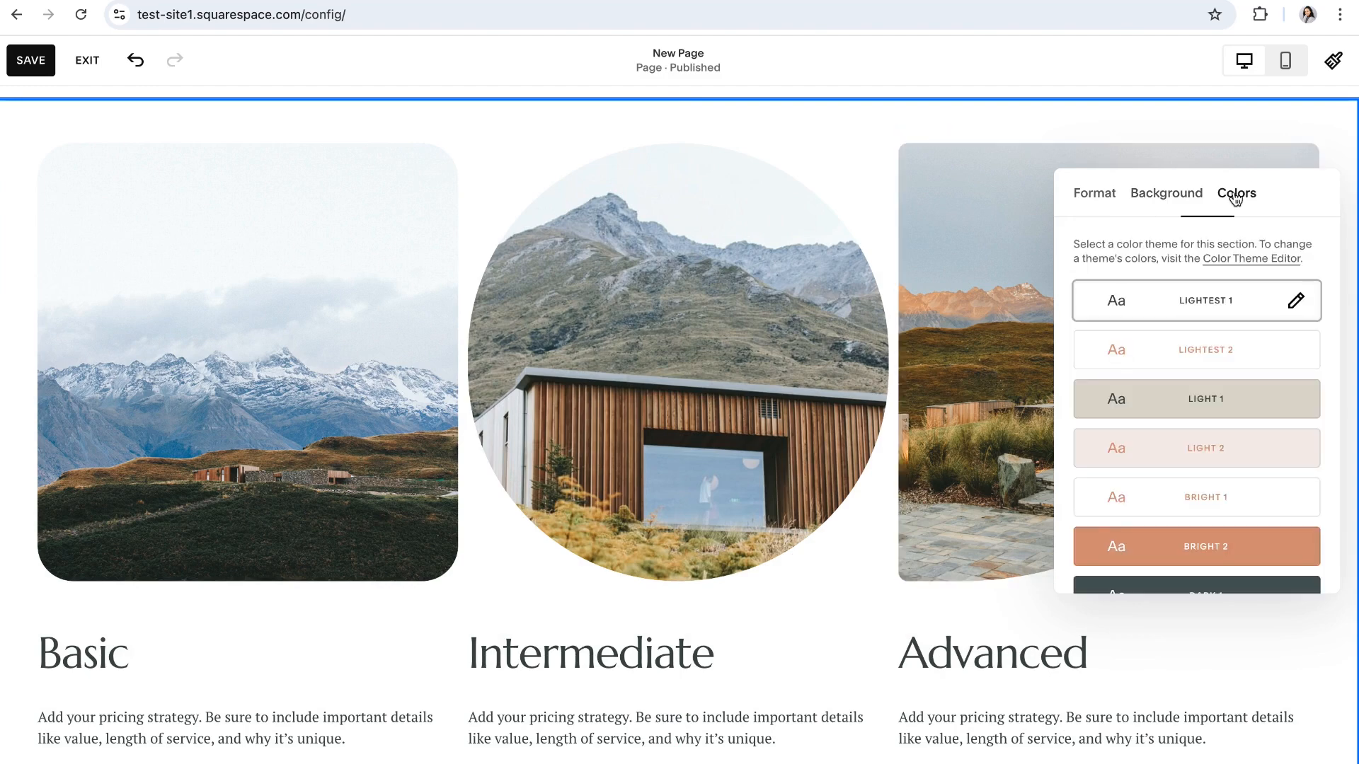
scroll(1187, 345, "down", 3)
scroll(1194, 343, "up", 3)
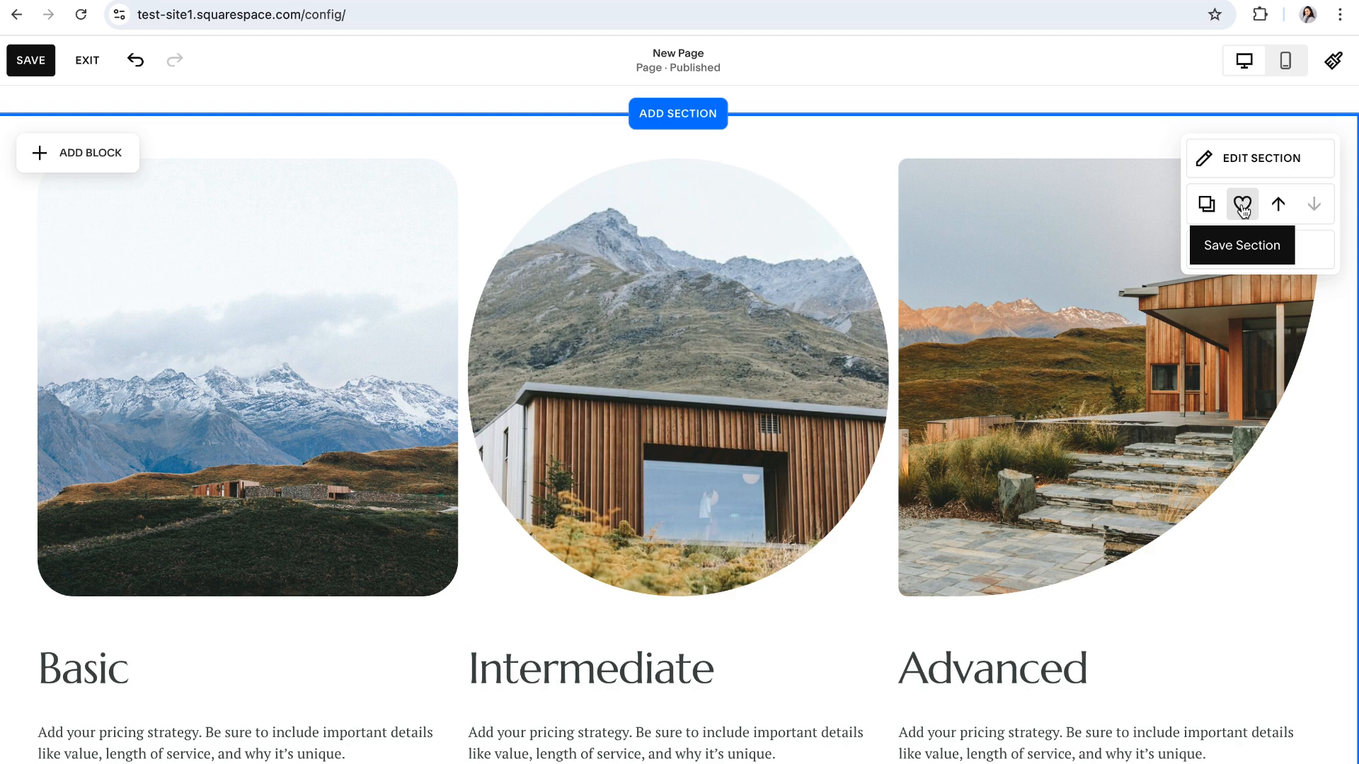
Step: Save the three-column services section for reuse and check it among the saved sections
left_click(1243, 208)
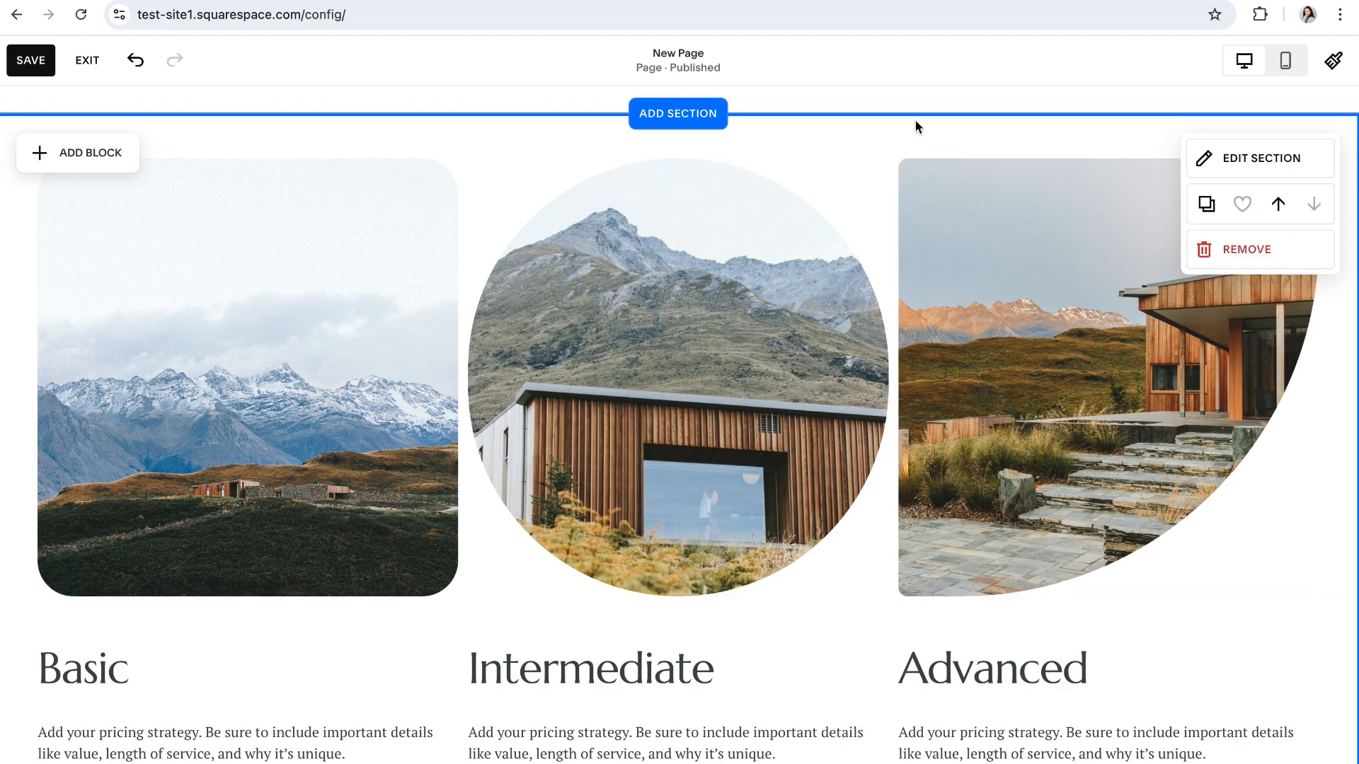
left_click(692, 118)
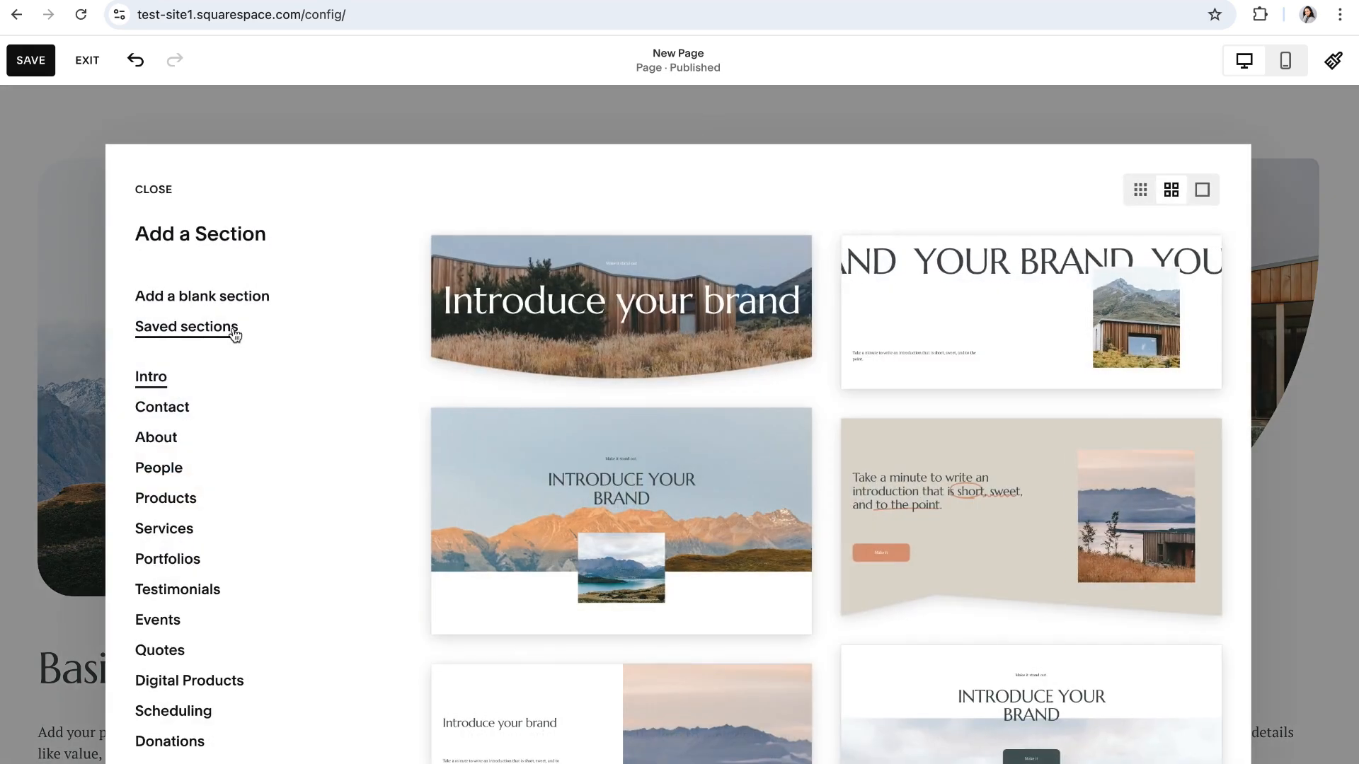
left_click(188, 333)
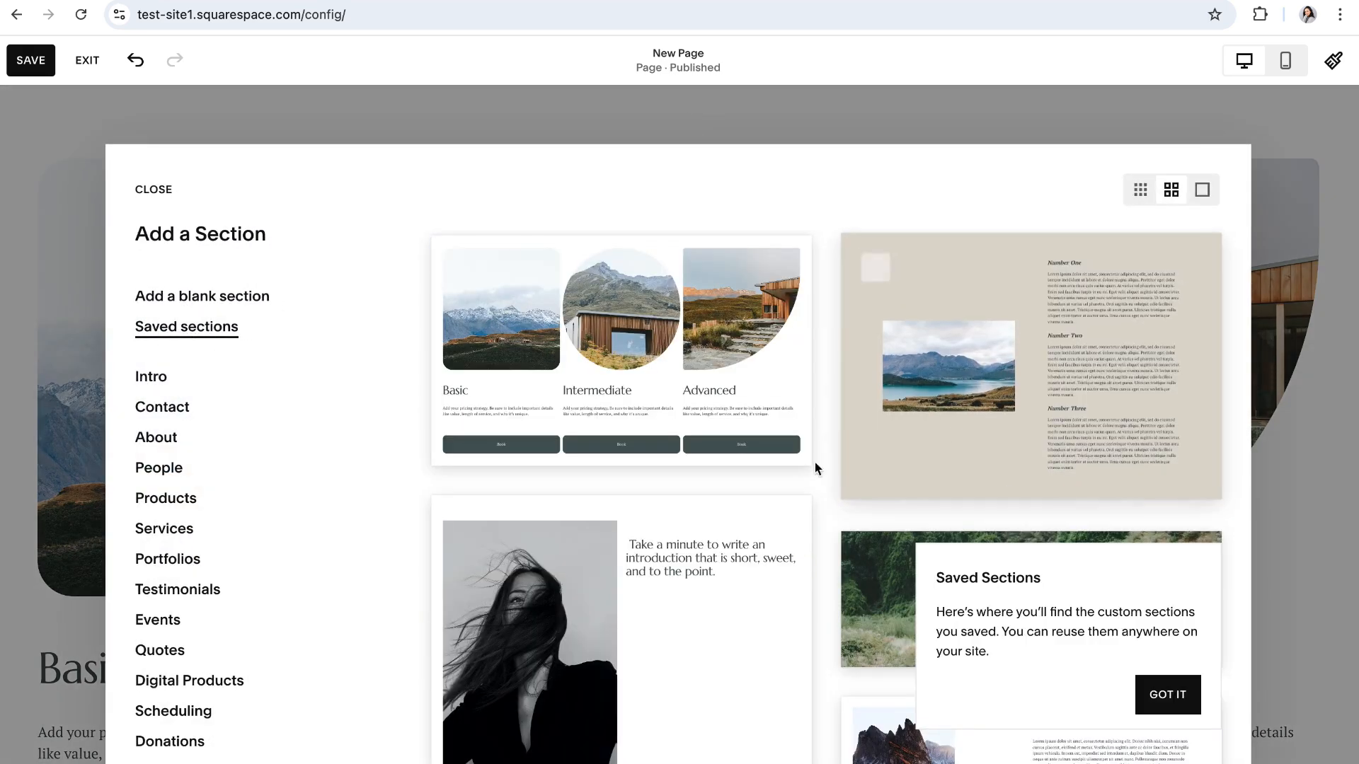
scroll(718, 333, "down", 1)
left_click(718, 333)
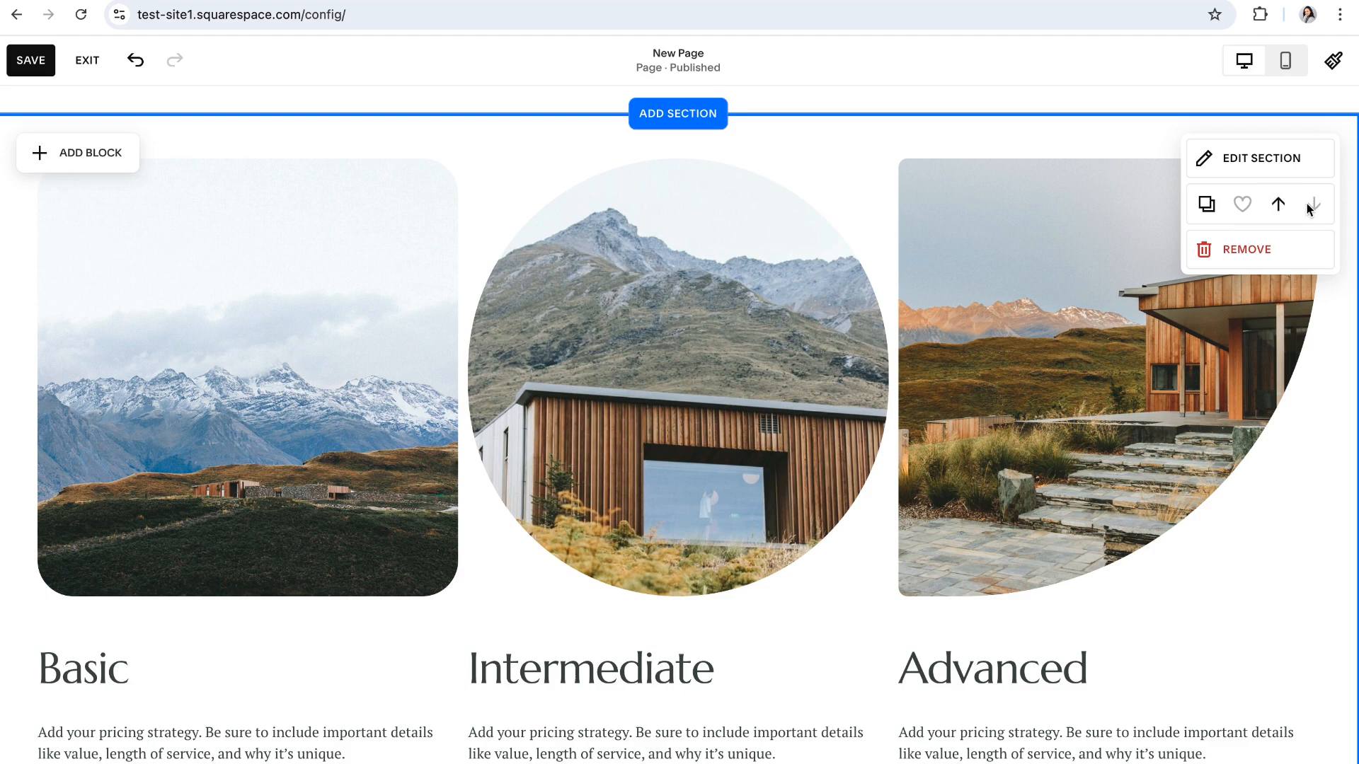
Step: Move the three-column services section above the intro section and back below it
left_click(1279, 204)
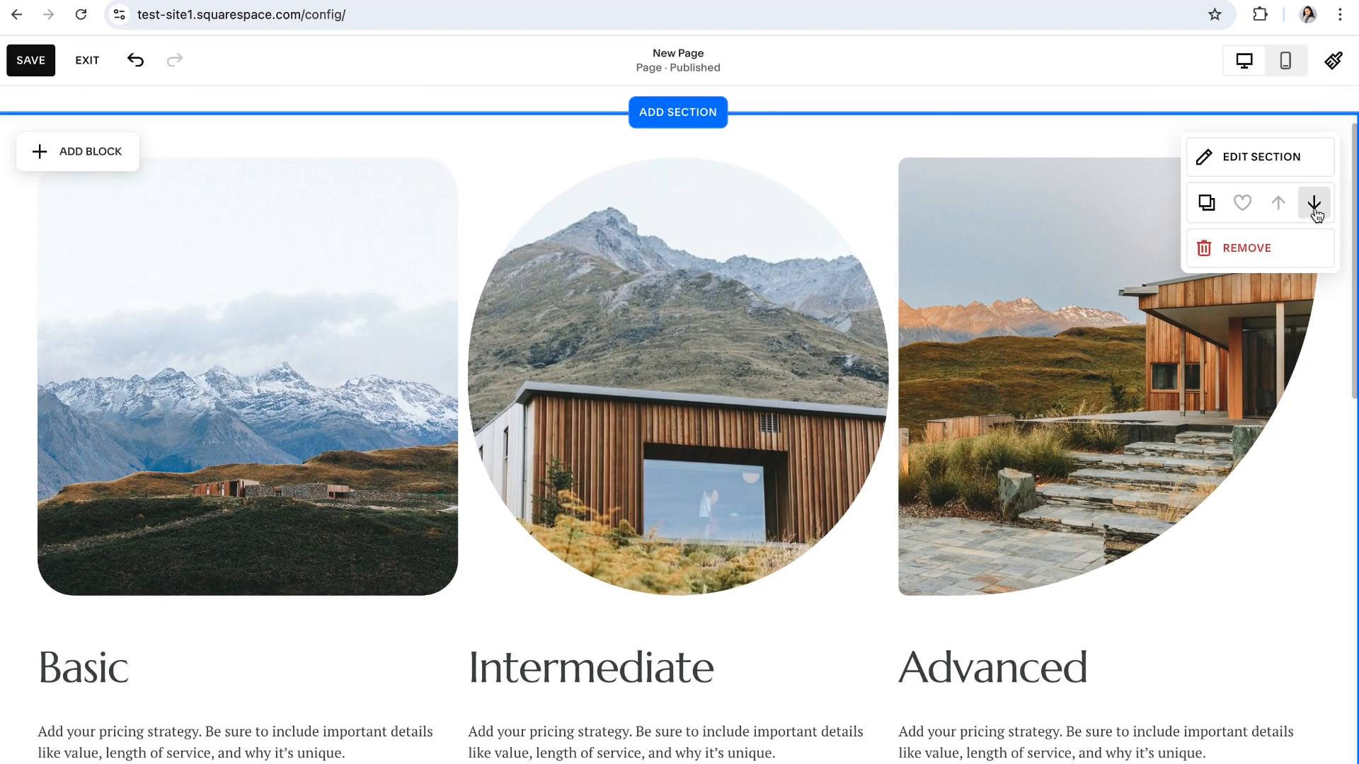
left_click(1310, 203)
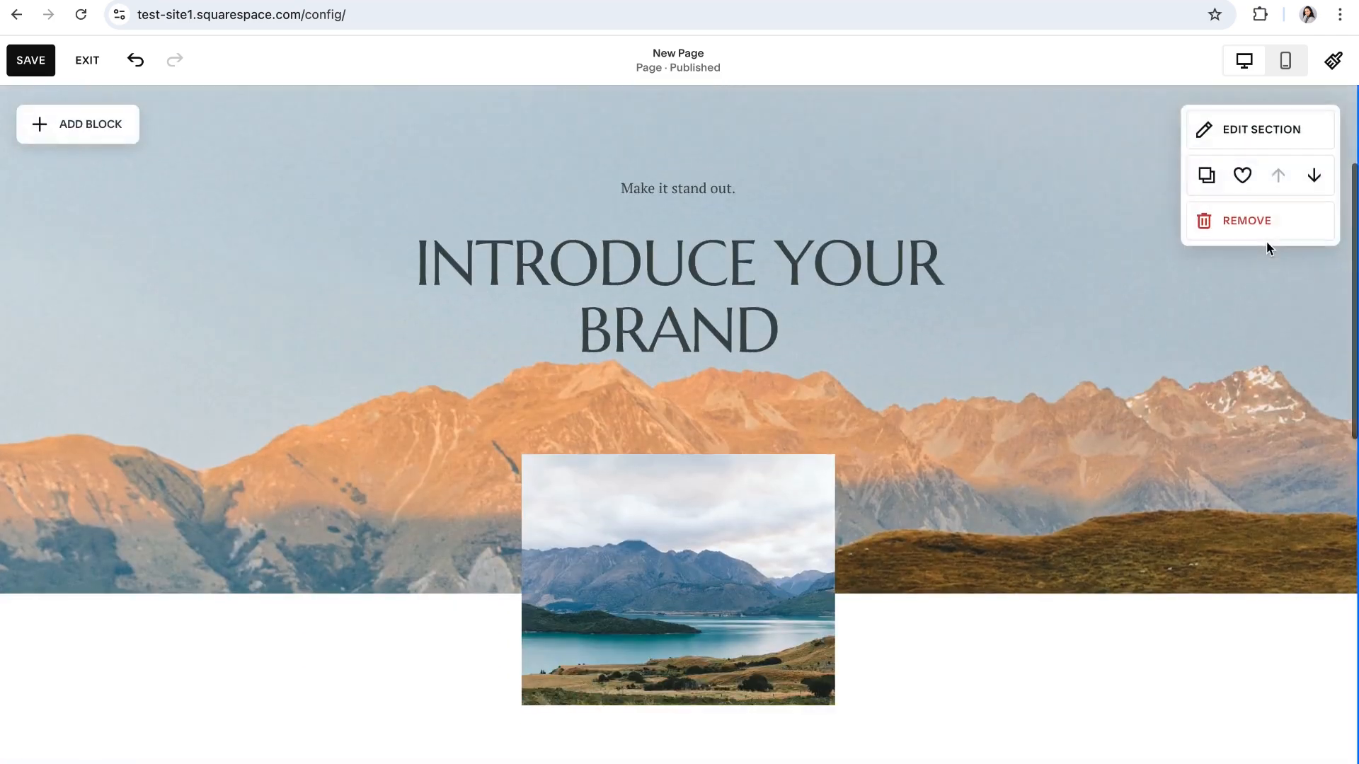
scroll(1267, 248, "down", 10)
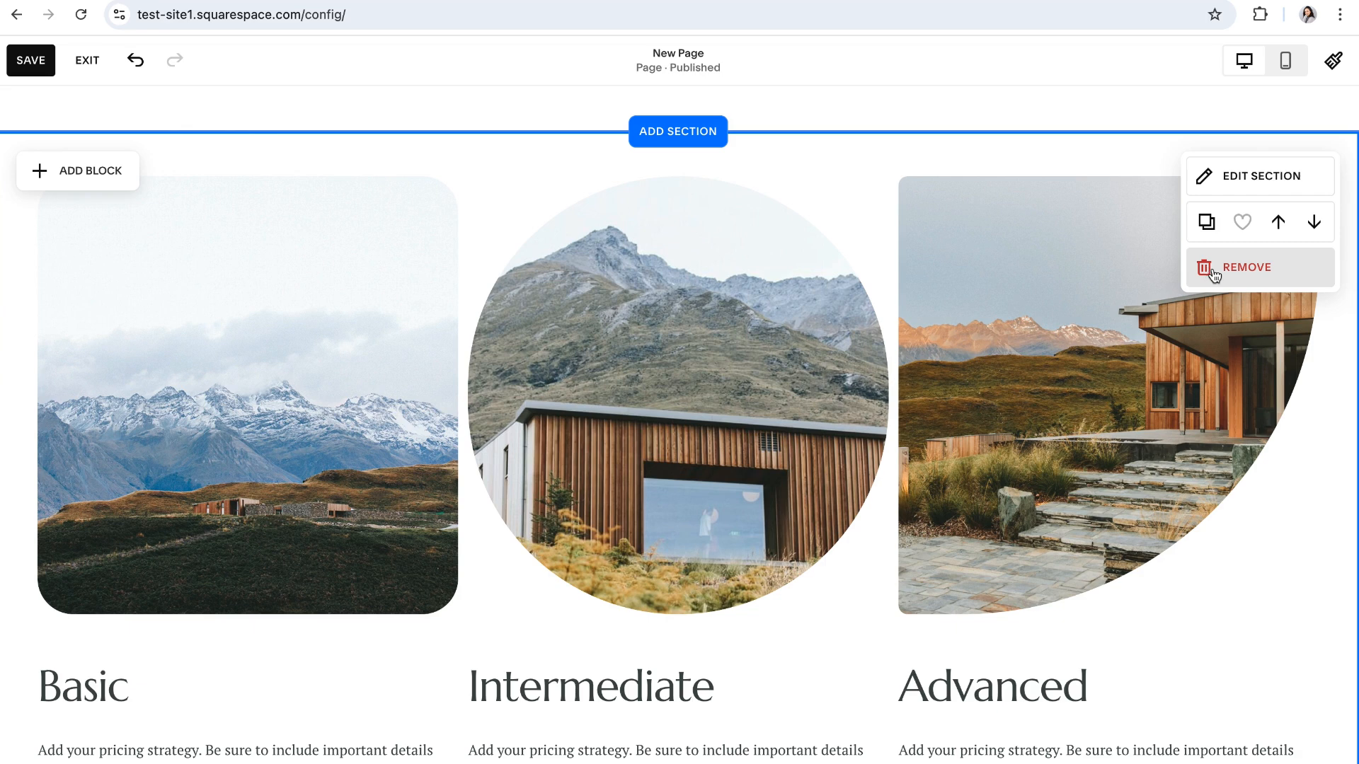
scroll(864, 599, "down", 1)
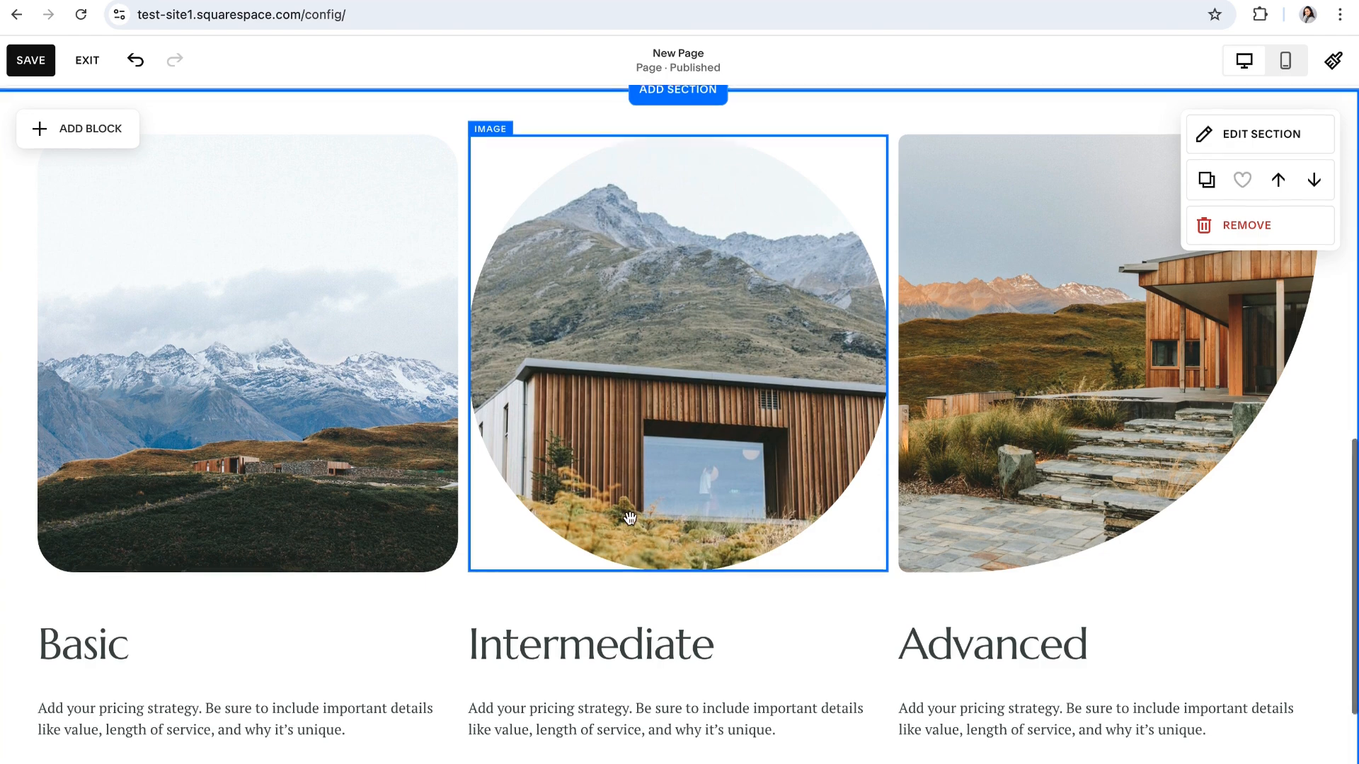
Step: Move the intro section's lake image off-centre along the grid and return it to the centre
scroll(651, 520, "up", 3)
scroll(672, 524, "up", 10)
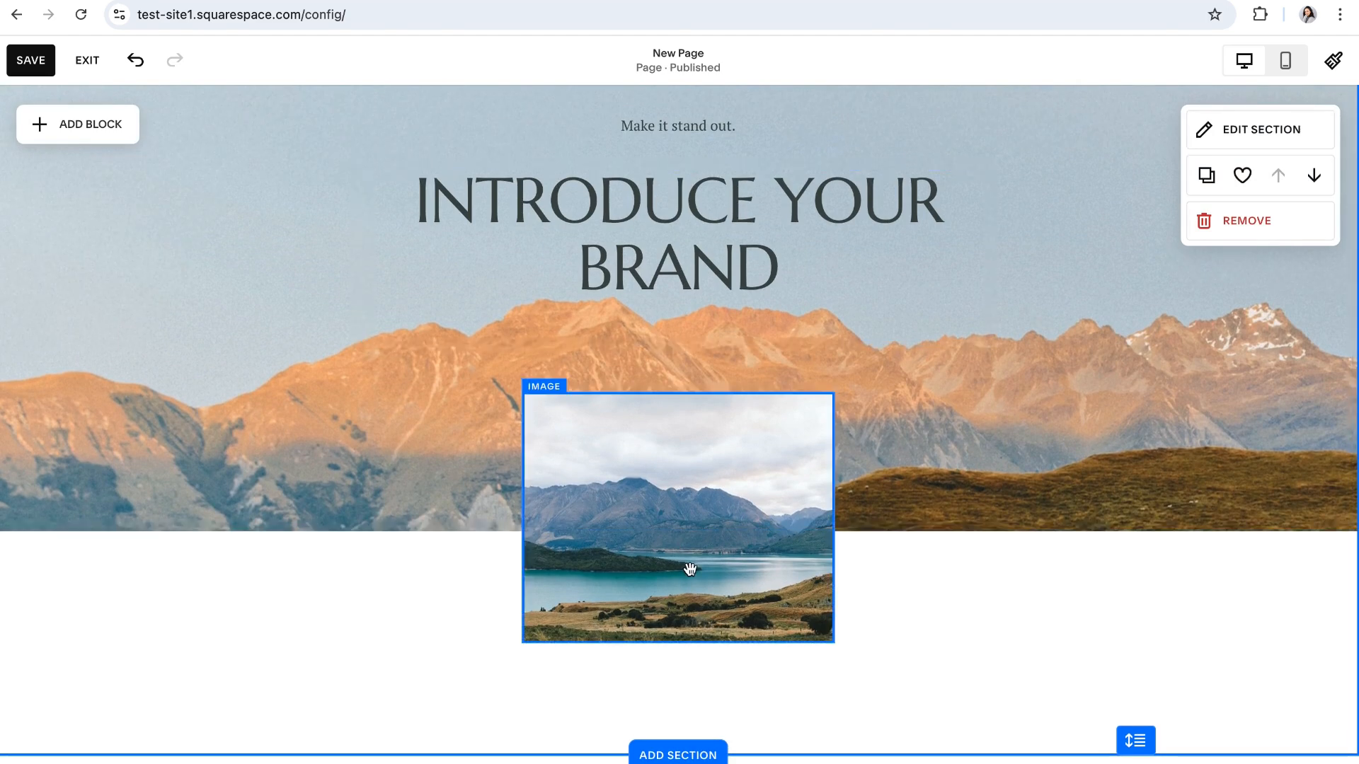
scroll(458, 461, "up", 1)
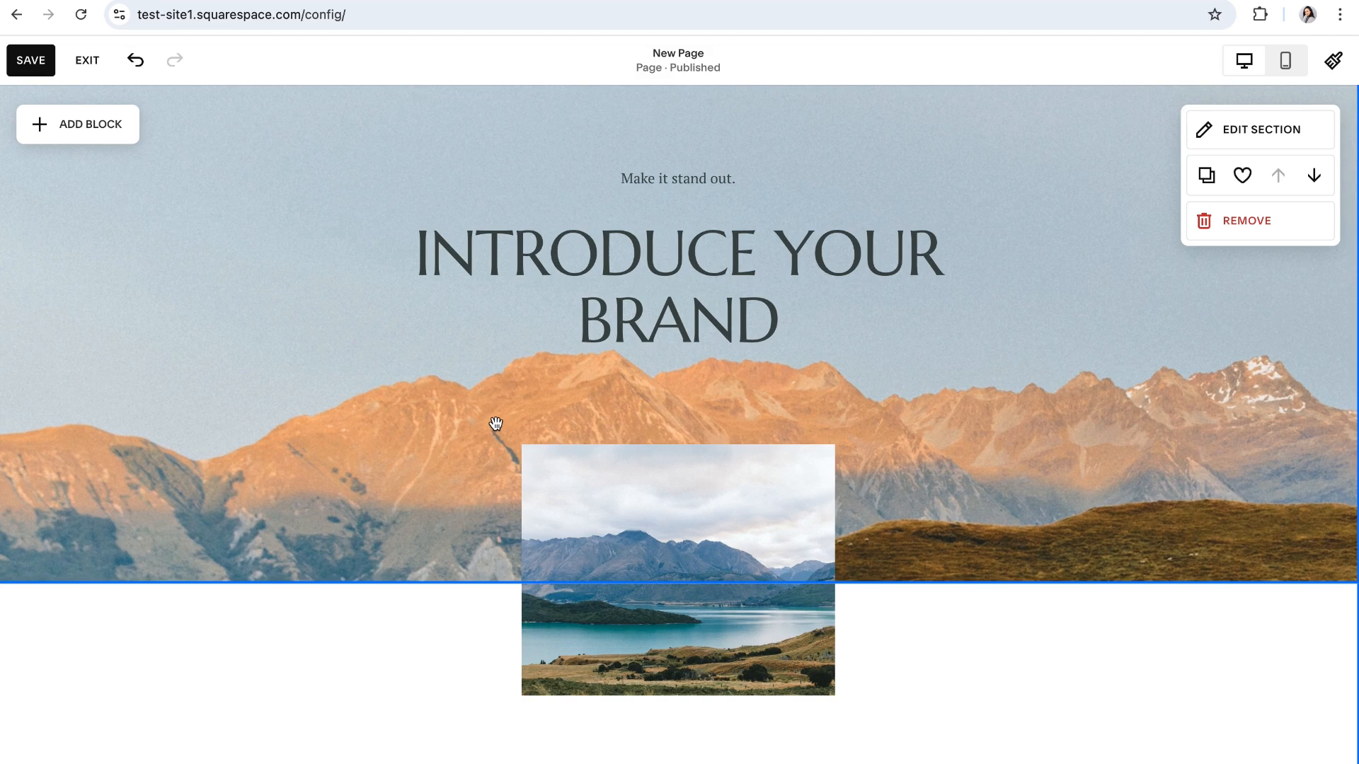
left_click(696, 489)
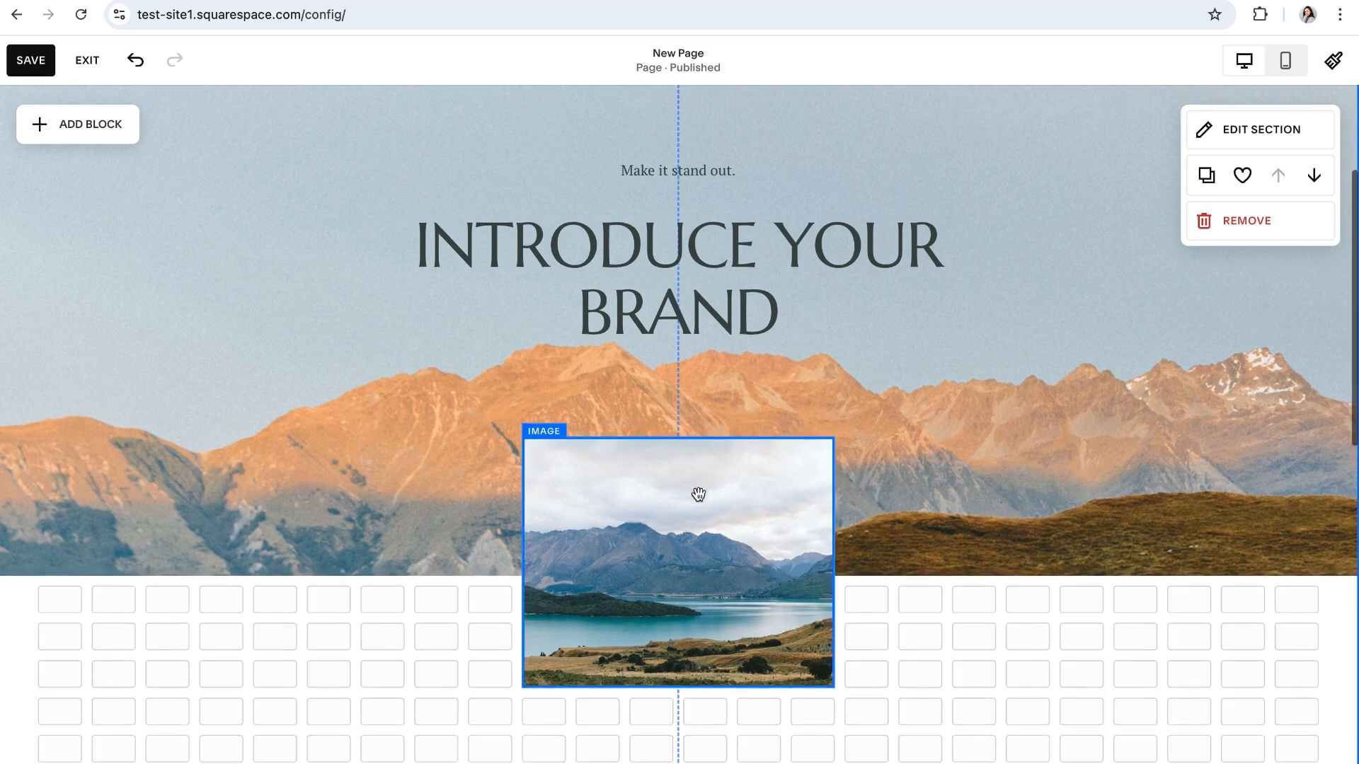
scroll(683, 425, "down", 3)
left_click(671, 339)
left_click_drag(1010, 314, 436, 355)
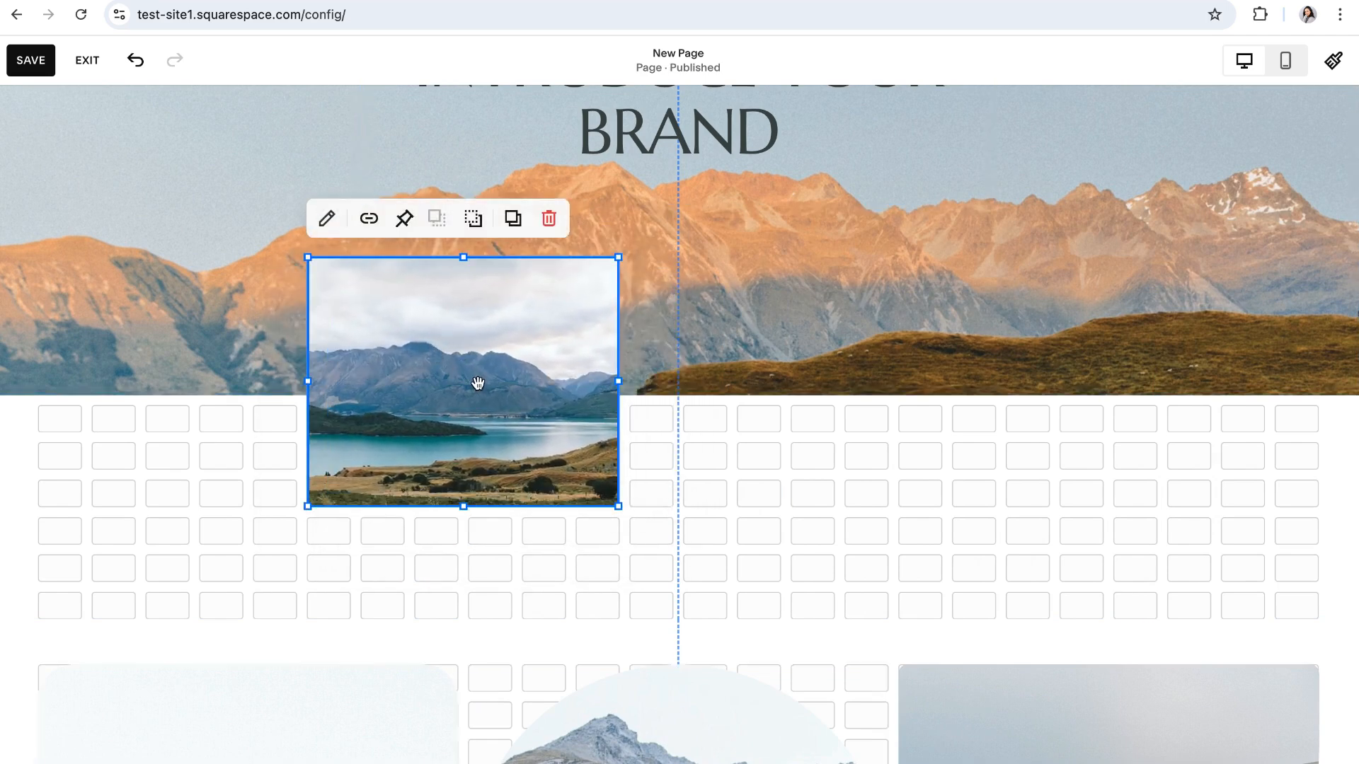
left_click_drag(457, 387, 656, 382)
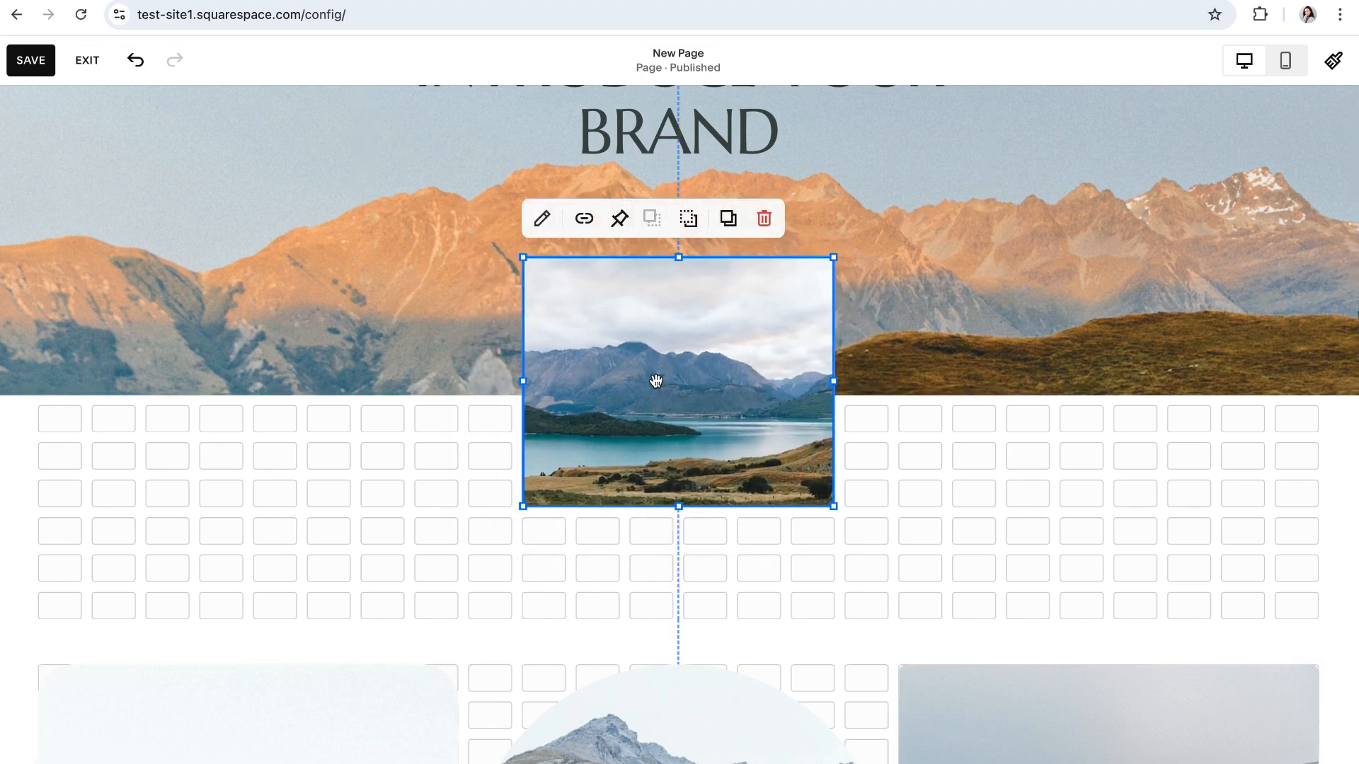
Step: Open the three-column services section's Format settings
scroll(911, 546, "down", 1)
scroll(819, 397, "down", 2)
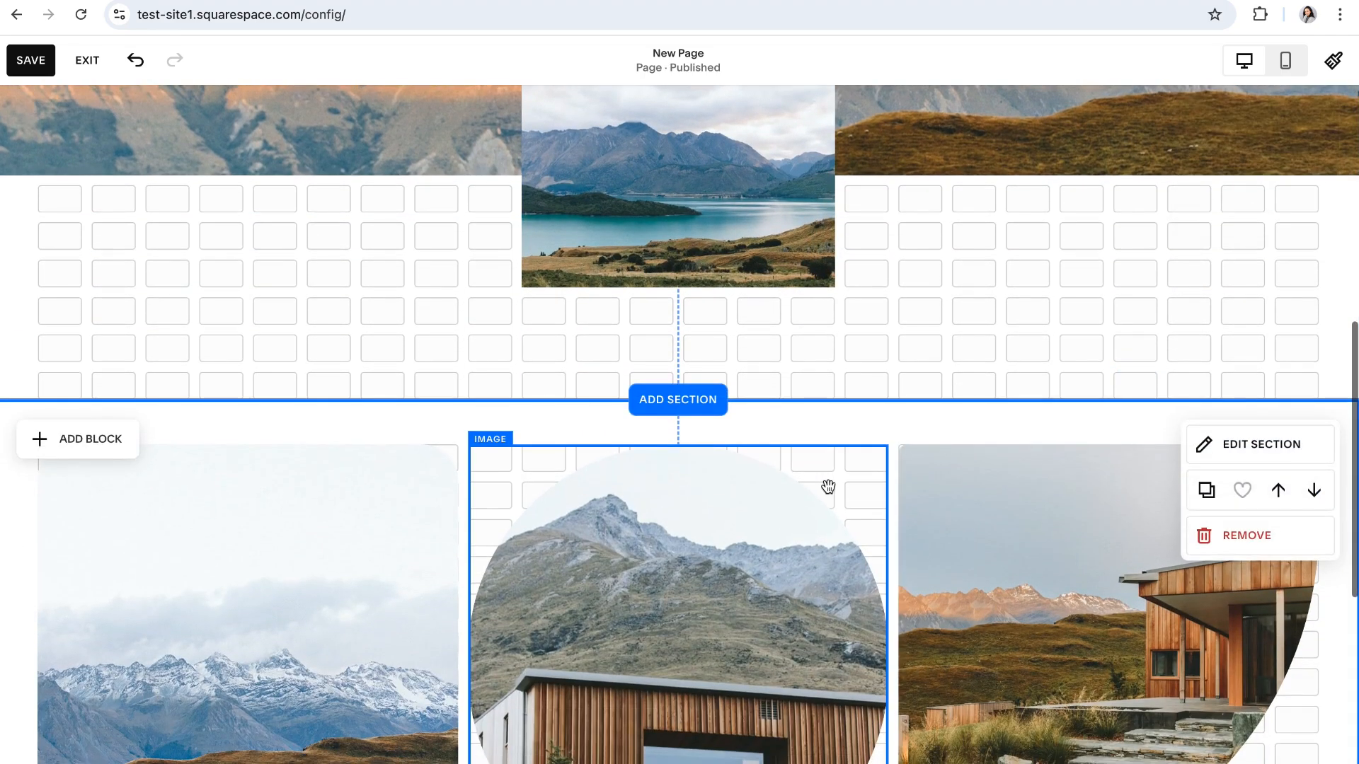
scroll(834, 487, "down", 3)
scroll(834, 487, "down", 2)
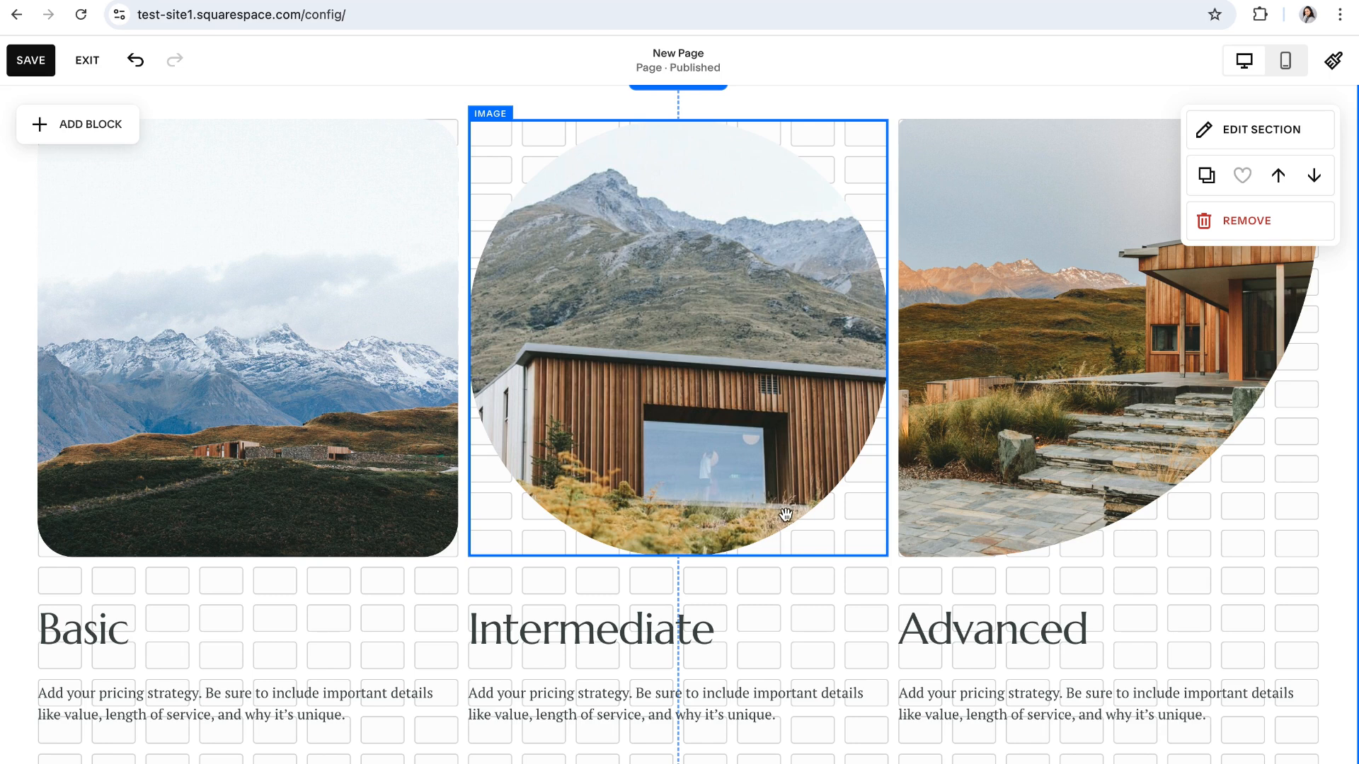
left_click(1267, 138)
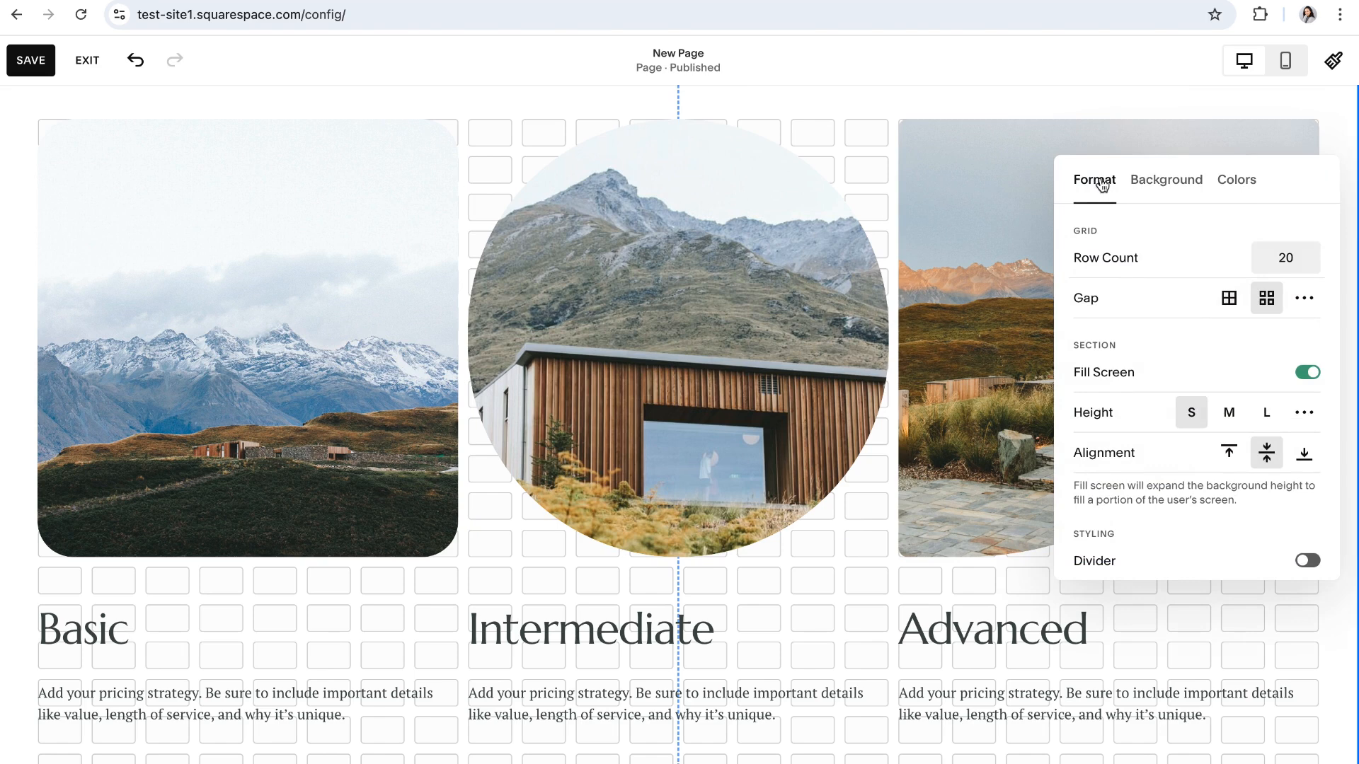
scroll(1124, 262, "down", 1)
scroll(1132, 297, "up", 1)
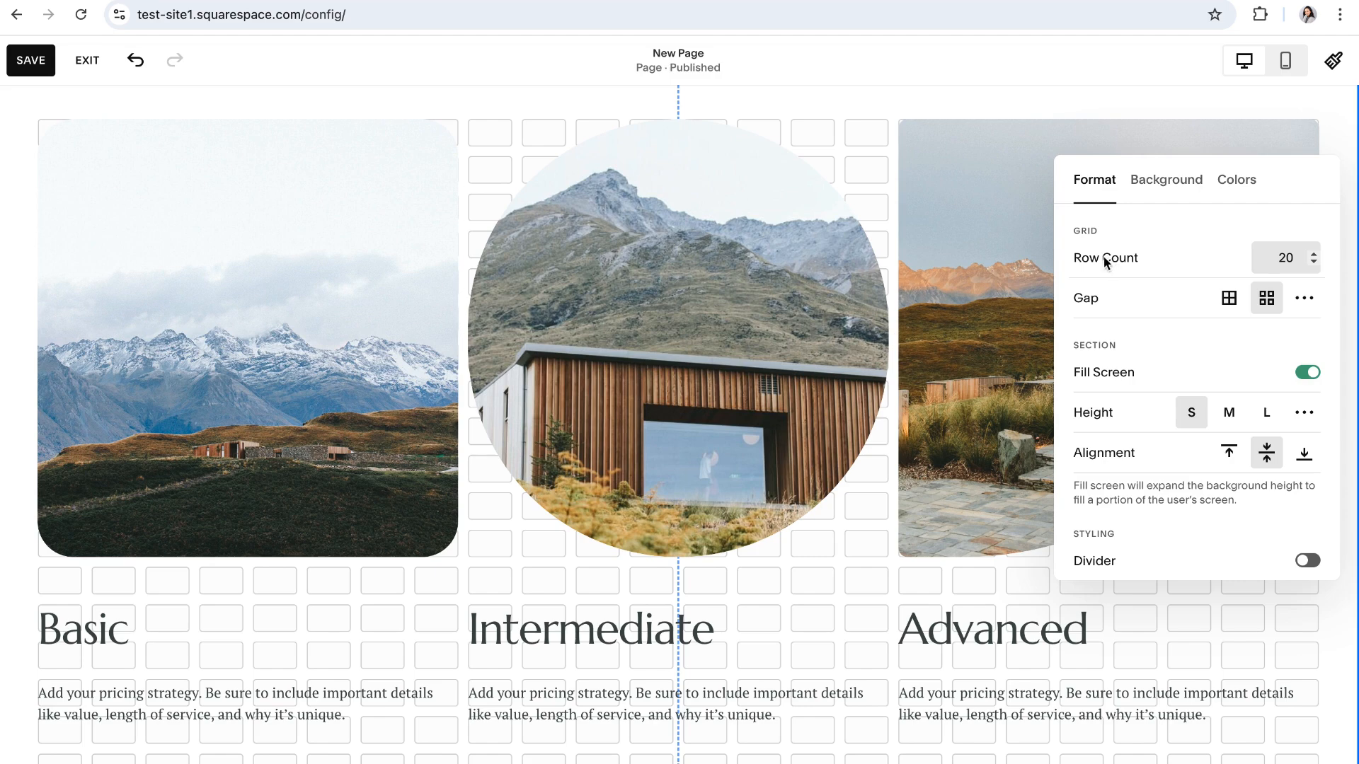
Step: Try raising and lowering the services section's grid row count, returning it to 20
left_click(1310, 254)
left_click(1310, 254)
left_click(1310, 254)
left_click(1311, 254)
left_click(1313, 263)
left_click(1313, 264)
left_click(1313, 263)
left_click(1313, 263)
left_click(1313, 263)
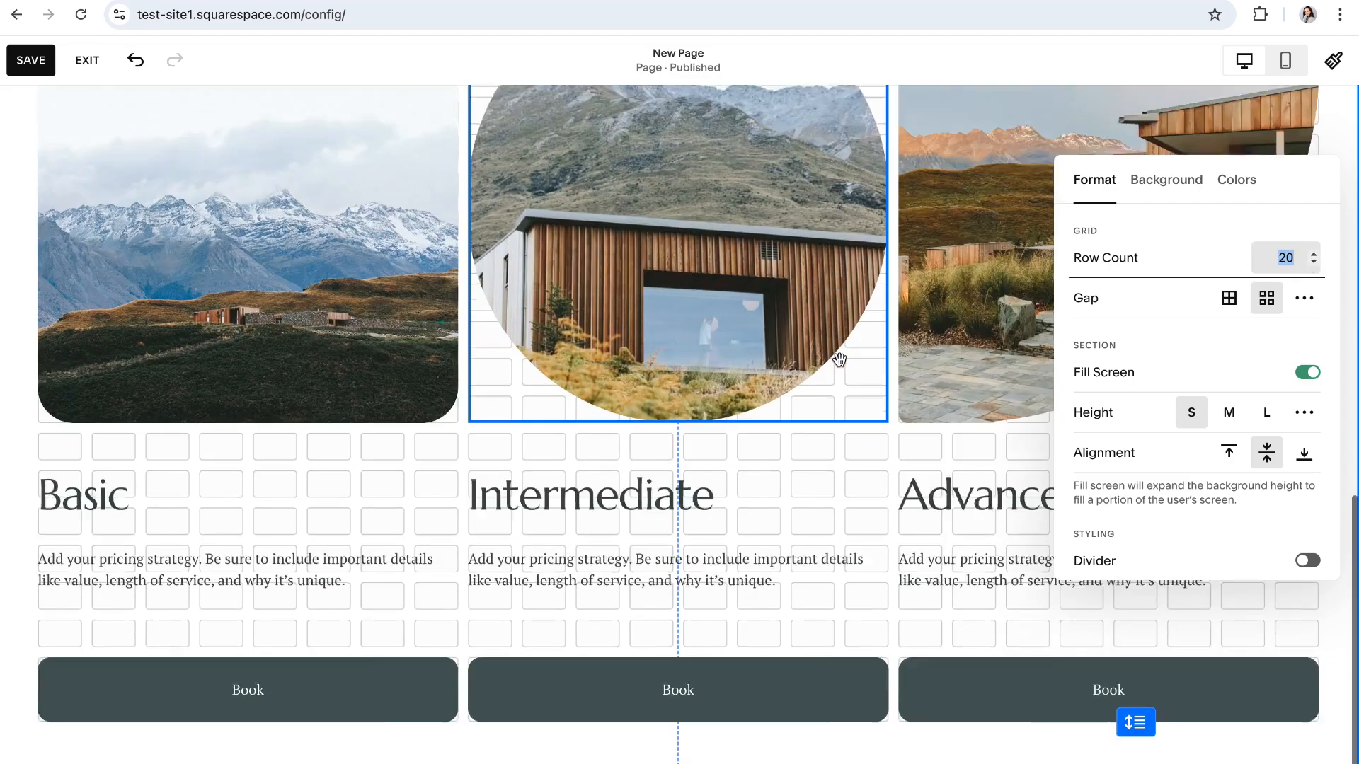
Step: Set the services section's grid row count to 22 and close its settings
scroll(840, 360, "down", 2)
left_click(1314, 255)
left_click(1315, 255)
left_click(1314, 256)
left_click(1315, 255)
left_click(1315, 255)
left_click(1315, 255)
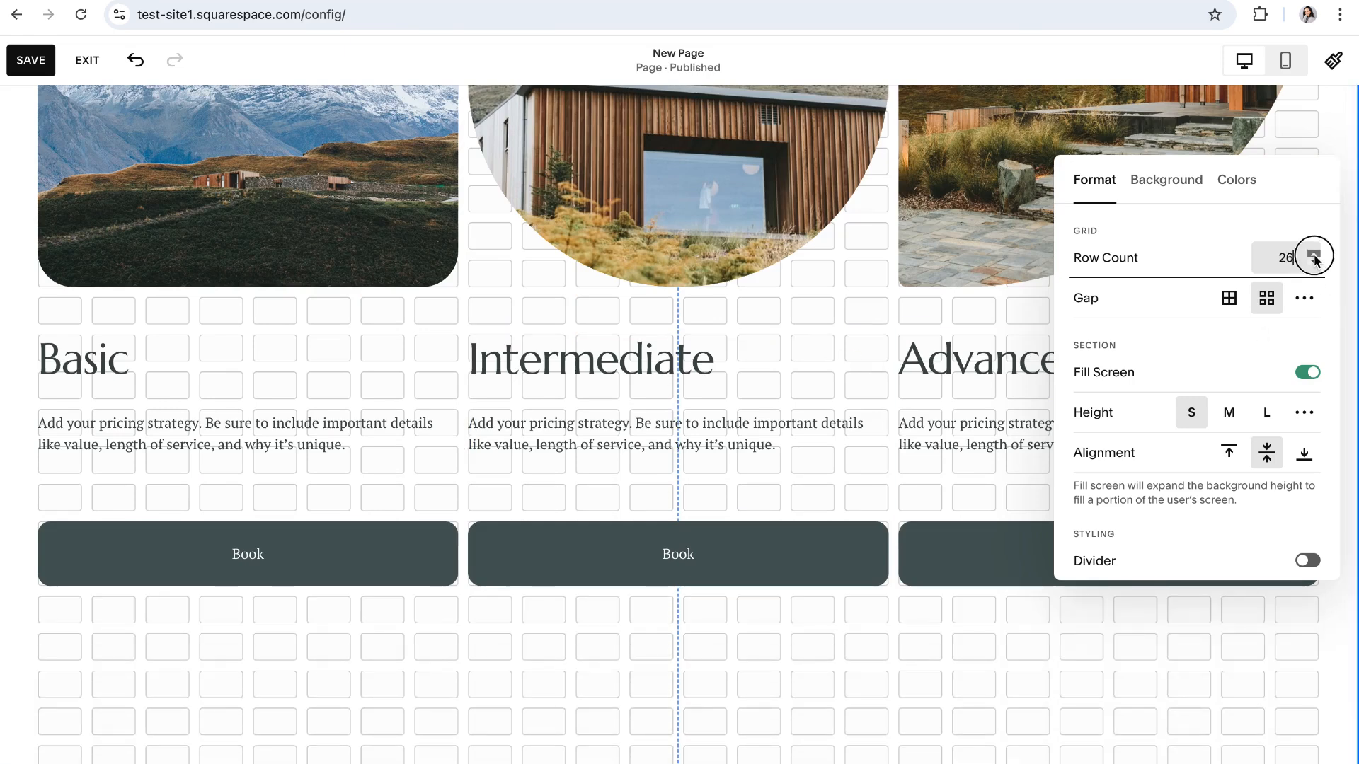
left_click(1313, 263)
left_click(1313, 262)
left_click(1313, 263)
left_click(1313, 263)
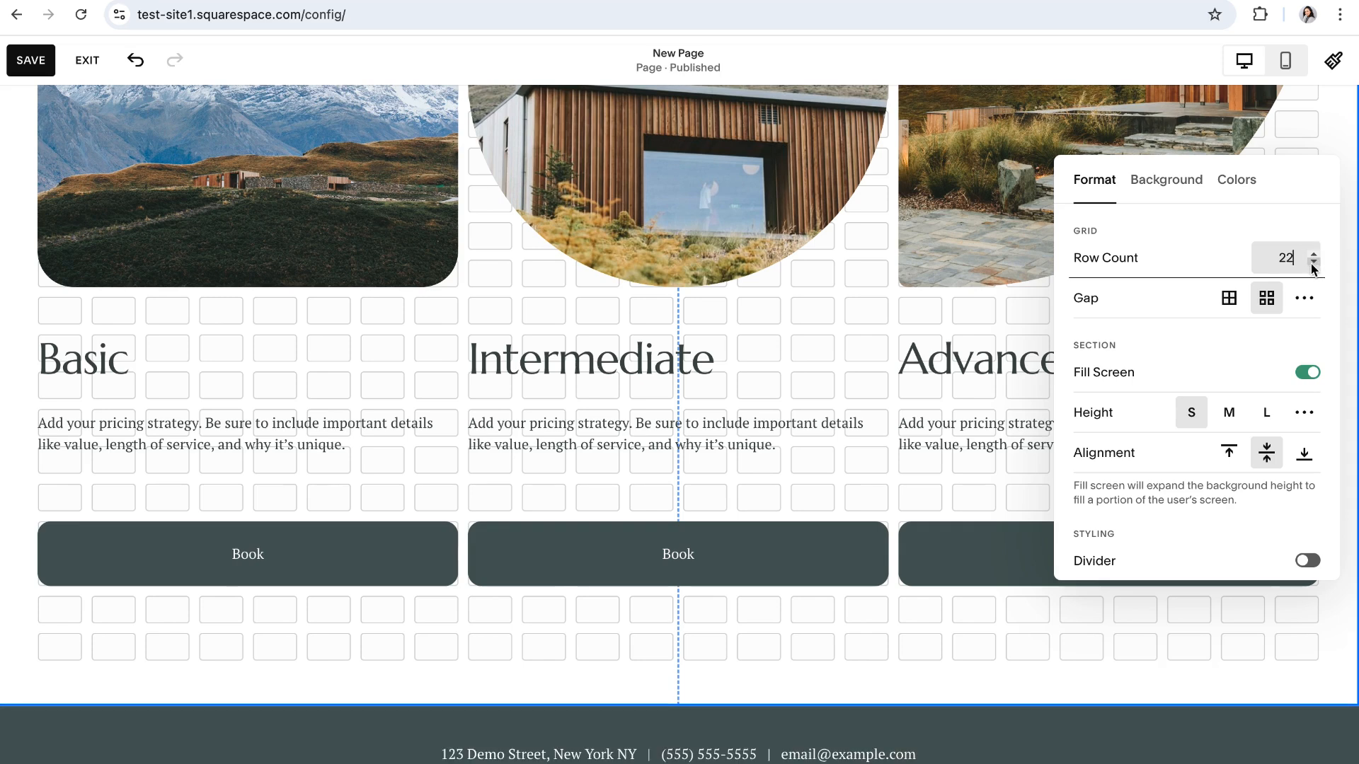
left_click(866, 295)
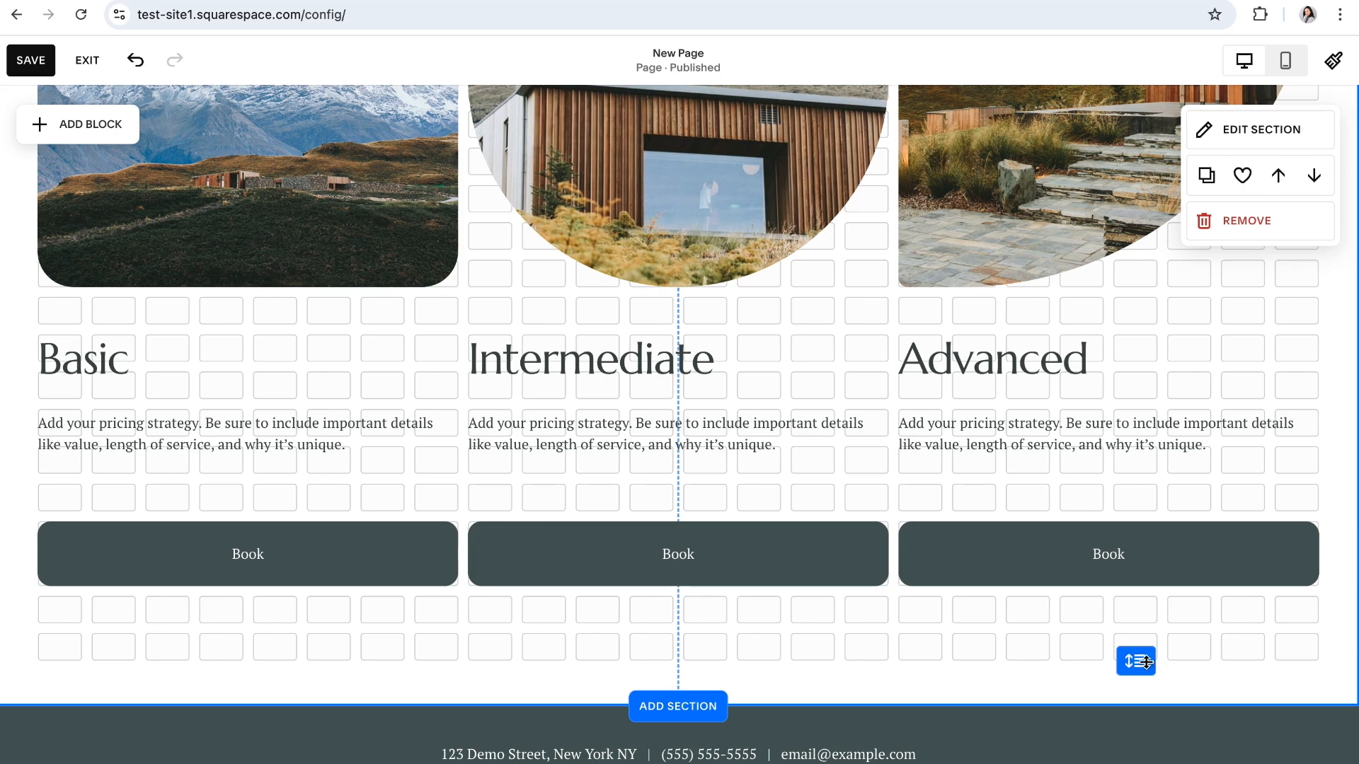
Step: Try resizing the services section directly on the page and look over its rows
mouse_move(1136, 659)
left_mouse_down()
mouse_move(1136, 750)
mouse_move(1136, 627)
mouse_move(1132, 678)
left_mouse_up()
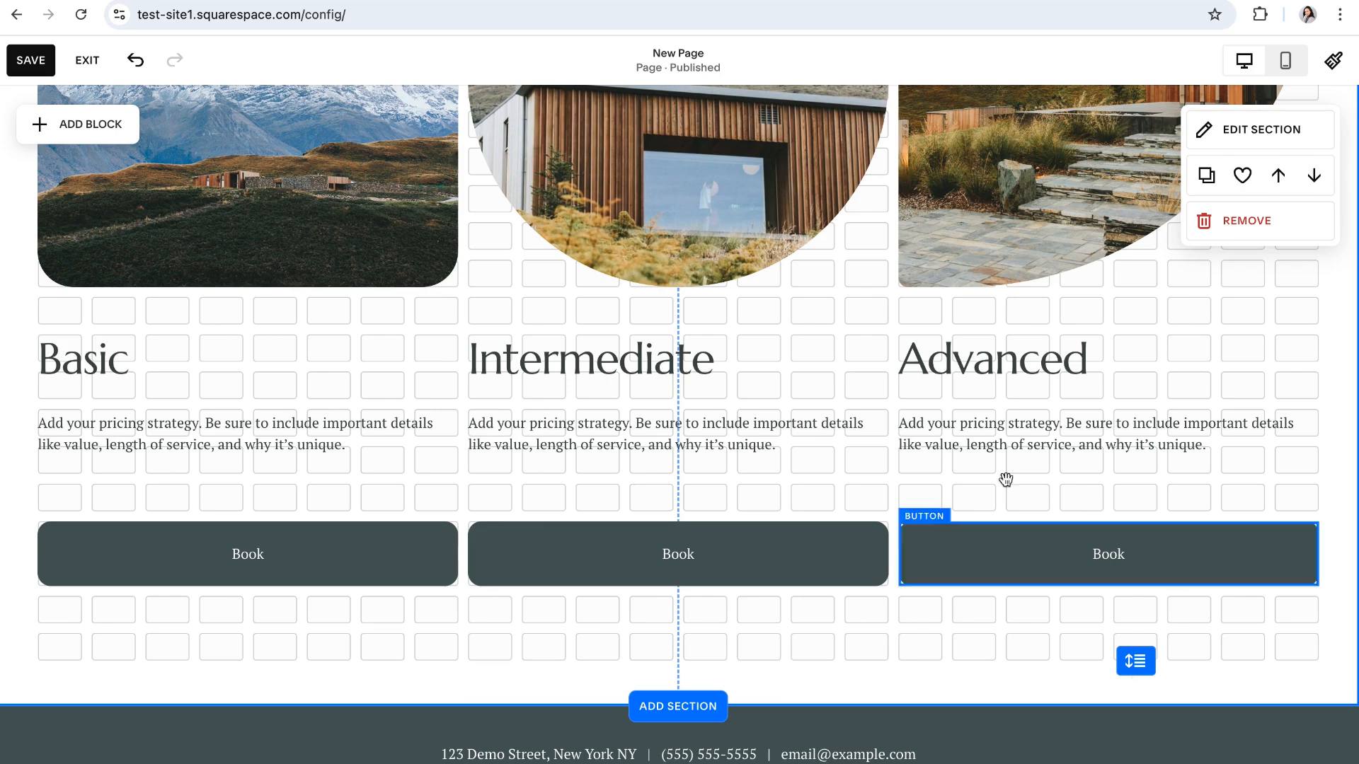
scroll(961, 642, "down", 1)
scroll(961, 643, "up", 1)
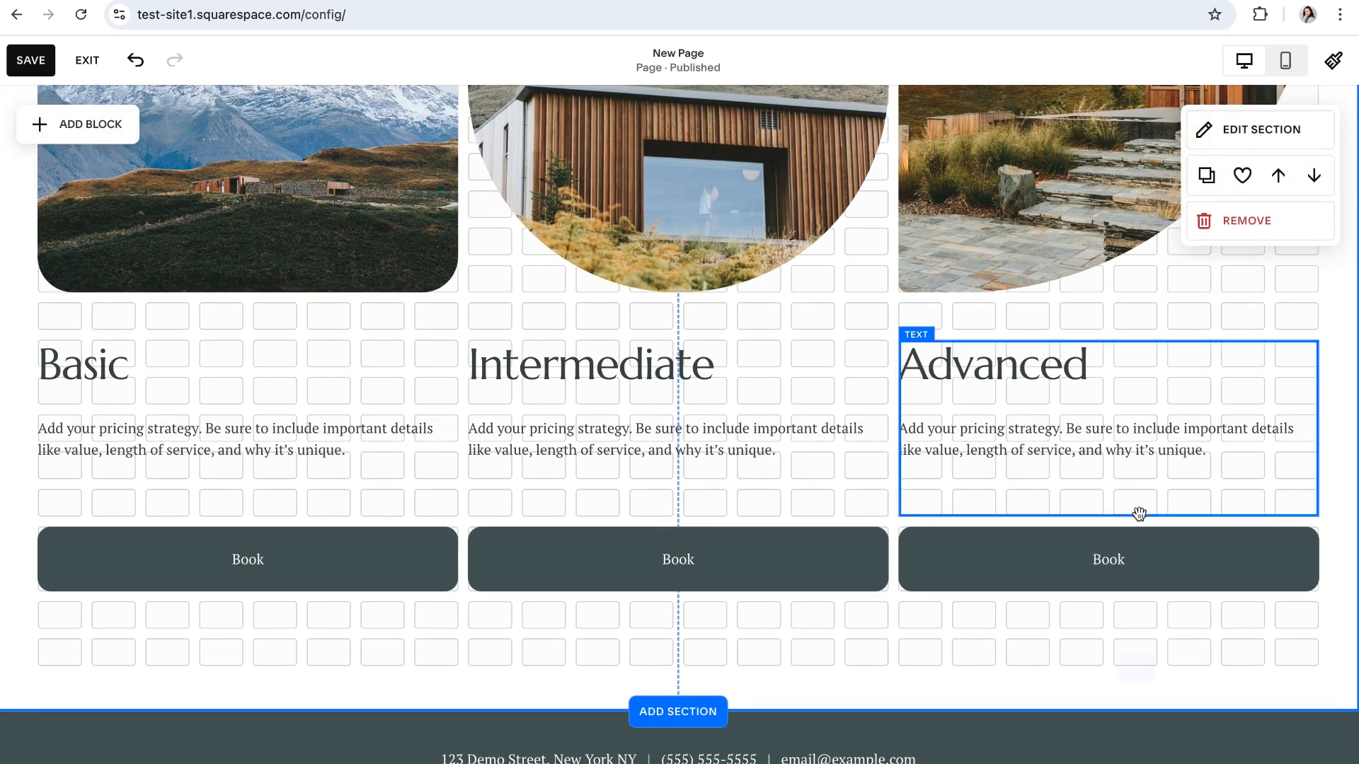
scroll(1118, 630, "down", 1)
scroll(1140, 628, "up", 3)
scroll(1144, 628, "up", 3)
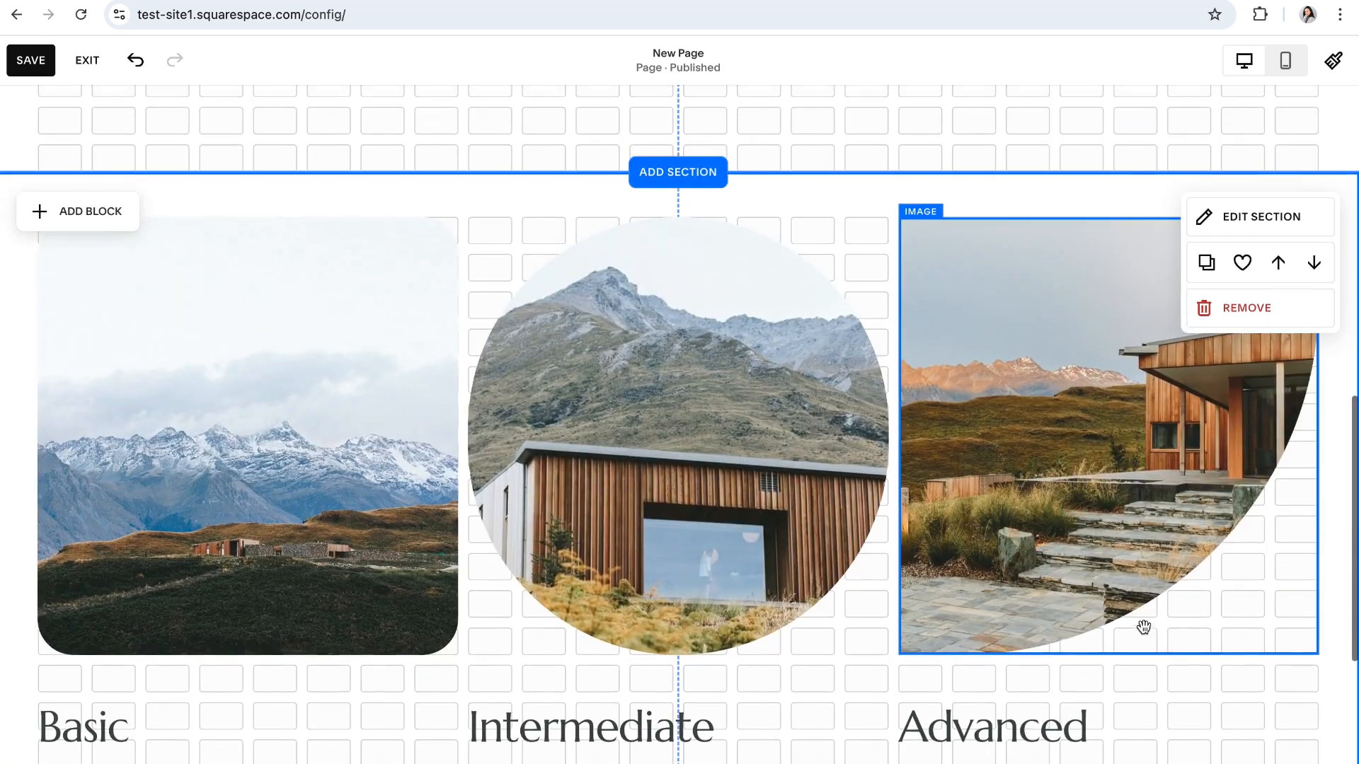
Step: Try the no-gap and custom gap options for the services section's grid and restore the default gap
left_click_drag(1102, 340, 1057, 339)
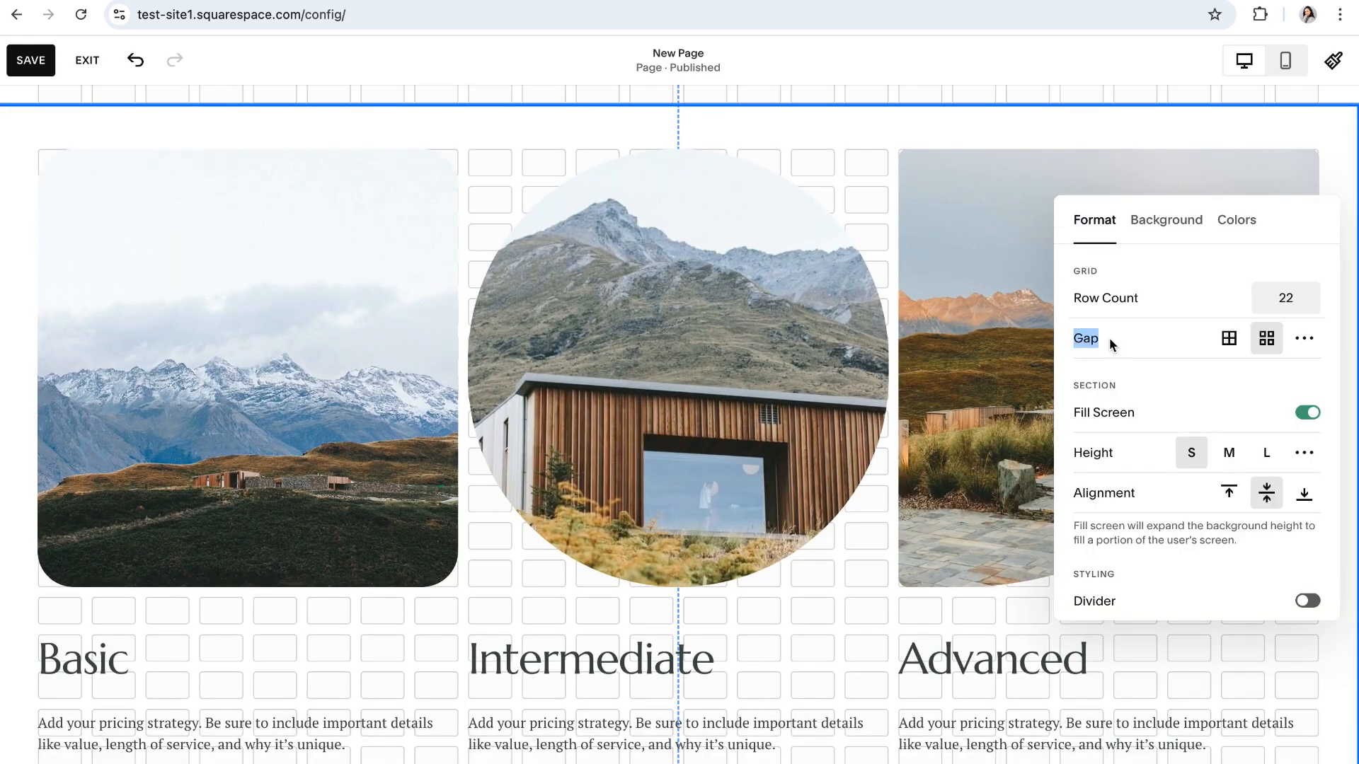
left_click(1110, 338)
left_click(1229, 340)
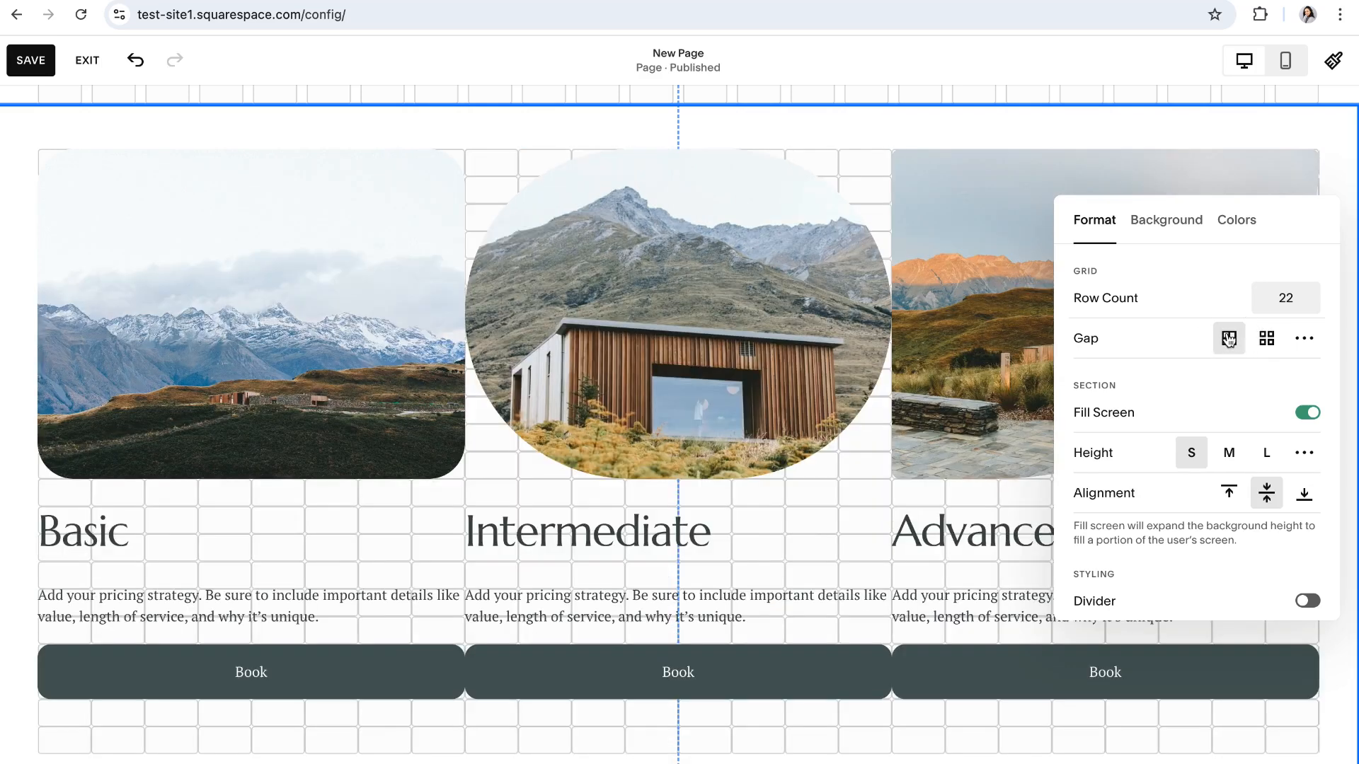
left_click(1267, 340)
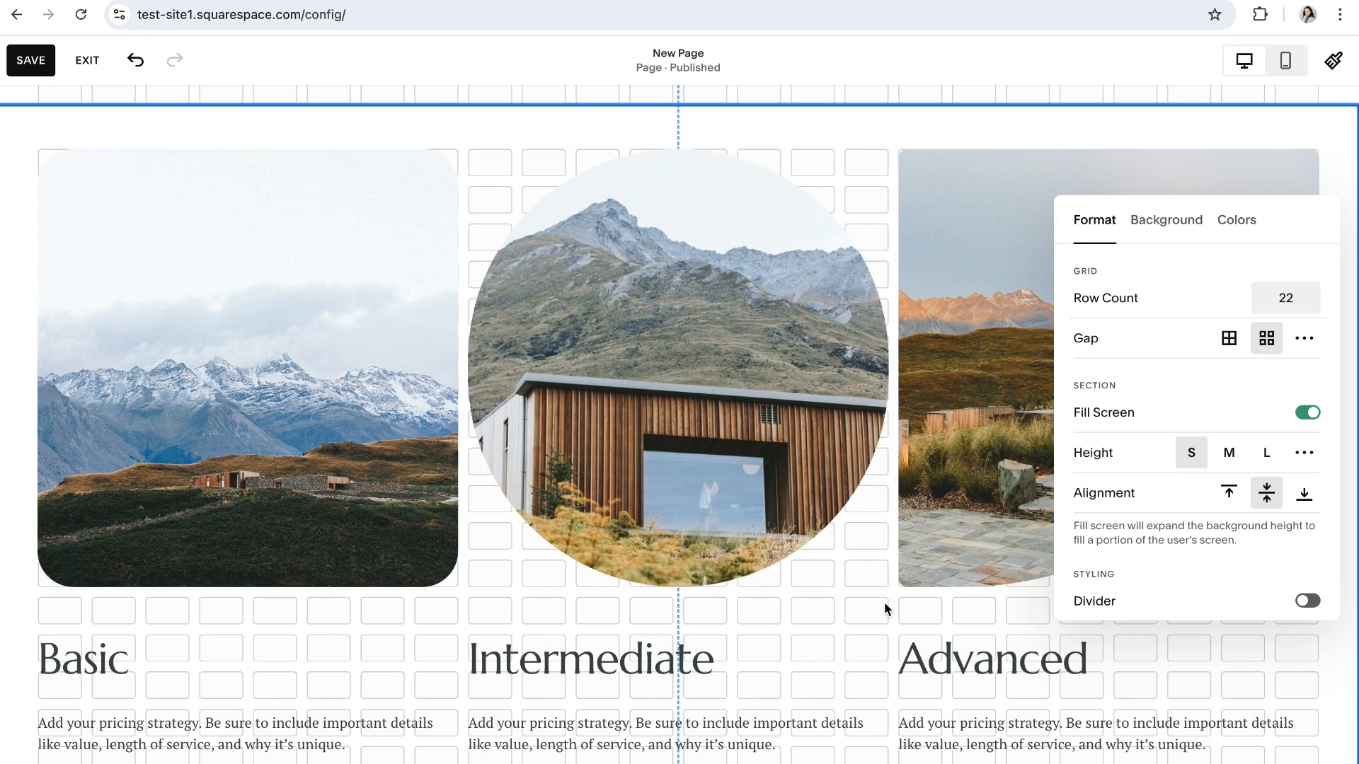
left_click(1309, 340)
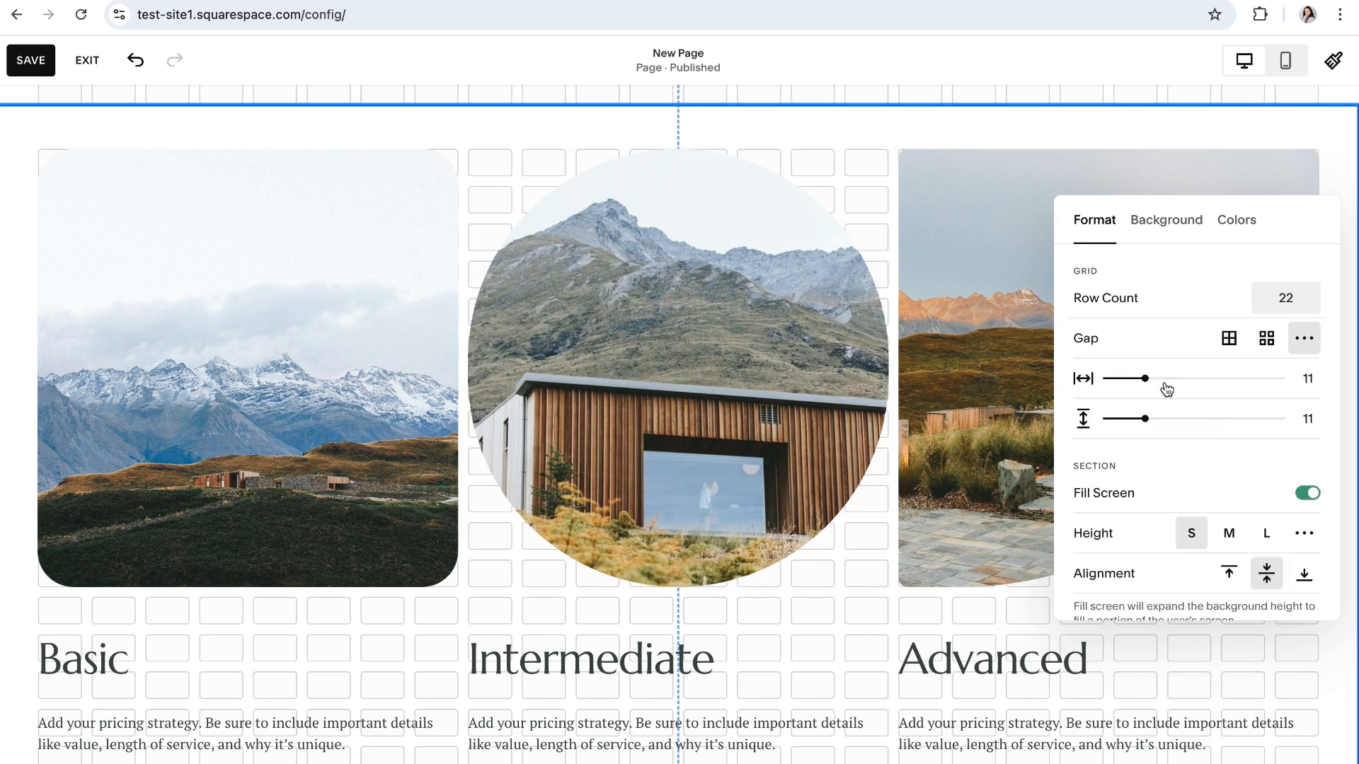
left_click_drag(1146, 378, 1198, 419)
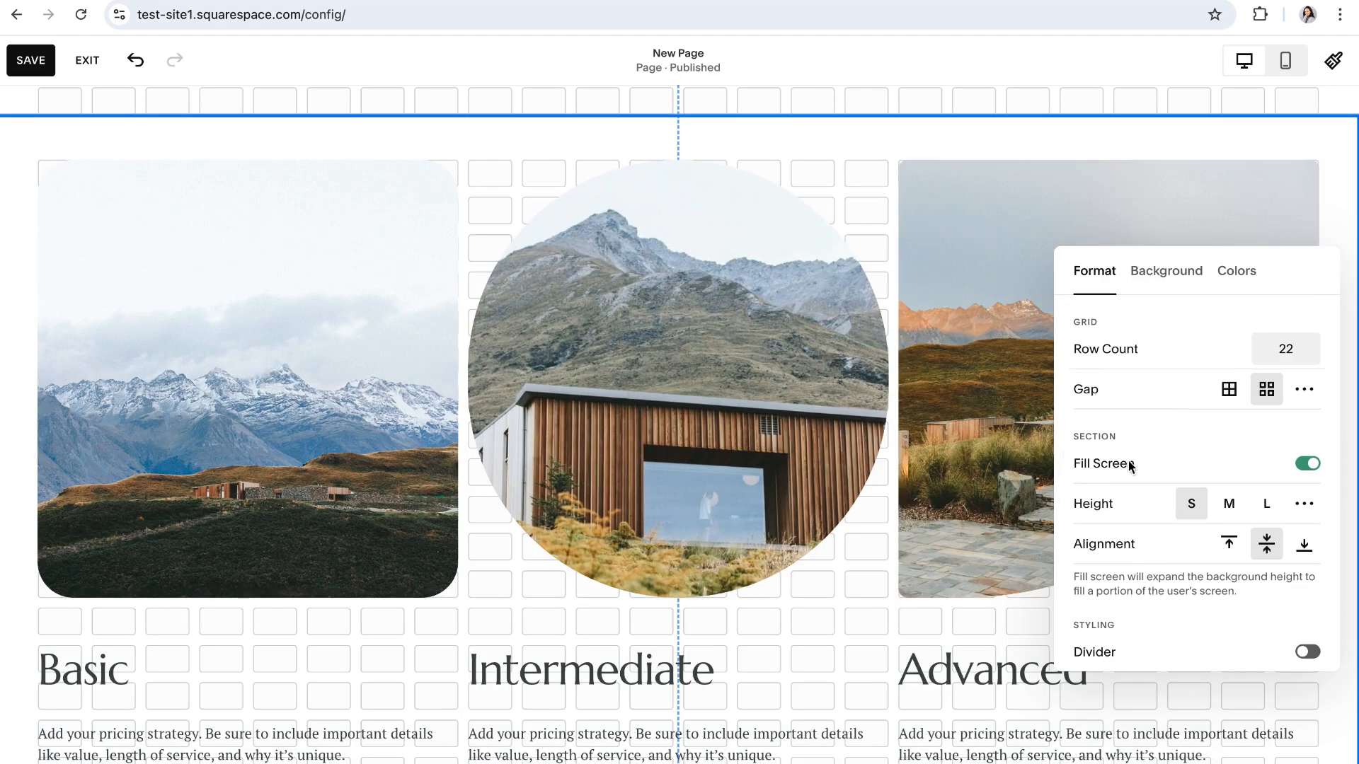
Step: Try the M, L and custom Fill Screen heights on the services section and return to S
left_click_drag(1130, 466, 1067, 467)
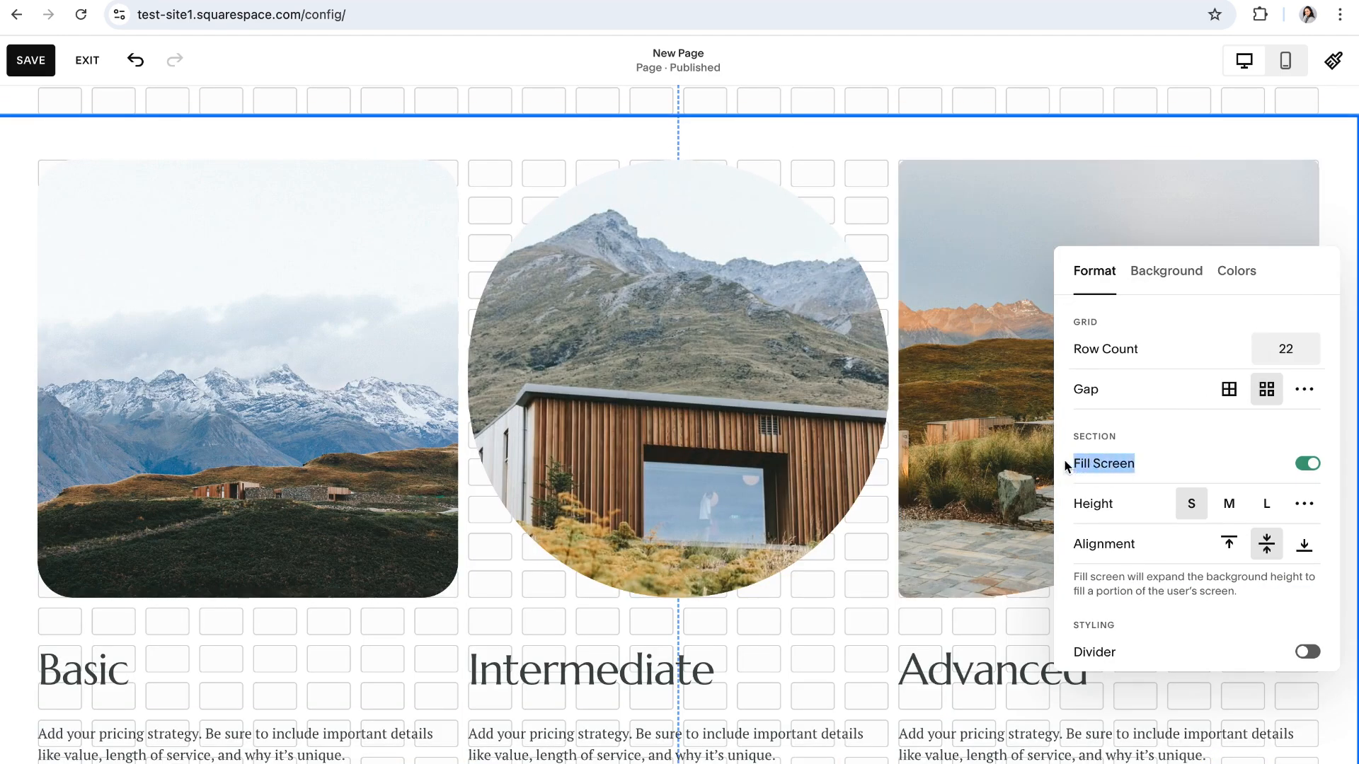
left_click(1143, 462)
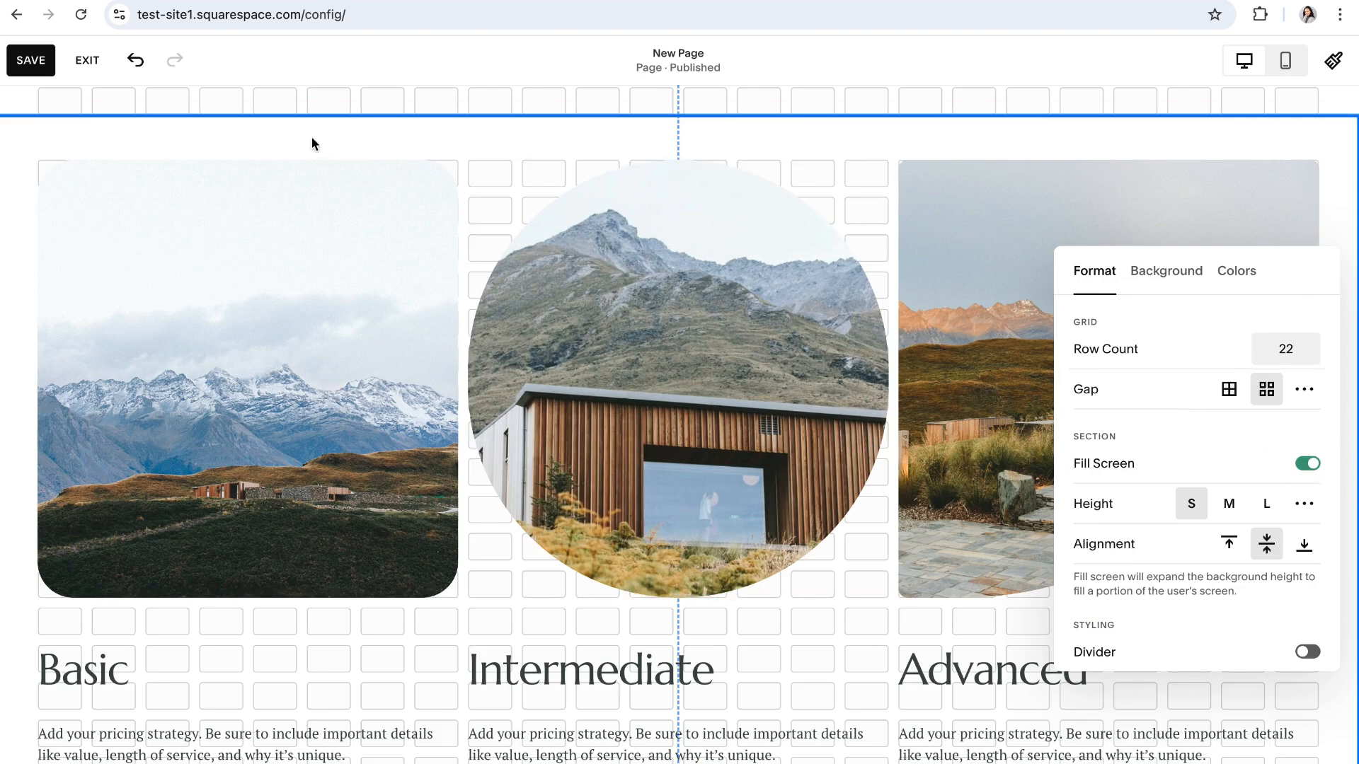
scroll(943, 159, "down", 5)
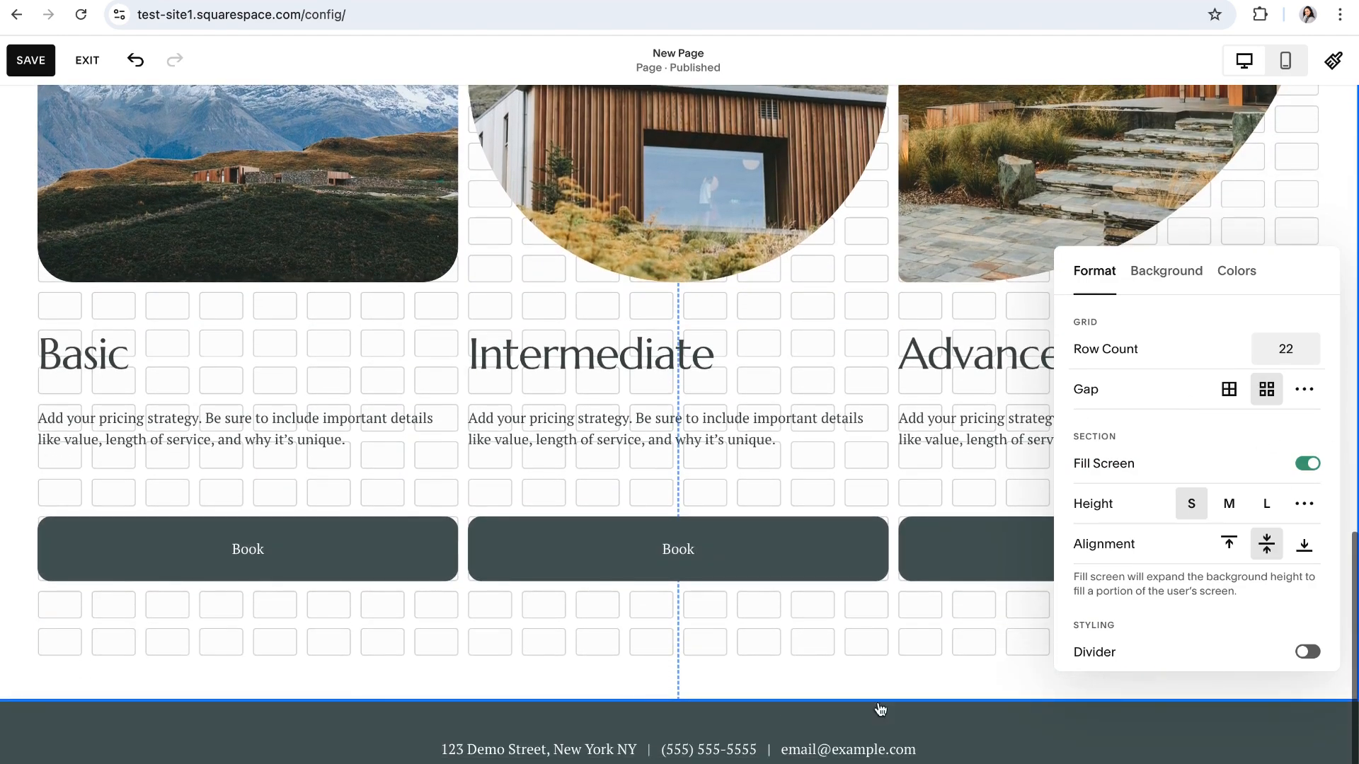
scroll(946, 664, "up", 5)
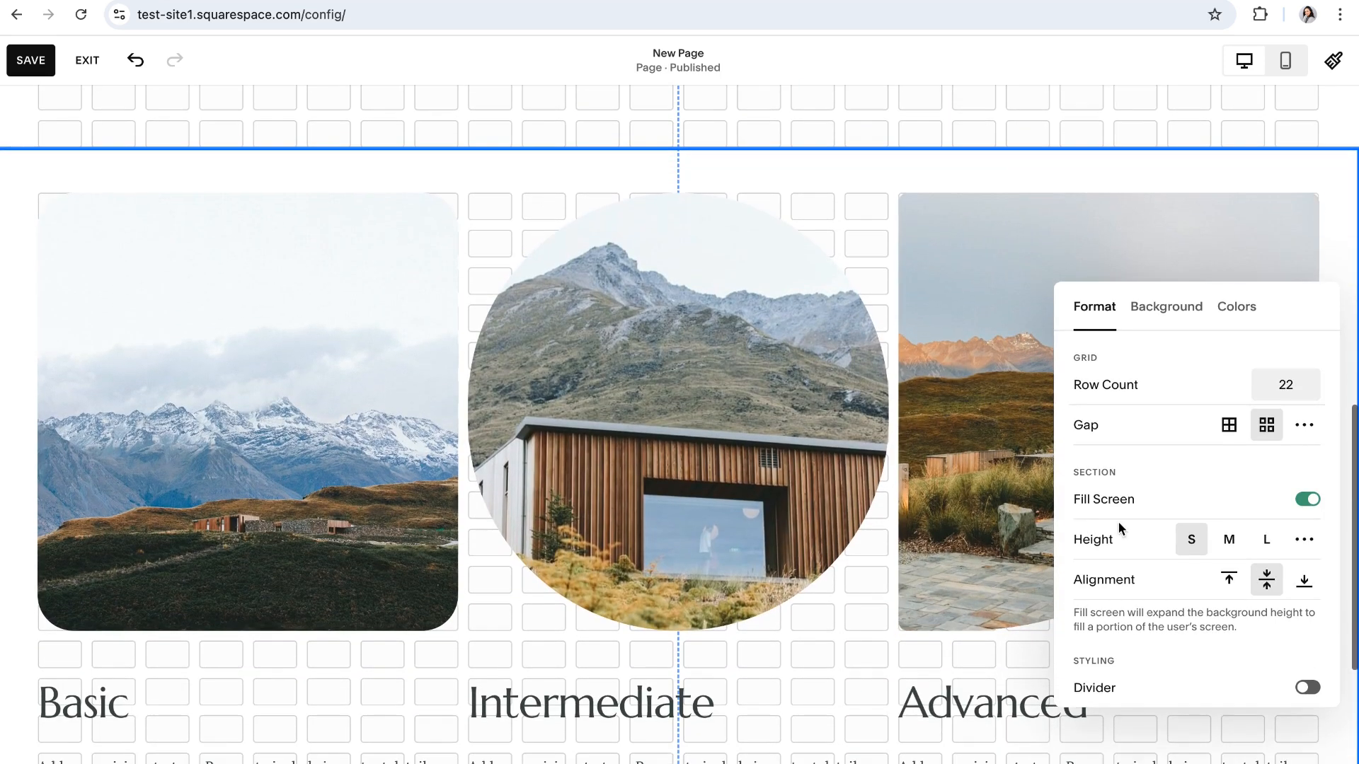
left_click(1229, 540)
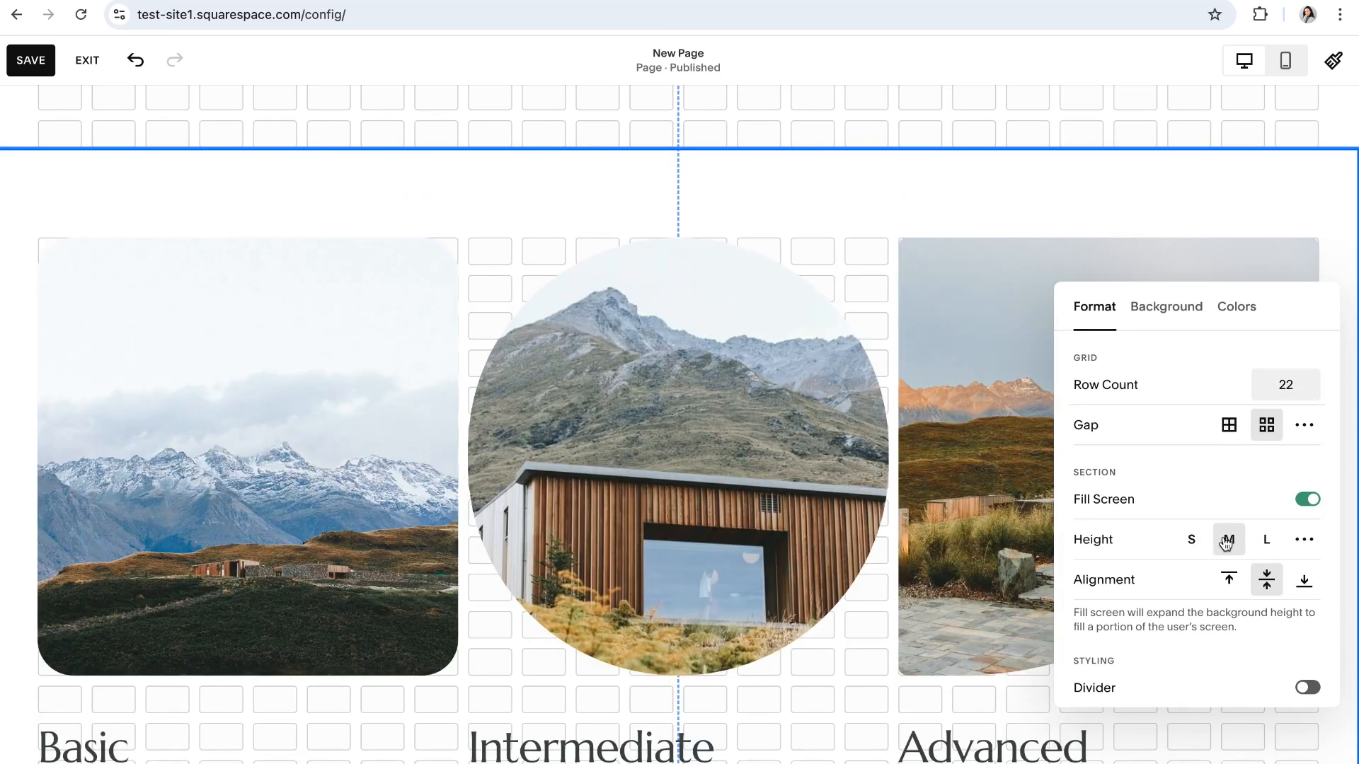
left_click(1267, 542)
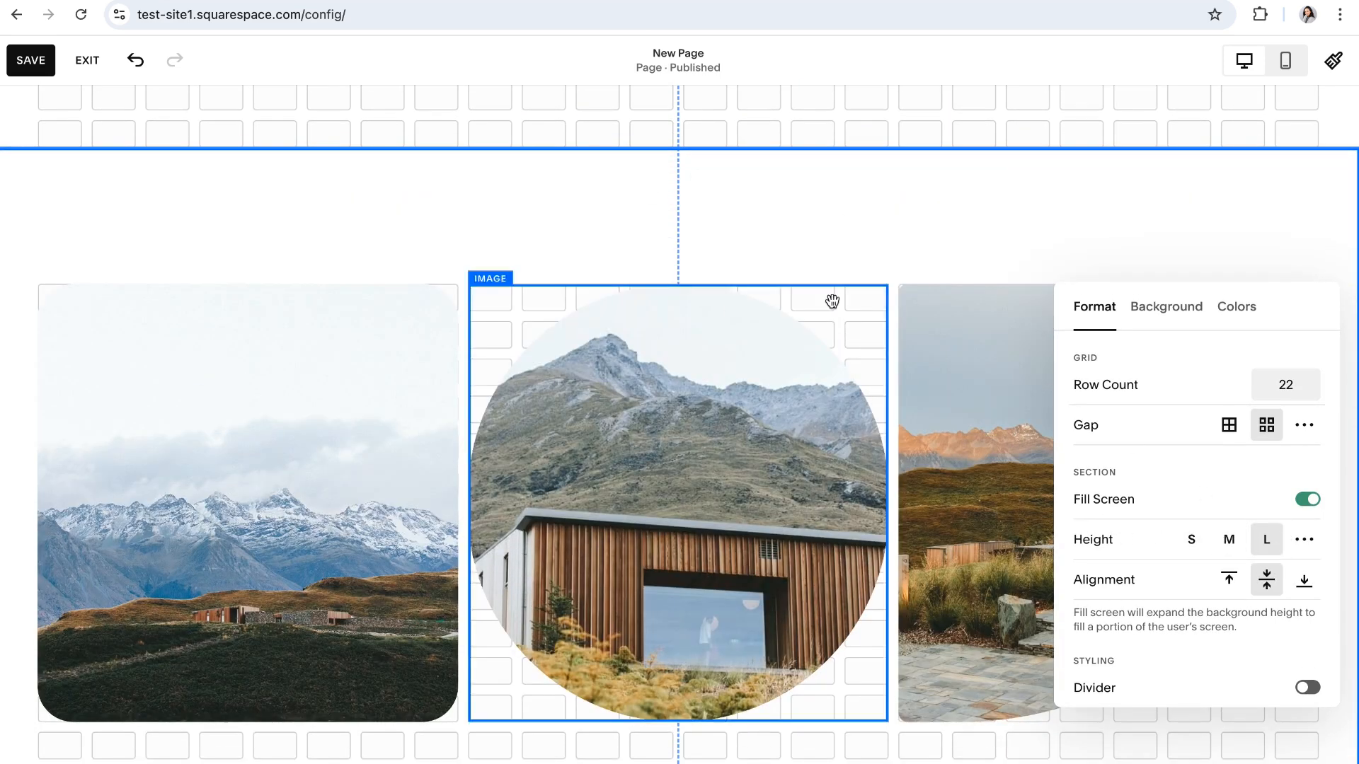
left_click(1304, 542)
left_click_drag(1085, 588, 1174, 580)
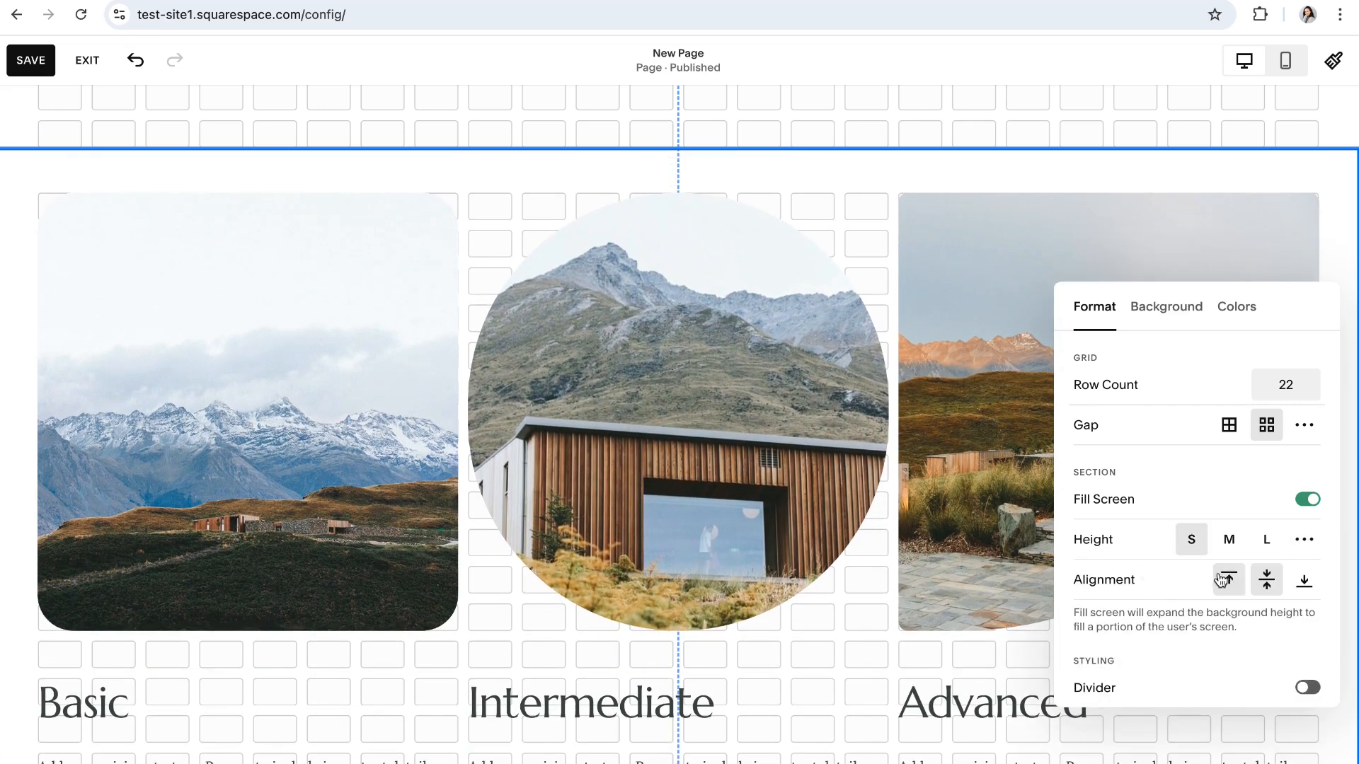
Step: Try top and bottom alignment for the services section's content and restore middle alignment
left_click(1230, 580)
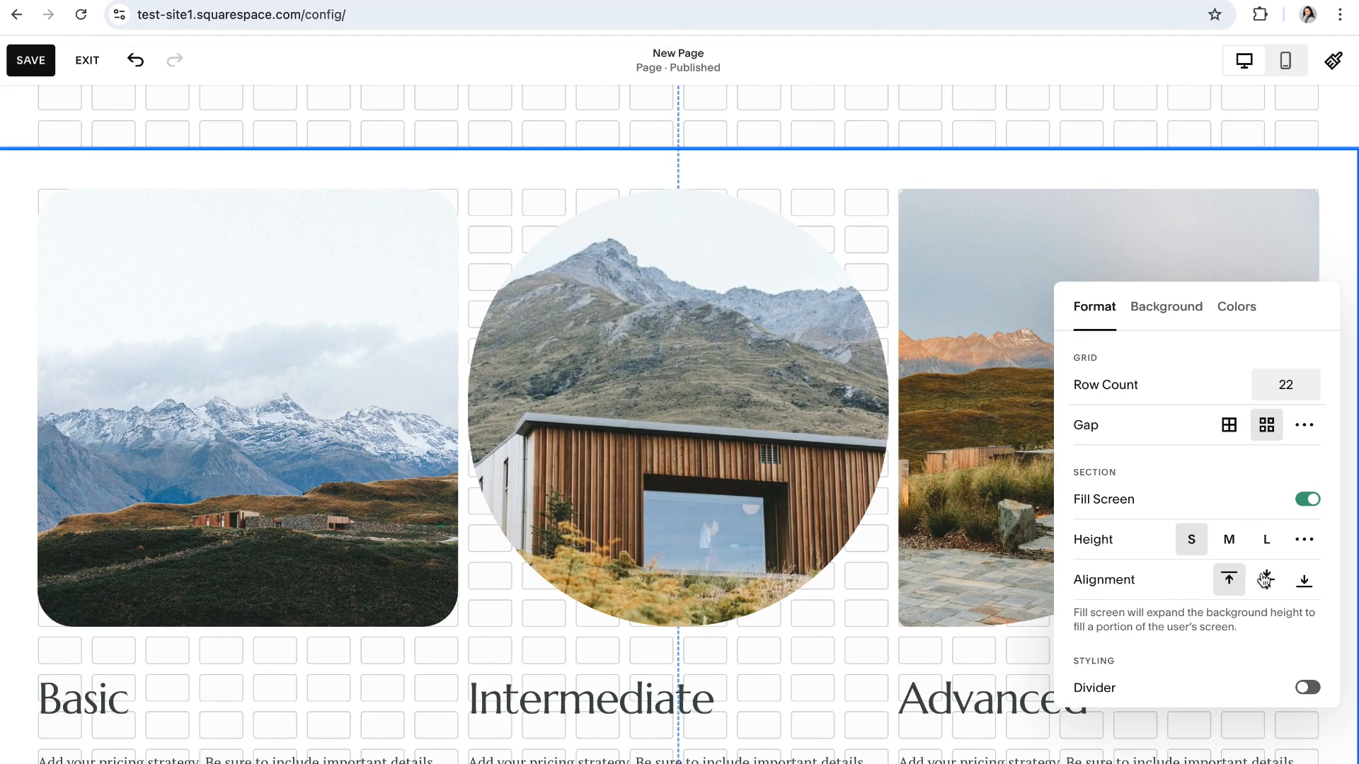
left_click(1267, 580)
left_click(1303, 580)
left_click(1266, 579)
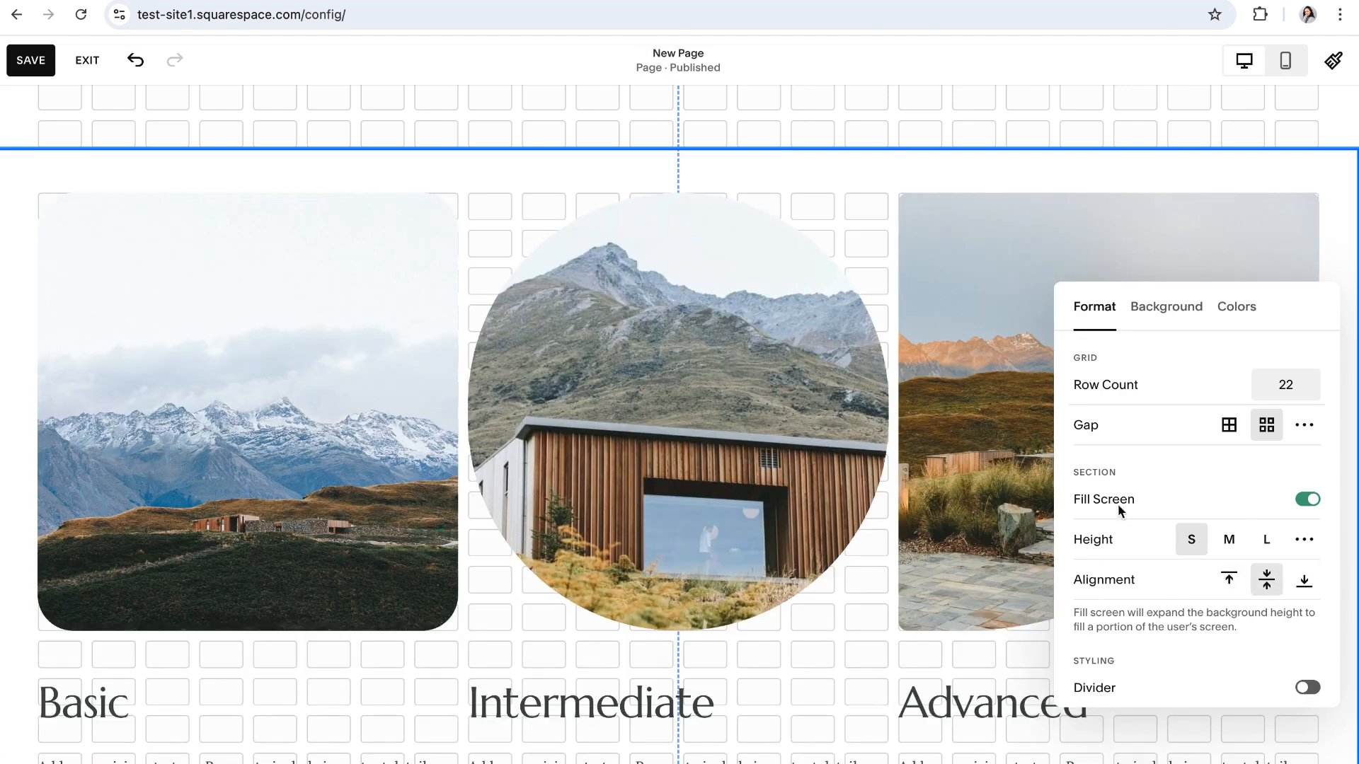
Step: Turn off Fill Screen for the services section
left_click(1309, 500)
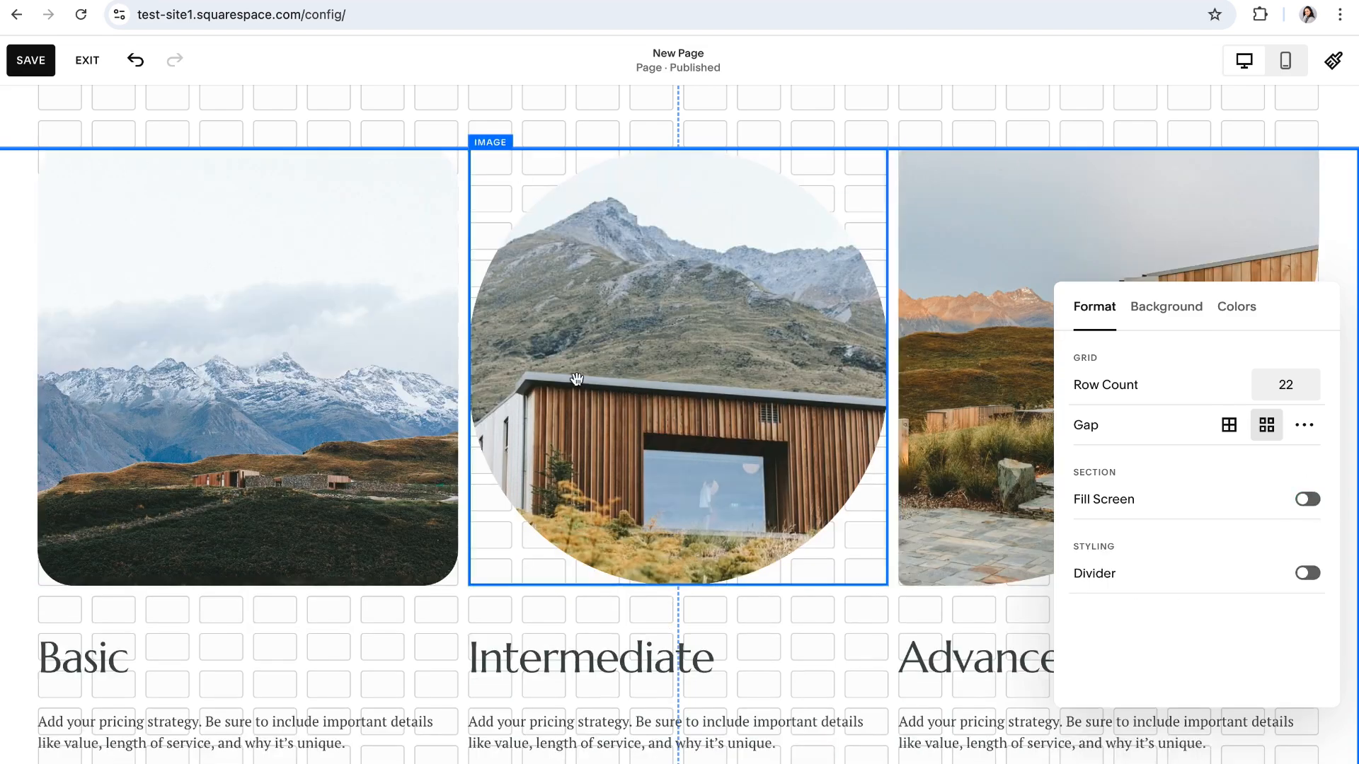
Step: Turn Fill Screen back on for the services section and close its section settings
scroll(578, 374, "down", 5)
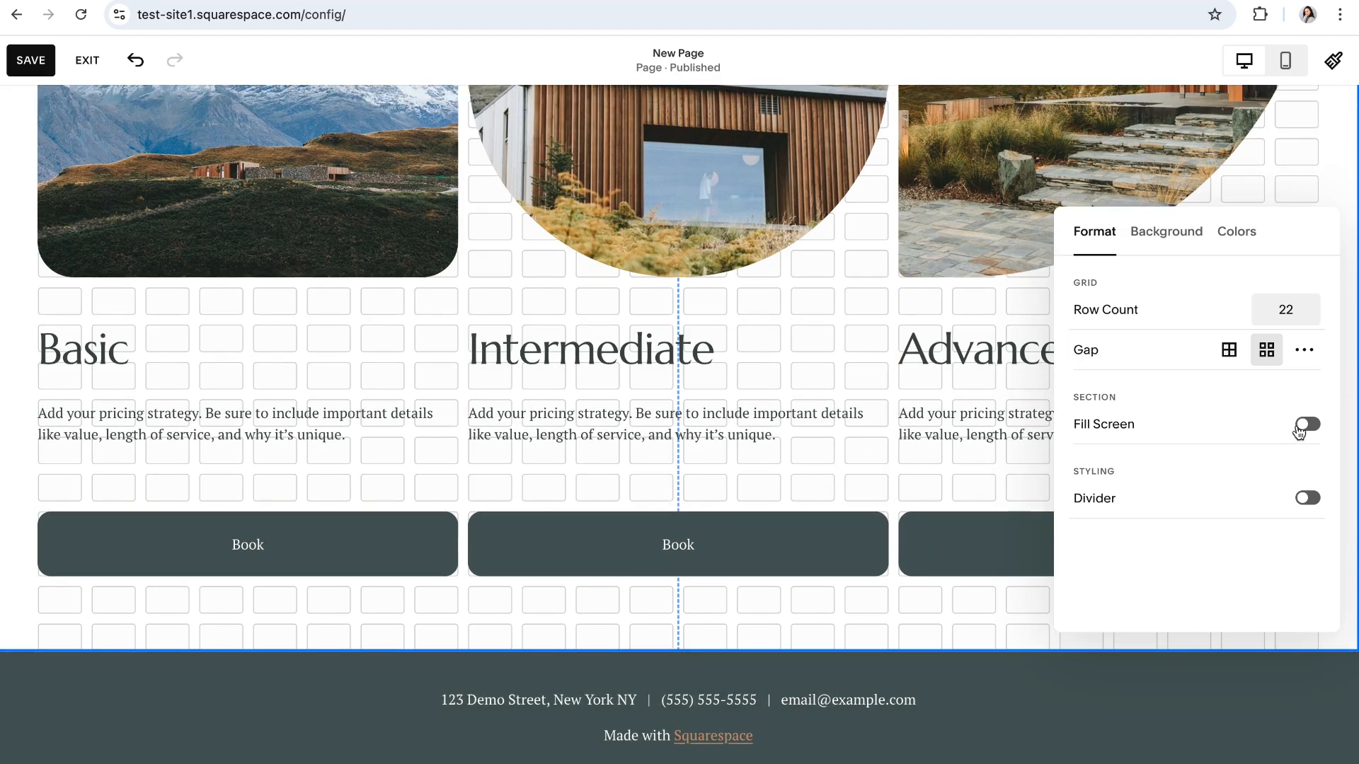
left_click(1308, 424)
scroll(928, 474, "up", 5)
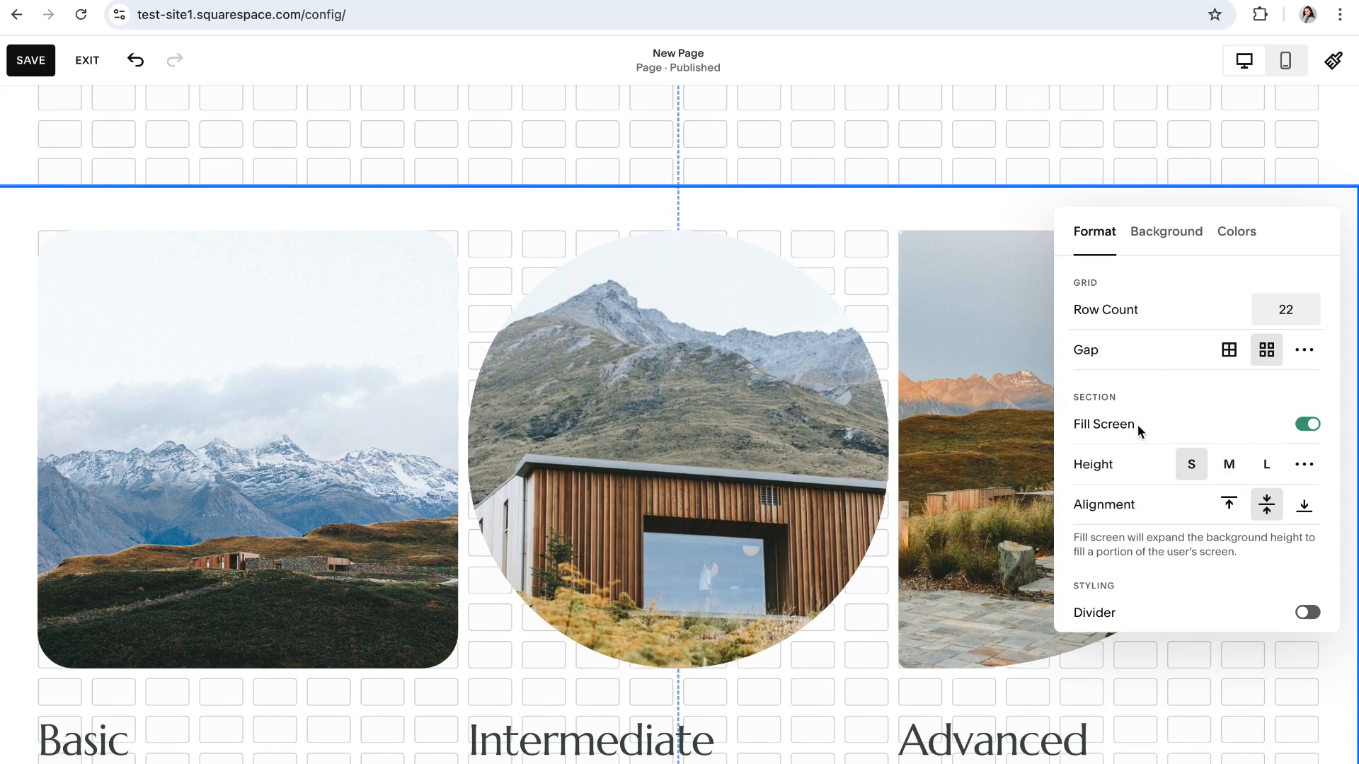
scroll(776, 722, "down", 2)
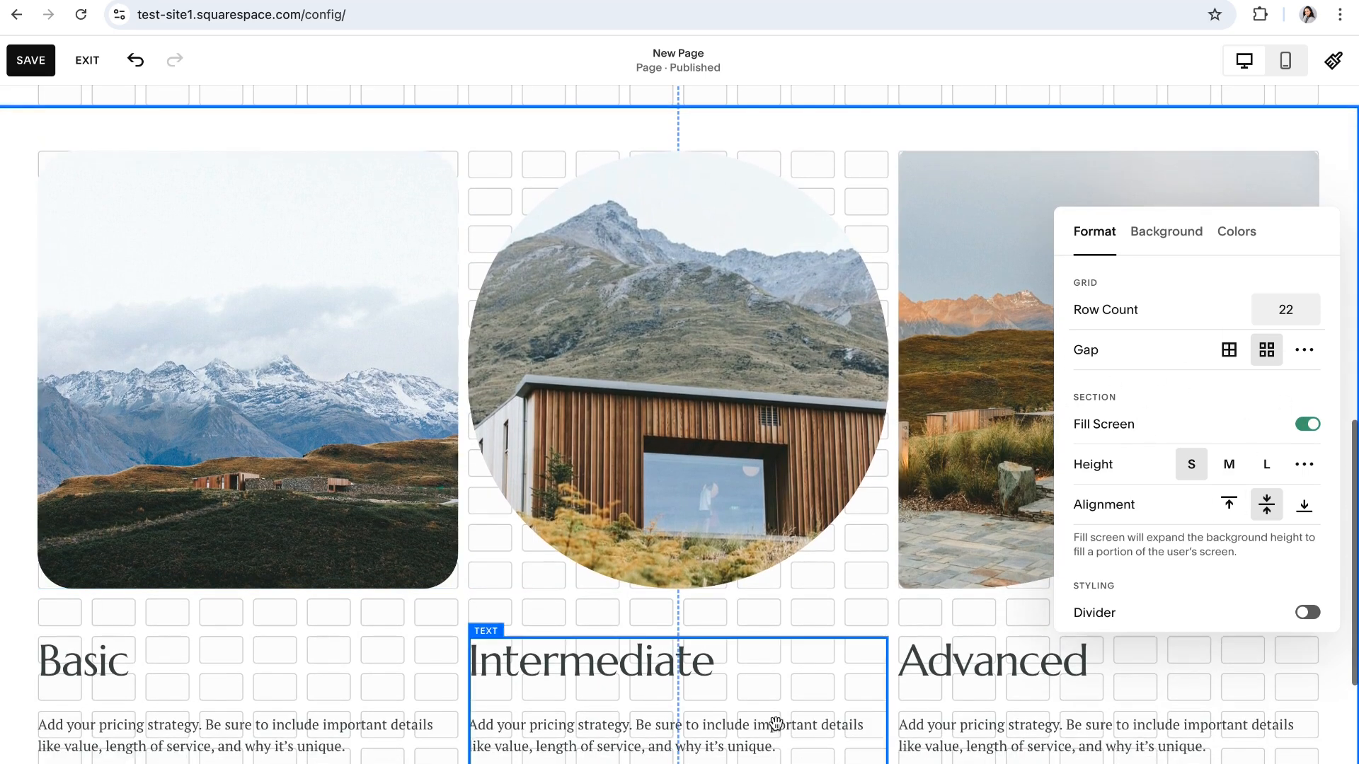
scroll(690, 529, "down", 2)
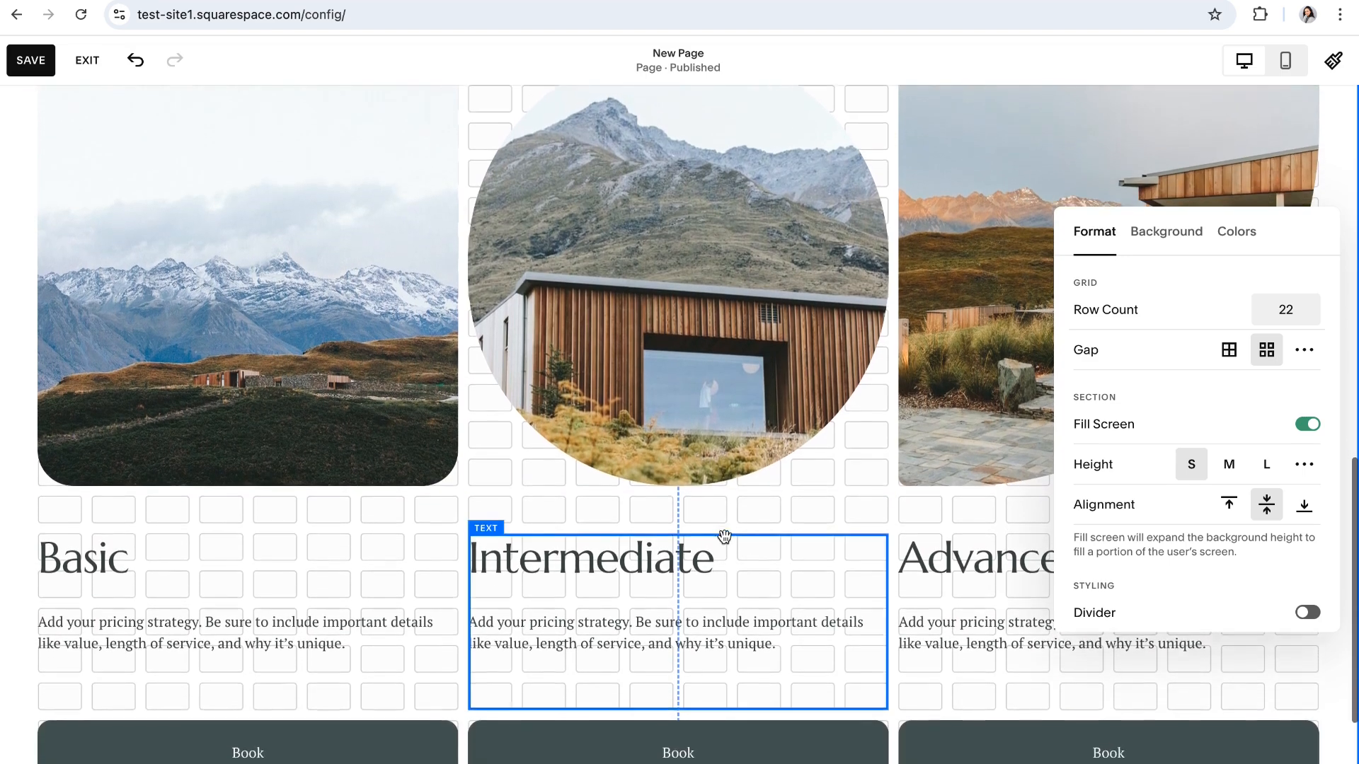
scroll(708, 532, "up", 2)
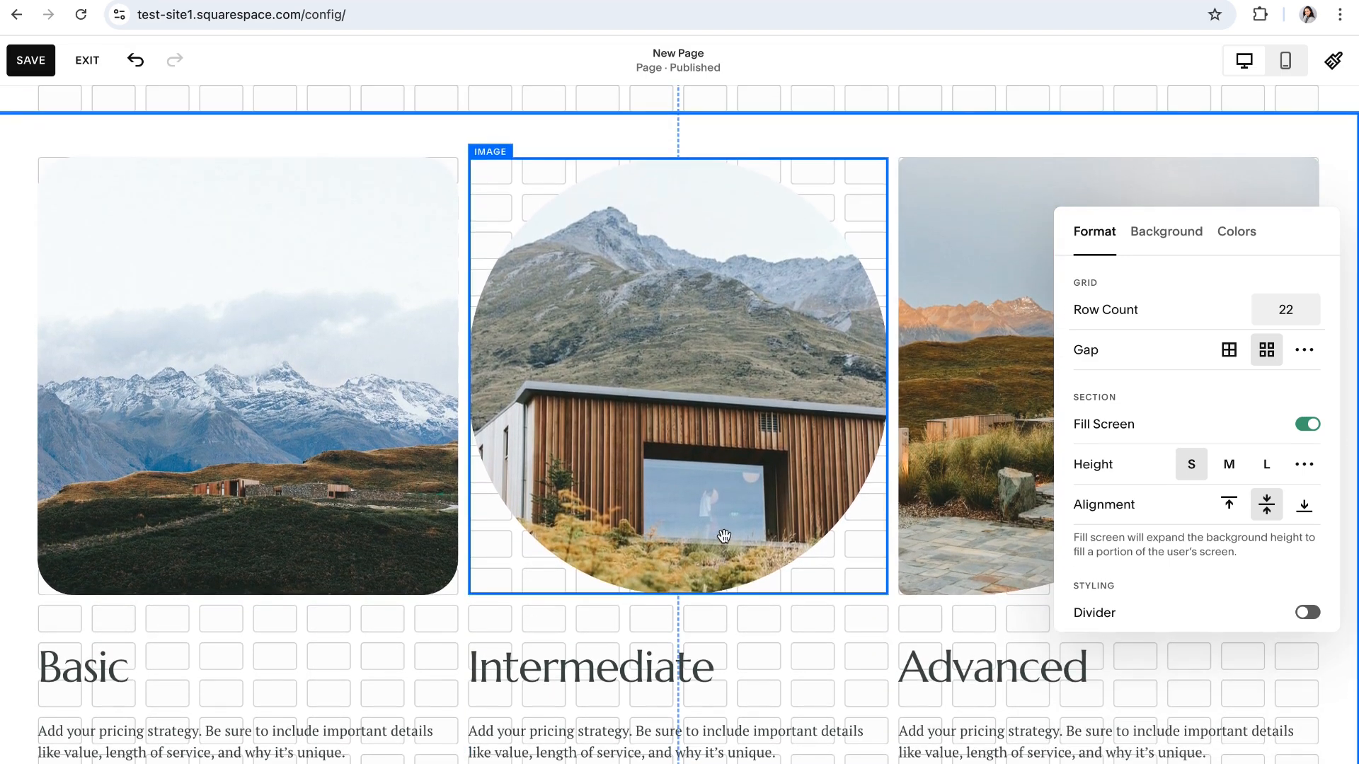
left_click(740, 609)
scroll(740, 609, "down", 1)
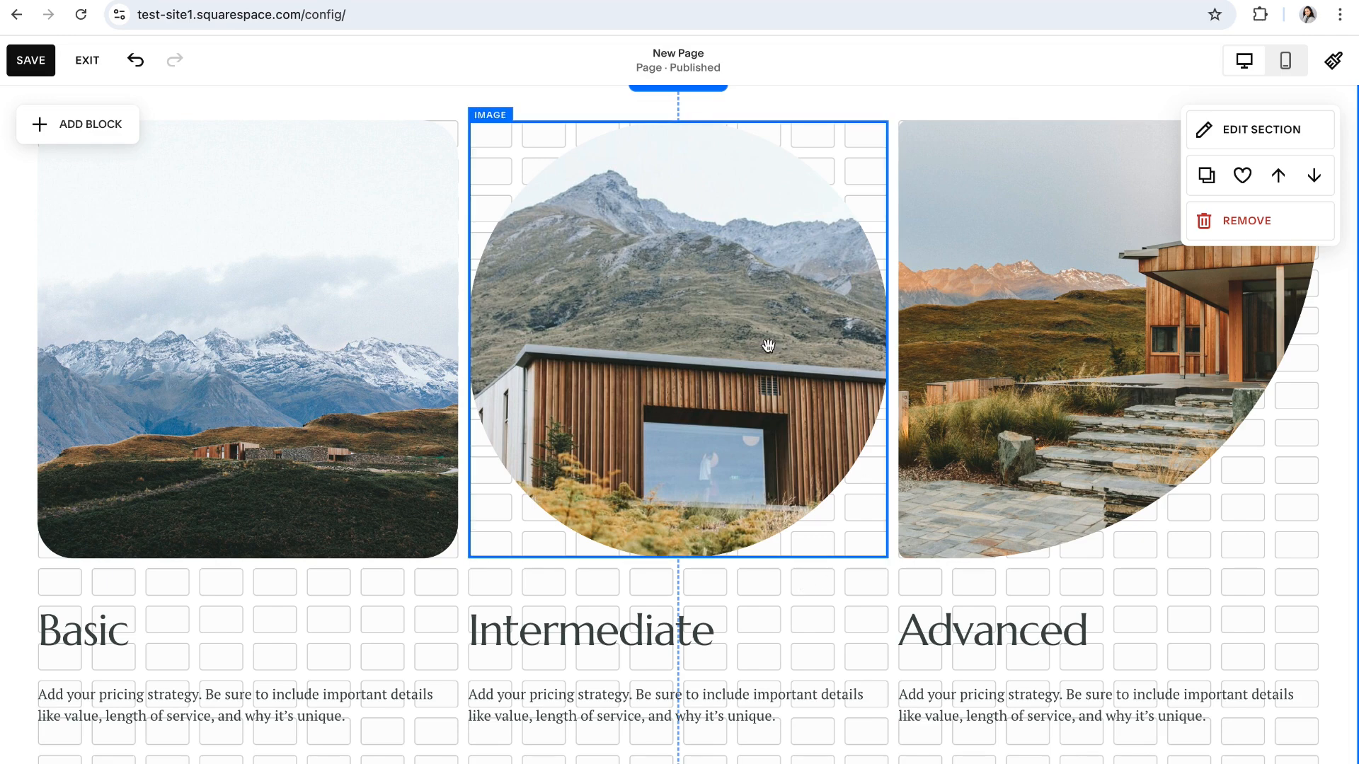
Step: Select the Intermediate column's Book button, open its image's editing options, and close them without changes
scroll(656, 540, "down", 3)
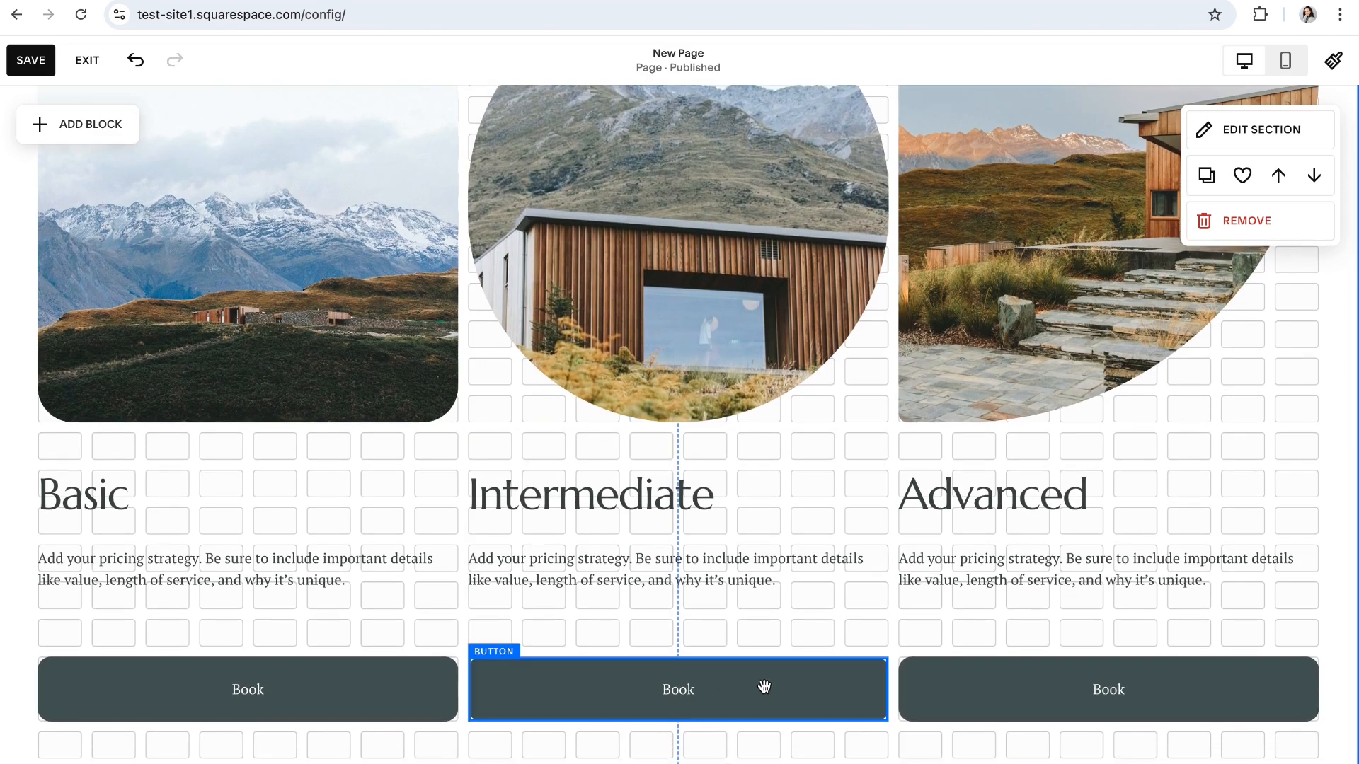
mouse_move(724, 689)
left_mouse_down()
mouse_move(622, 625)
mouse_move(762, 555)
mouse_move(896, 651)
mouse_move(758, 707)
mouse_move(725, 687)
left_mouse_up()
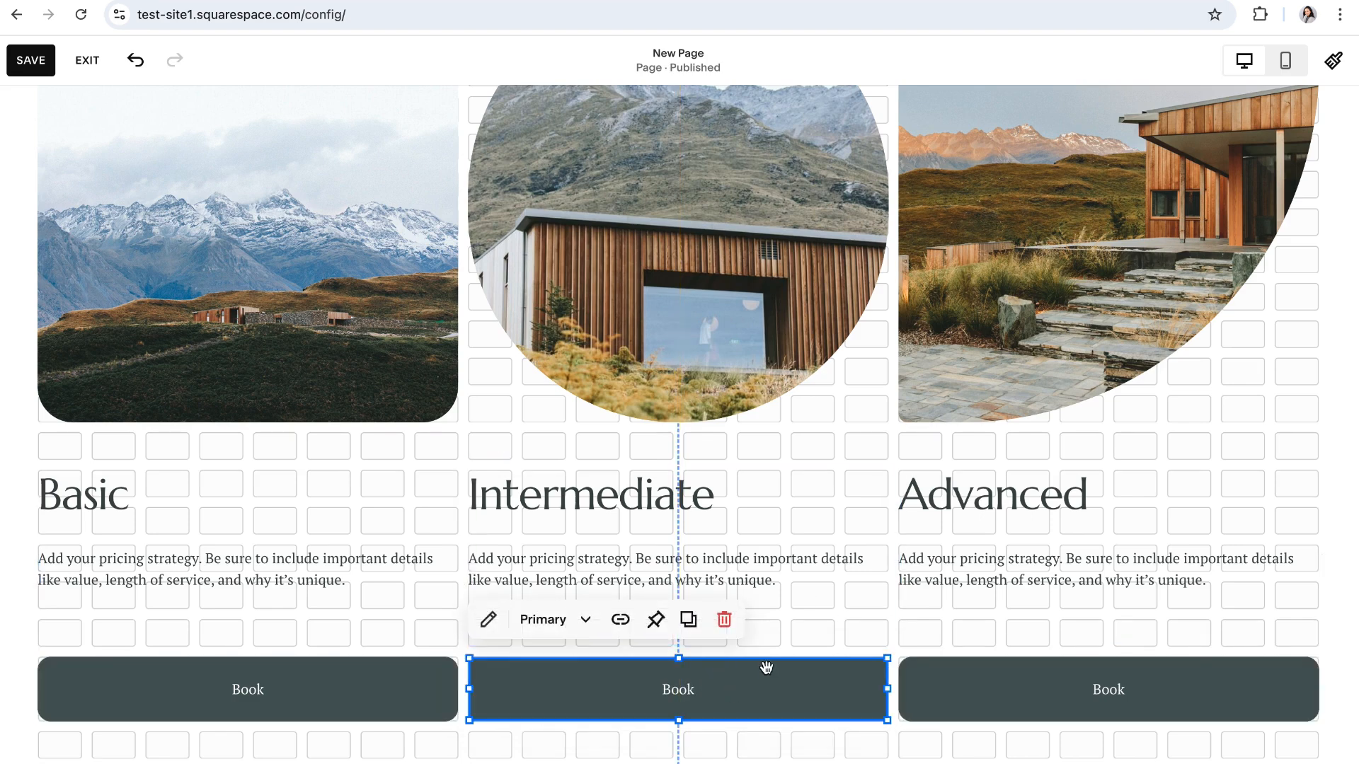
scroll(767, 668, "up", 4)
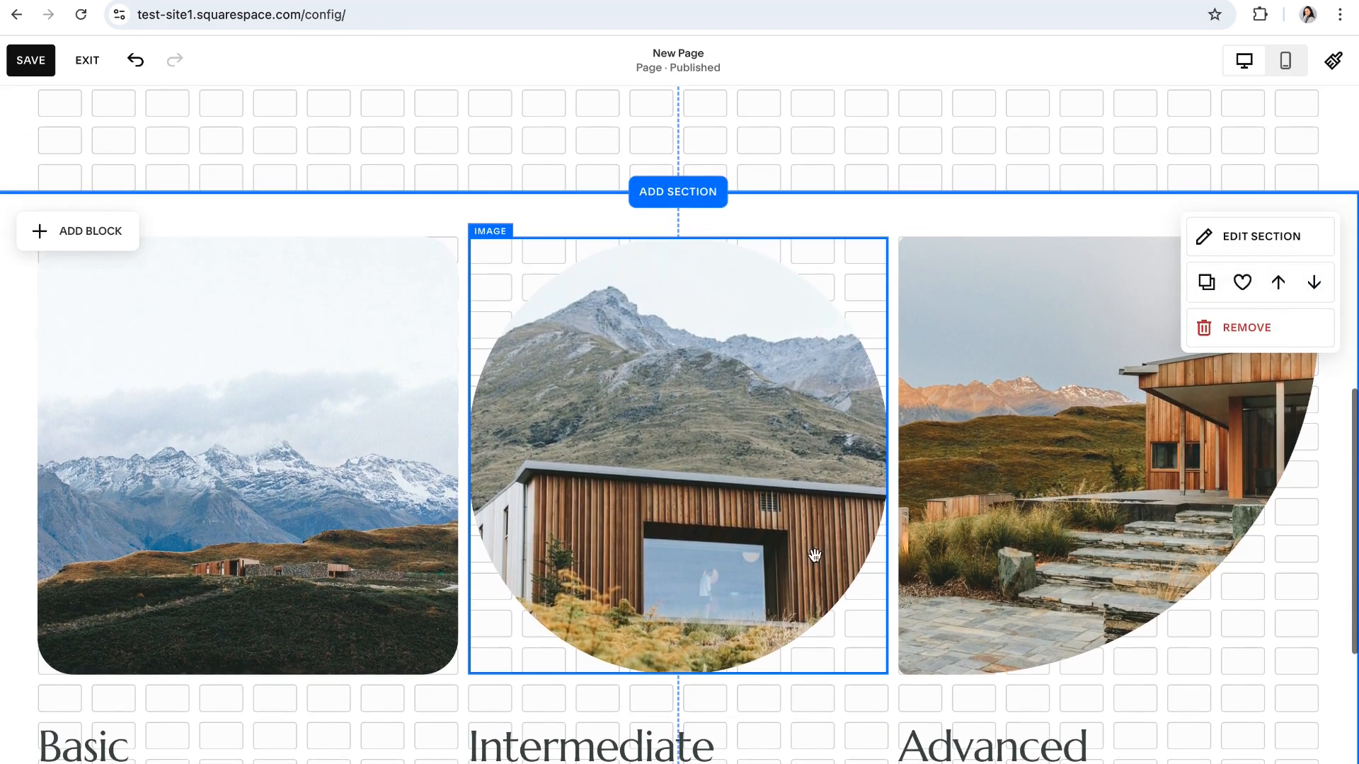
left_click(651, 481)
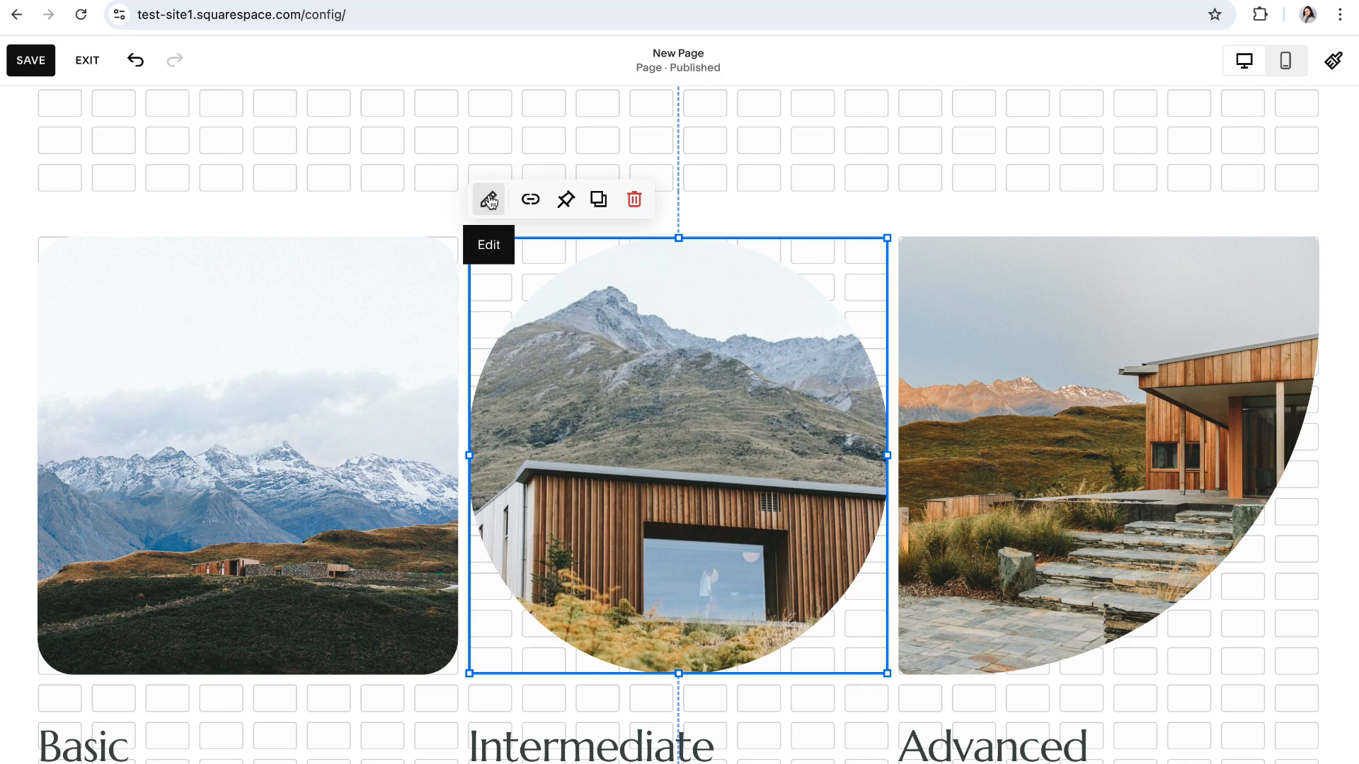
double_click(700, 422)
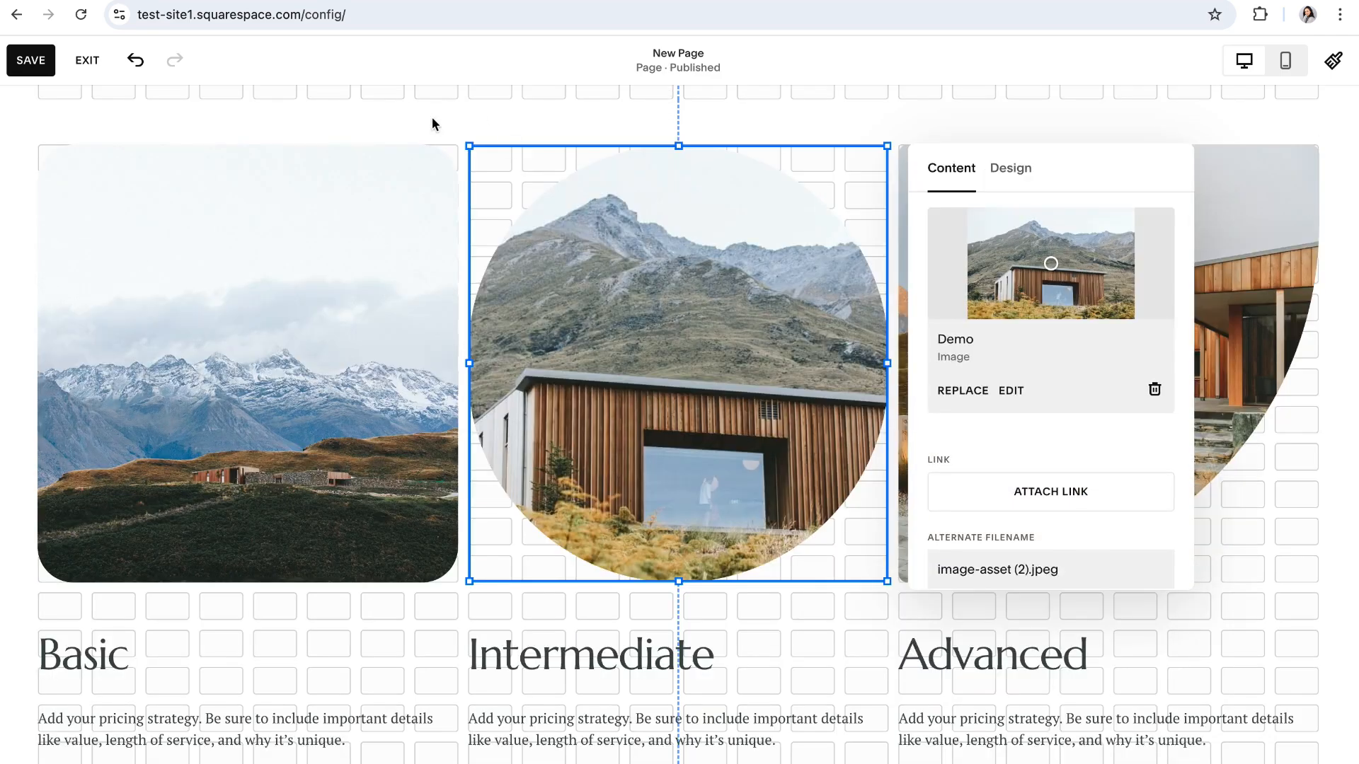
left_click(432, 119)
Step: Look through the block types that can be added to the services section and close the list
scroll(749, 436, "down", 1)
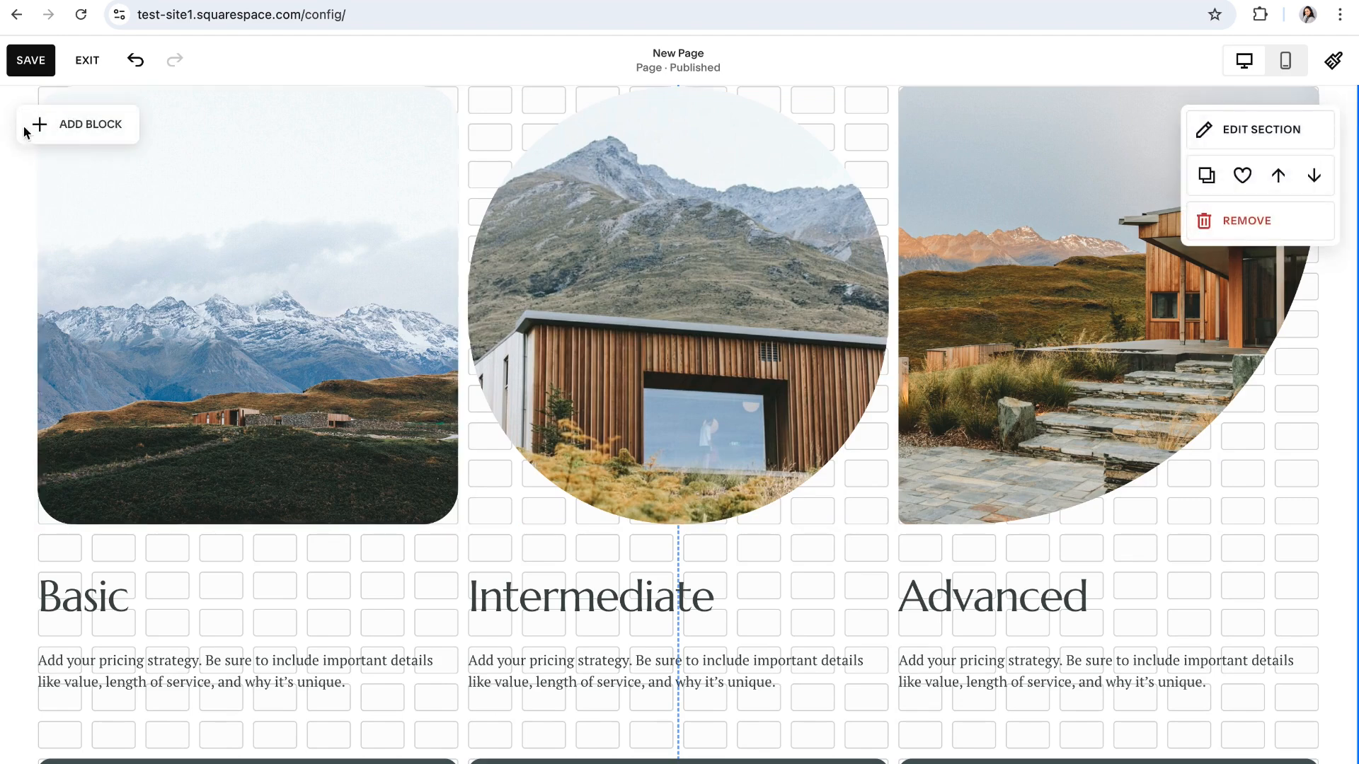
left_click(77, 132)
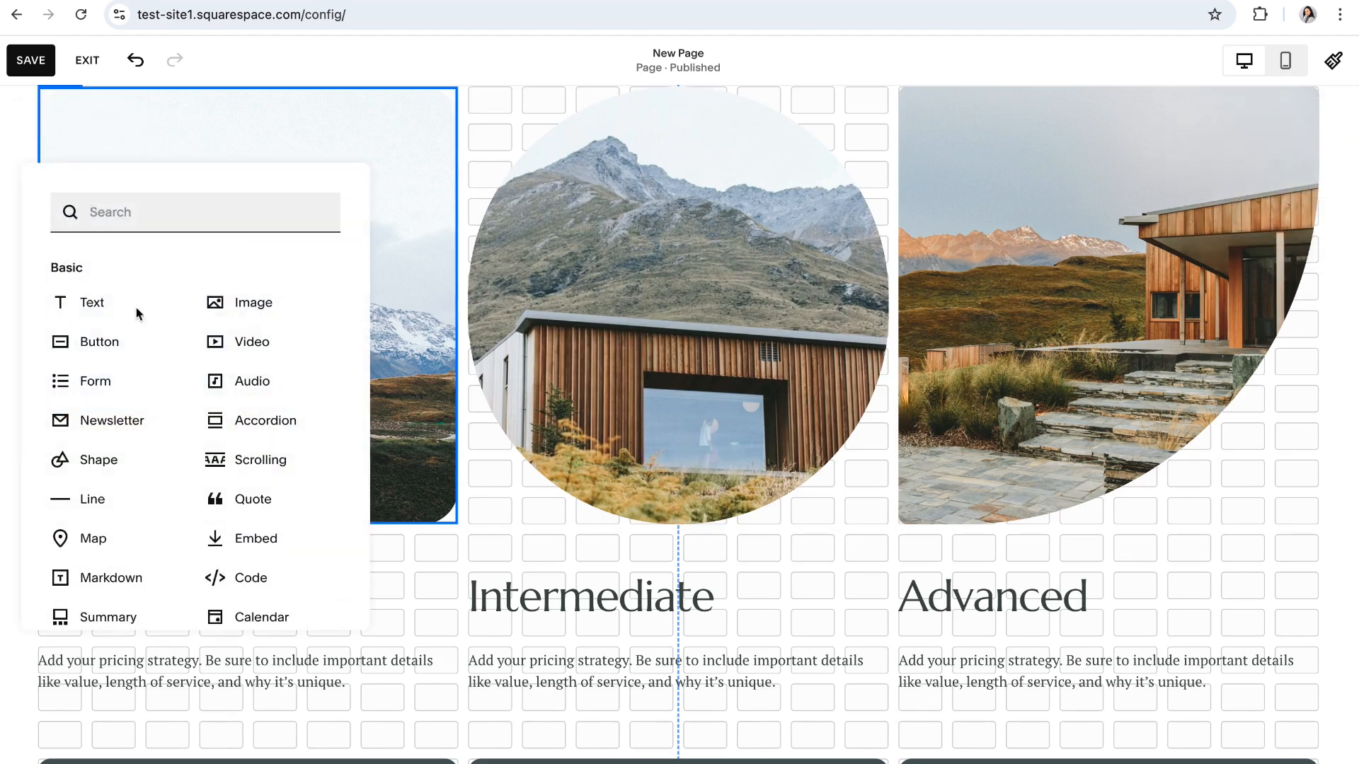
scroll(198, 464, "down", 4)
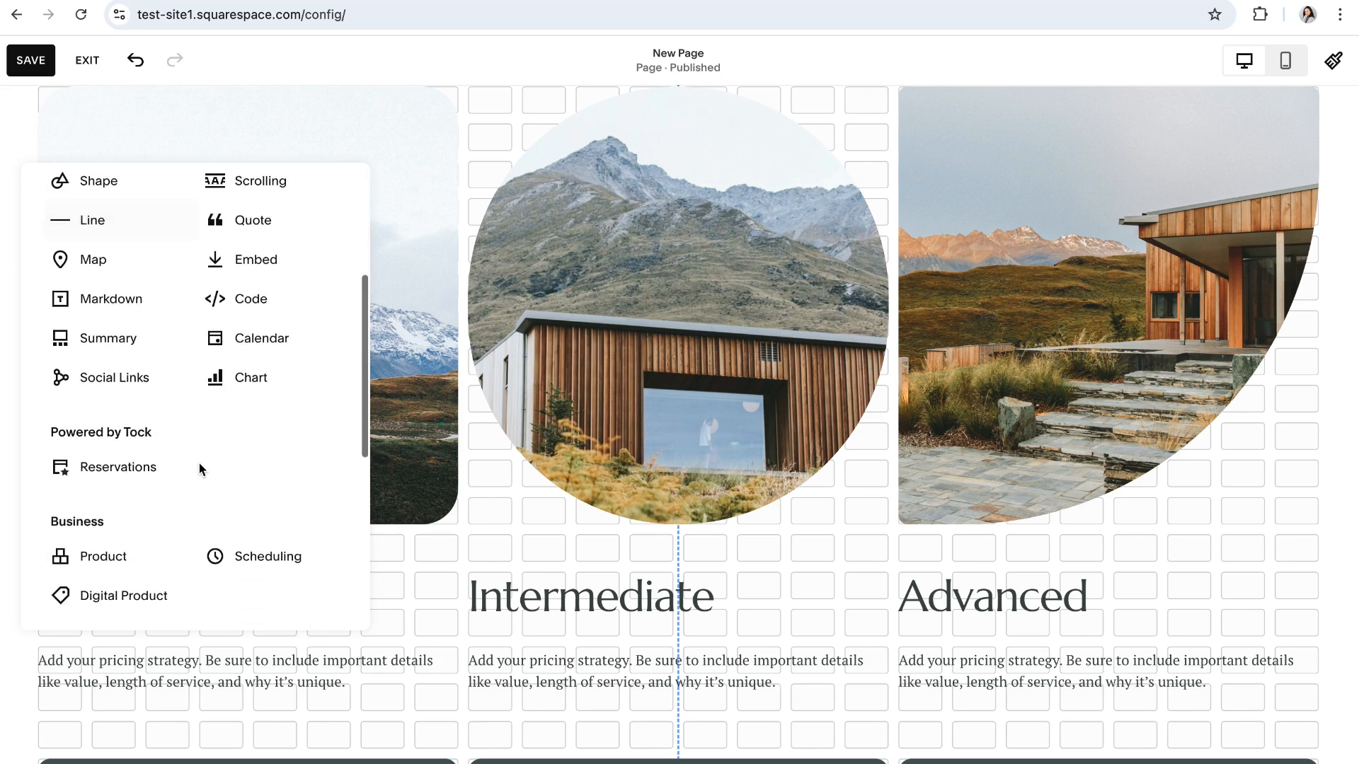
scroll(198, 463, "down", 2)
scroll(199, 464, "up", 5)
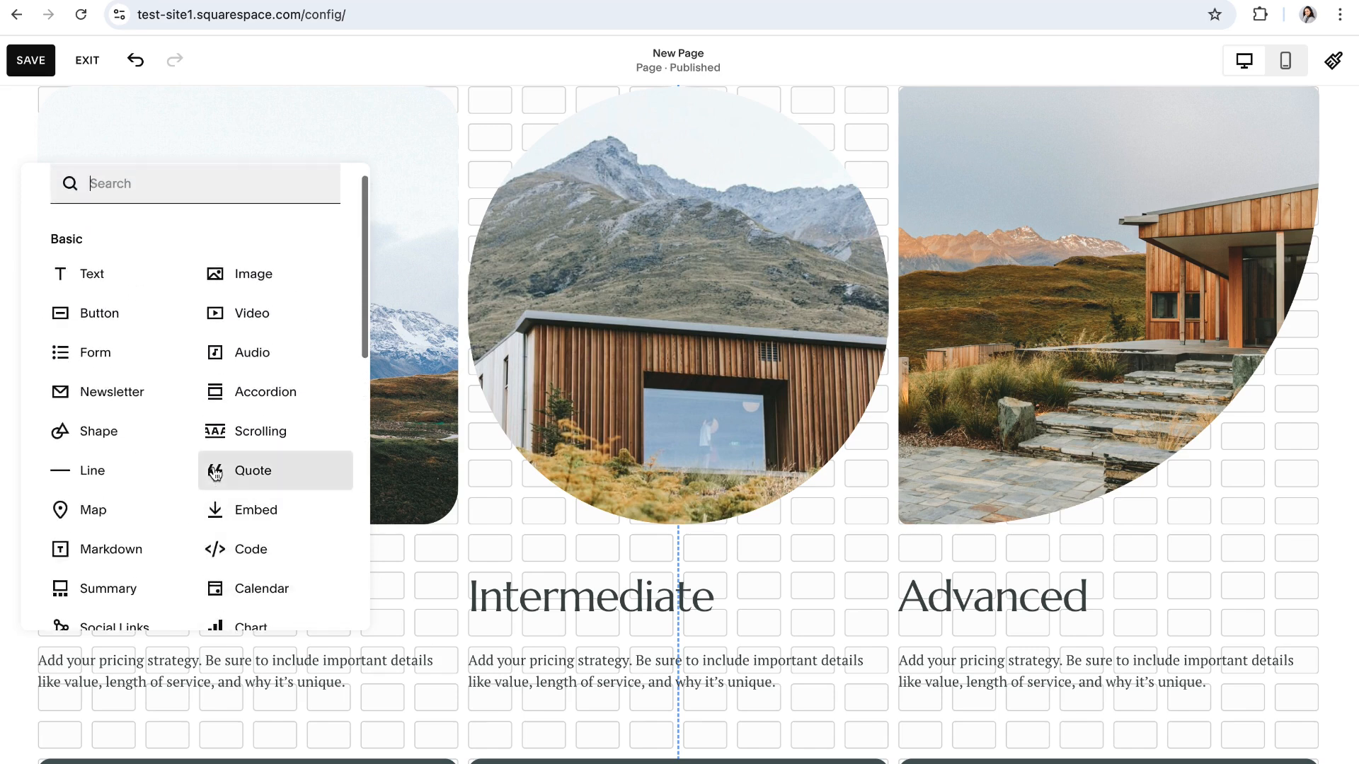
scroll(216, 473, "up", 1)
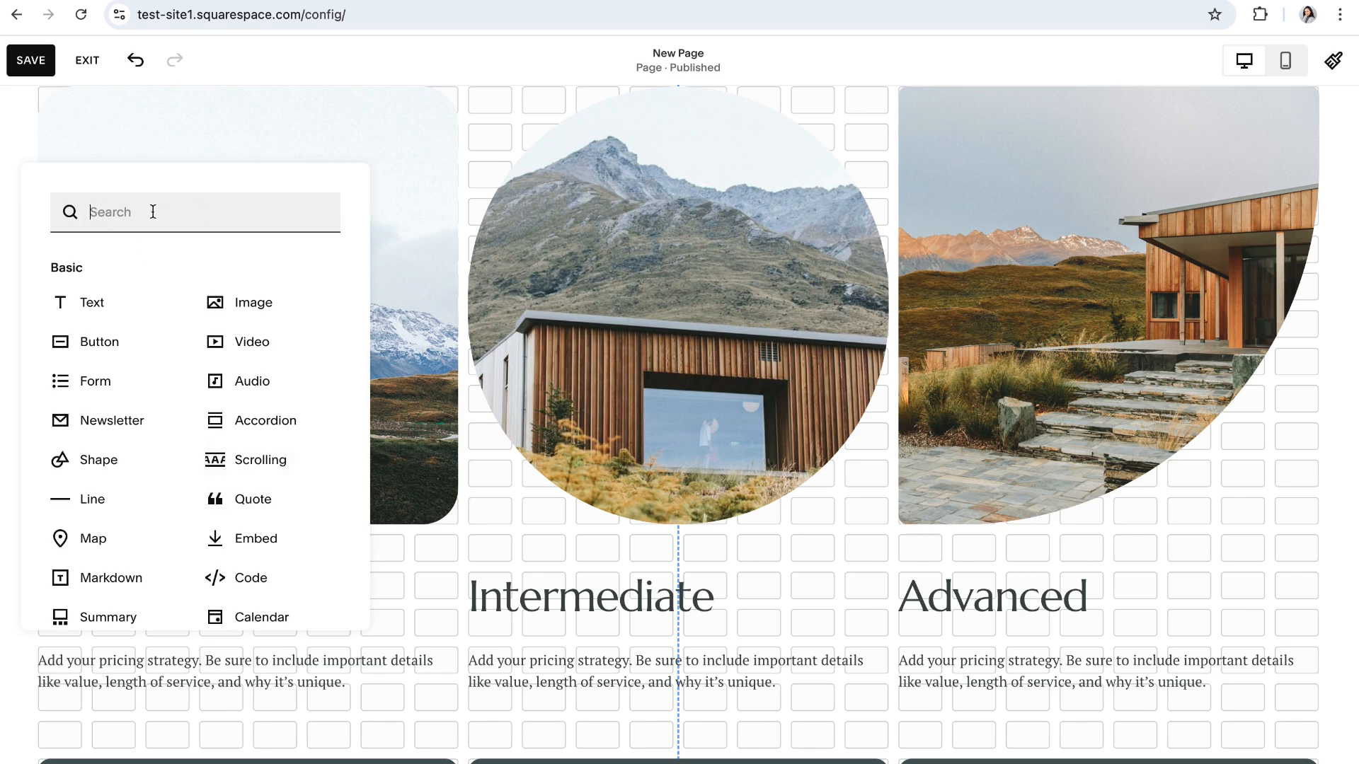
left_click(494, 553)
Step: Save the changes to New Page and exit the page editor
scroll(576, 552, "up", 6)
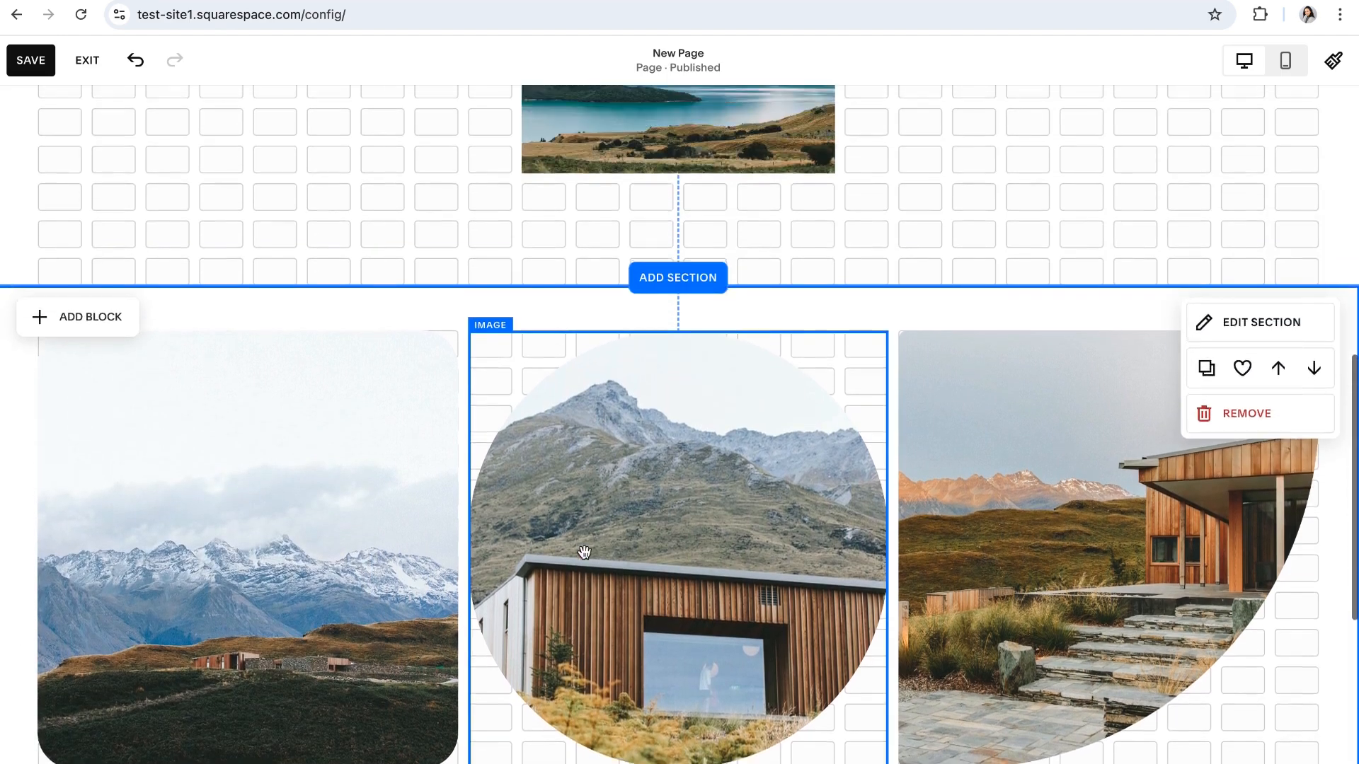
scroll(434, 508, "up", 5)
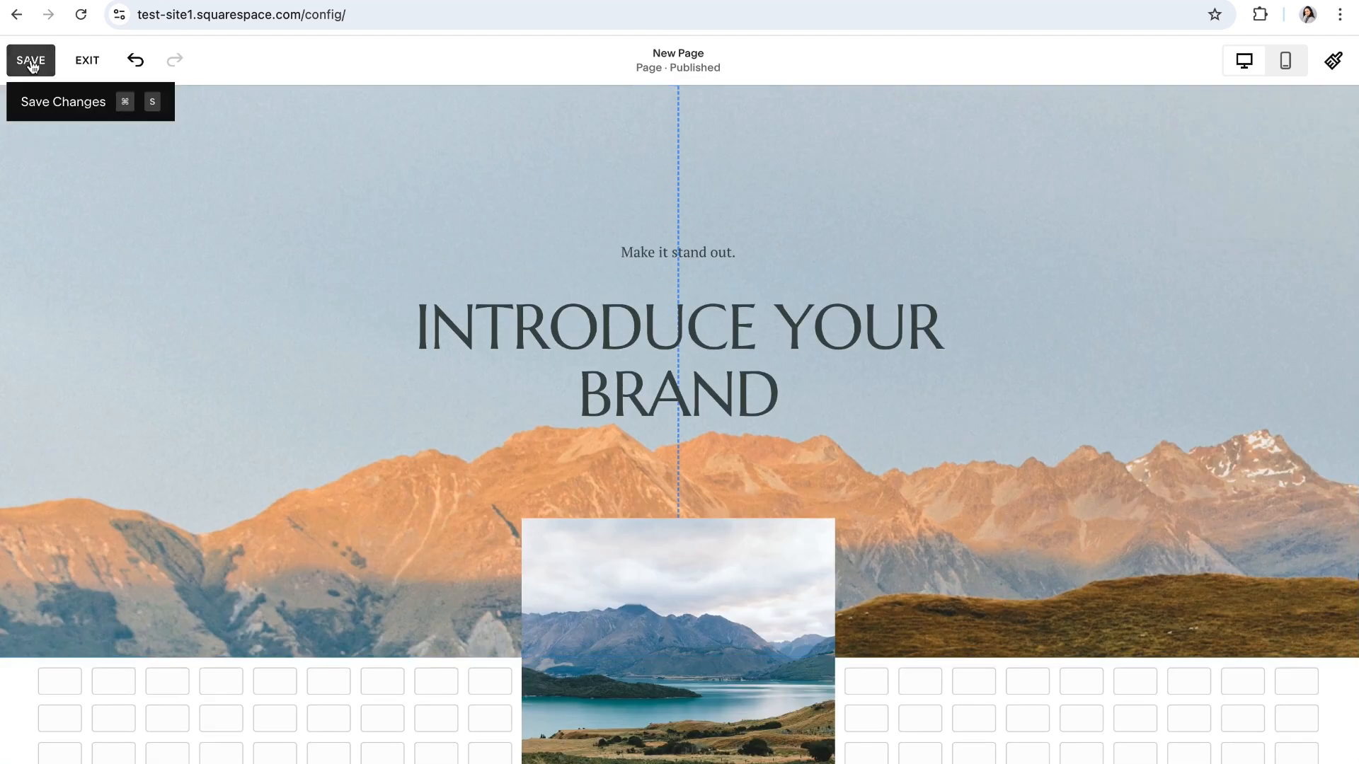
left_click(30, 60)
mouse_move(309, 188)
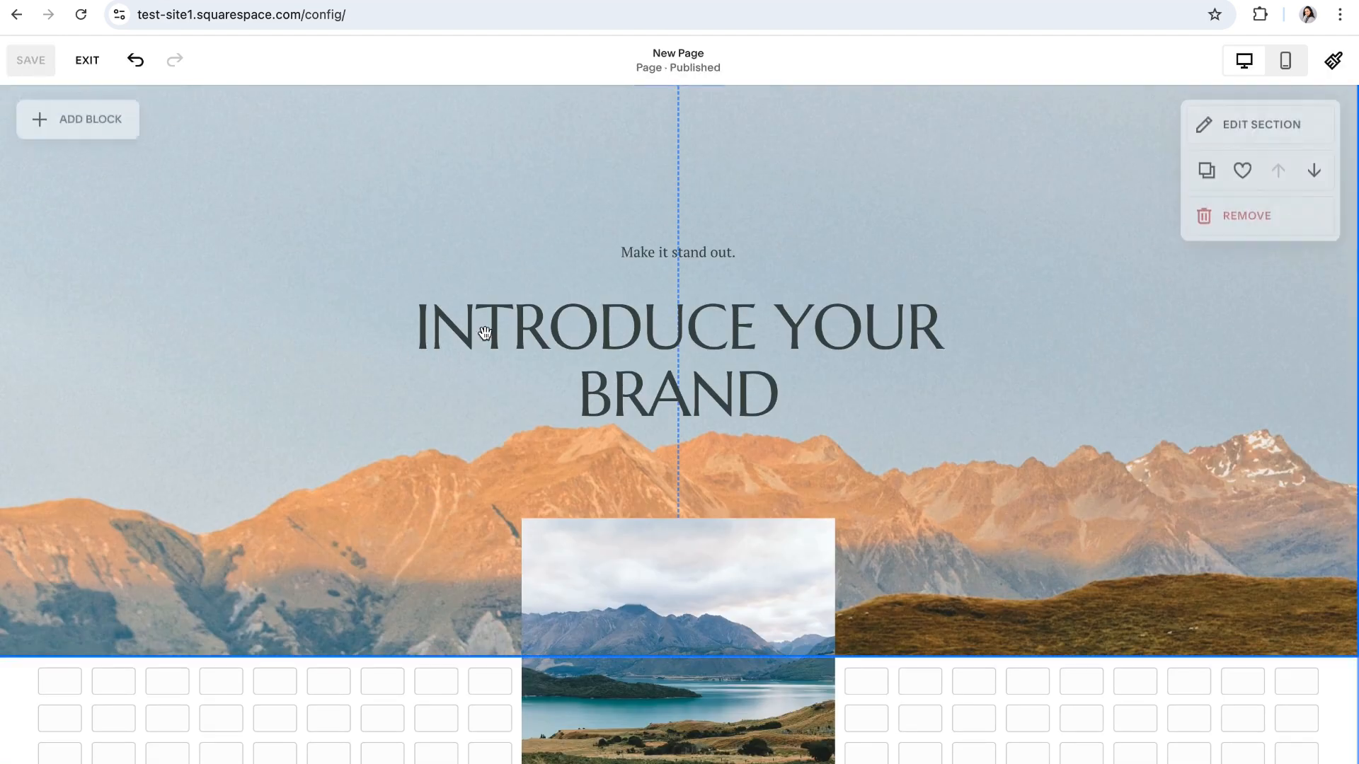
scroll(310, 230, "down", 2)
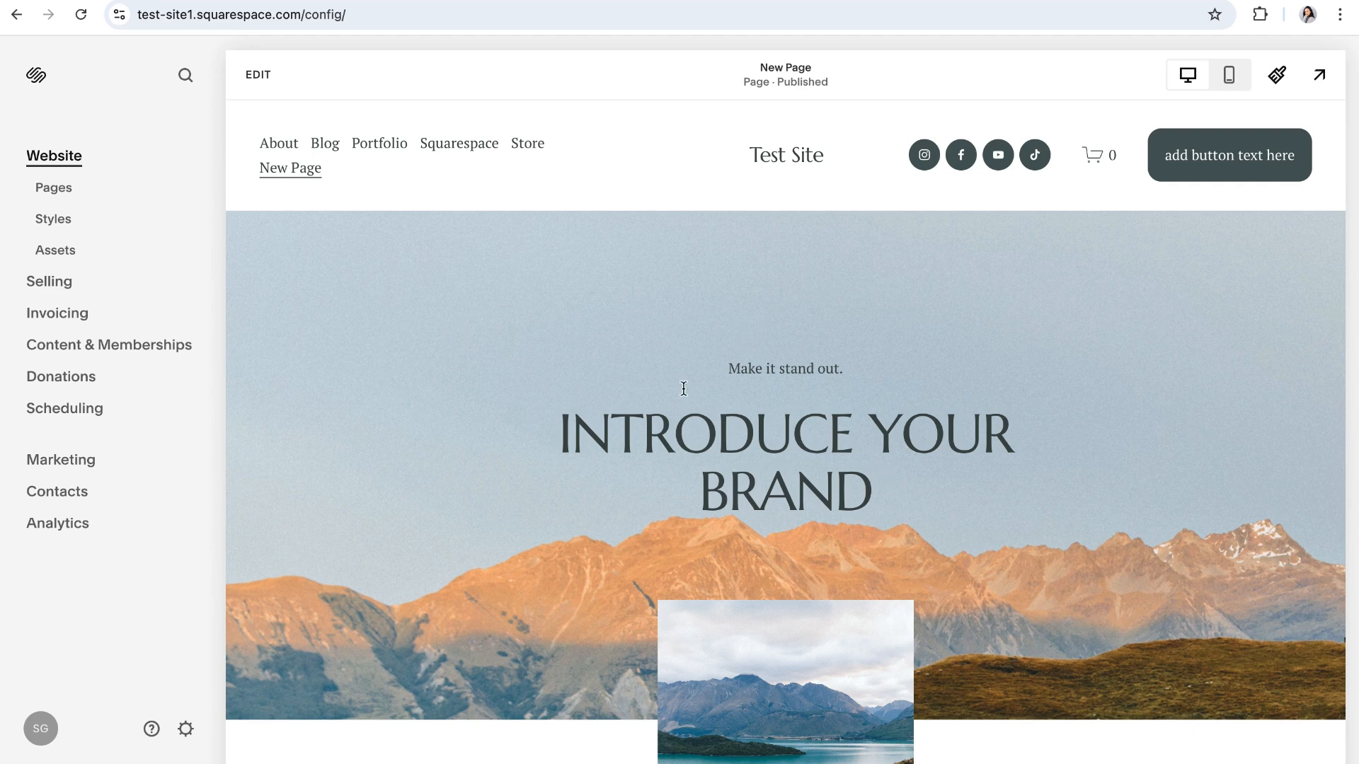
Step: Switch the New Page preview to mobile view and open the page for editing
scroll(614, 444, "down", 2)
scroll(615, 445, "up", 2)
left_click(1231, 82)
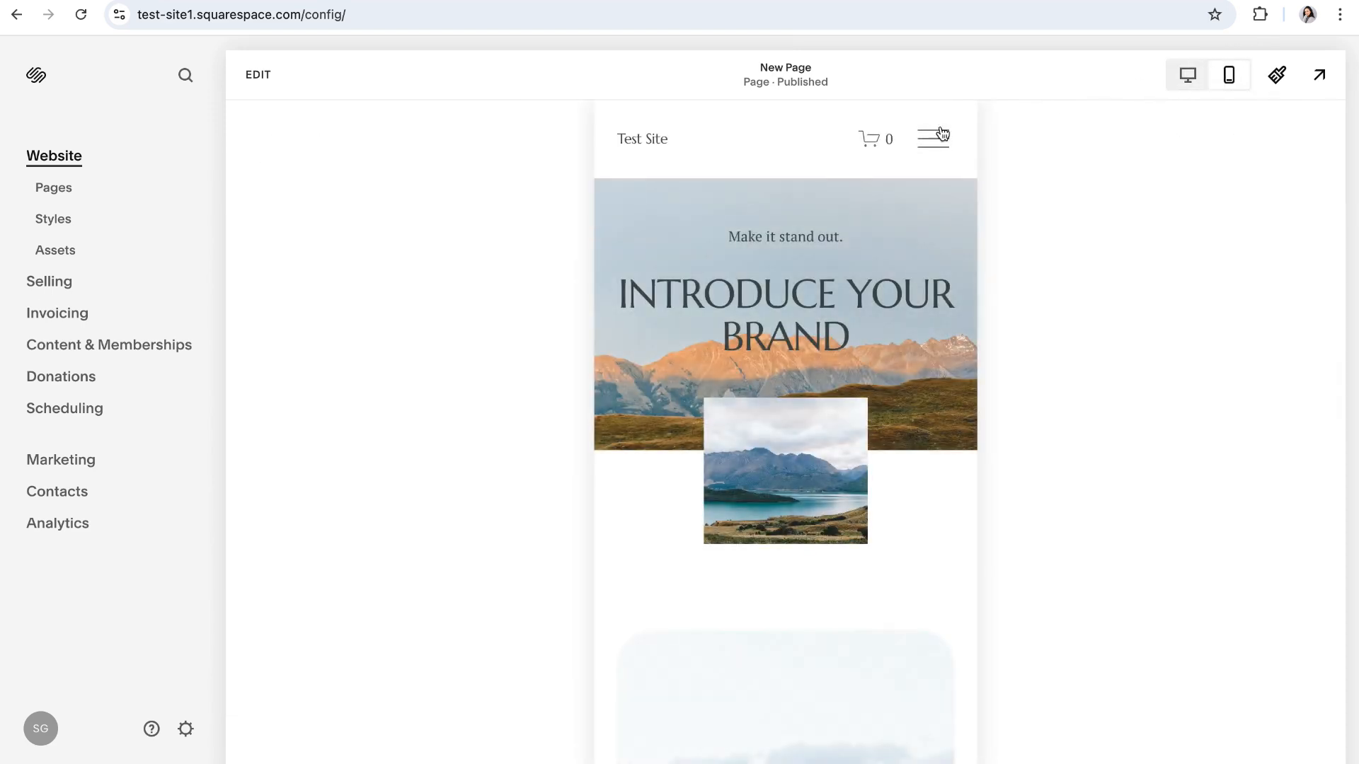
left_click(257, 78)
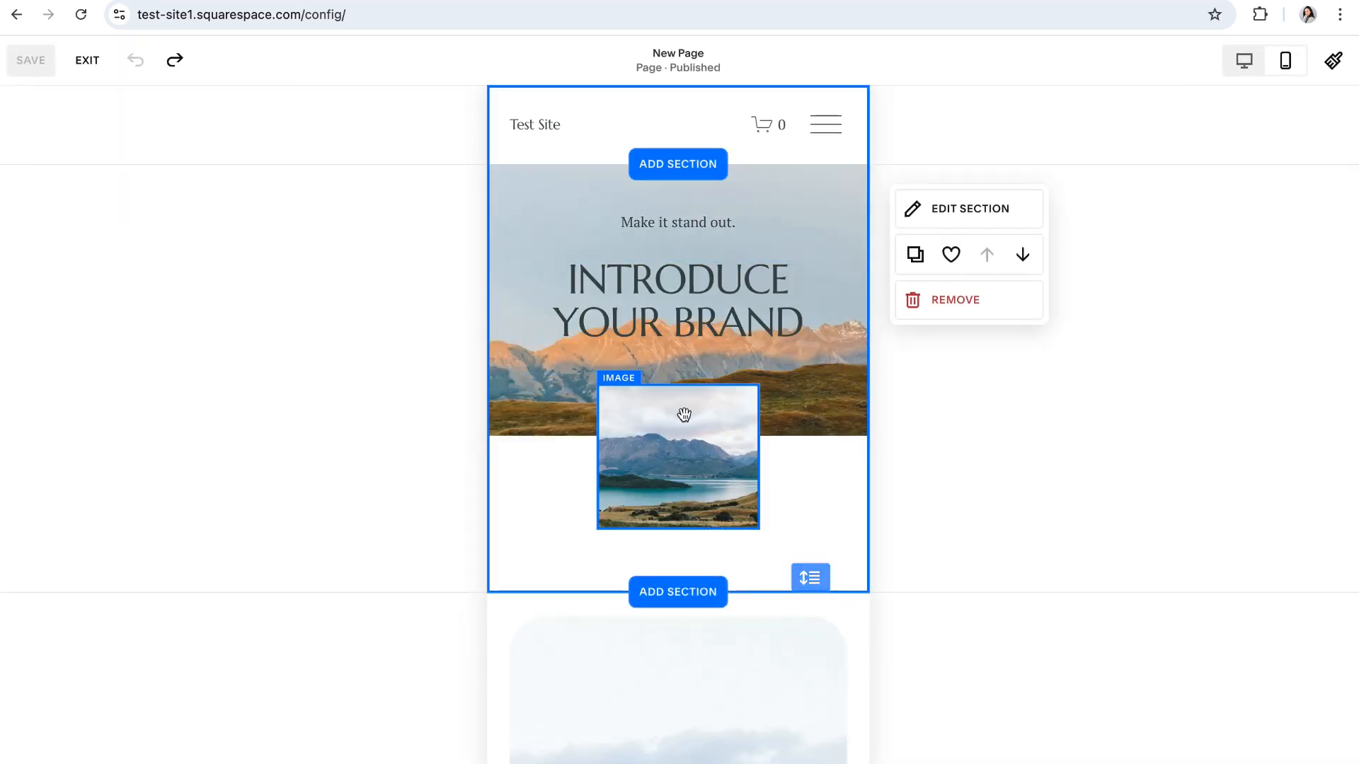
Step: Try shifting the intro heading to the right and the lake image to the left edge in the mobile layout
mouse_move(686, 416)
left_mouse_down()
mouse_move(625, 485)
mouse_move(687, 419)
mouse_move(697, 428)
left_mouse_up()
left_click_drag(719, 304, 787, 312)
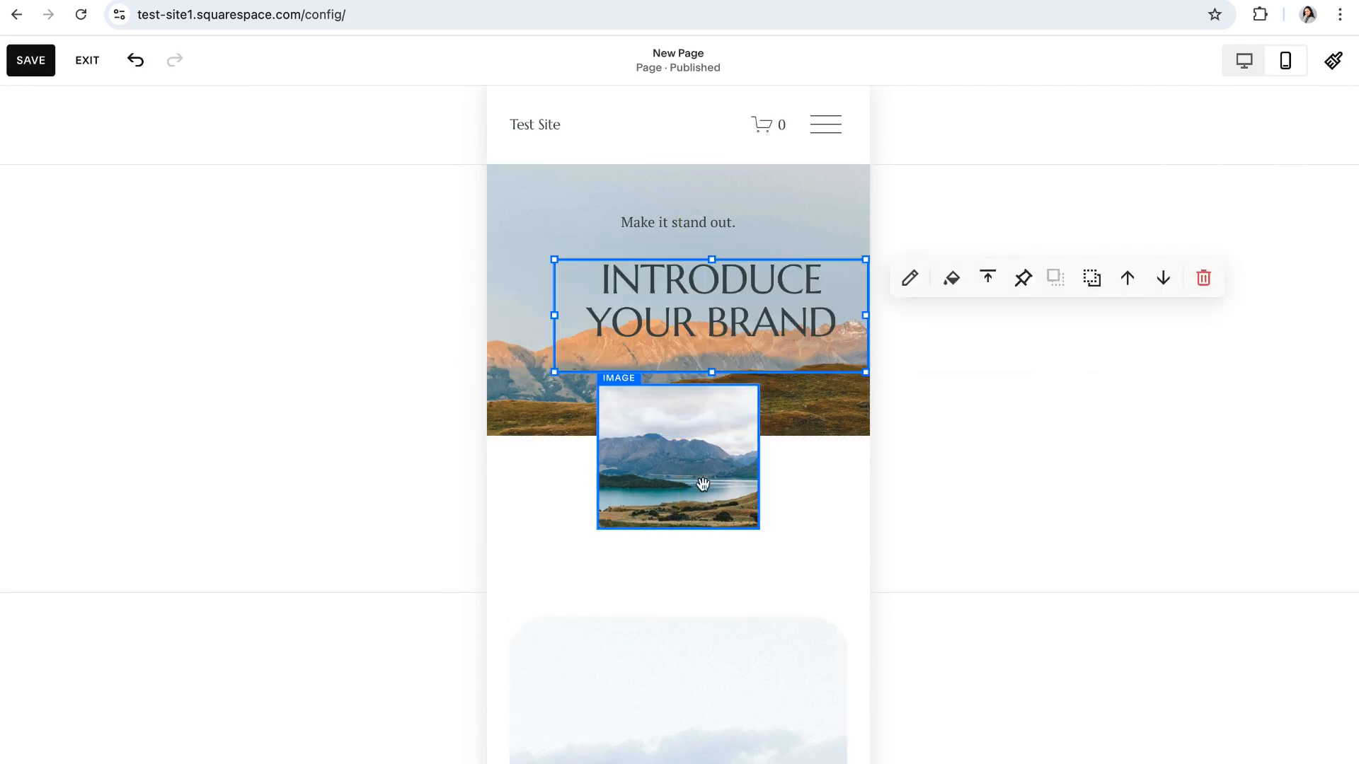
left_click_drag(706, 464, 596, 489)
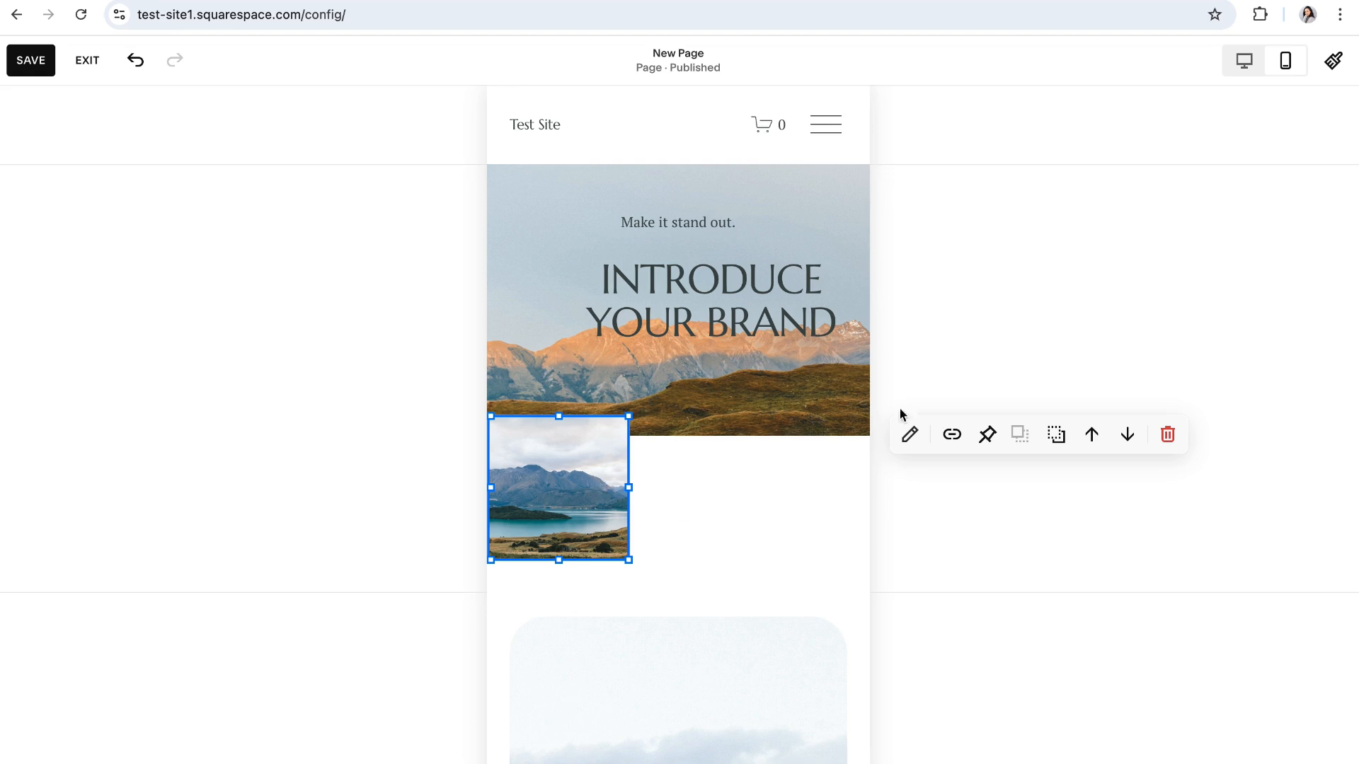
key("ctrl+z")
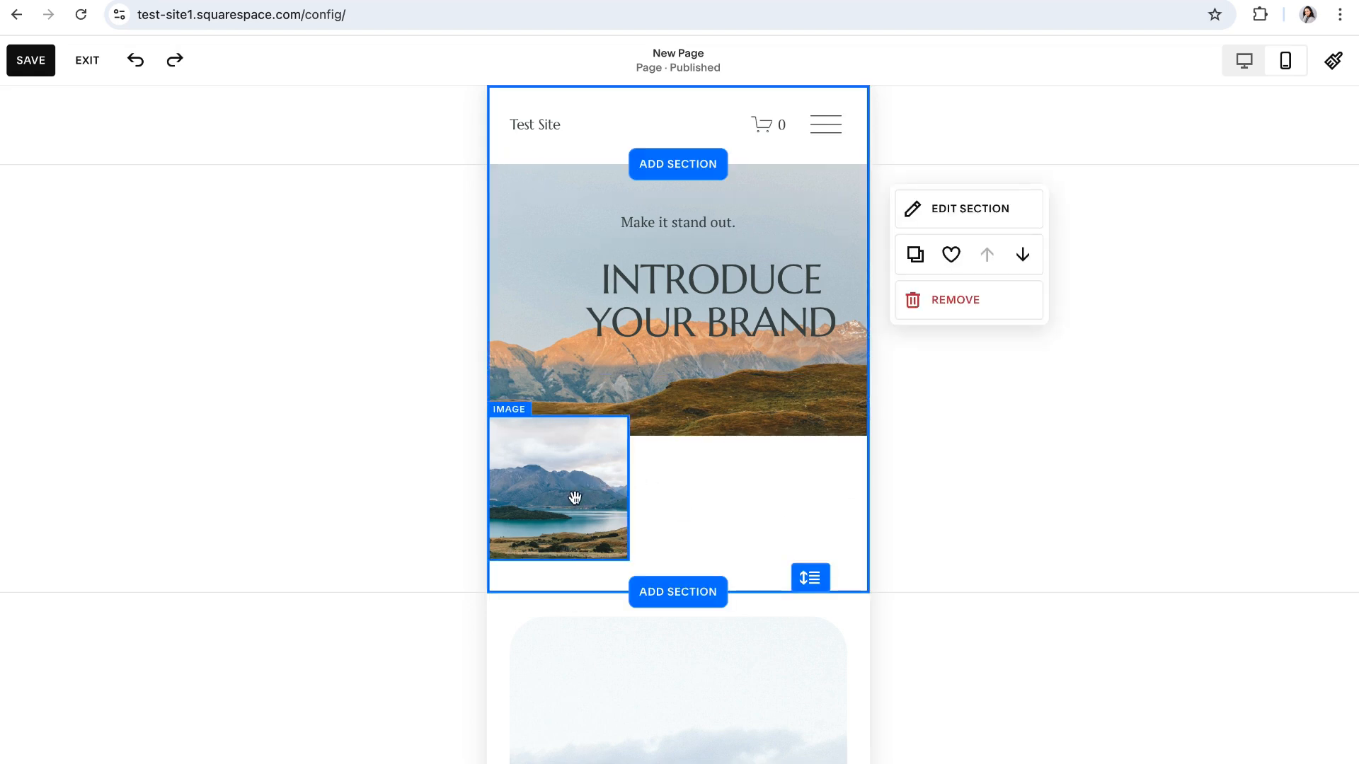
Step: Center the lake image across the lower edge of the mobile intro background and recenter the heading above it
left_click_drag(574, 498, 685, 486)
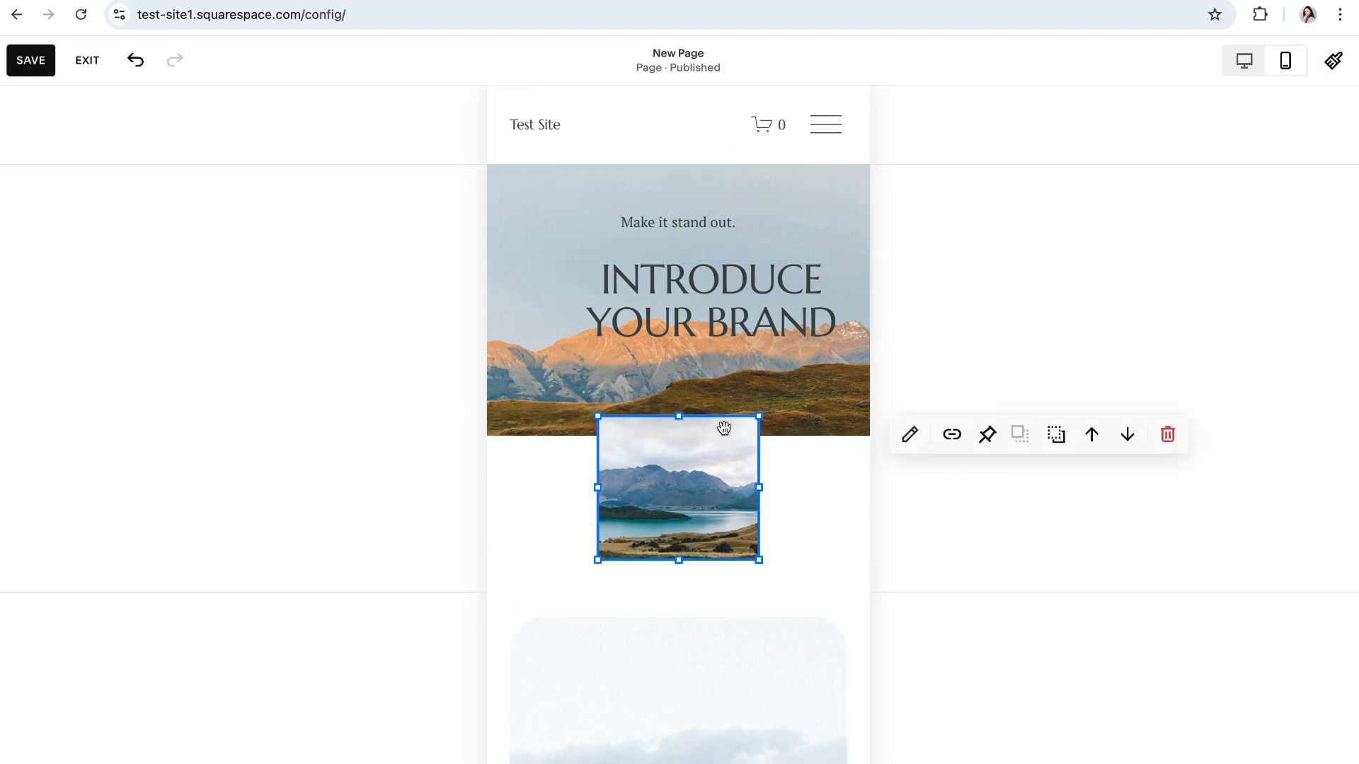
left_click_drag(757, 338, 724, 338)
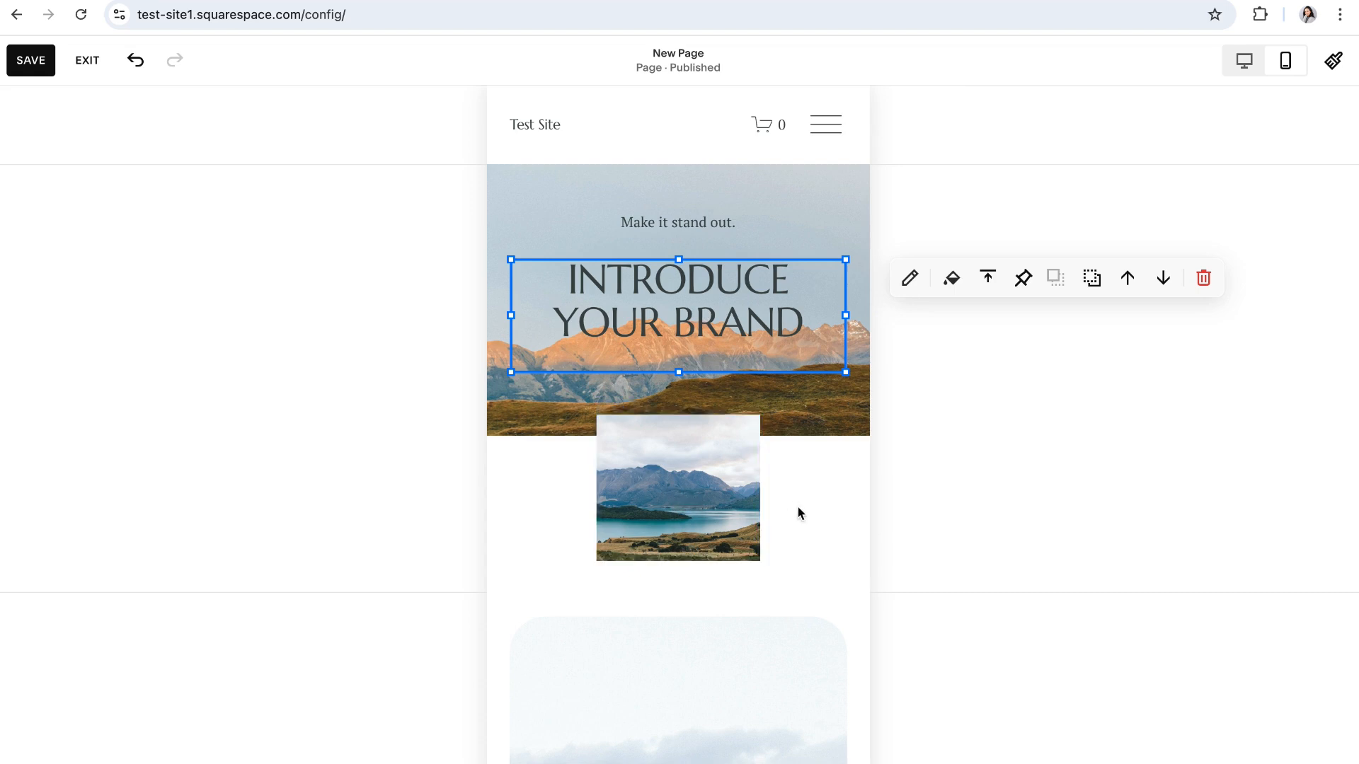
scroll(795, 507, "down", 4)
scroll(809, 507, "up", 4)
left_click(836, 467)
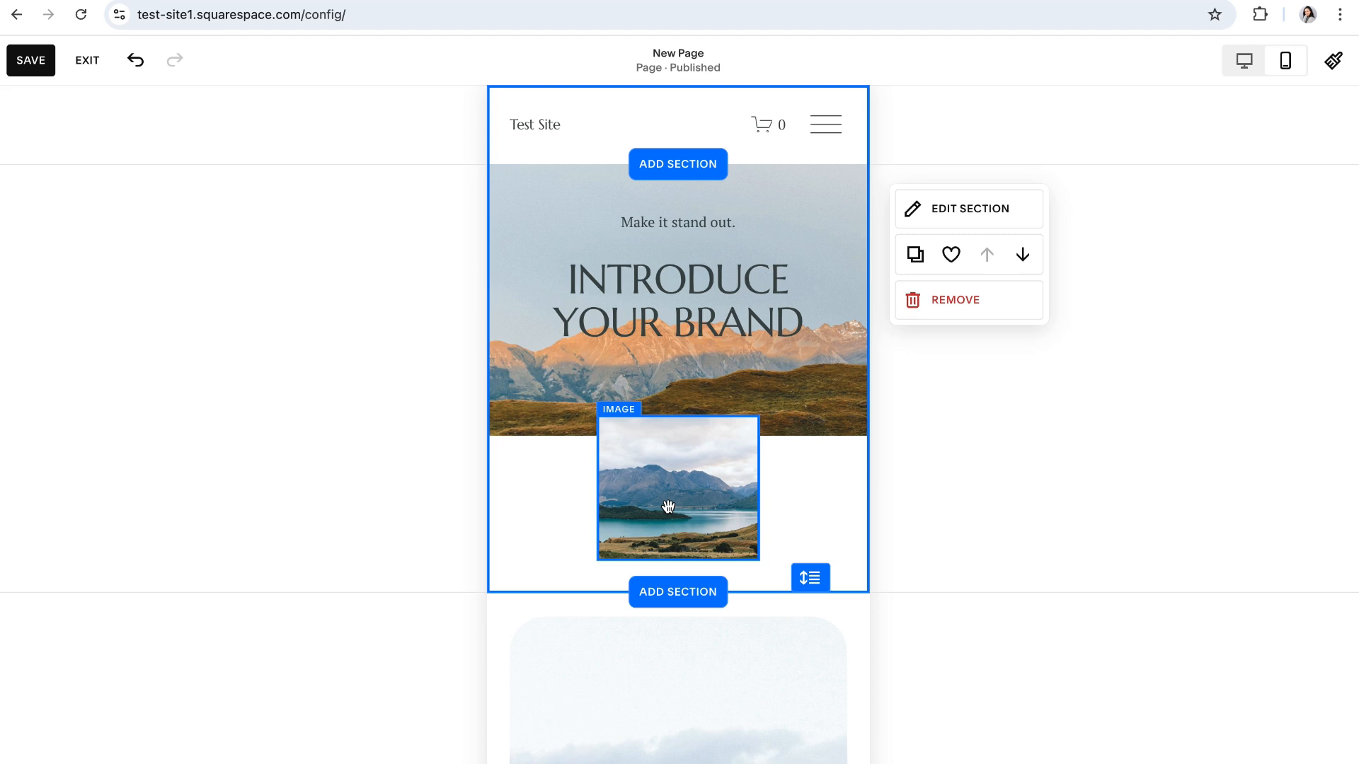
Step: Save the mobile layout, exit the page editor and return the preview to desktop view
left_click(30, 65)
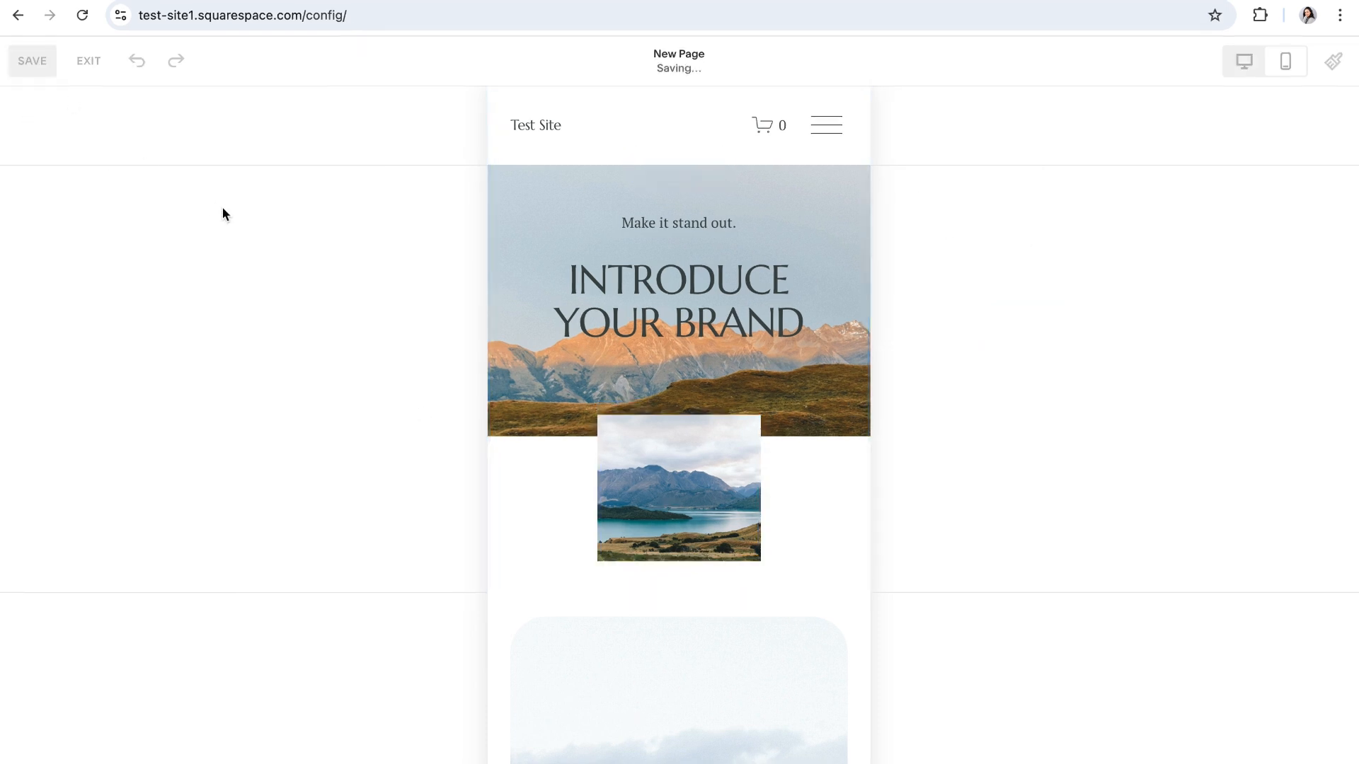
left_click(88, 62)
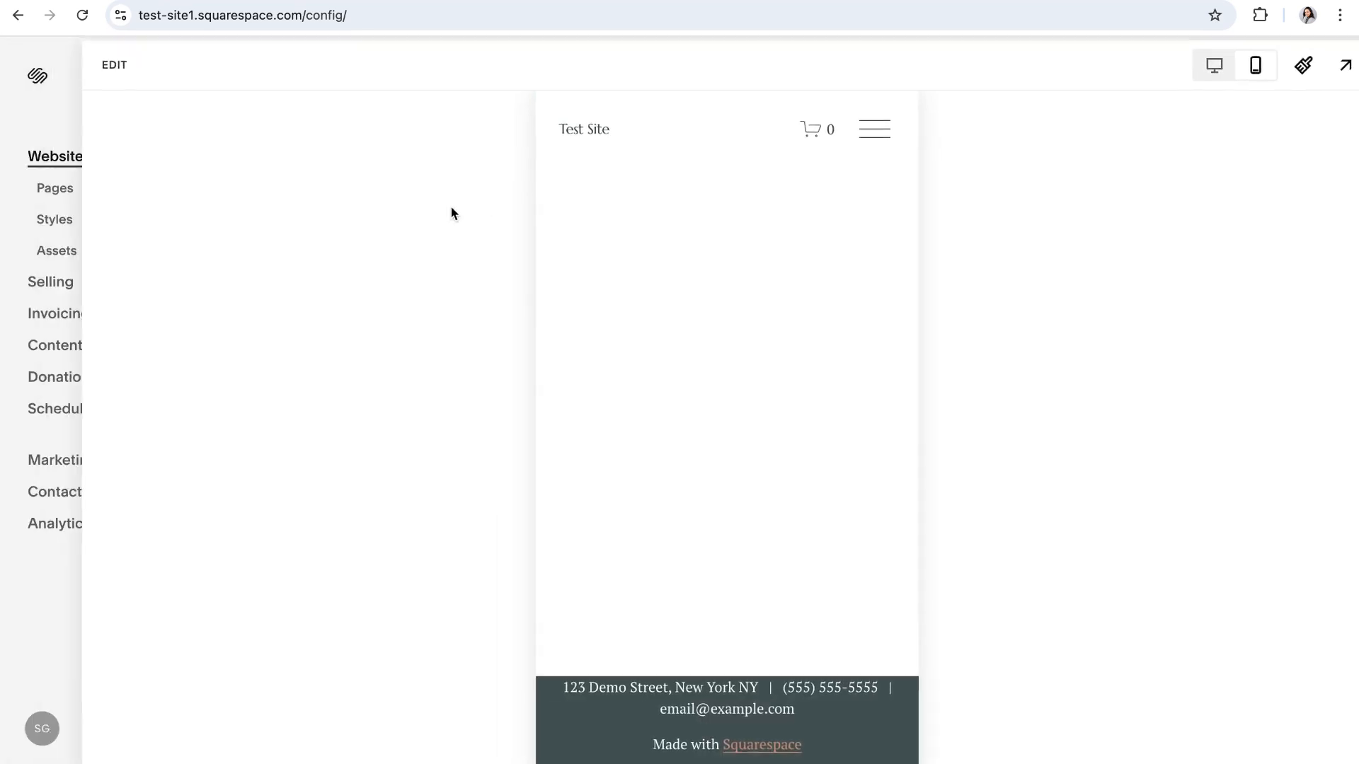
left_click(1188, 78)
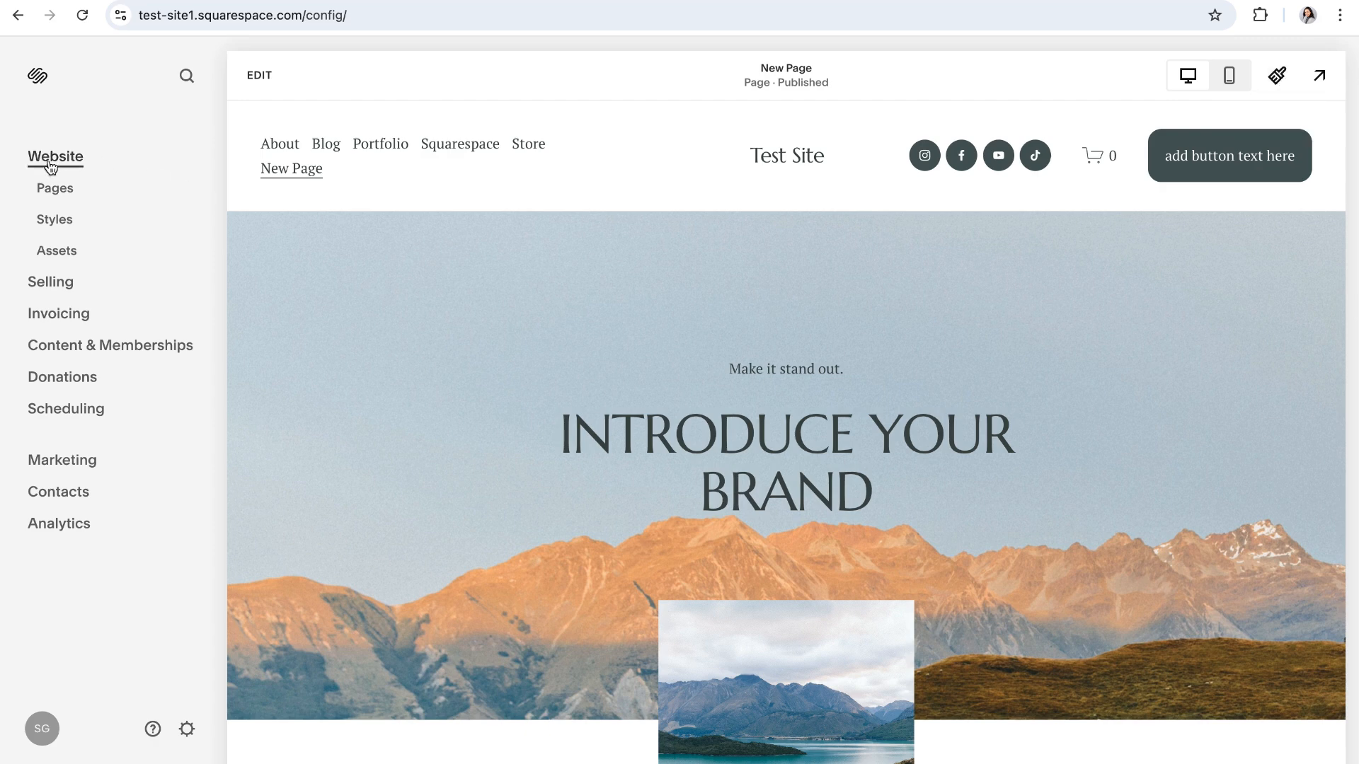
Step: Open the Site Styles and look over the theme, font, color, button and form categories
left_click(67, 225)
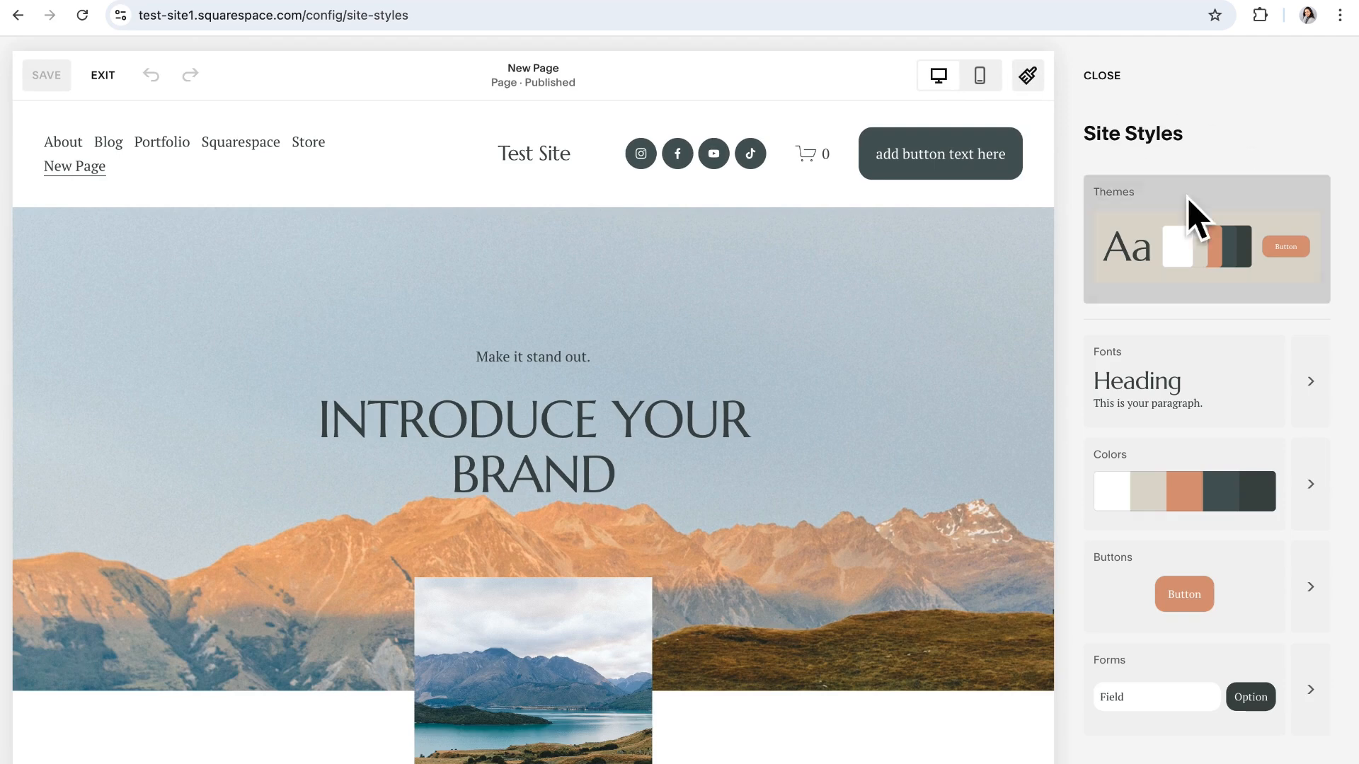
scroll(1171, 227, "down", 2)
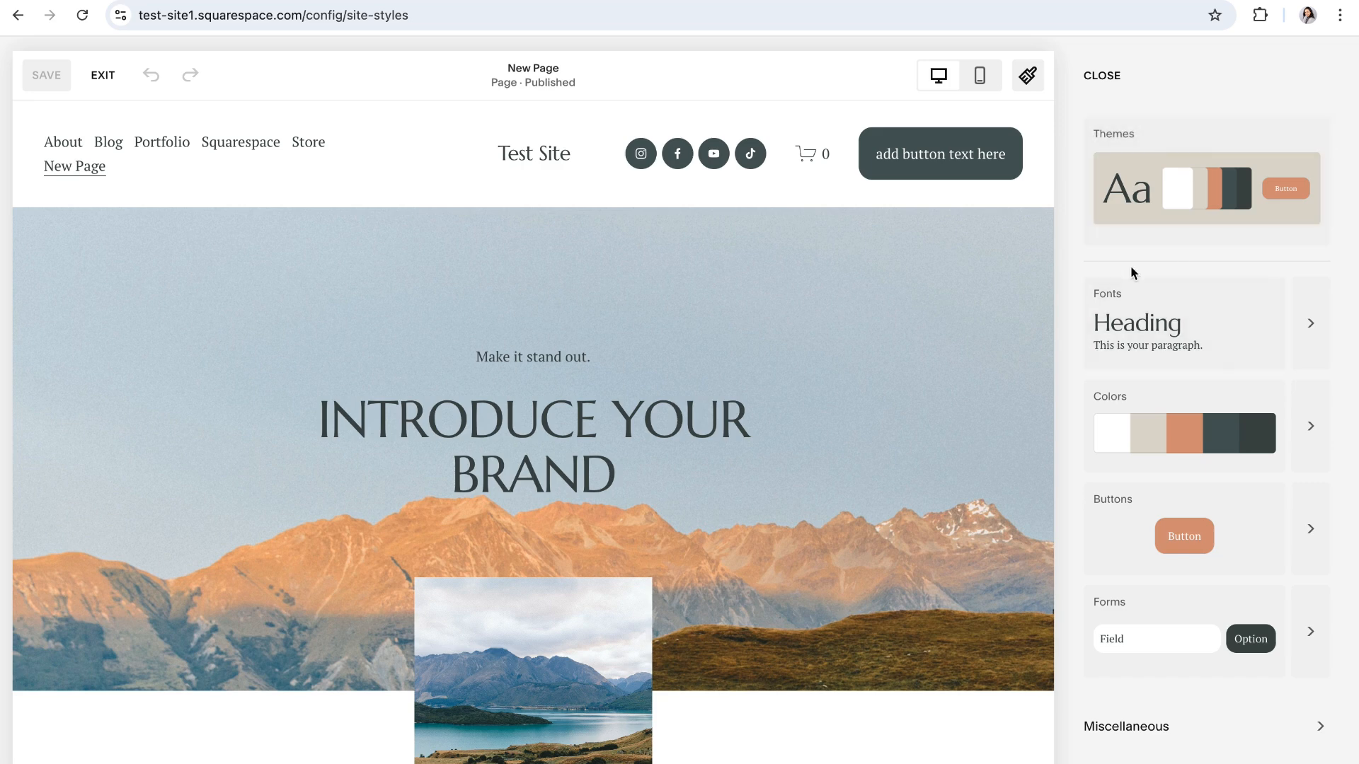
scroll(1171, 342, "up", 1)
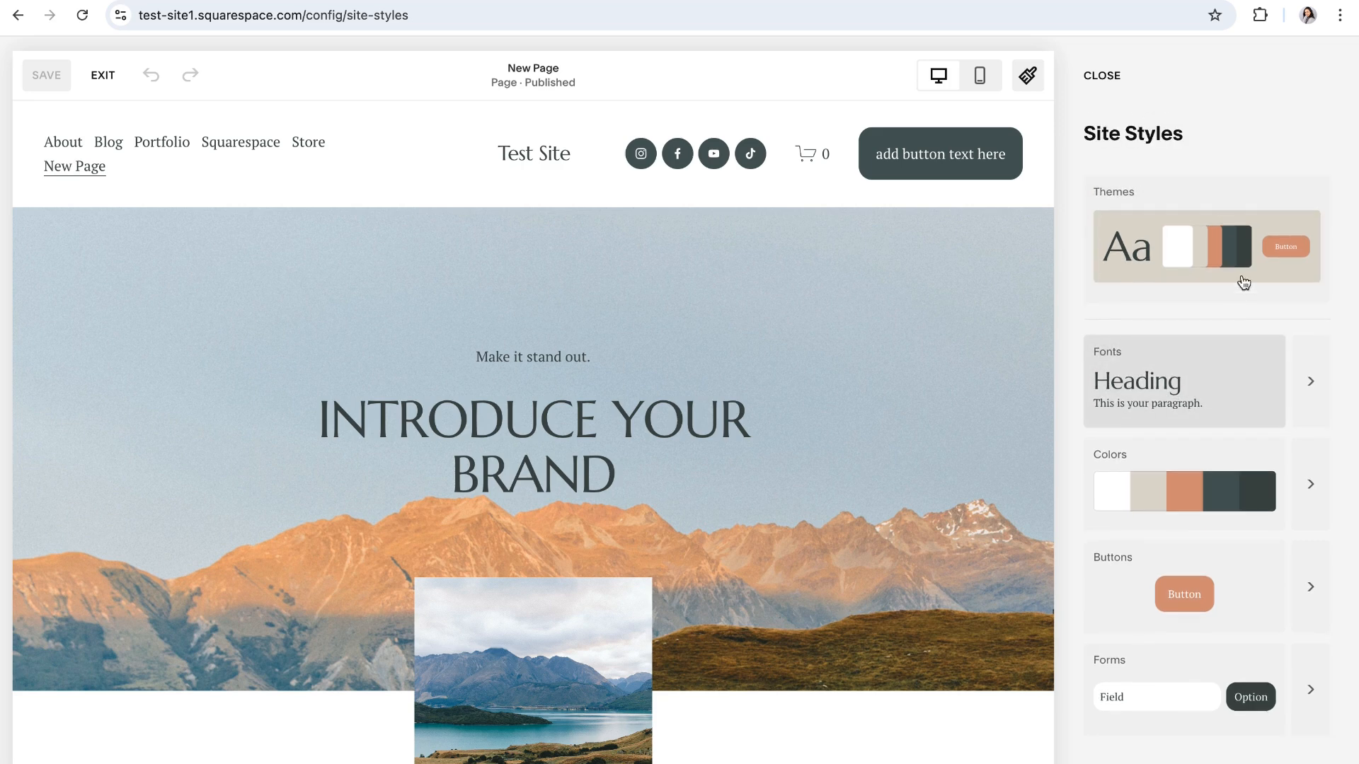
scroll(1157, 390, "down", 1)
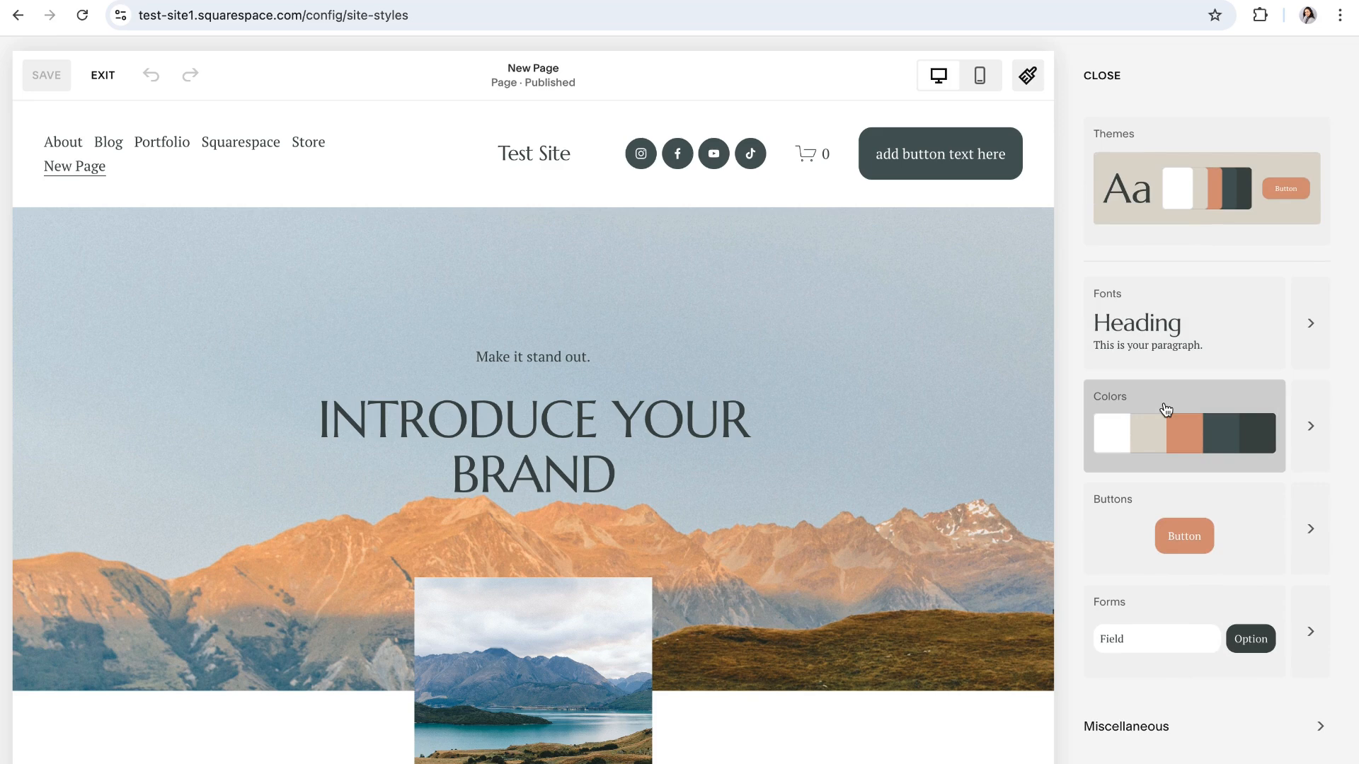
Step: Look over the page preview, open the theme presets and browse the Professional, Playful and Sophisticated options
scroll(1168, 410, "up", 1)
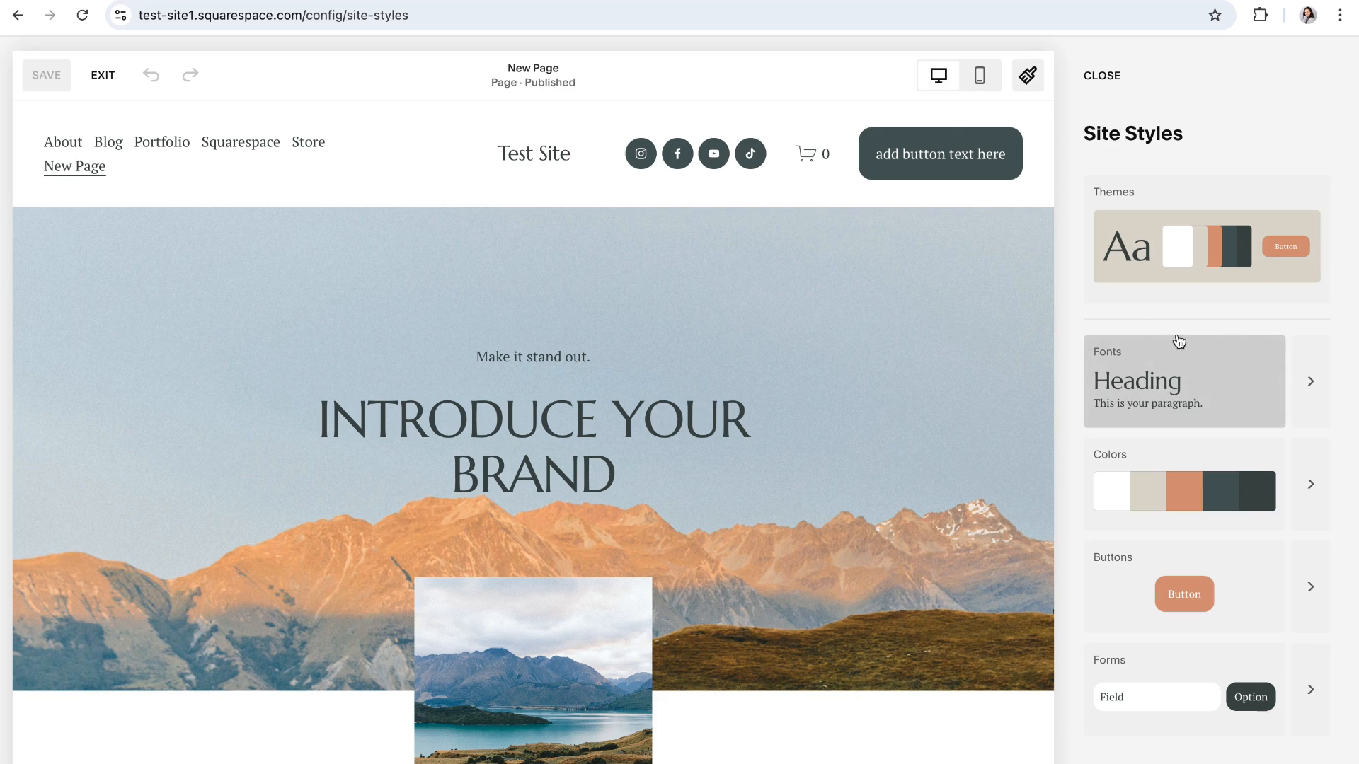
scroll(602, 378, "down", 10)
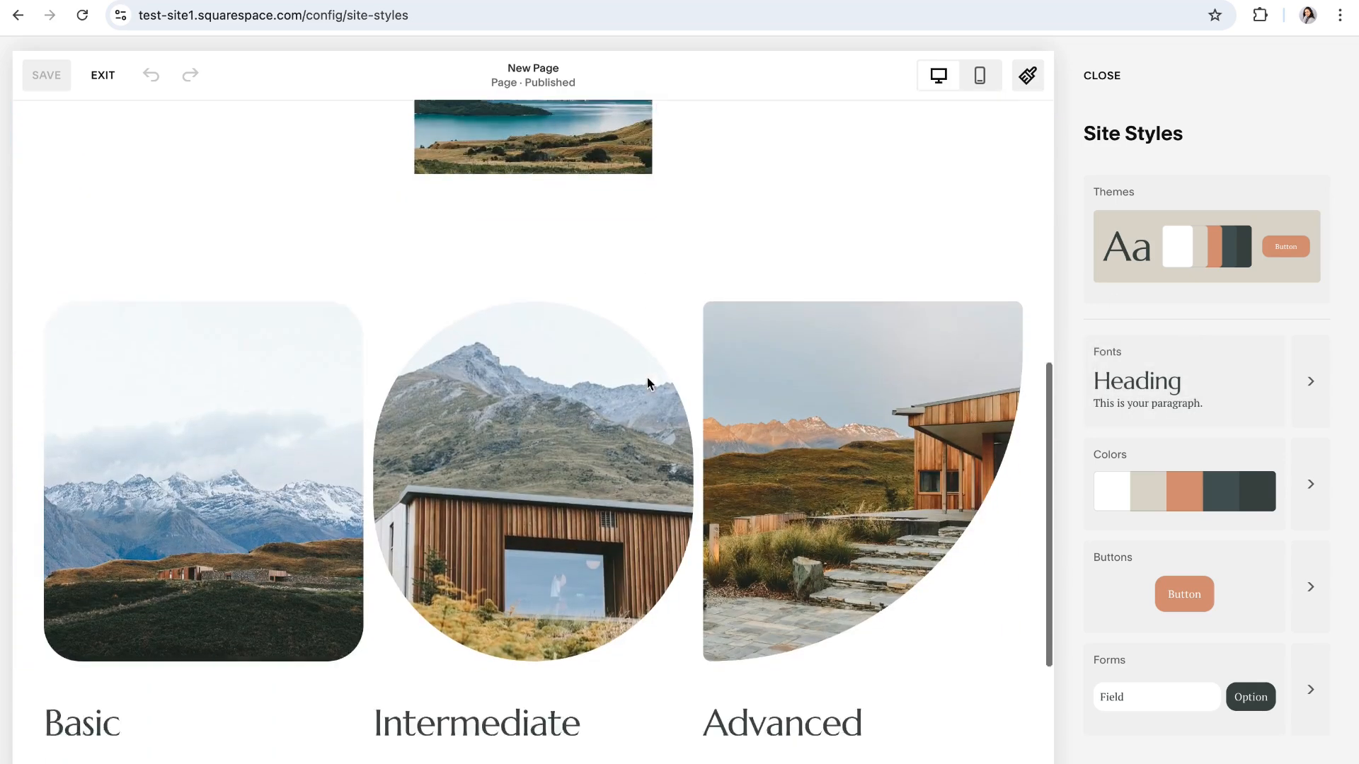
scroll(646, 382, "up", 3)
scroll(650, 382, "up", 10)
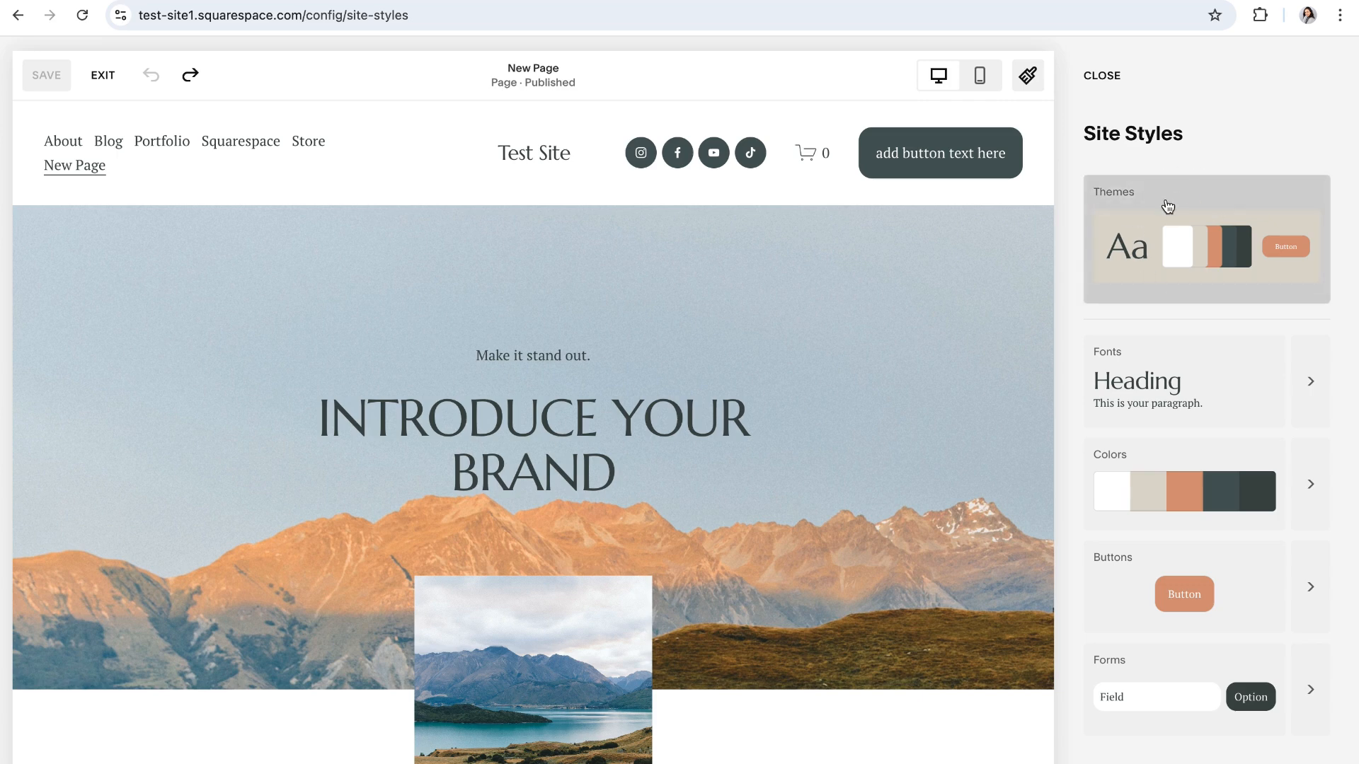
left_click(1209, 247)
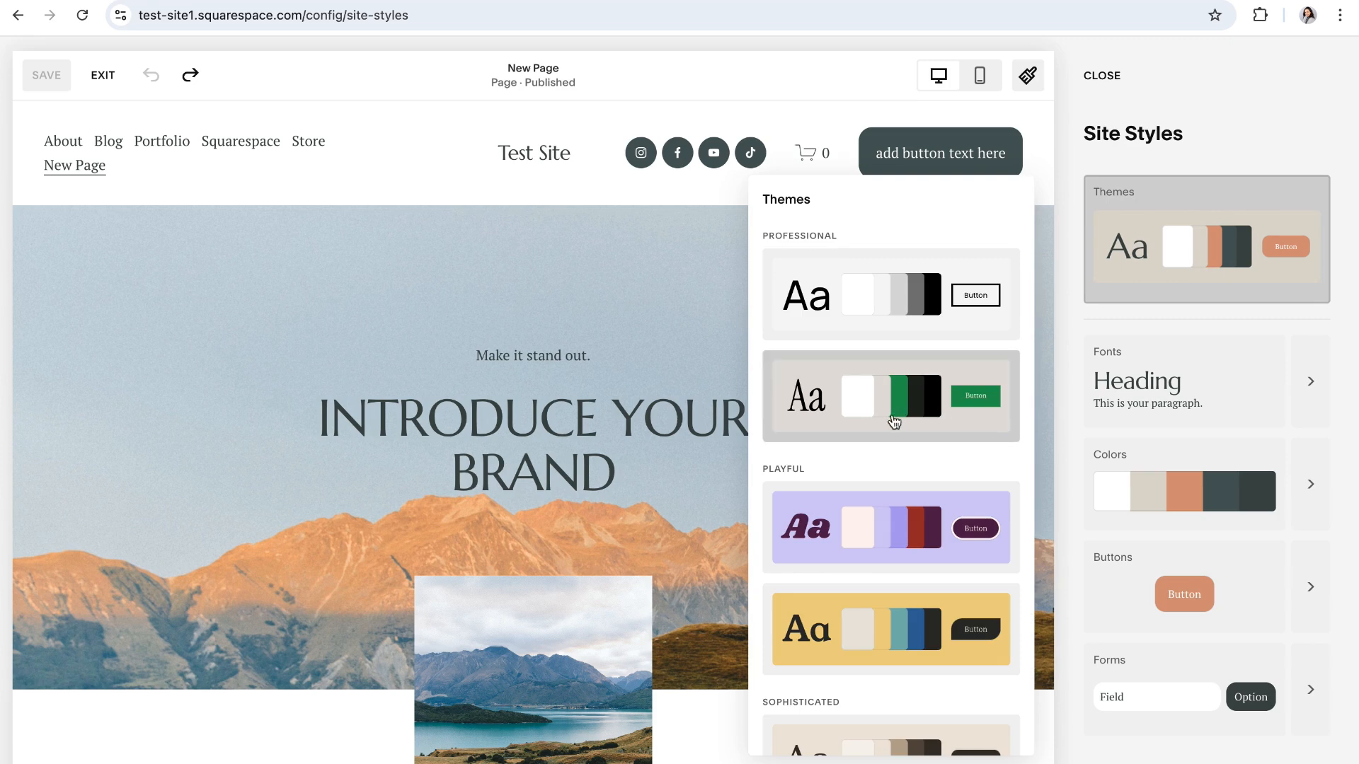
scroll(865, 570, "down", 3)
scroll(867, 567, "up", 3)
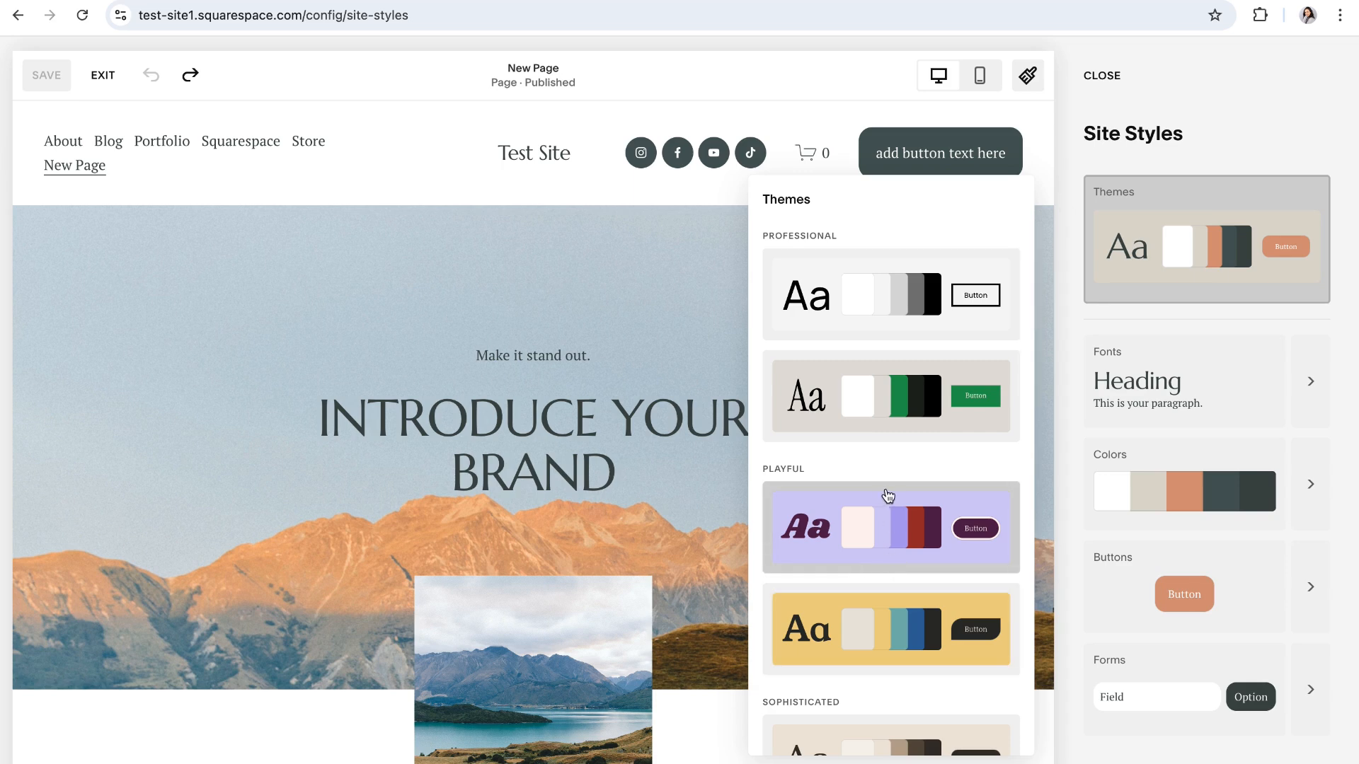
scroll(852, 418, "down", 3)
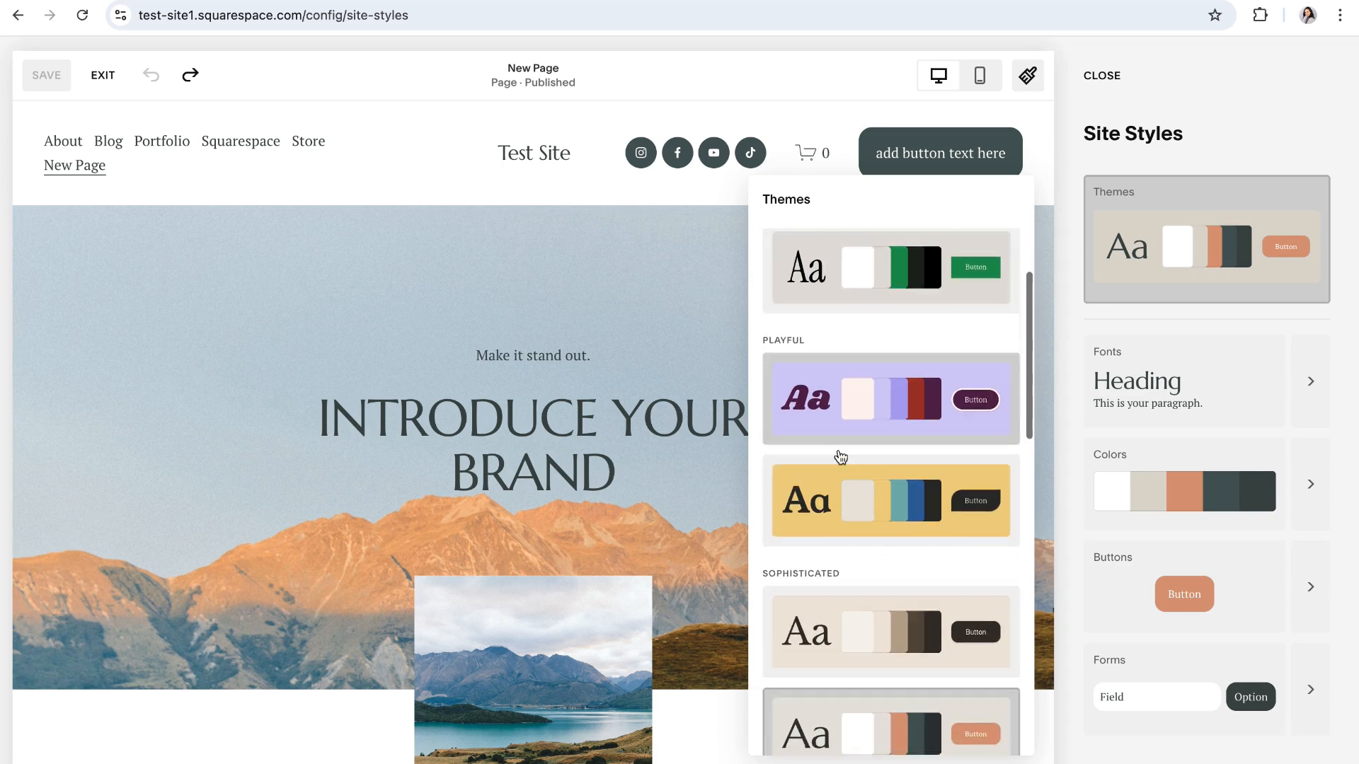
Step: Try the purple Playful, beige Friendly and yellow Quirky themes on the site and close the theme presets
left_click(847, 373)
scroll(847, 391, "down", 2)
scroll(848, 391, "down", 4)
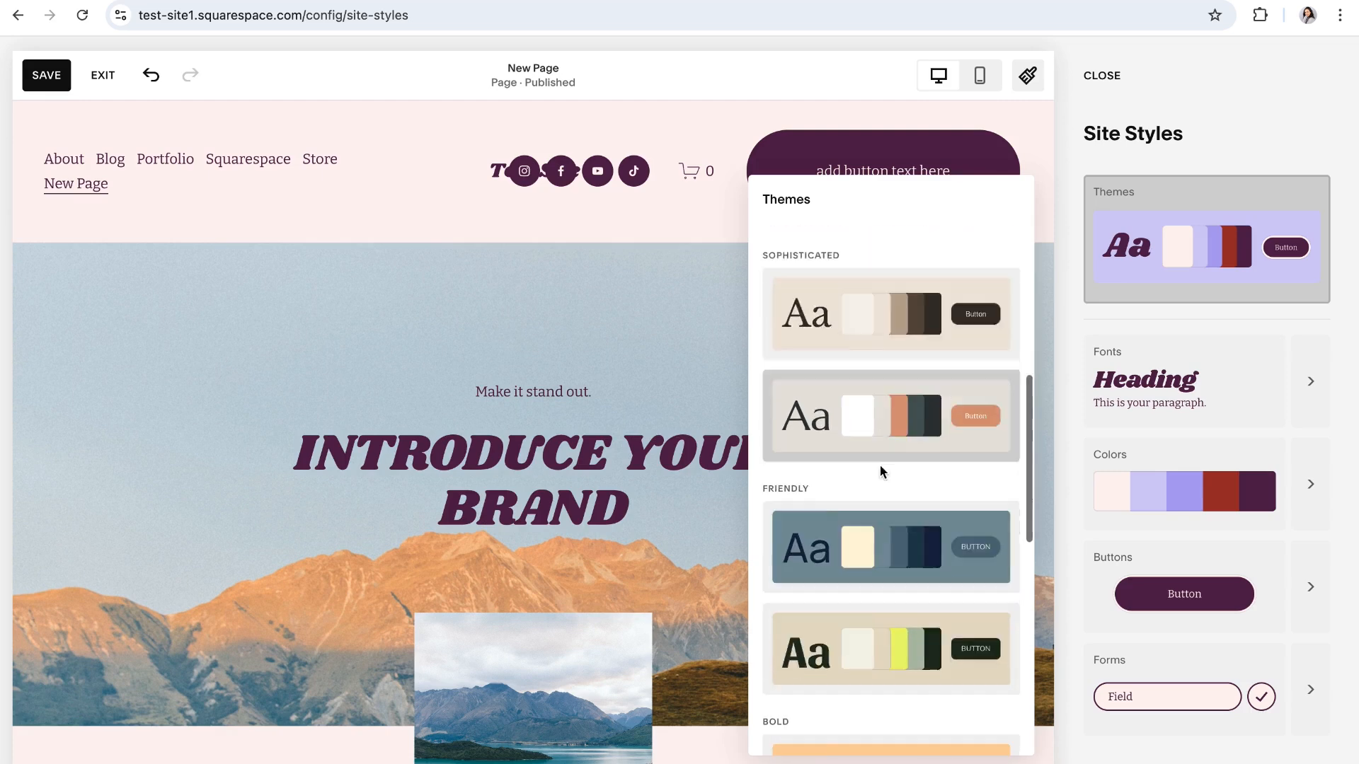
left_click(872, 484)
scroll(873, 485, "down", 5)
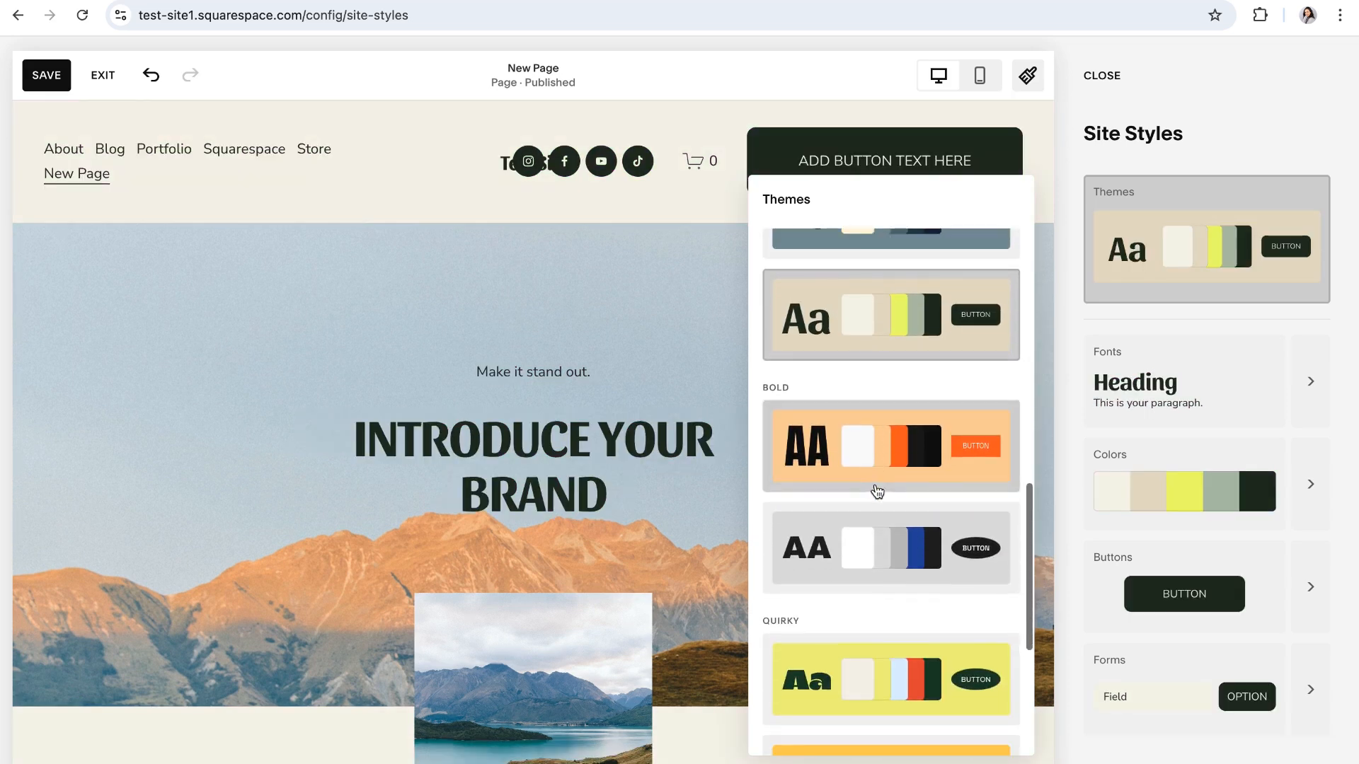
left_click(863, 494)
scroll(860, 559, "down", 1)
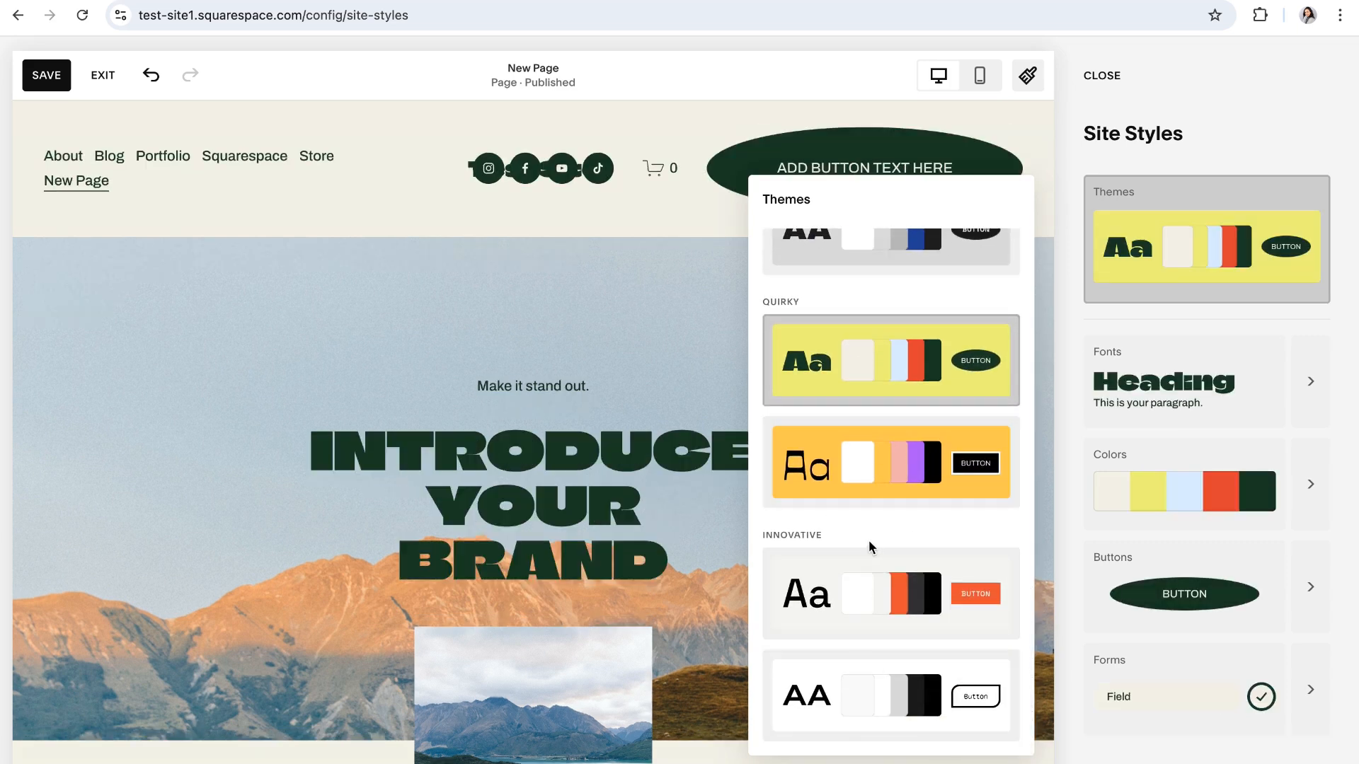
scroll(882, 540, "up", 2)
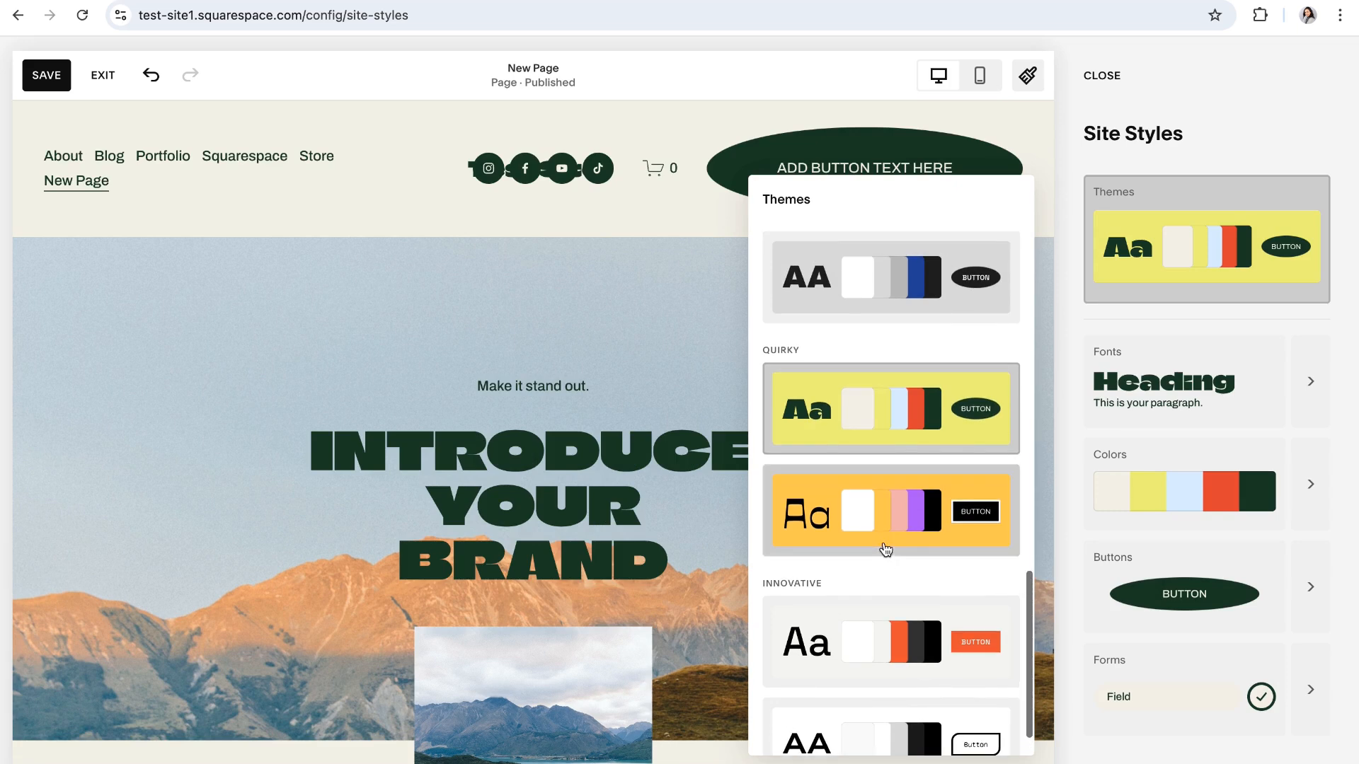
scroll(885, 547, "up", 5)
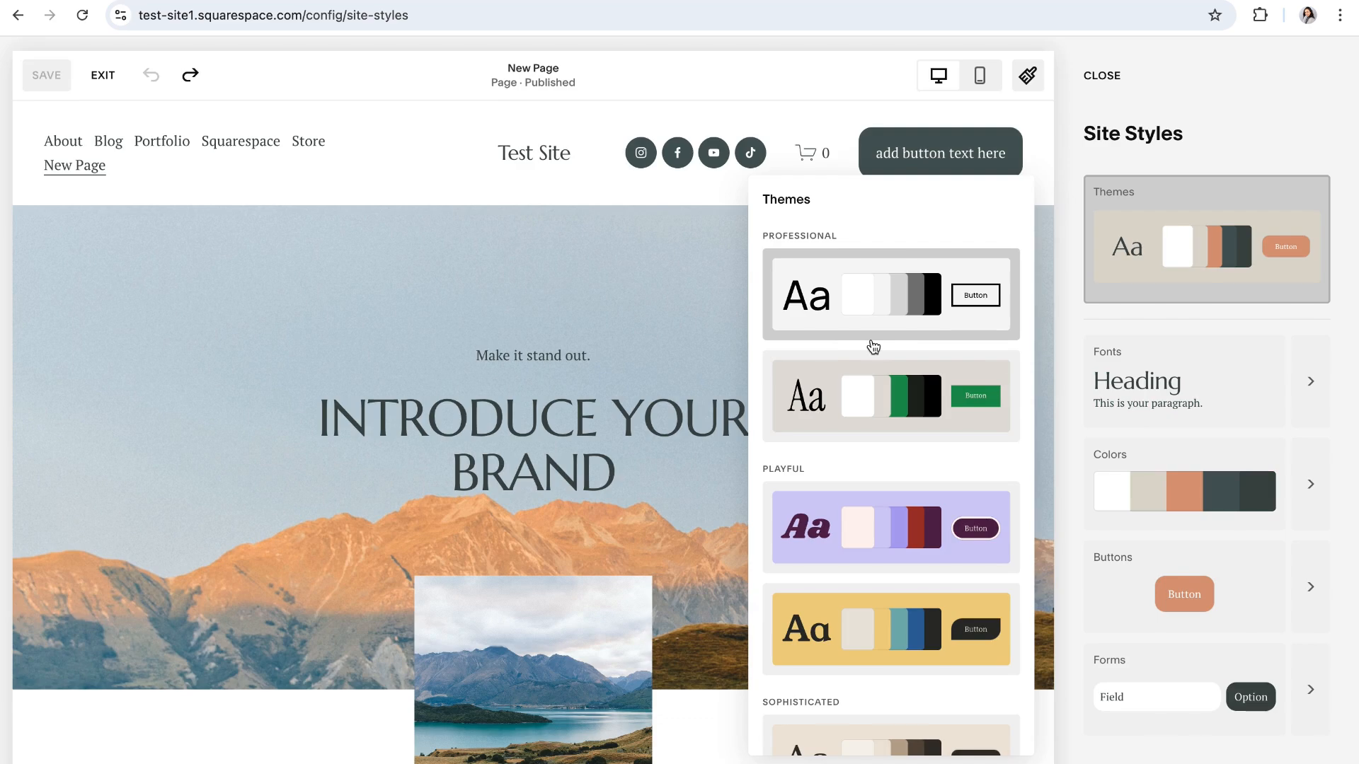
left_click(1241, 140)
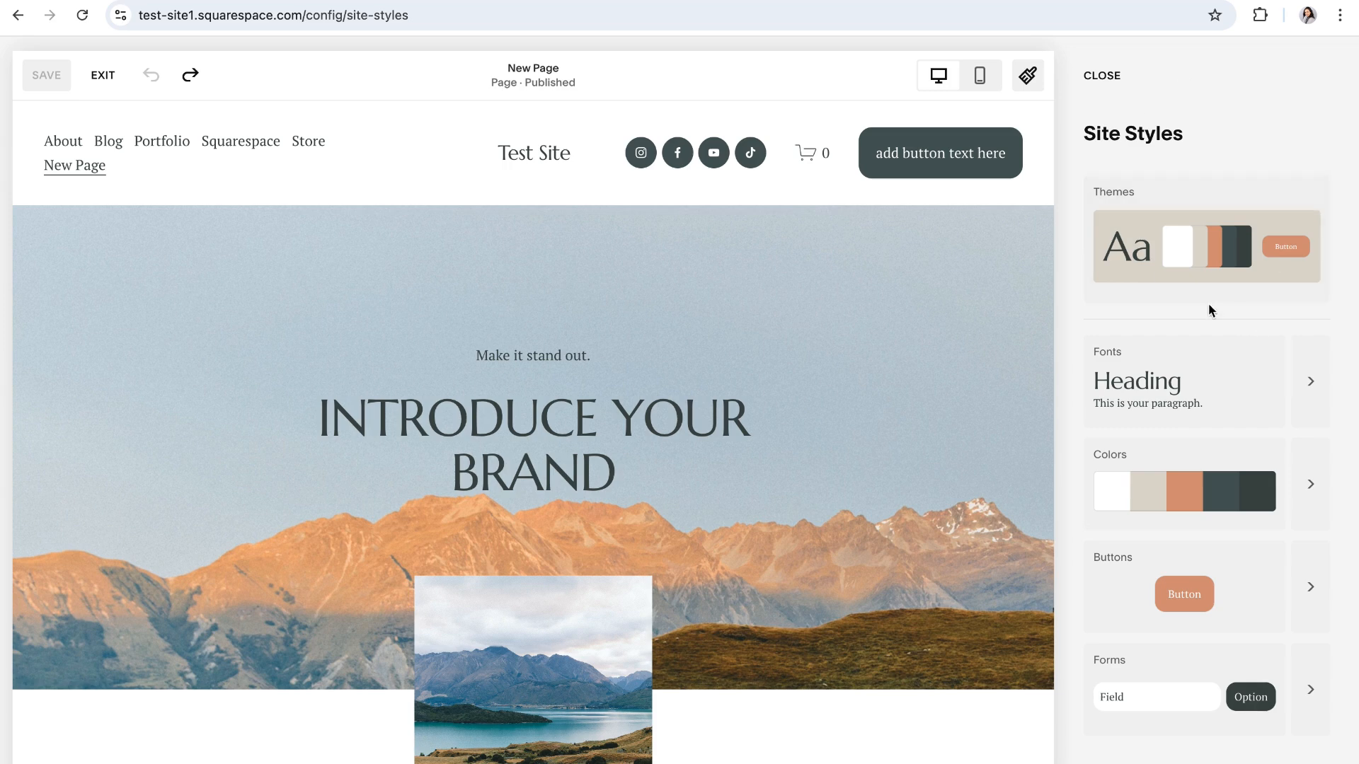
Step: Open the font settings and browse the Mixed font packs
left_click(1311, 380)
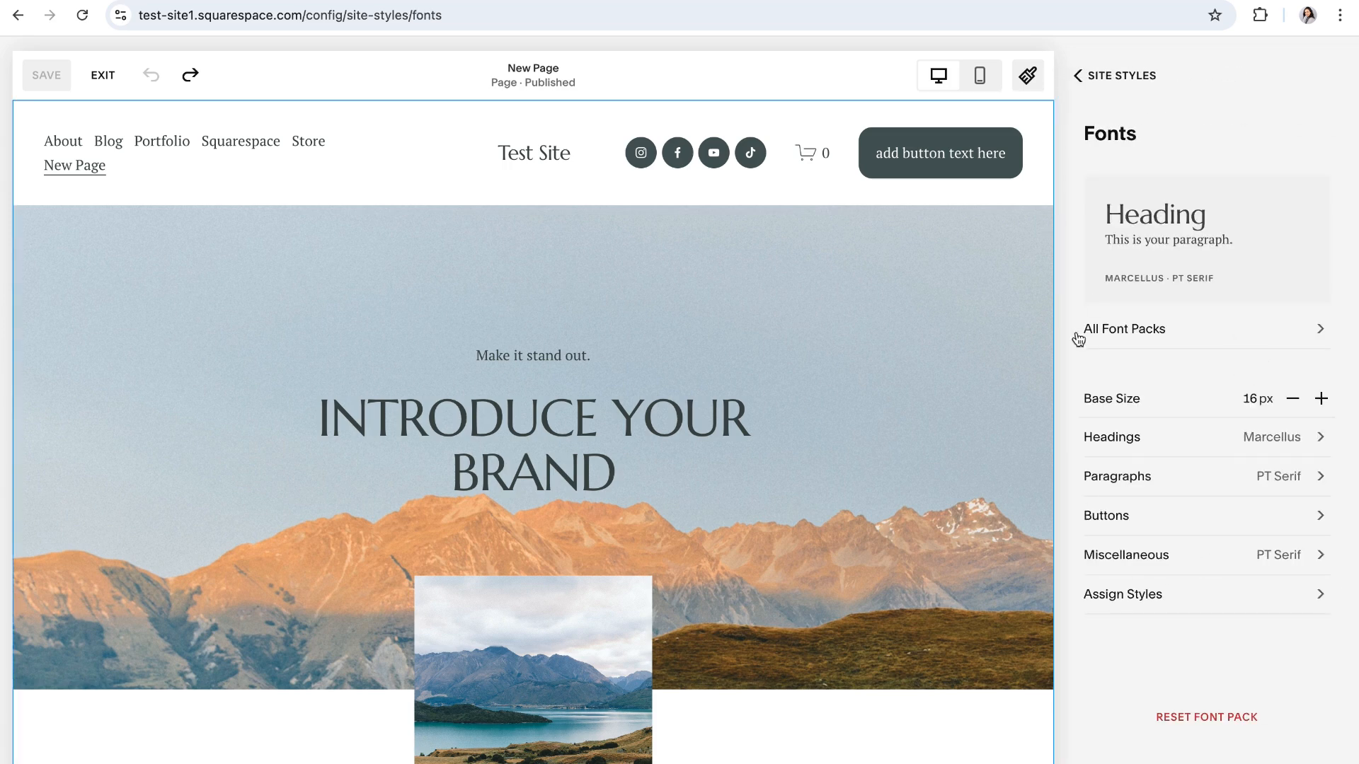
left_click(1131, 331)
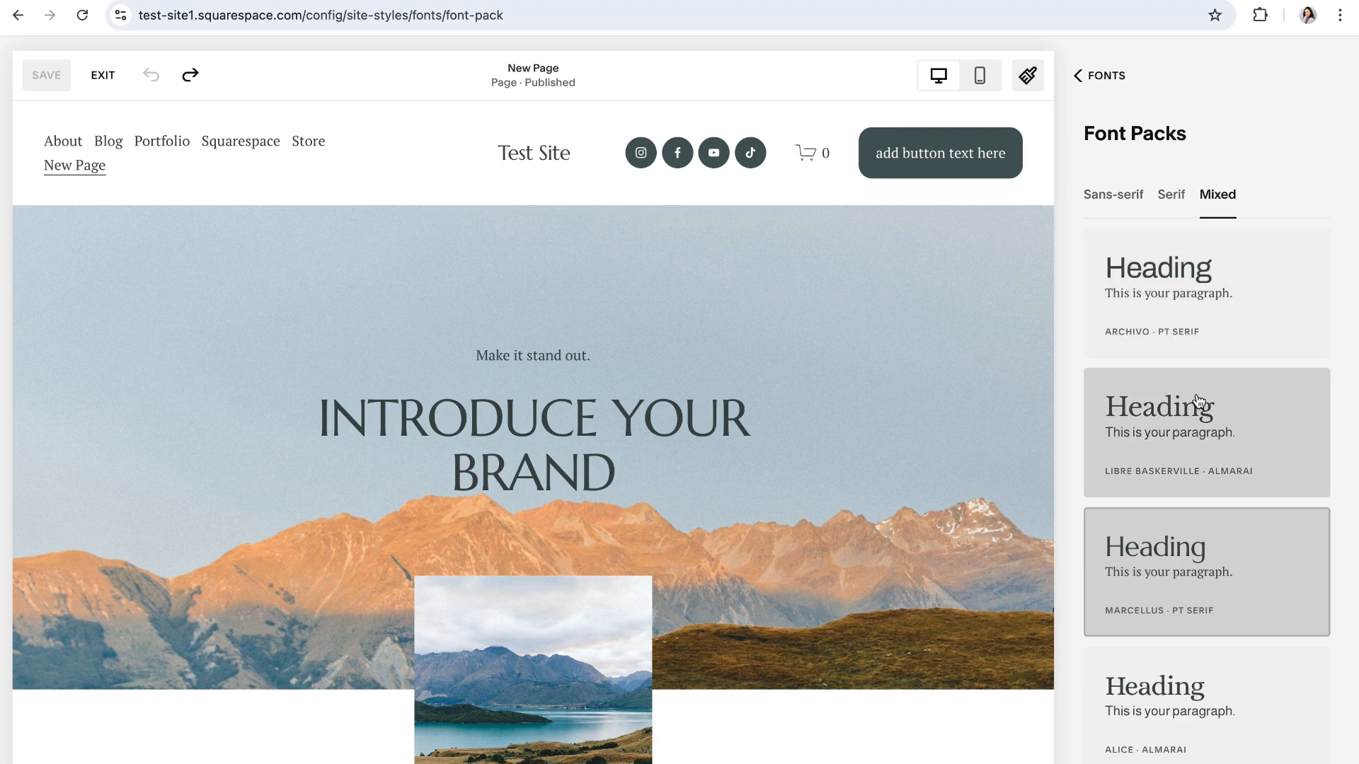
scroll(1201, 404, "down", 5)
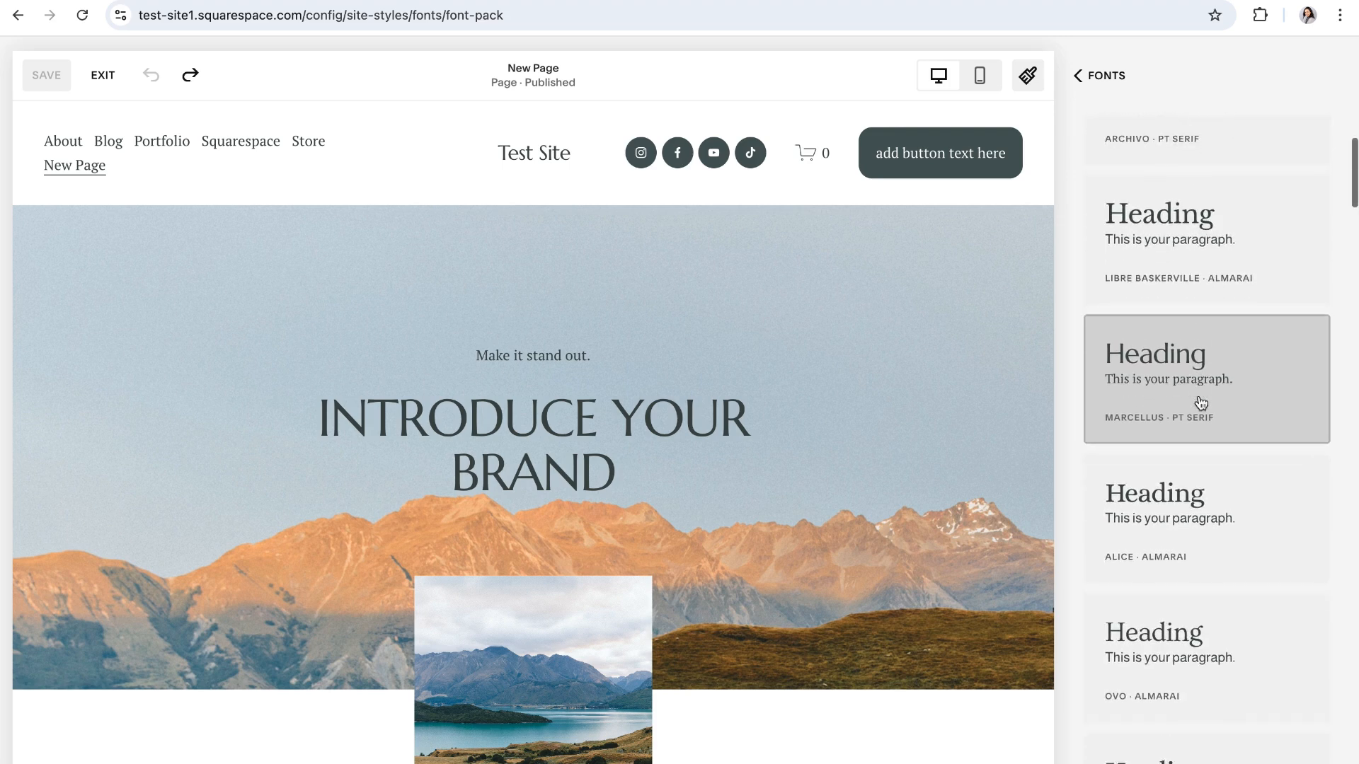
scroll(1201, 404, "up", 5)
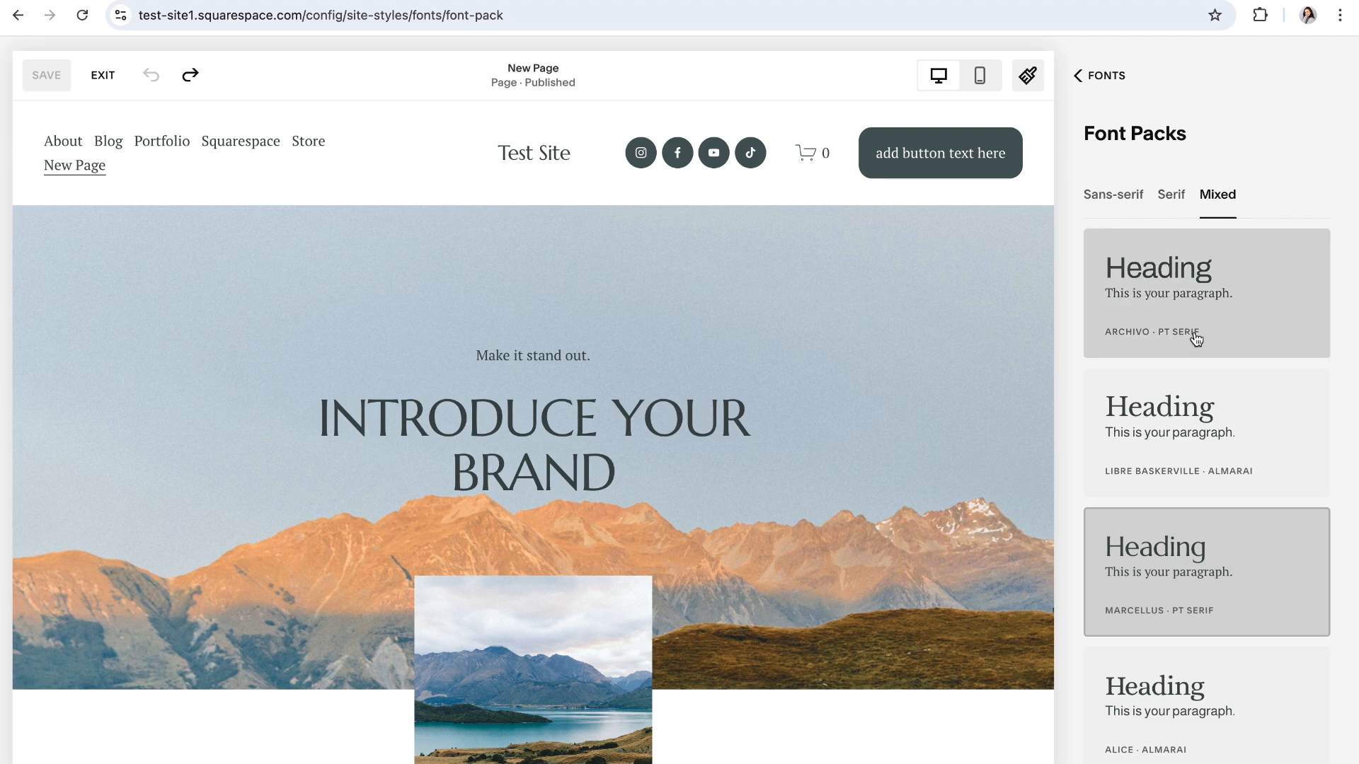
Step: Try the Archivo · PT Serif and Lilita One · IBM Plex Mono font packs on the site
left_click(1203, 295)
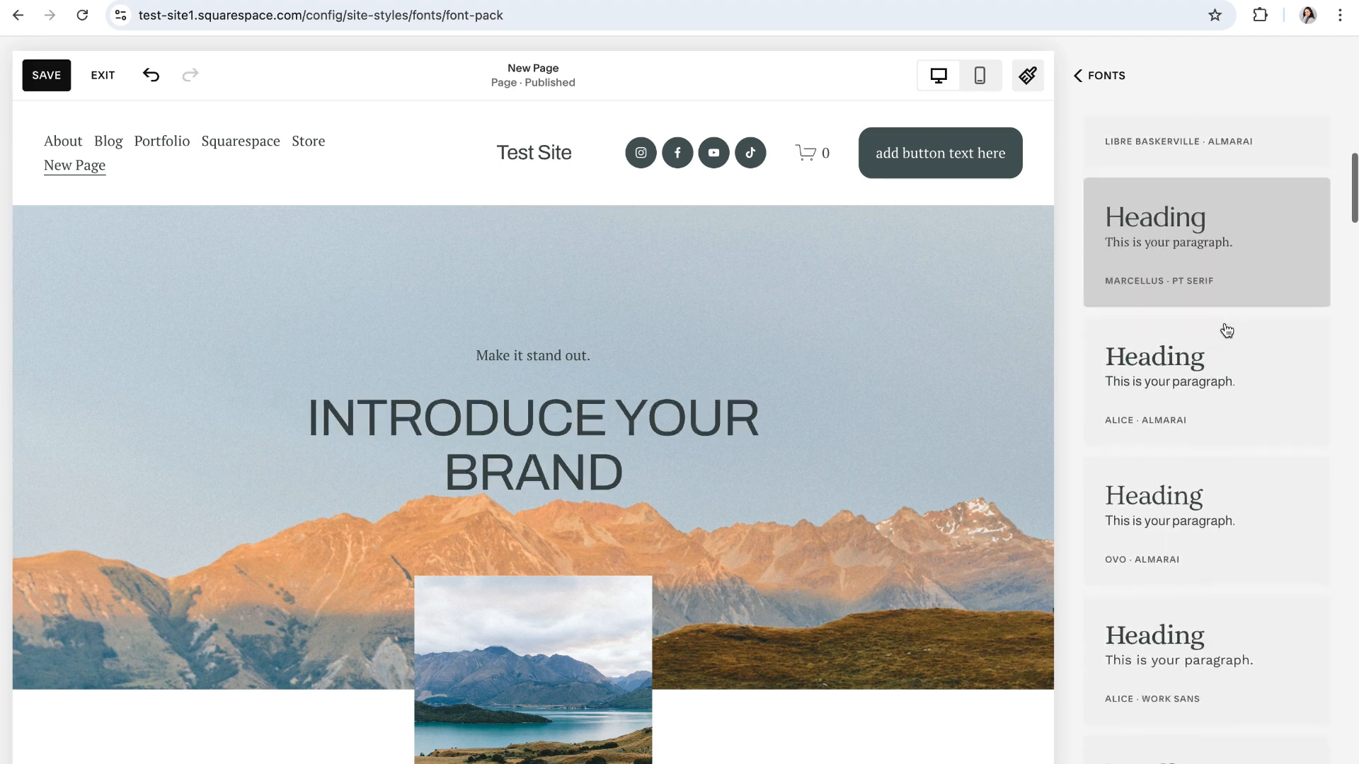
scroll(1224, 329, "down", 5)
left_click(1174, 425)
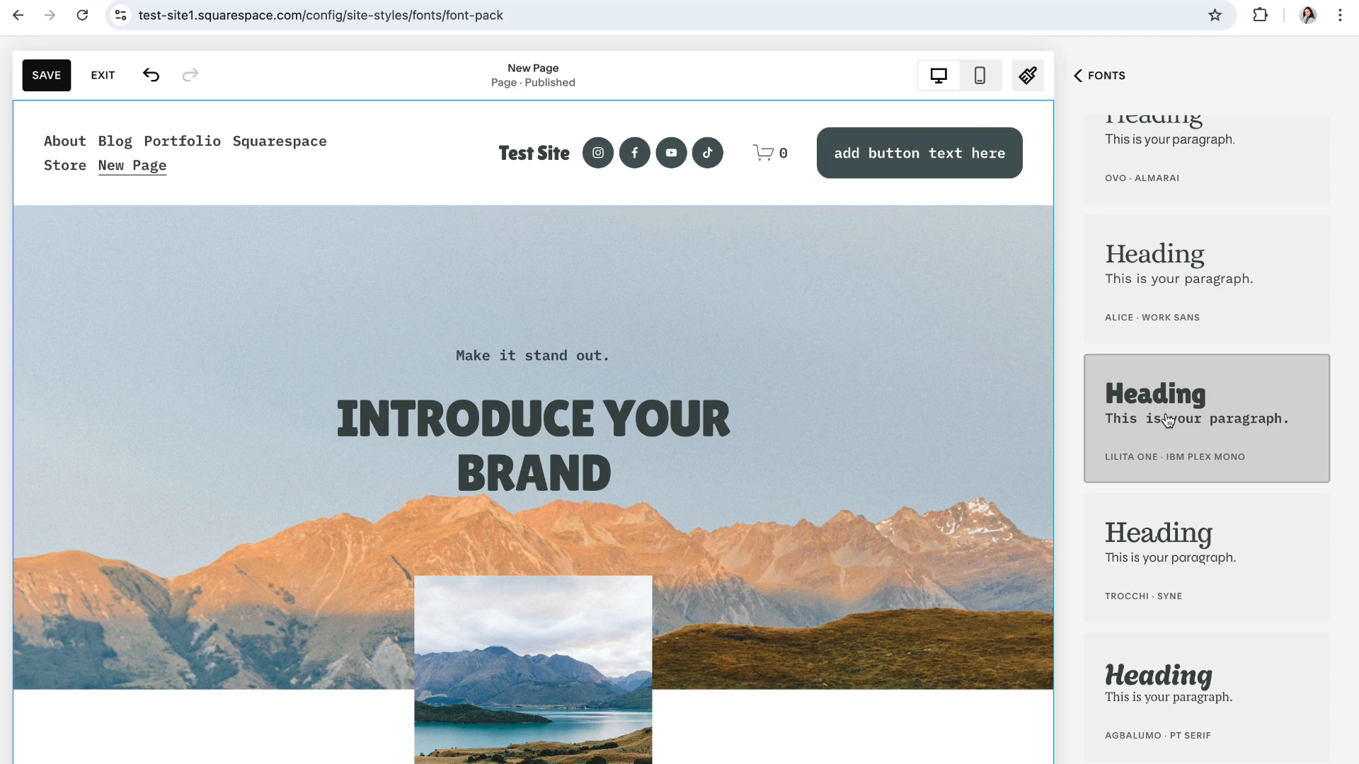
scroll(1168, 421, "up", 5)
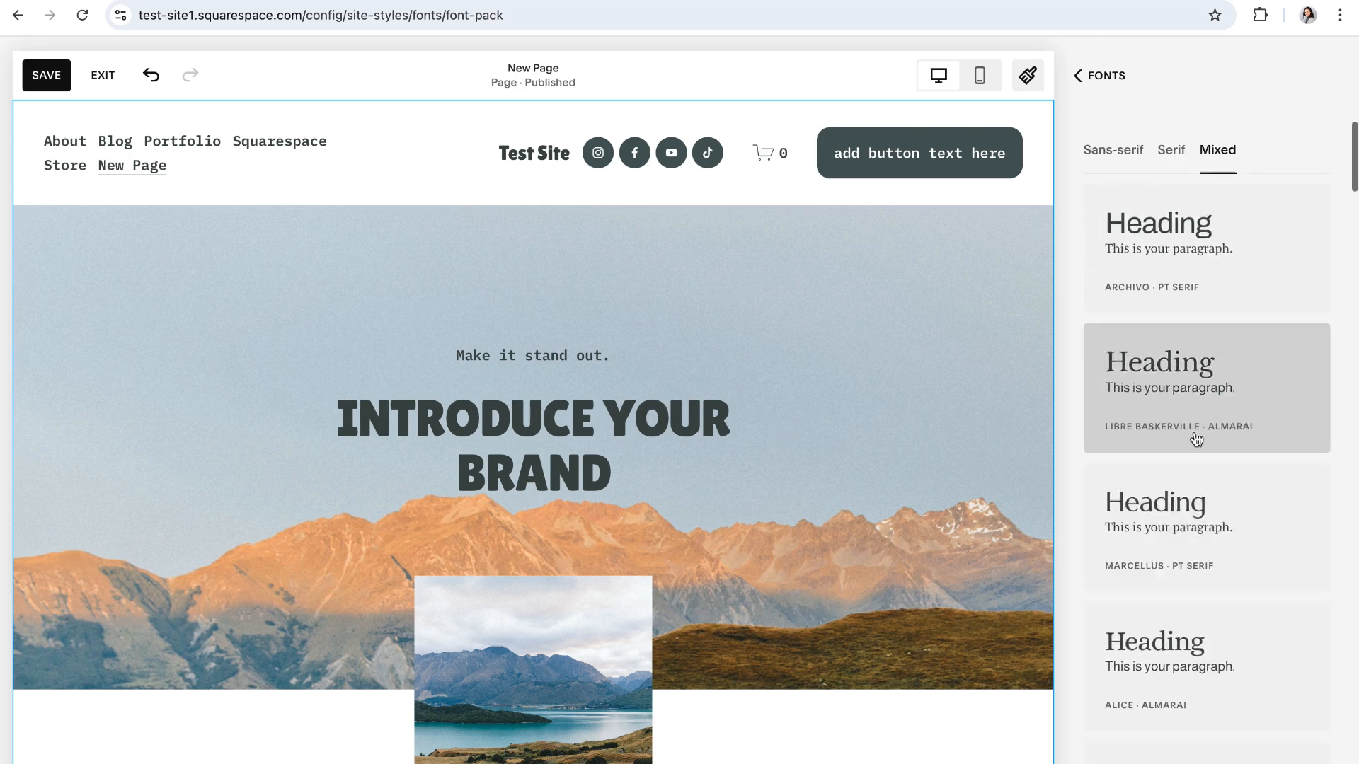
scroll(1196, 439, "up", 1)
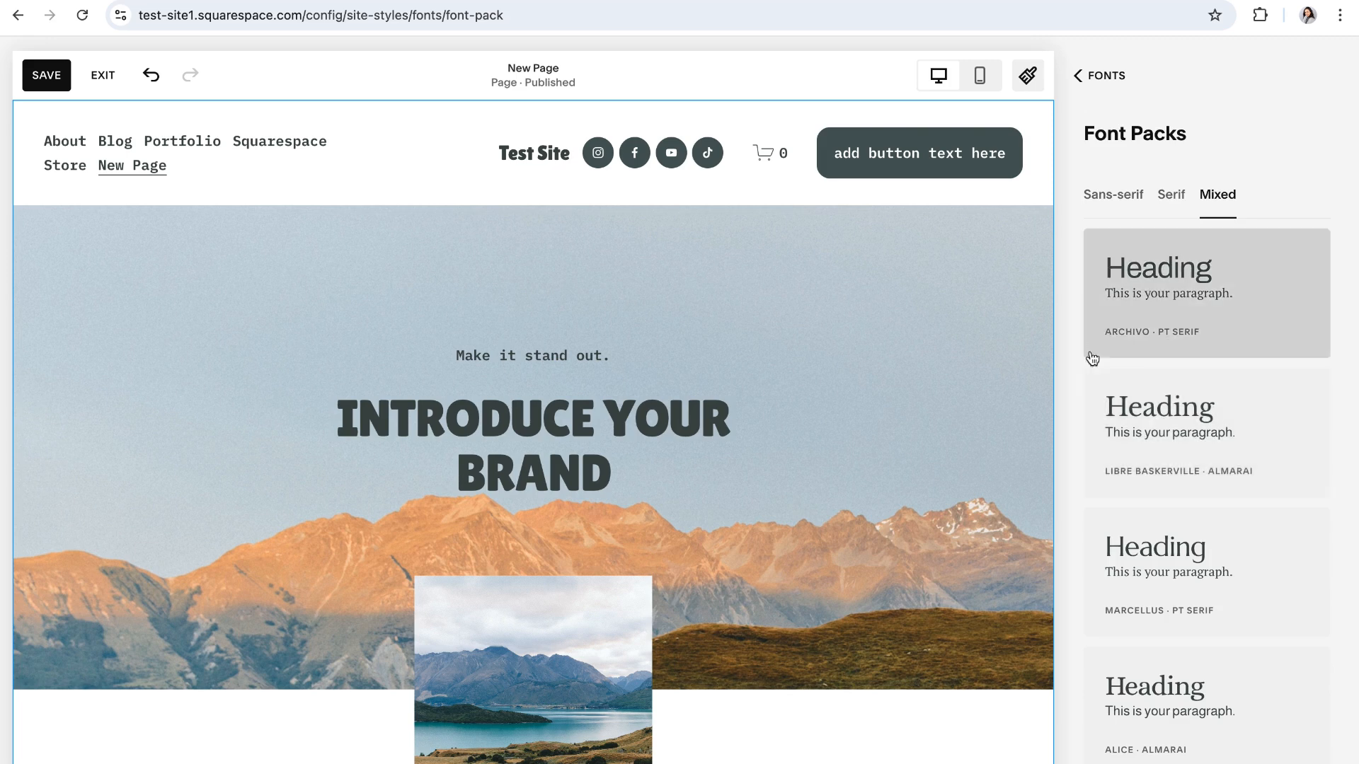
Step: Undo both font pack changes and return to the main font settings
left_click(152, 78)
left_click(152, 77)
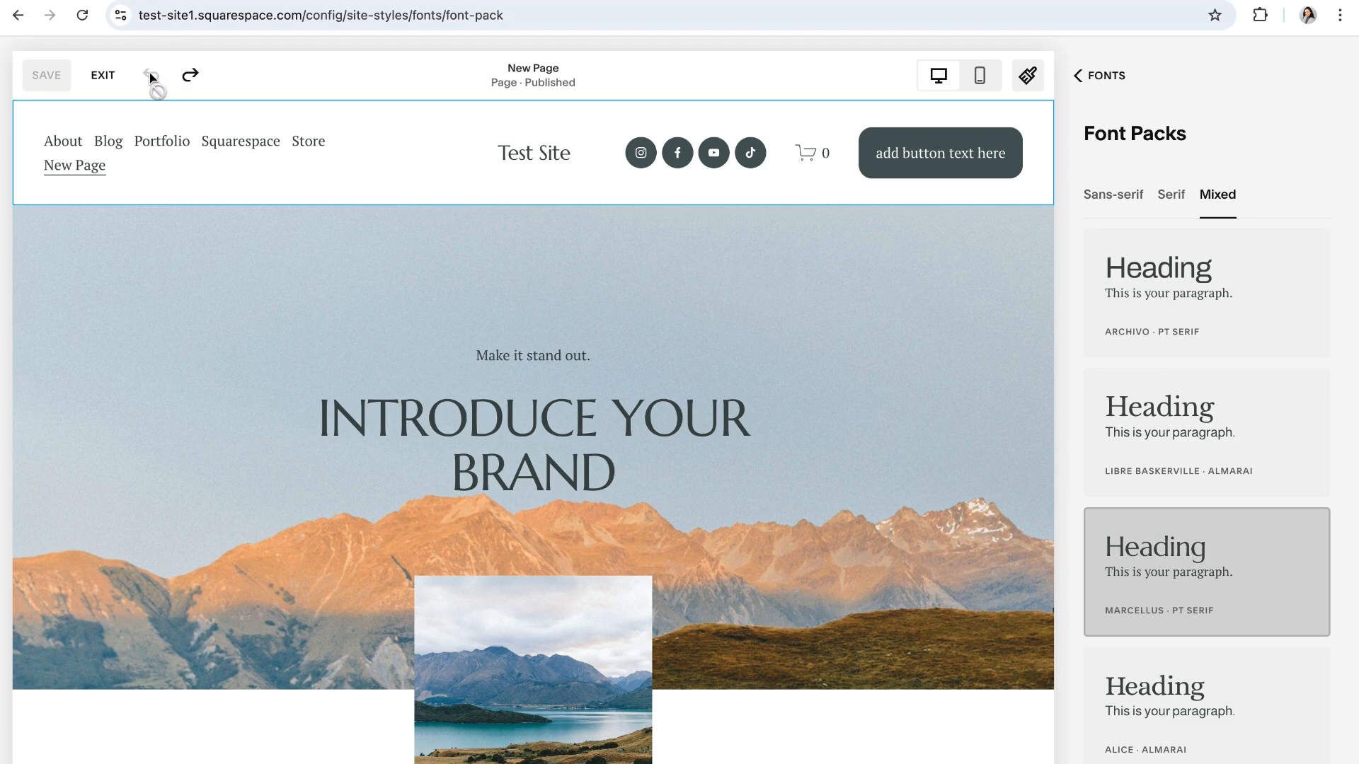
left_click(1100, 75)
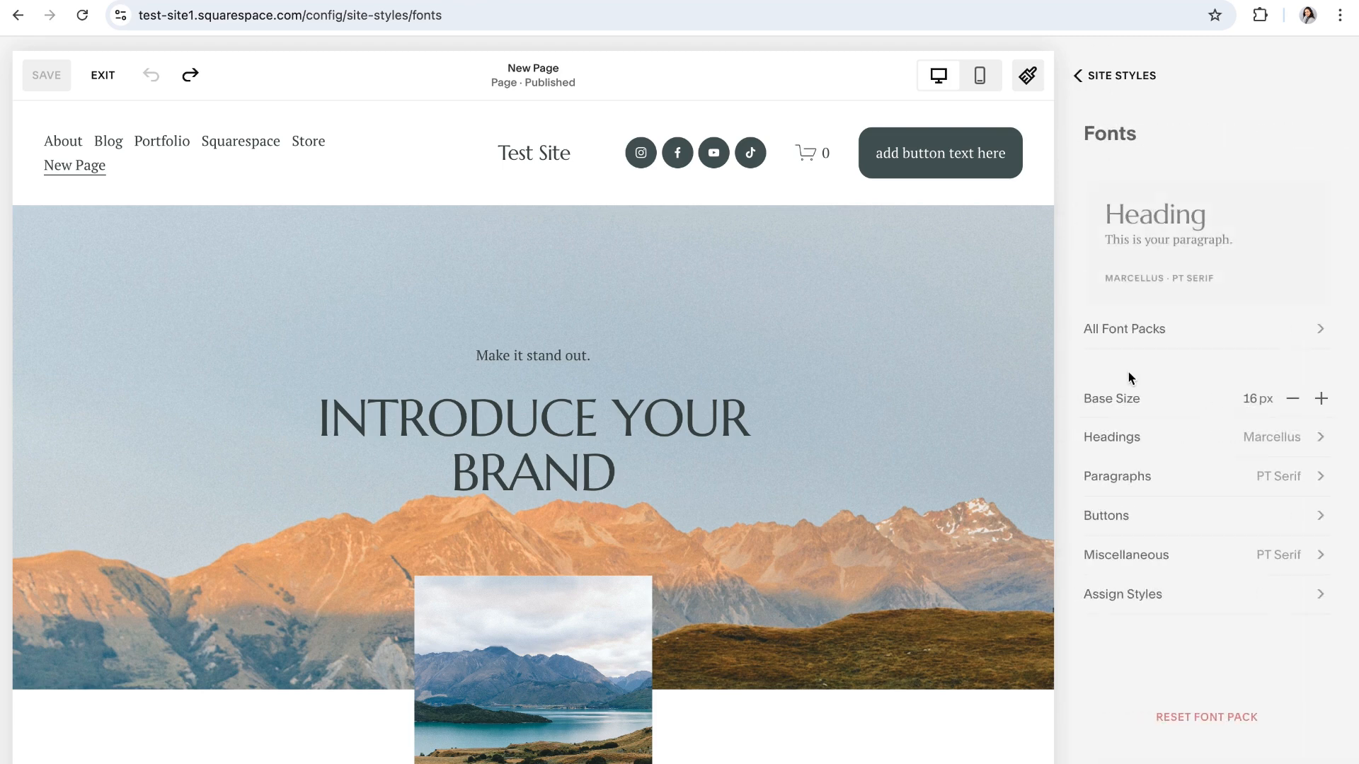
Step: Open the Headings font settings and browse all available font families
scroll(1133, 390, "down", 1)
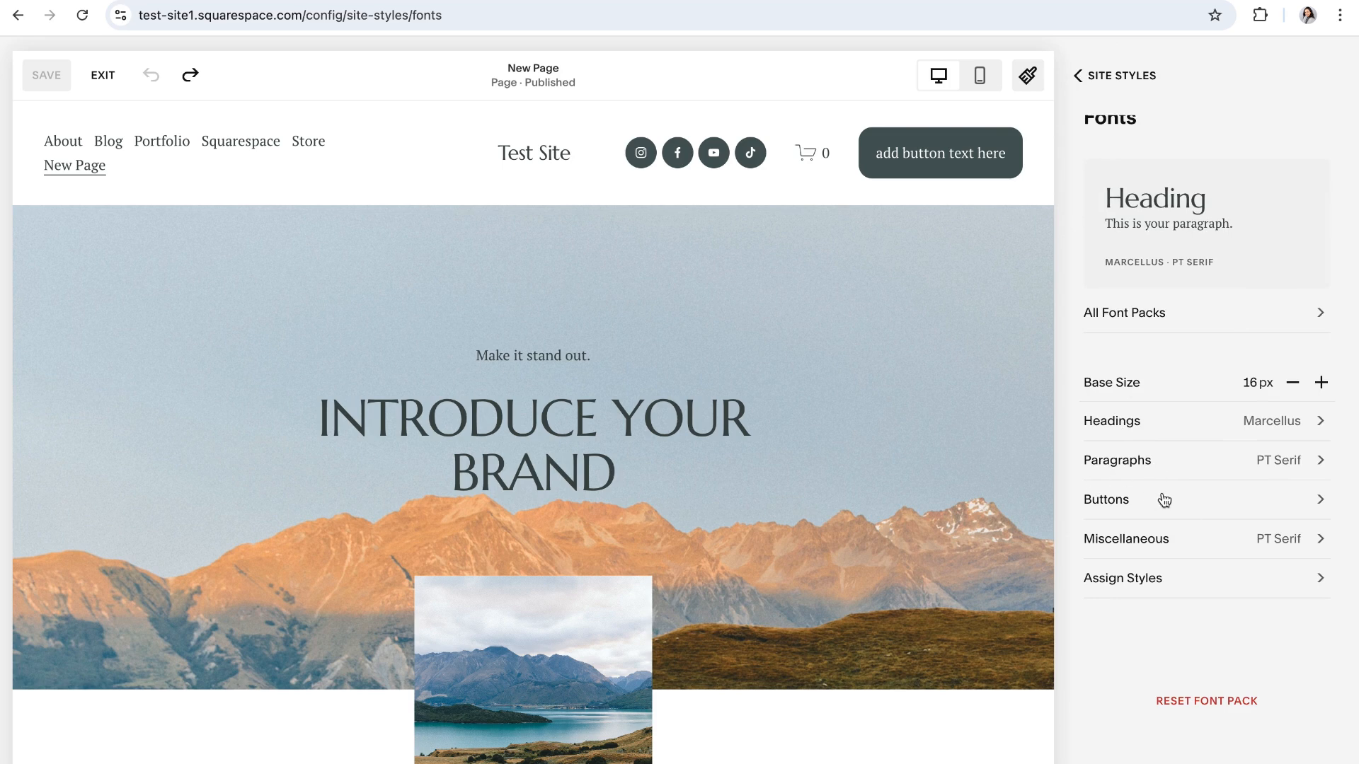
left_click(1127, 439)
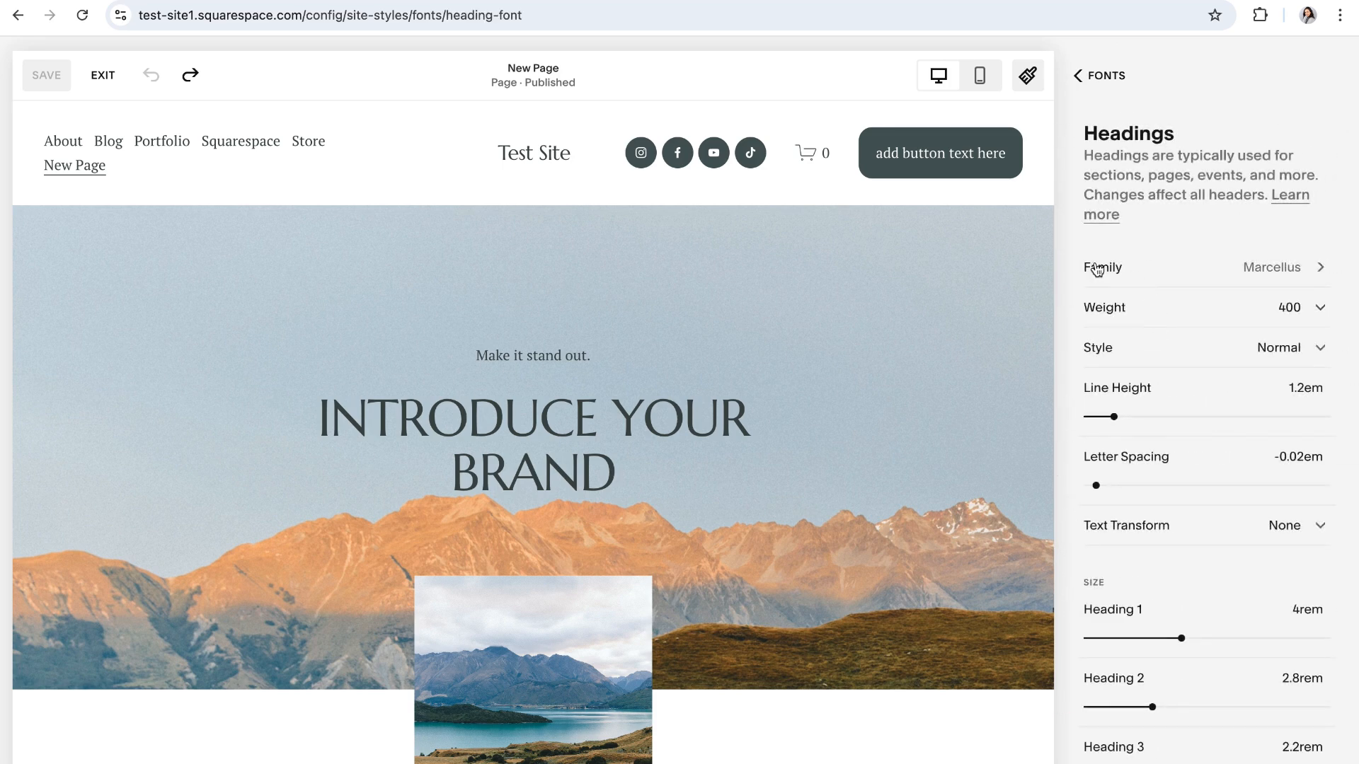
left_click(1262, 275)
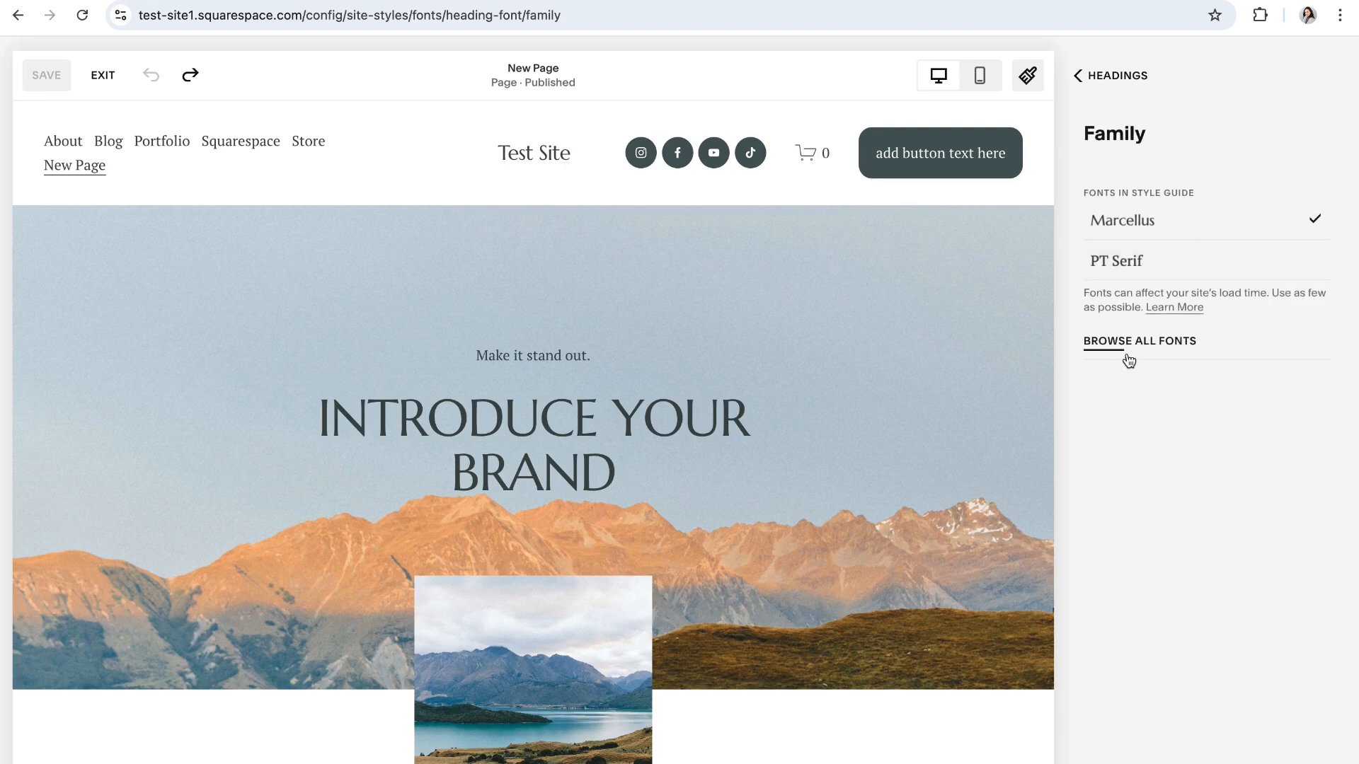
left_click(1162, 341)
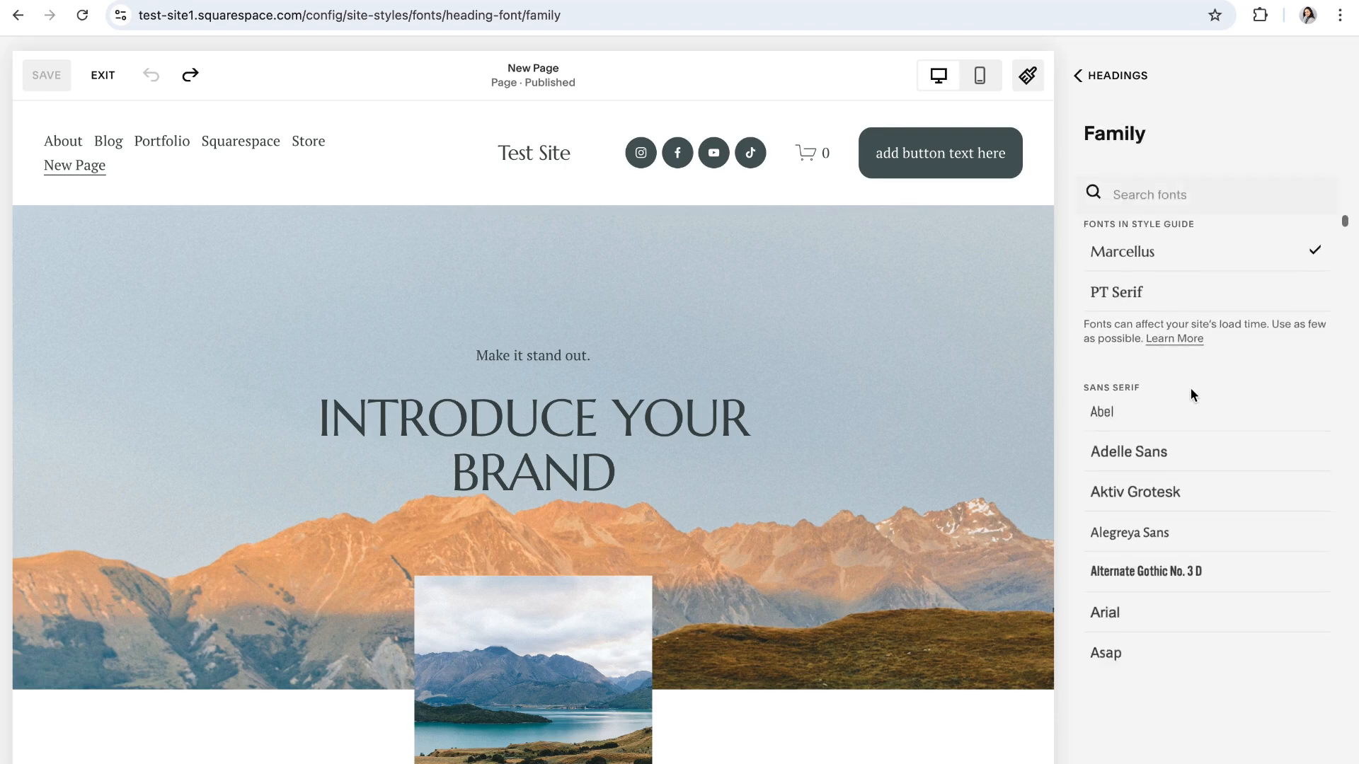
scroll(1190, 395, "down", 7)
scroll(1192, 396, "up", 8)
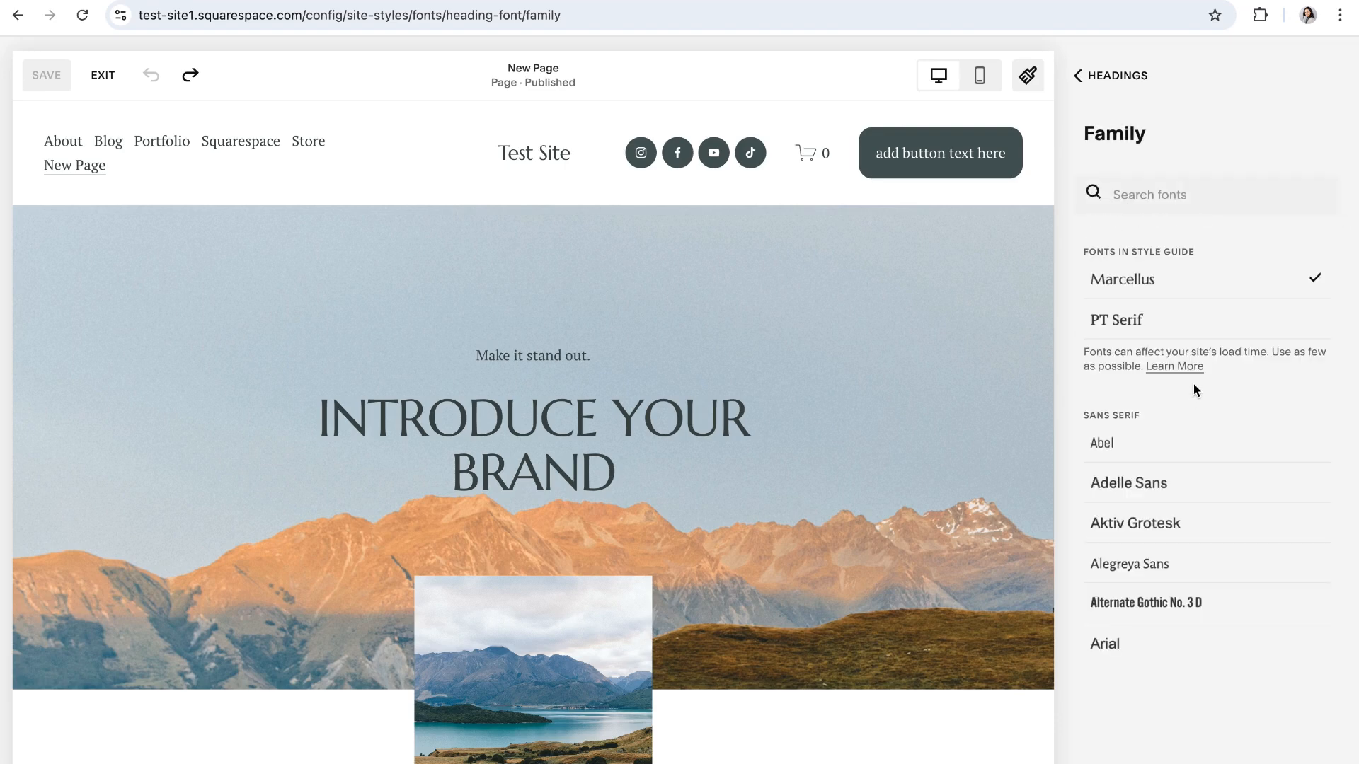
Step: Look over the heading weight, style, spacing and size options and return to the main font settings
left_click(1117, 75)
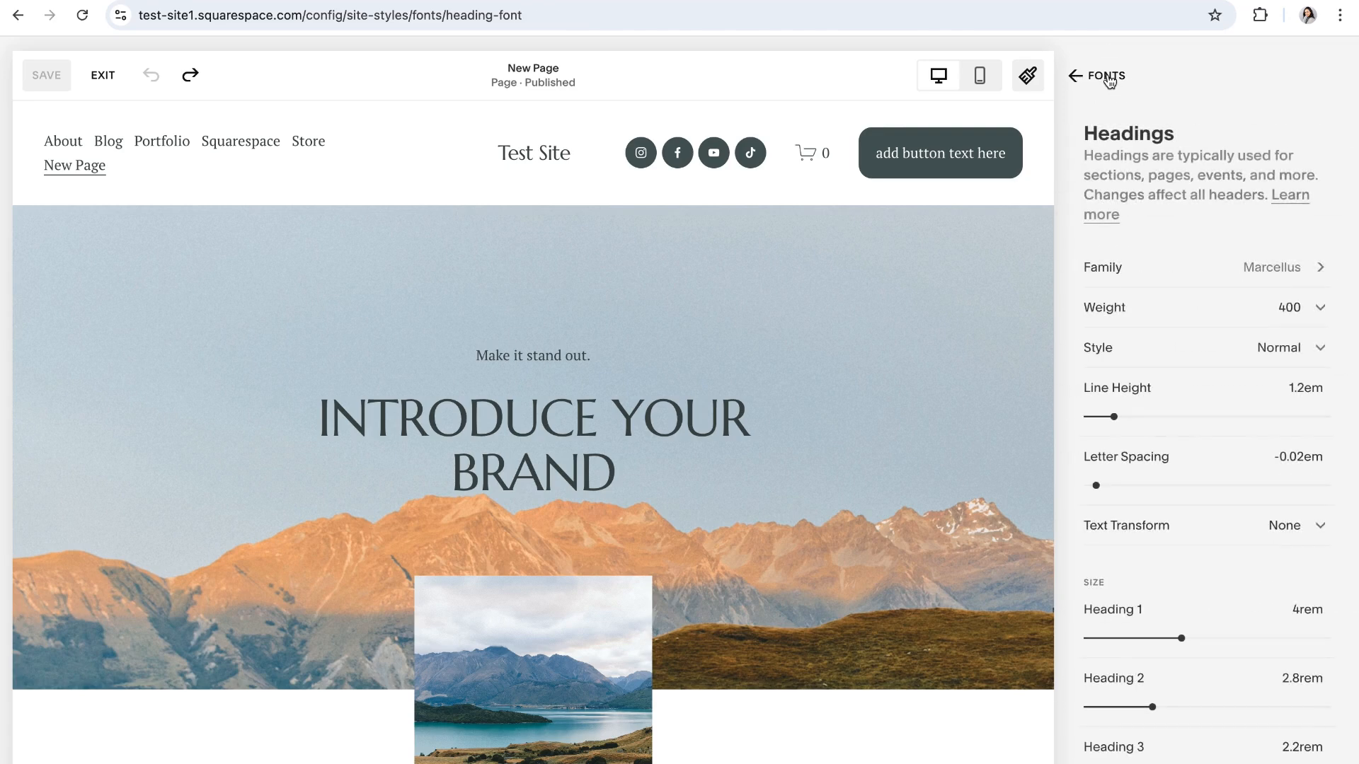
scroll(1178, 439, "down", 2)
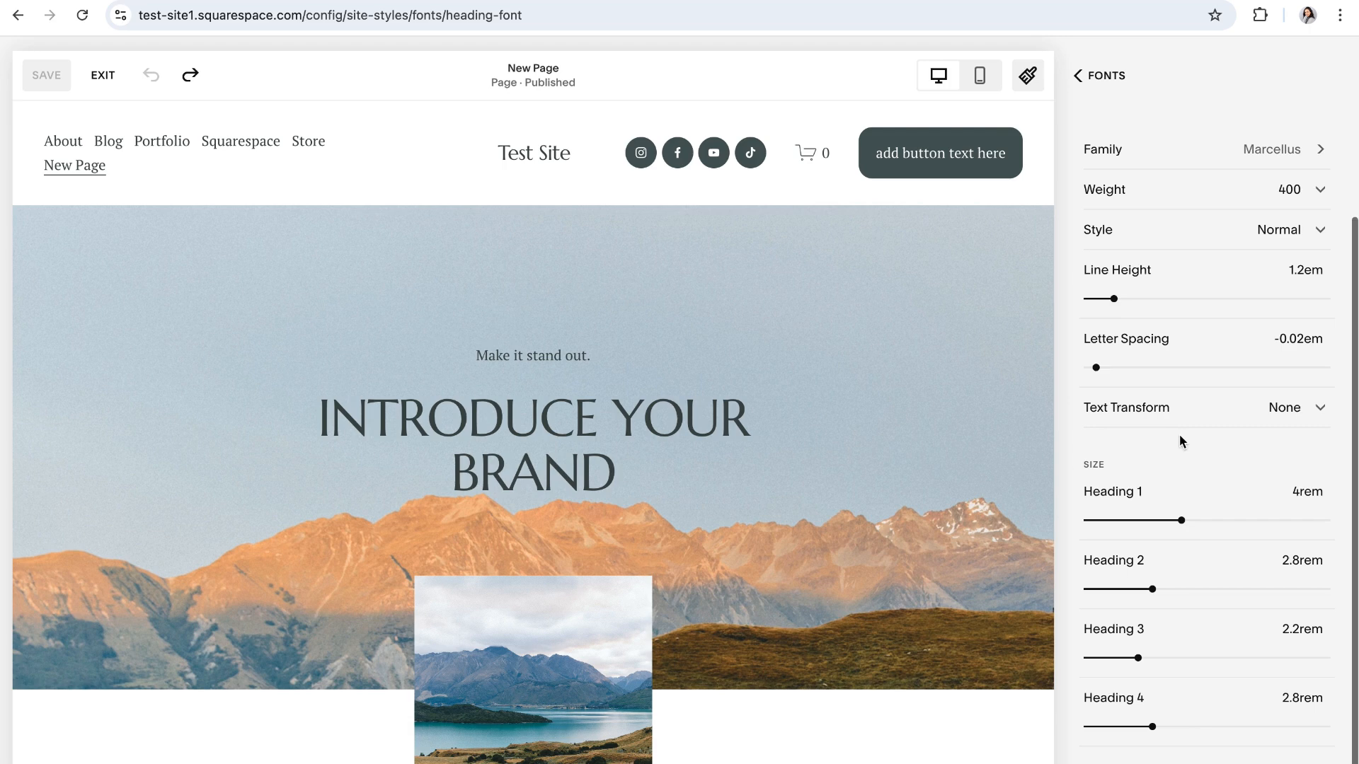
left_click(1107, 76)
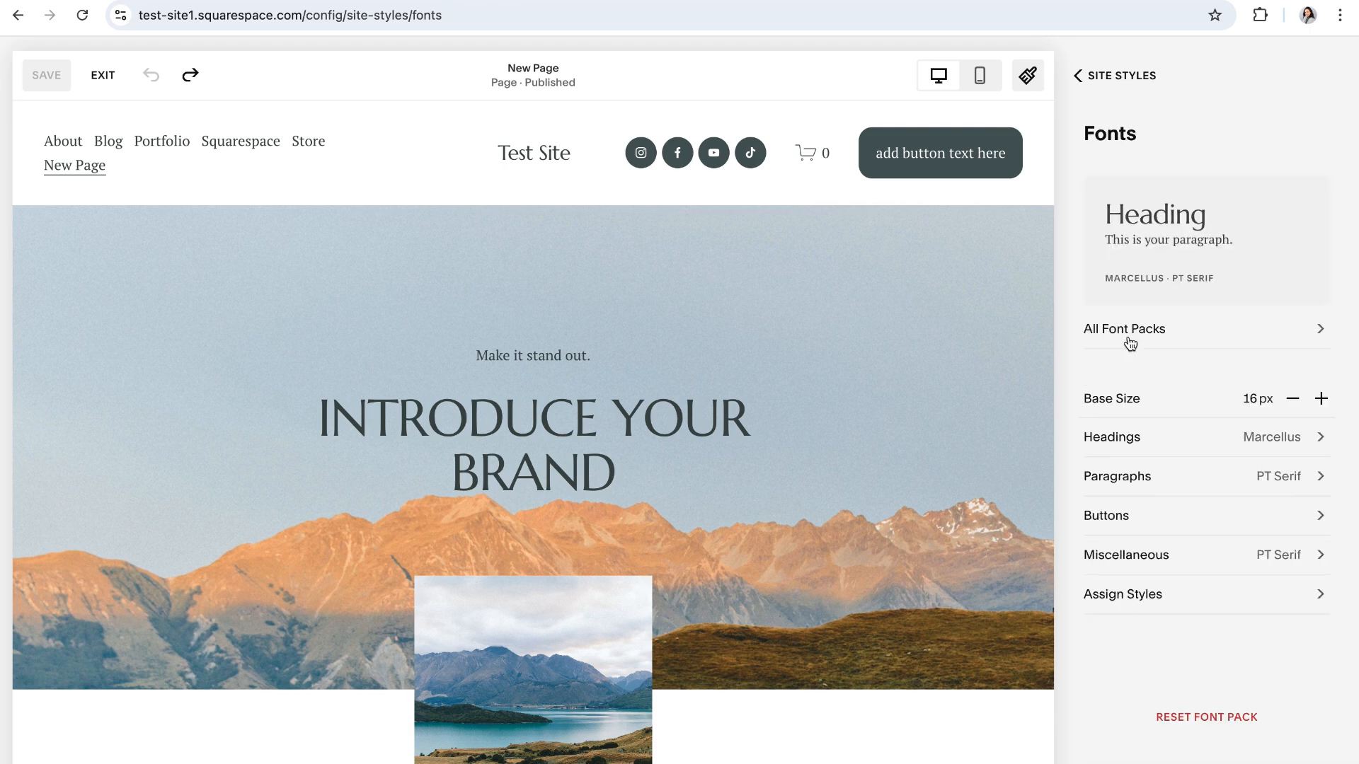
Step: Open Assign Styles and examine the font styles assigned to the header, menu, newsletter, quote and form elements
left_click(1146, 598)
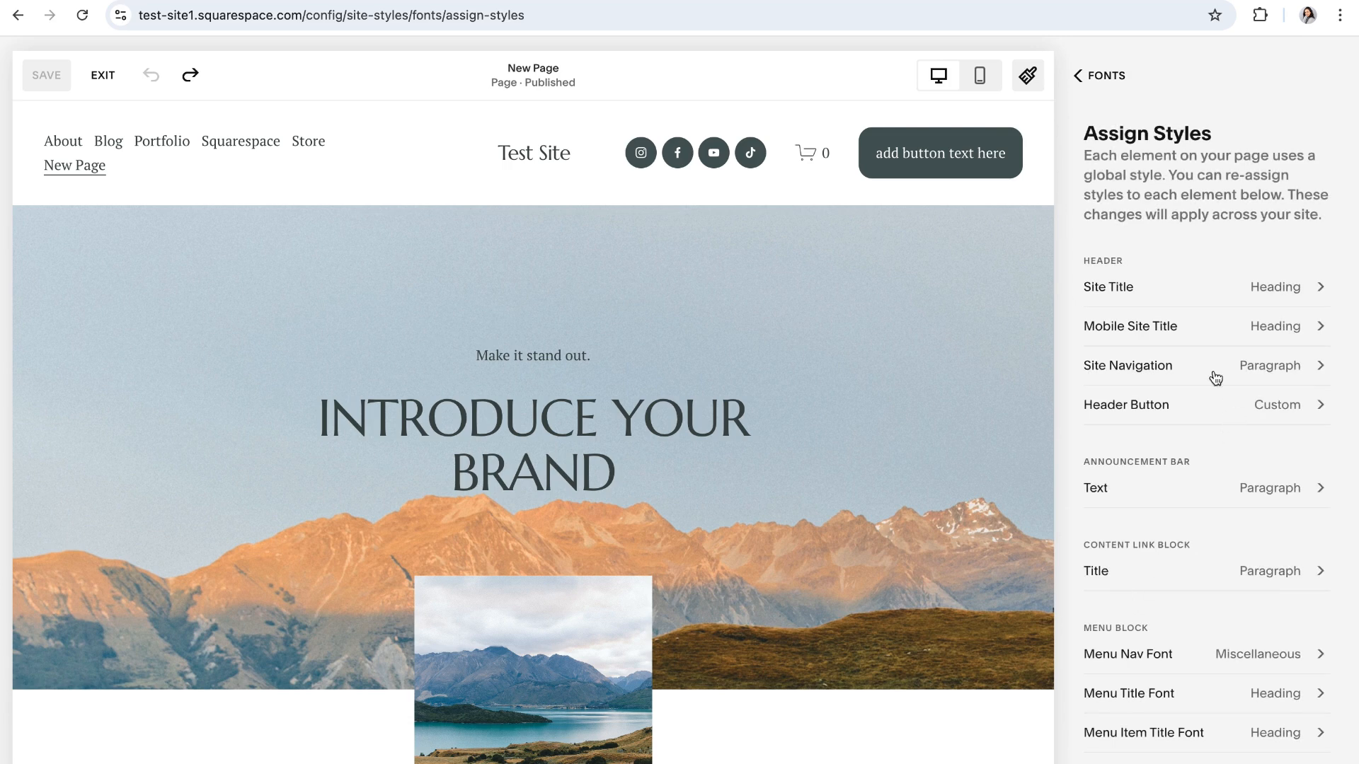
scroll(1158, 430, "down", 6)
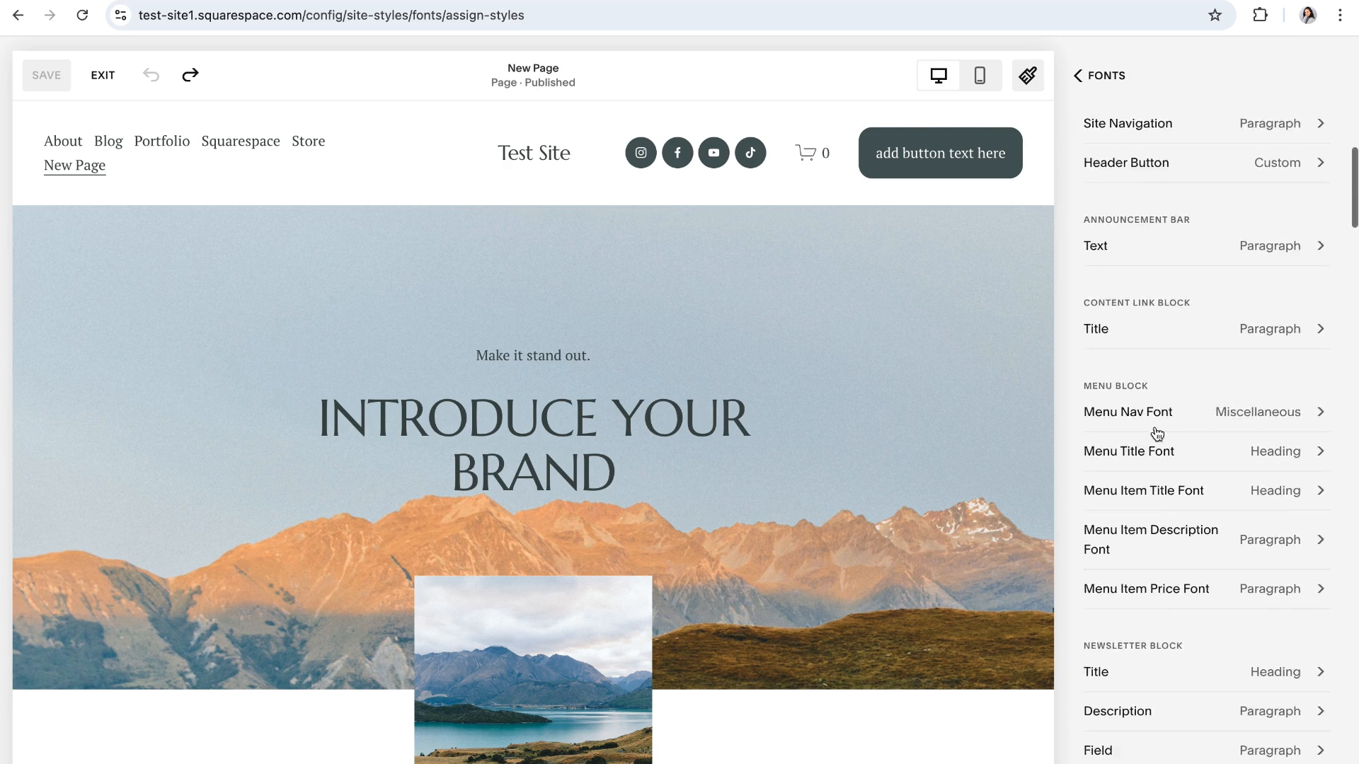
scroll(1157, 433, "down", 5)
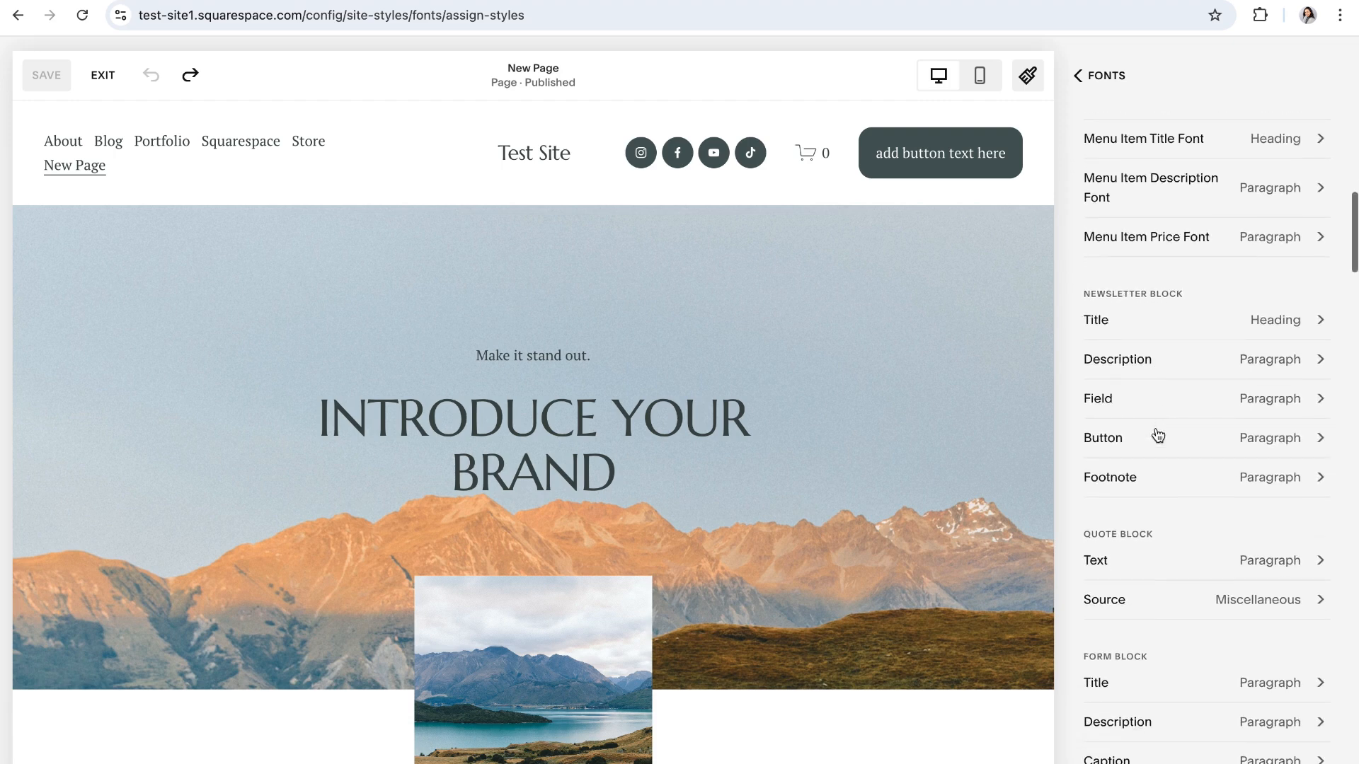
scroll(1174, 441, "up", 6)
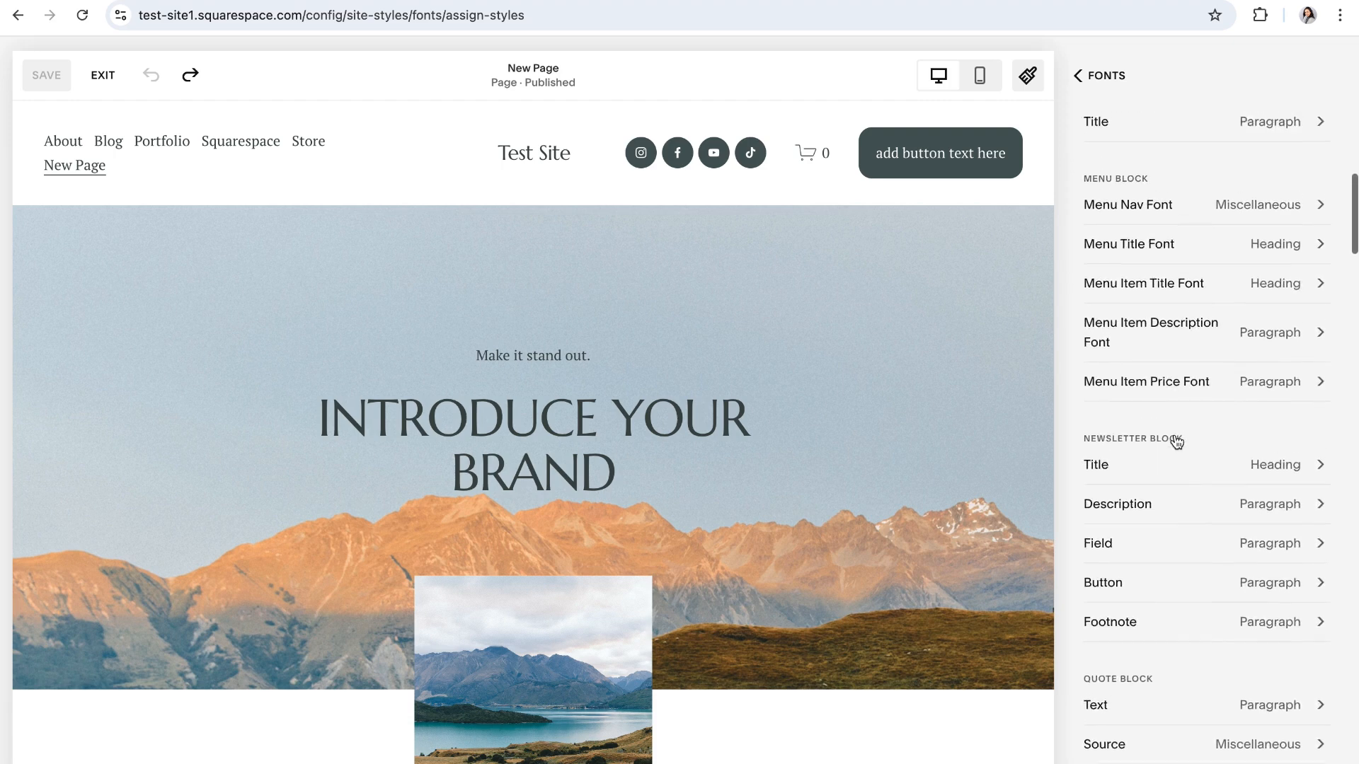
scroll(1176, 445, "up", 5)
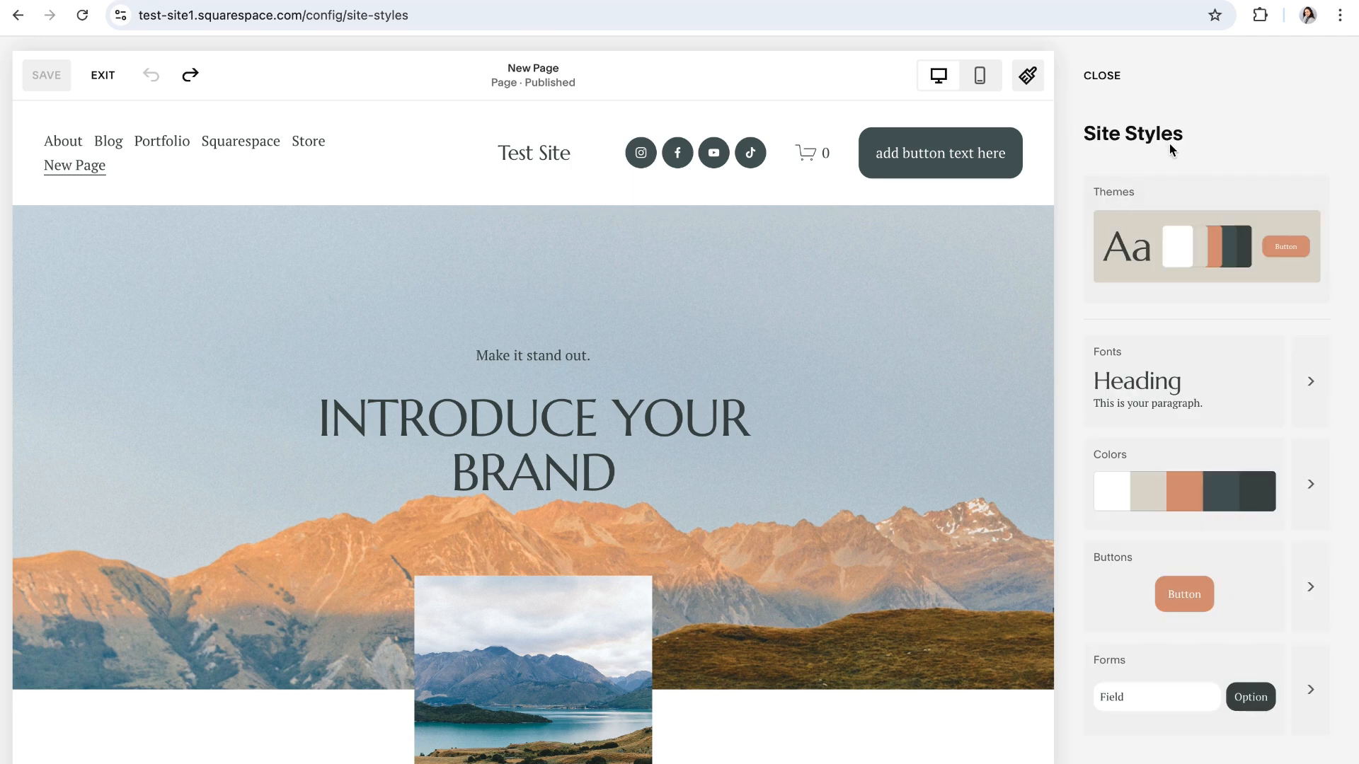
Step: Open the Colors palette editor in Site Styles and look at the settings of each of the five palette colors
left_click(1310, 488)
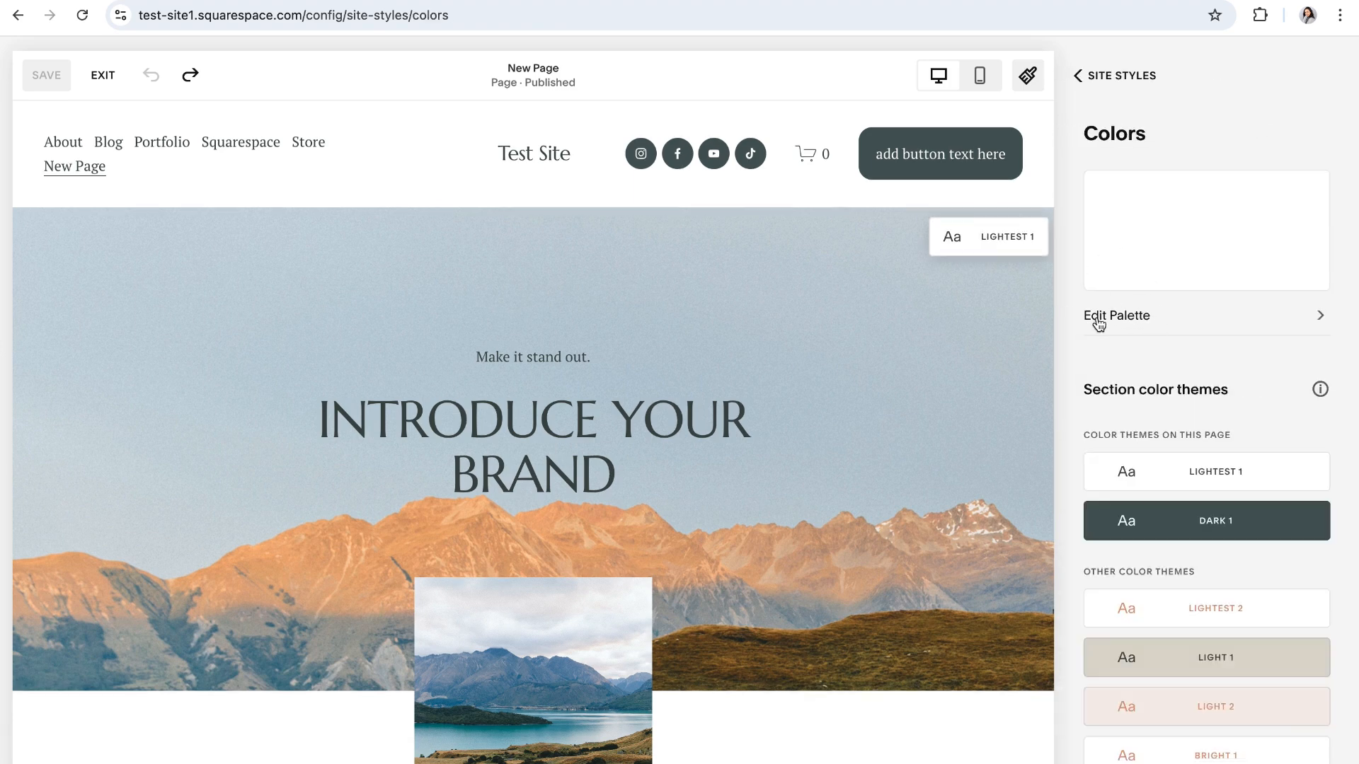
left_click(1124, 320)
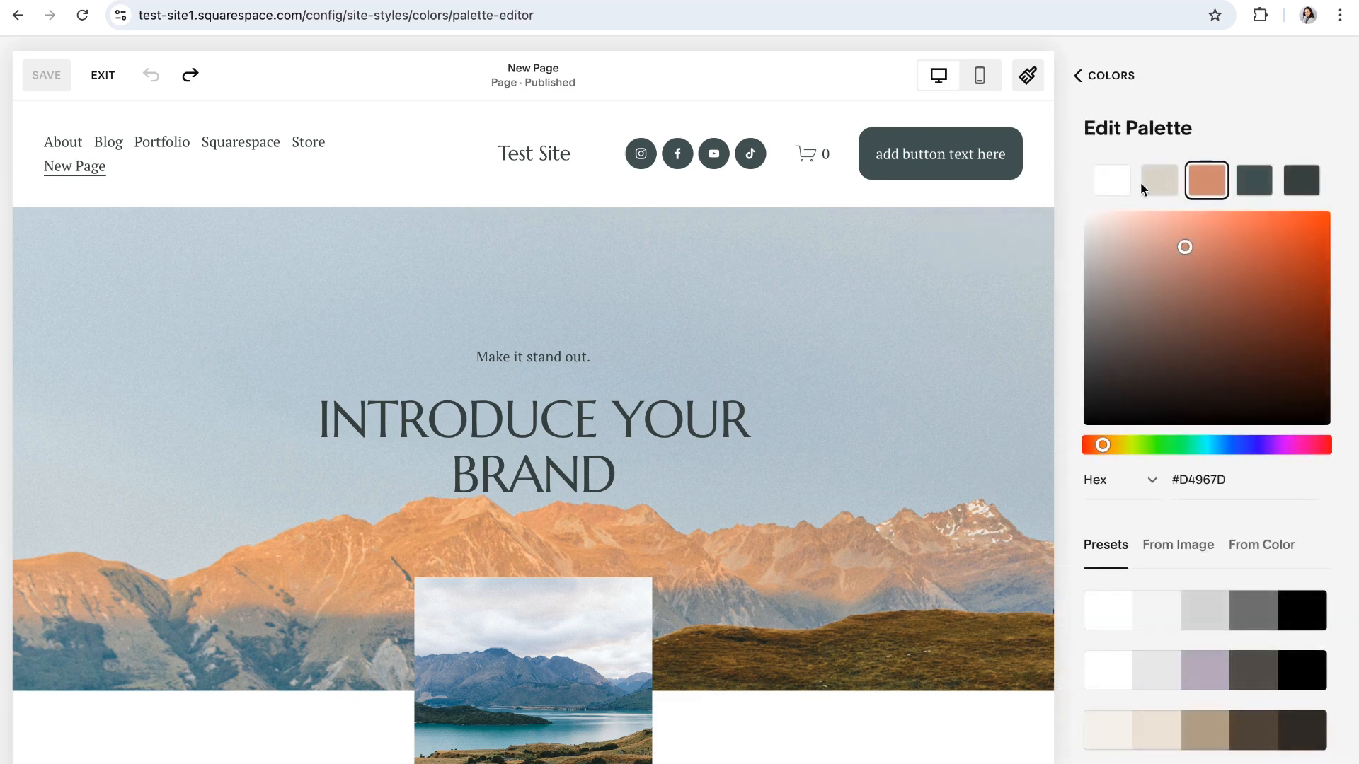
left_click(1117, 190)
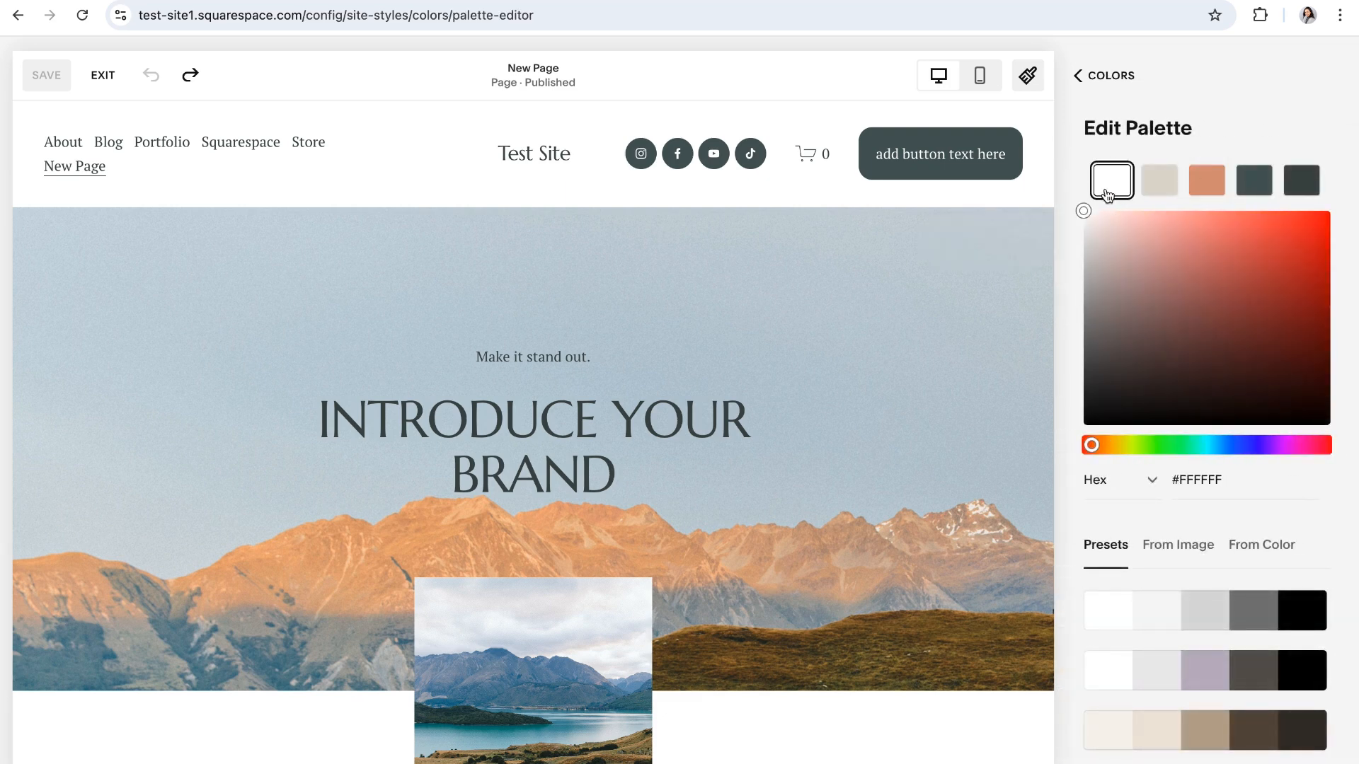
left_click(1160, 192)
left_click(1206, 185)
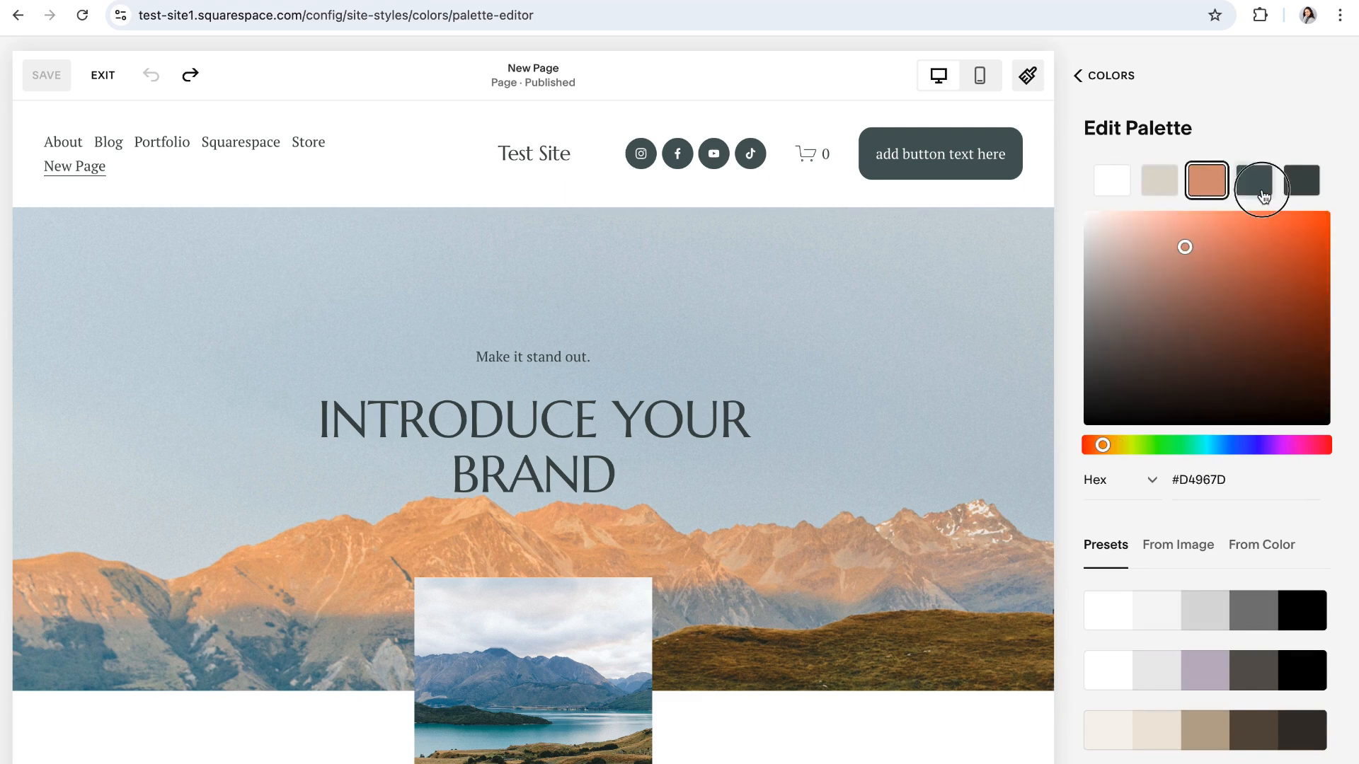
left_click(1257, 189)
left_click(1301, 189)
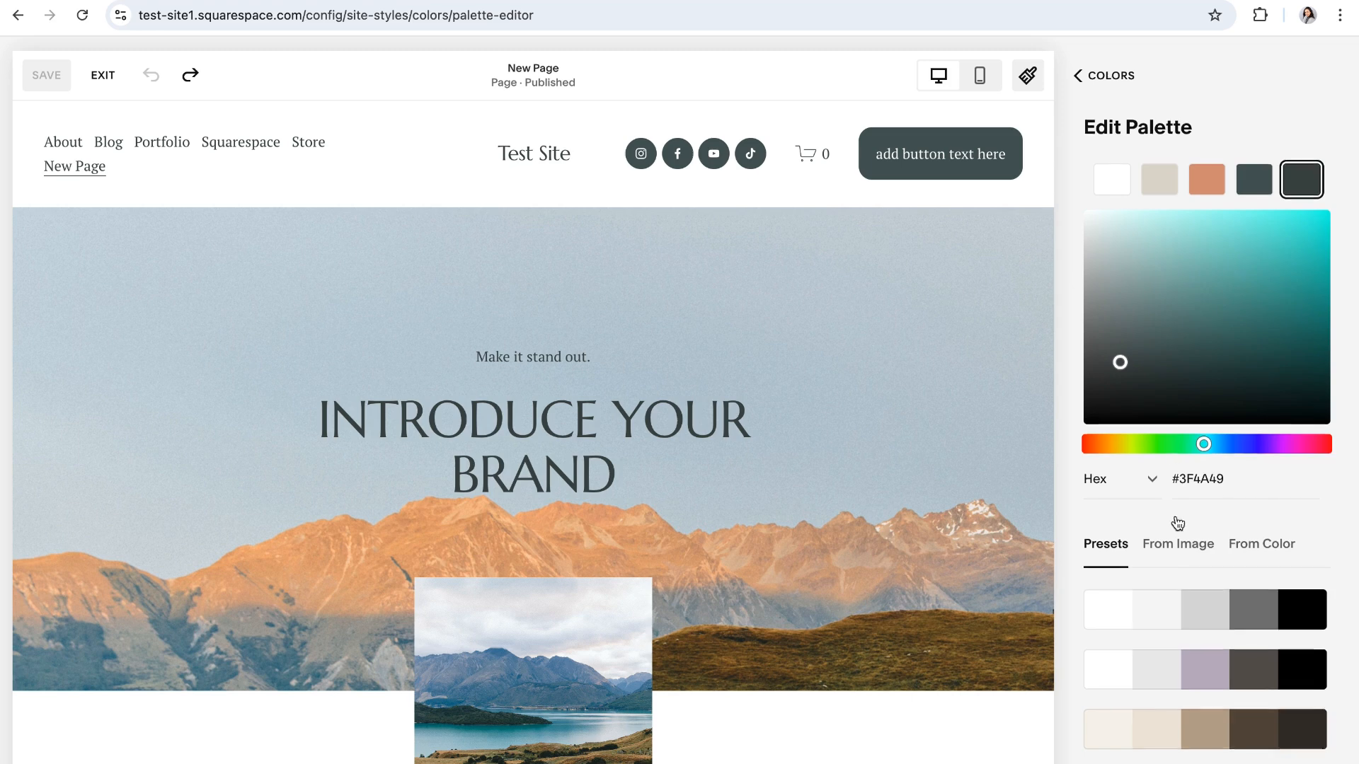
Step: Browse the preset color palettes and return to the main color settings
scroll(1178, 522, "down", 5)
scroll(1184, 521, "down", 10)
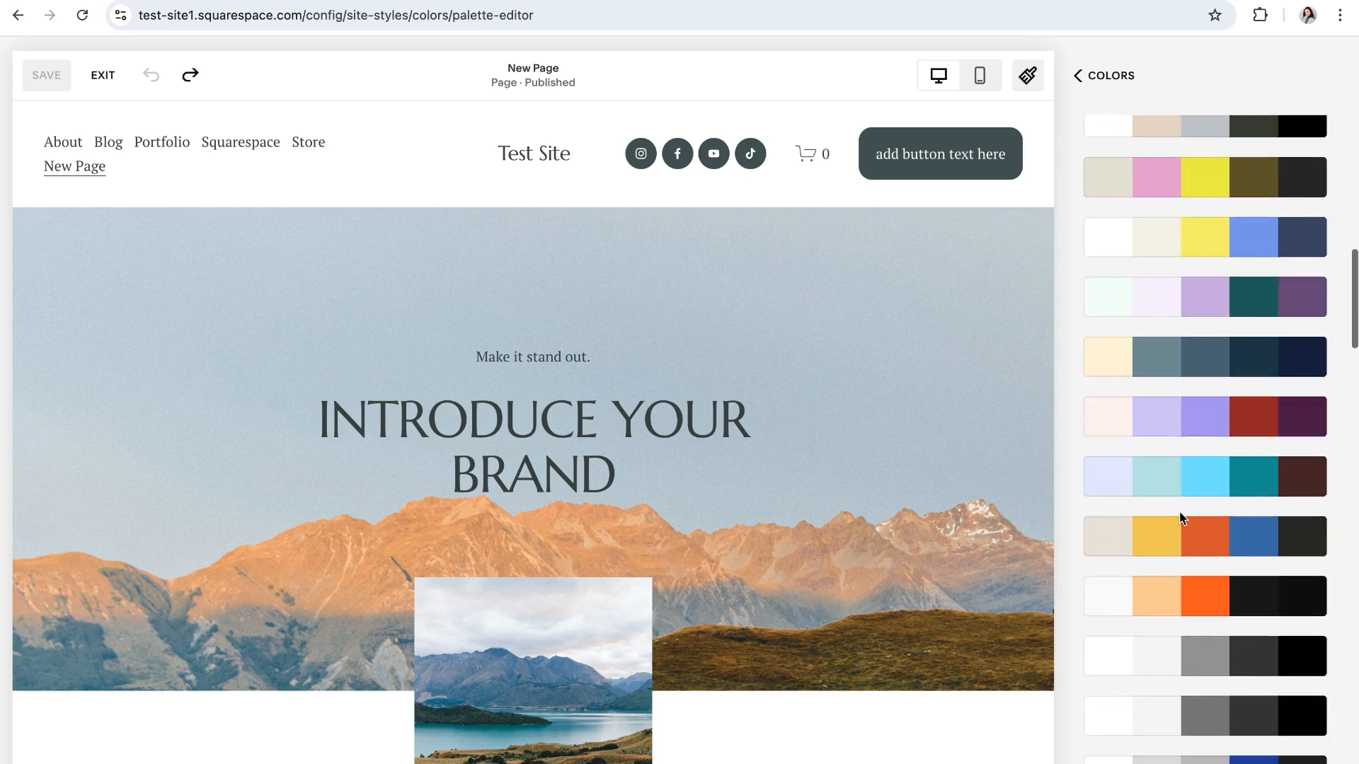
scroll(1181, 520, "down", 8)
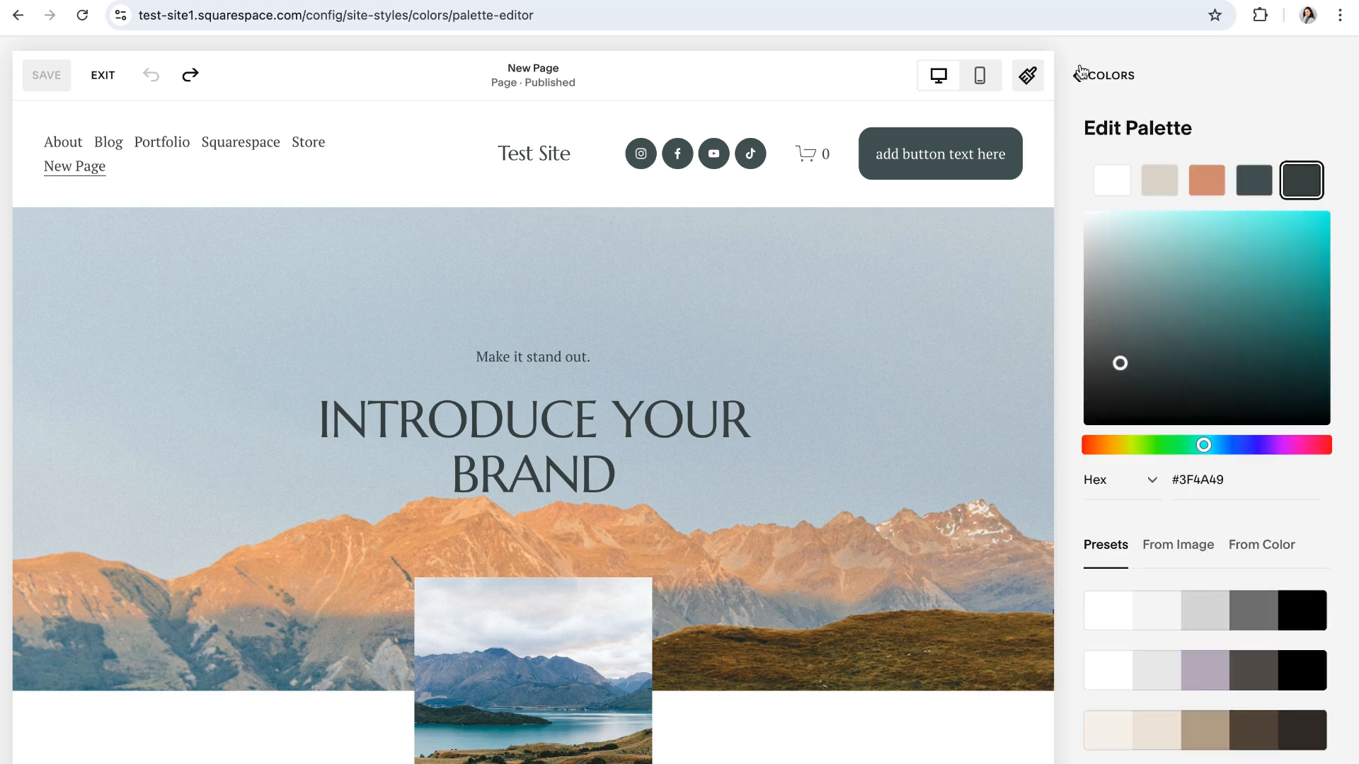
left_click(1099, 78)
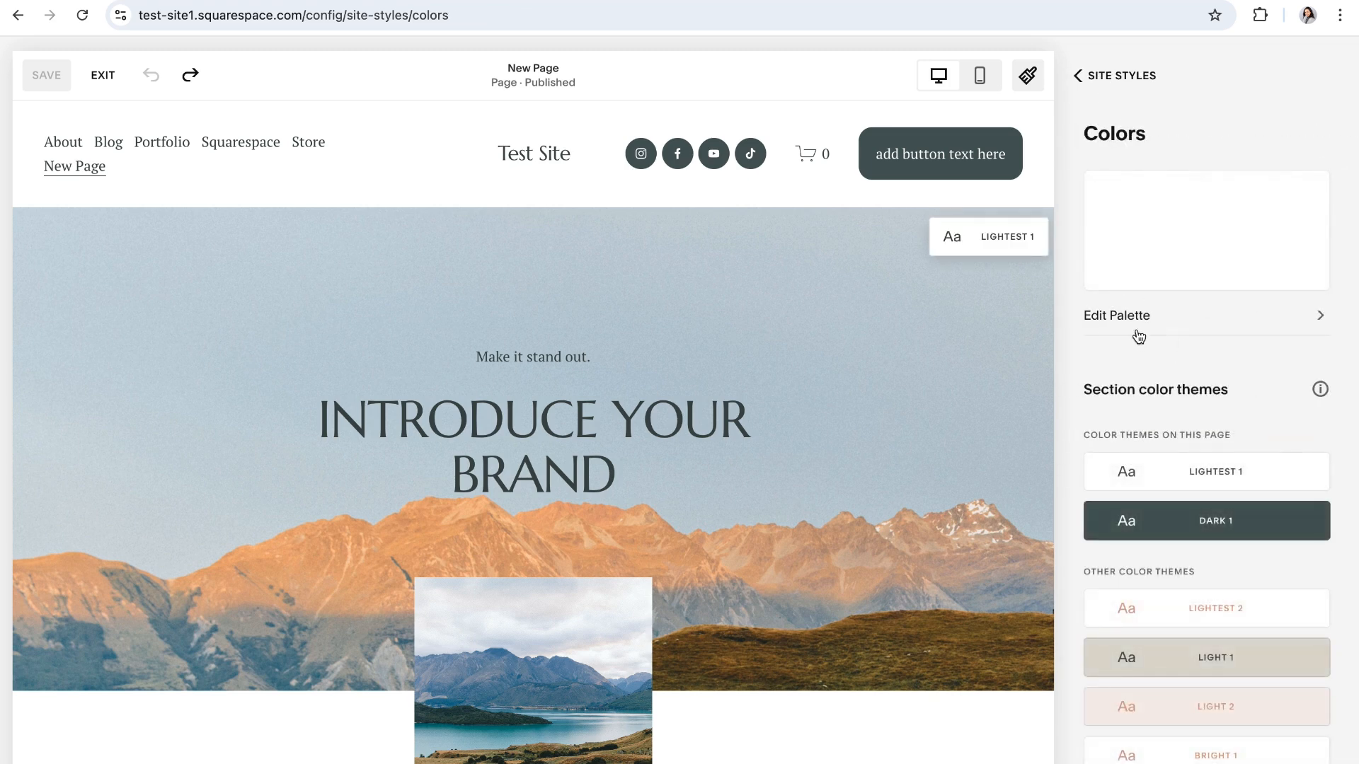
Step: Examine the section color themes used on this page and the other available color themes
scroll(1172, 384, "down", 1)
left_click_drag(1229, 370, 1085, 370)
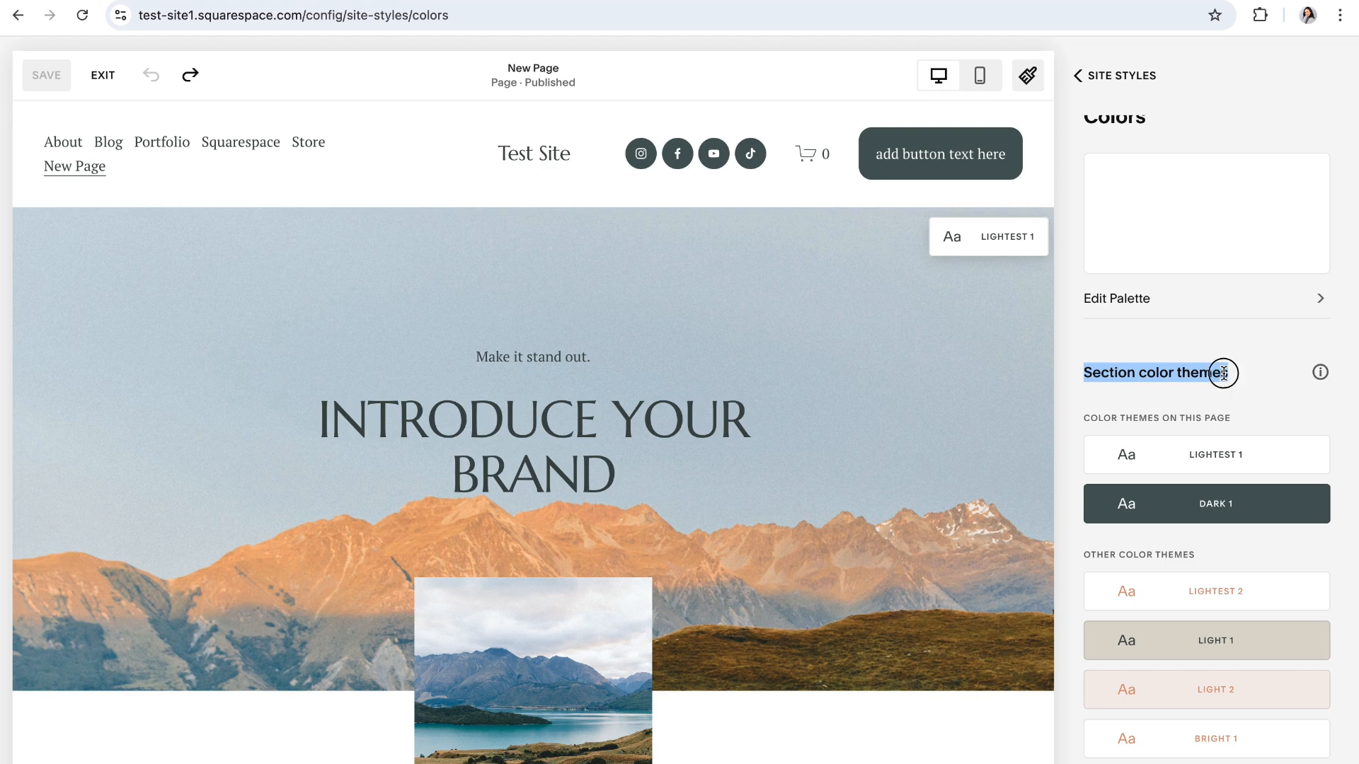
left_click(1229, 371)
scroll(1222, 376, "down", 2)
scroll(1222, 376, "up", 2)
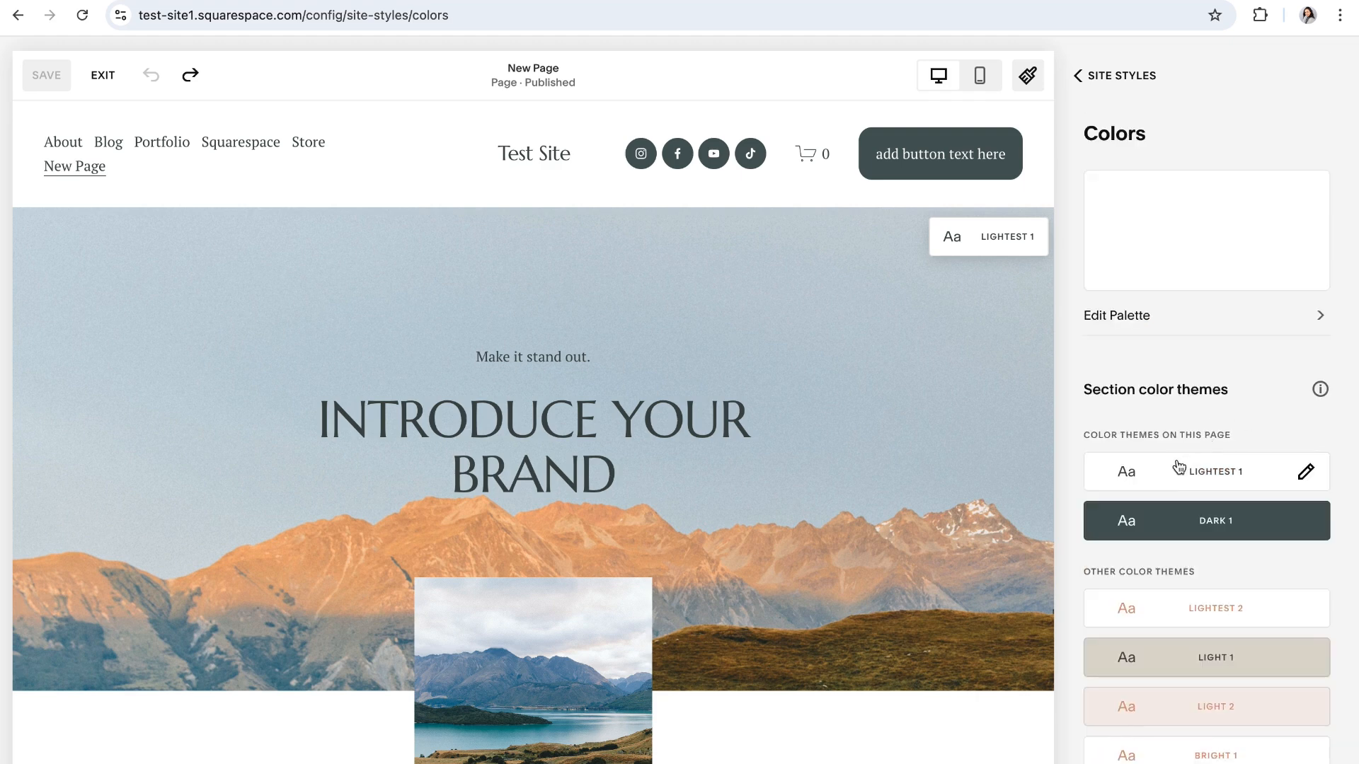
scroll(1173, 467, "down", 4)
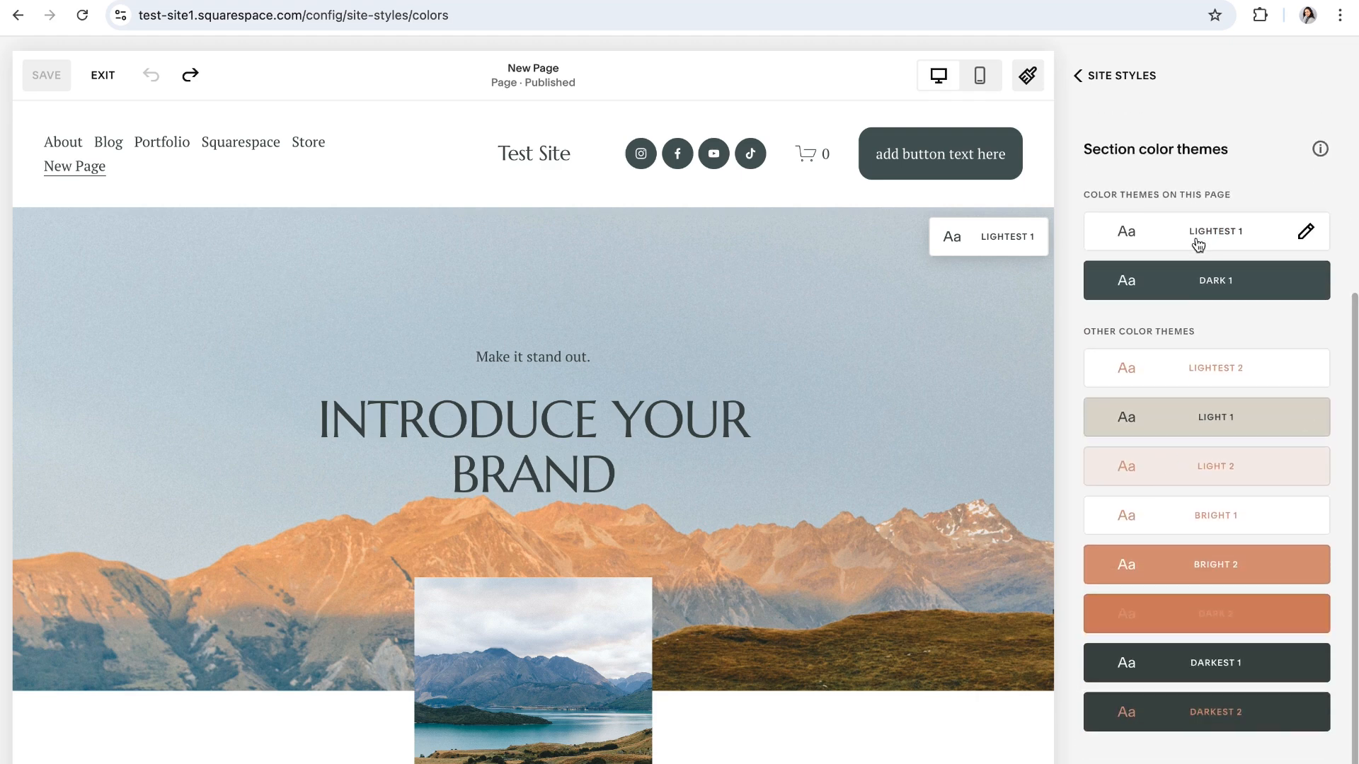
scroll(1203, 679, "up", 2)
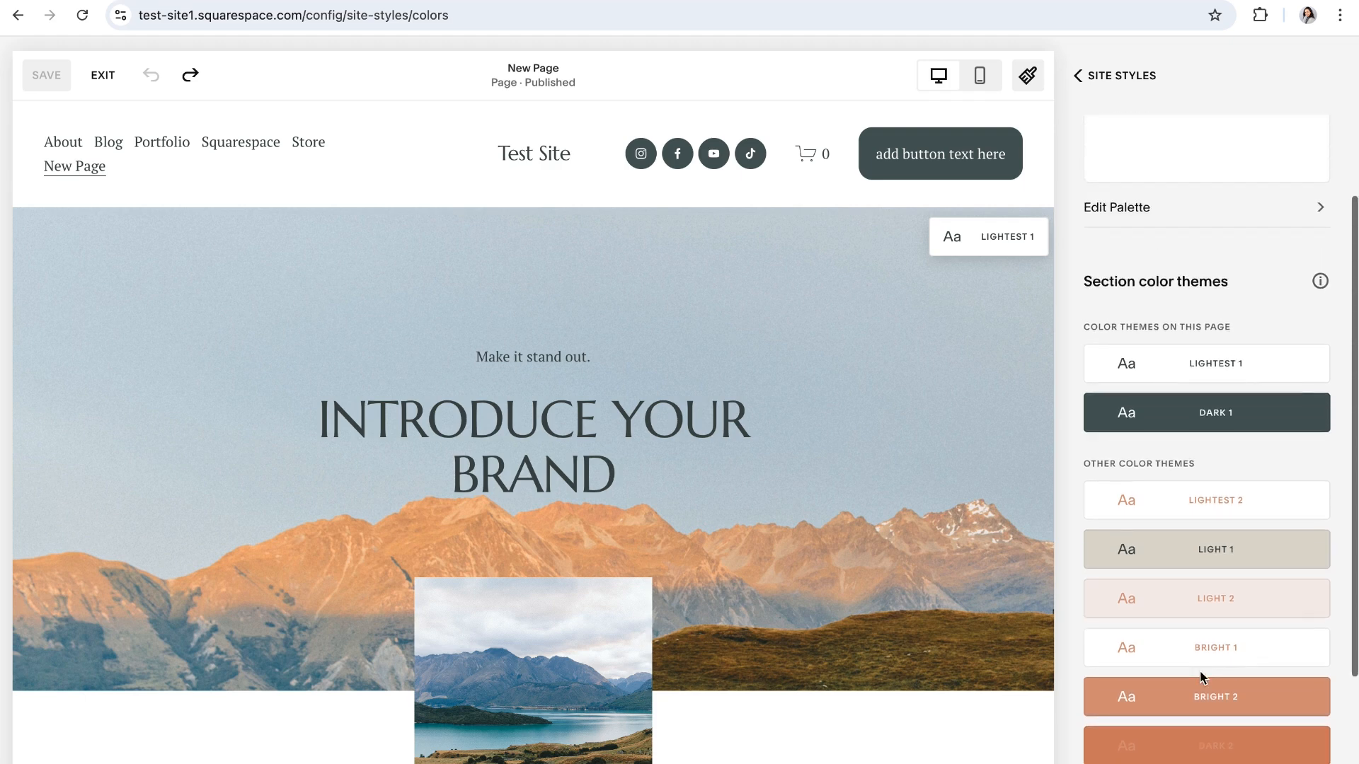
scroll(1192, 534, "up", 1)
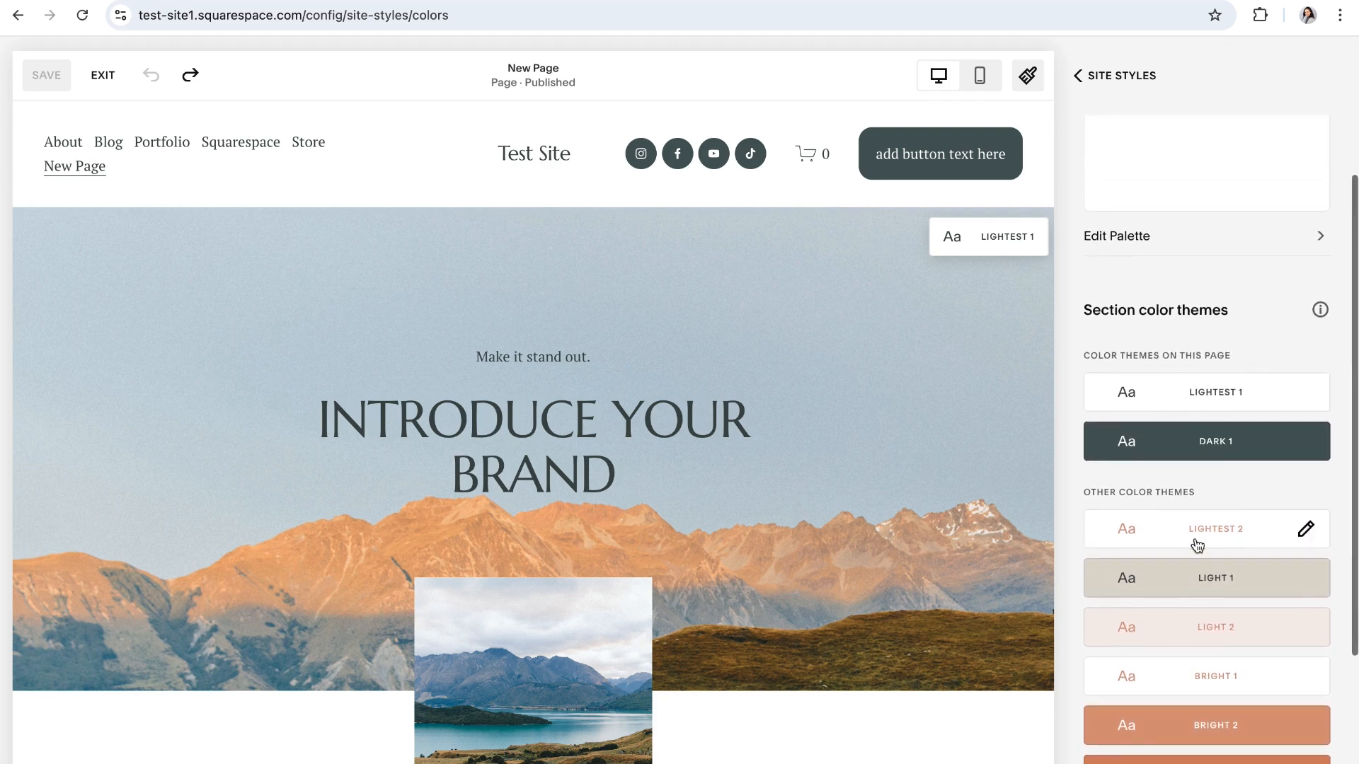
scroll(1202, 544, "up", 2)
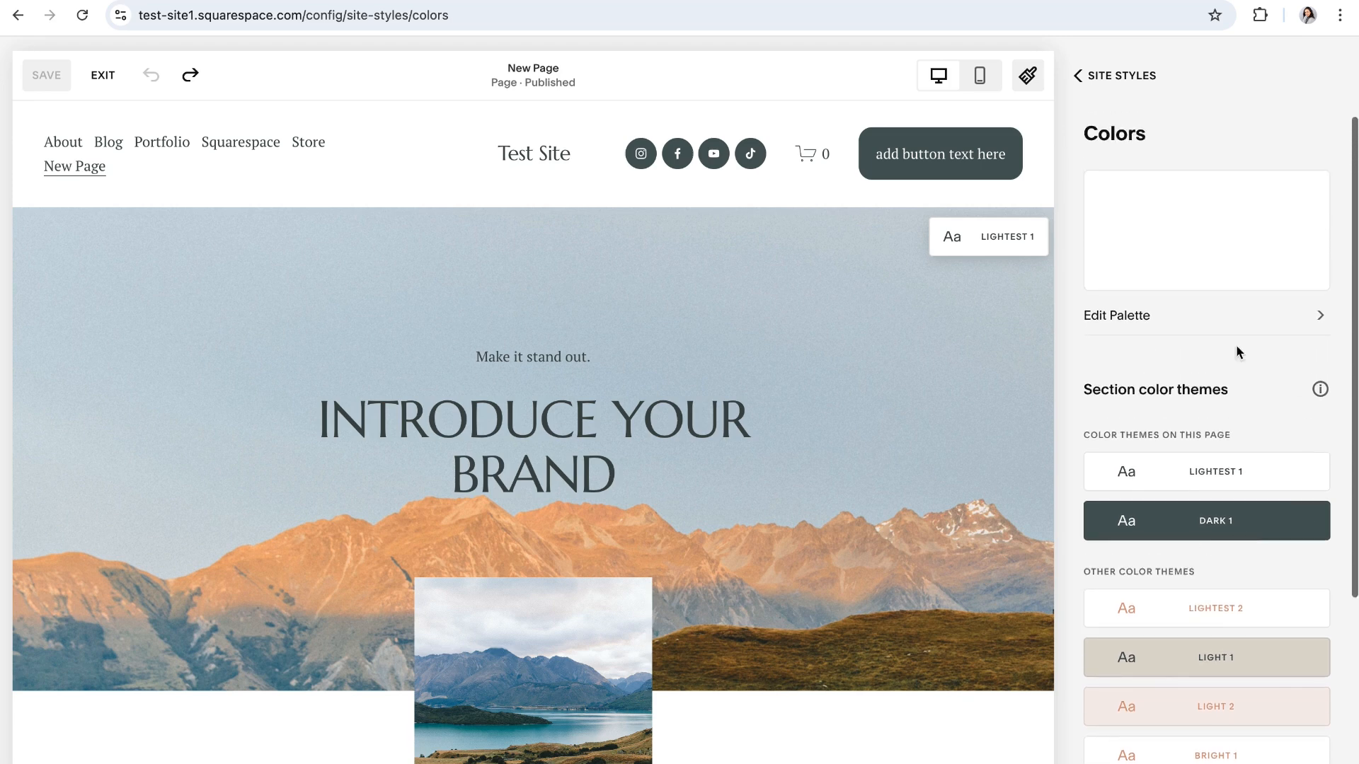
scroll(1164, 498, "down", 3)
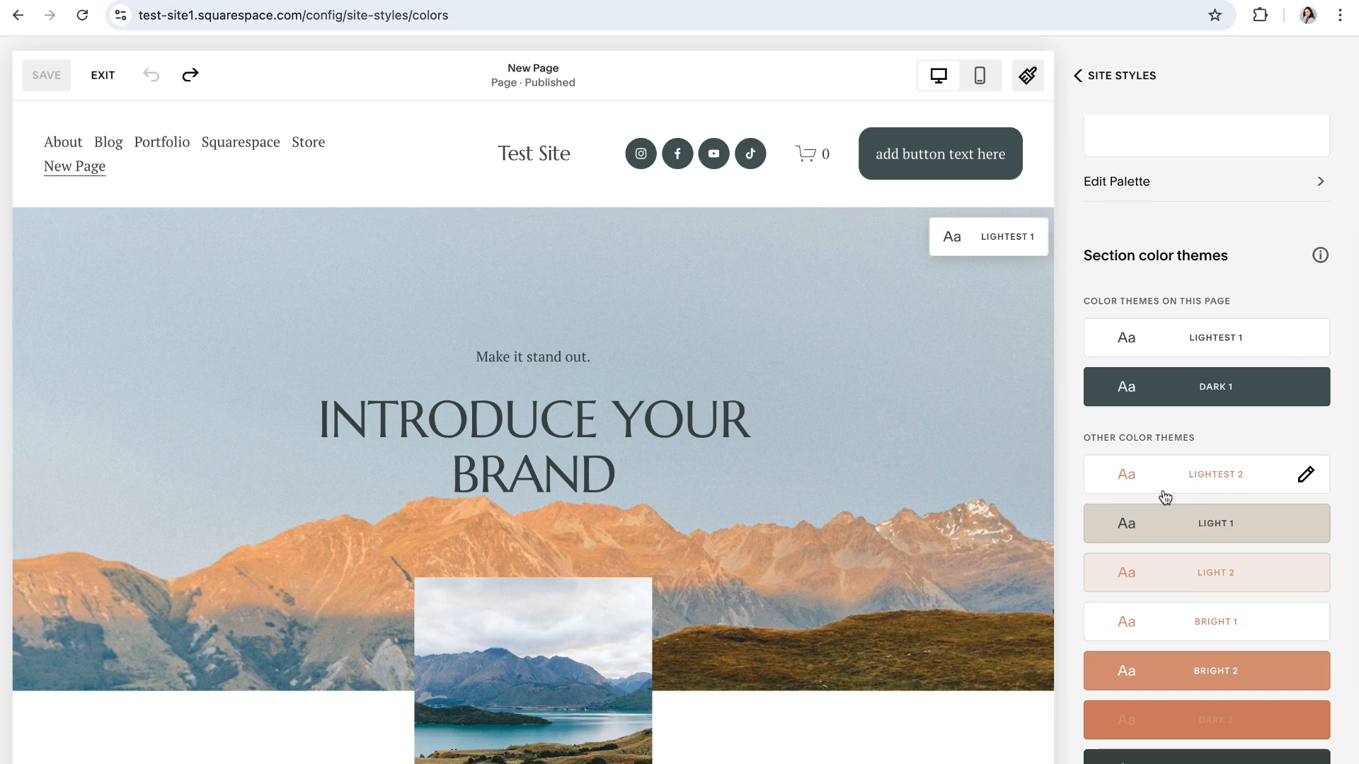
scroll(1163, 495, "up", 3)
Step: Open the Dark 1 color theme and adjust its section background using a custom color
left_click(1202, 515)
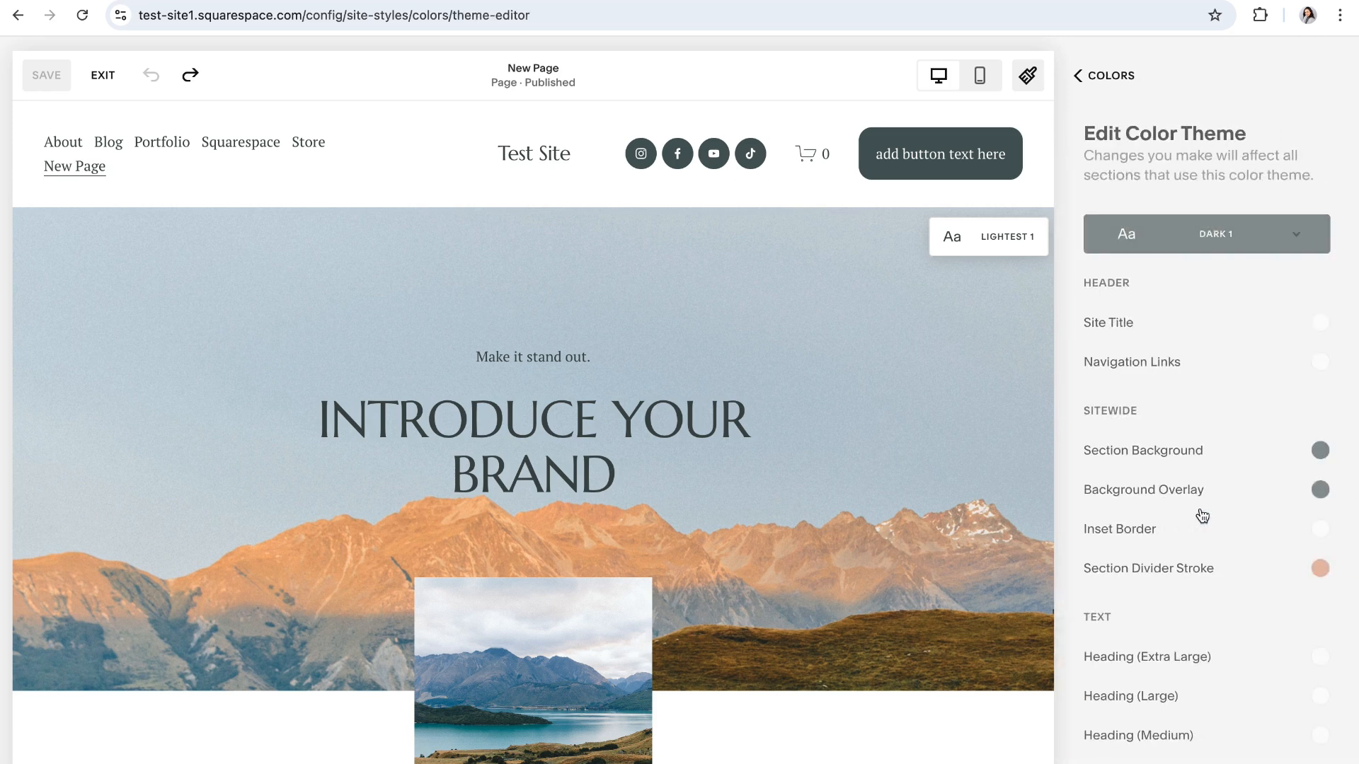
scroll(1281, 425, "down", 3)
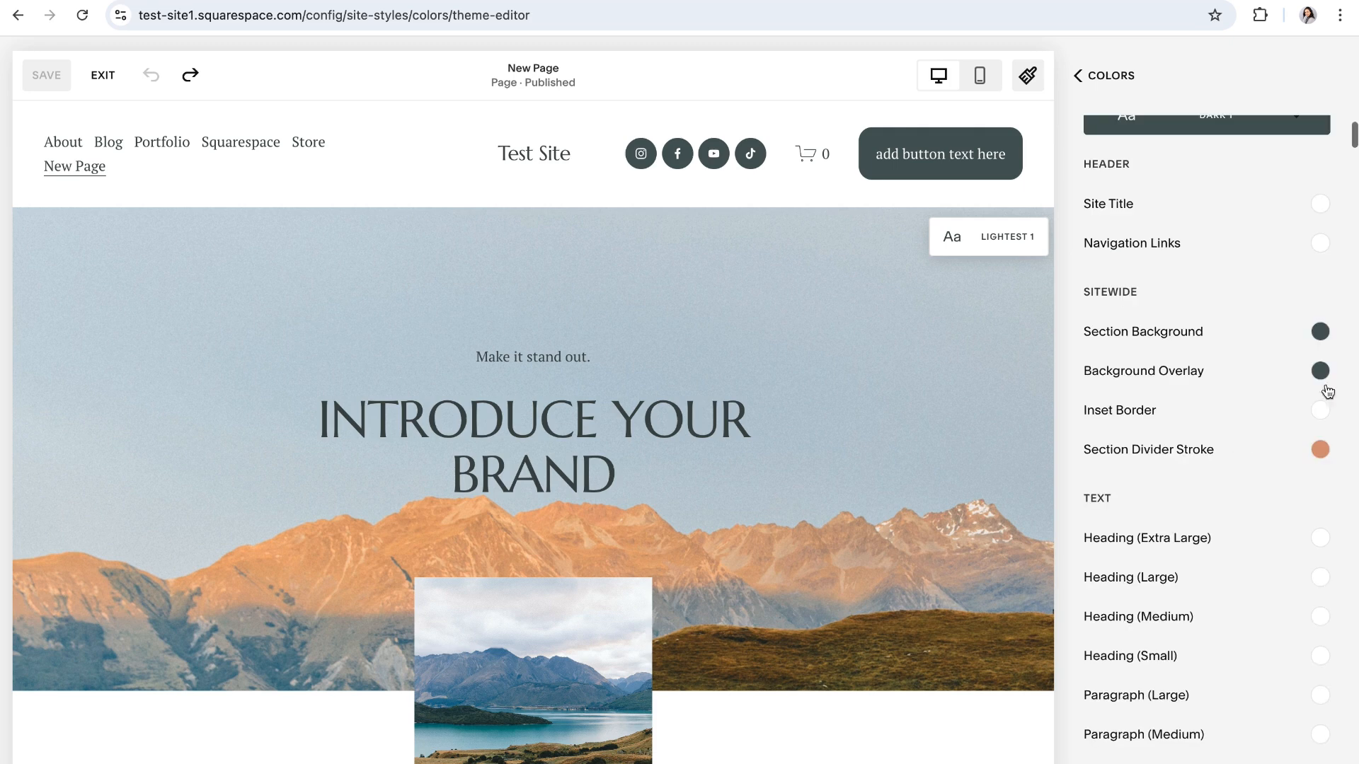
left_click(1321, 333)
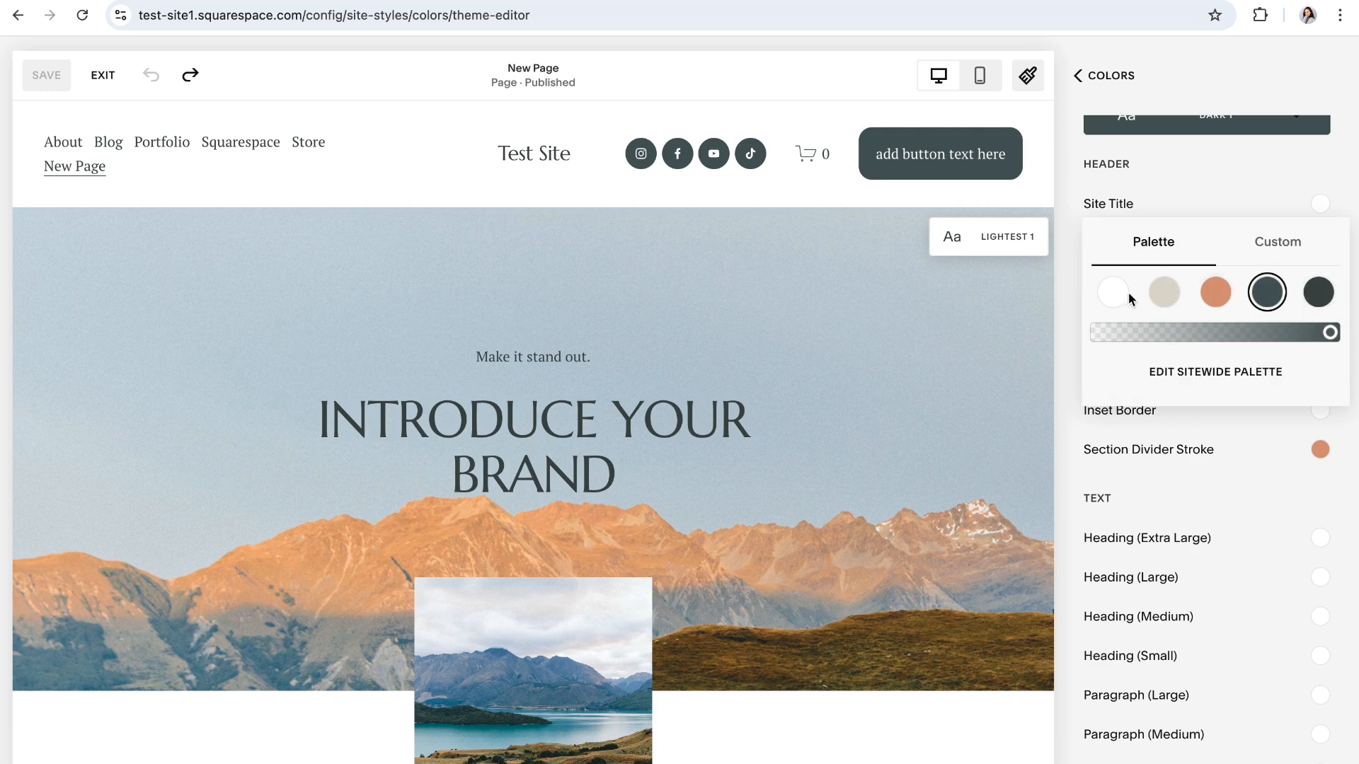
left_click(1268, 249)
left_click_drag(1177, 333, 1180, 291)
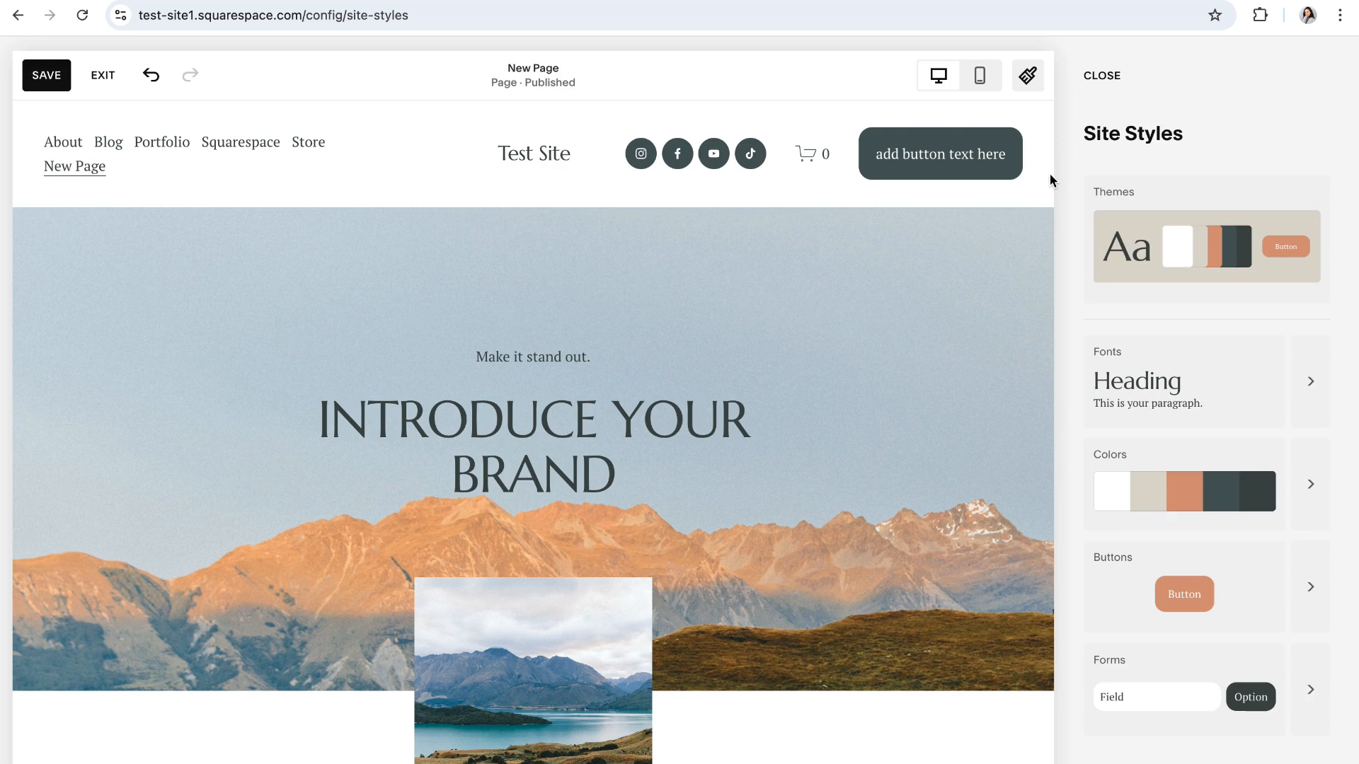
Step: Close Site Styles, then save the changes and exit the page editor
left_click(1110, 76)
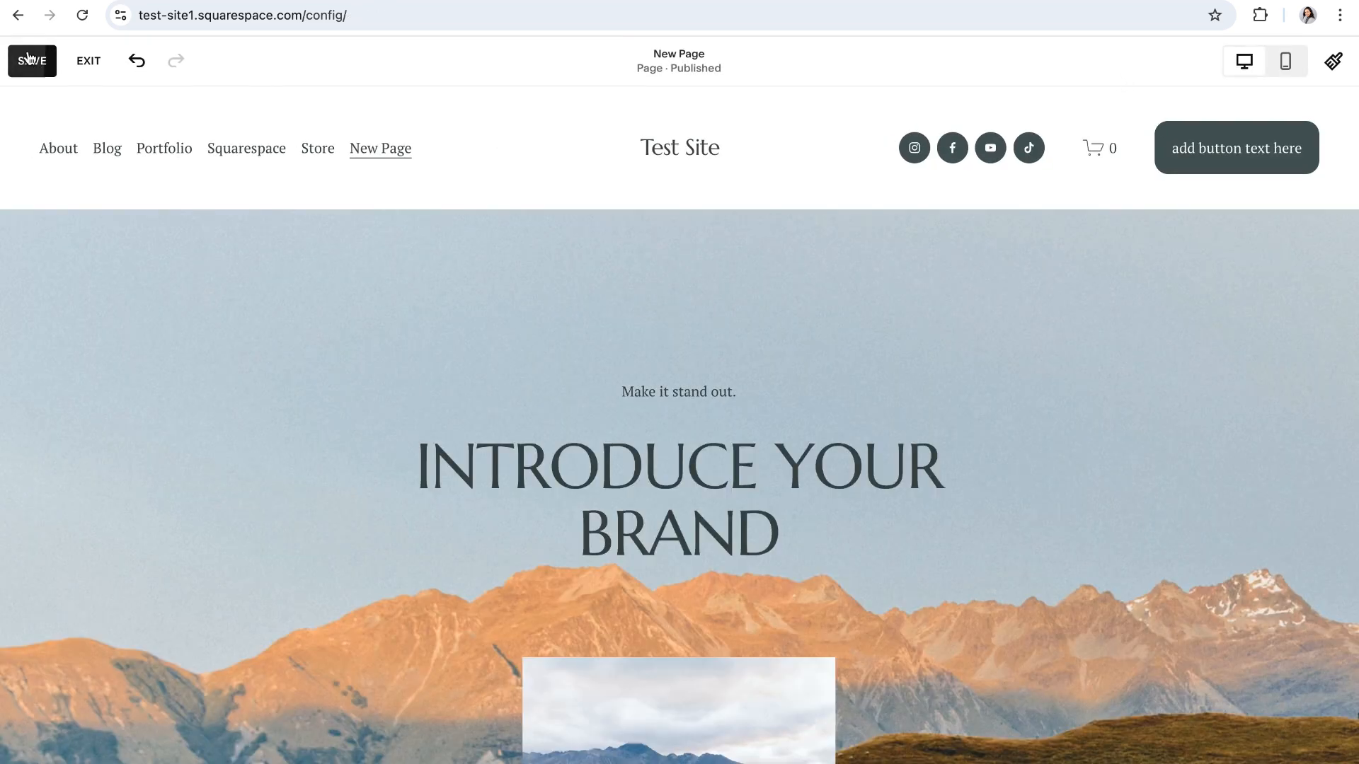
left_click(37, 61)
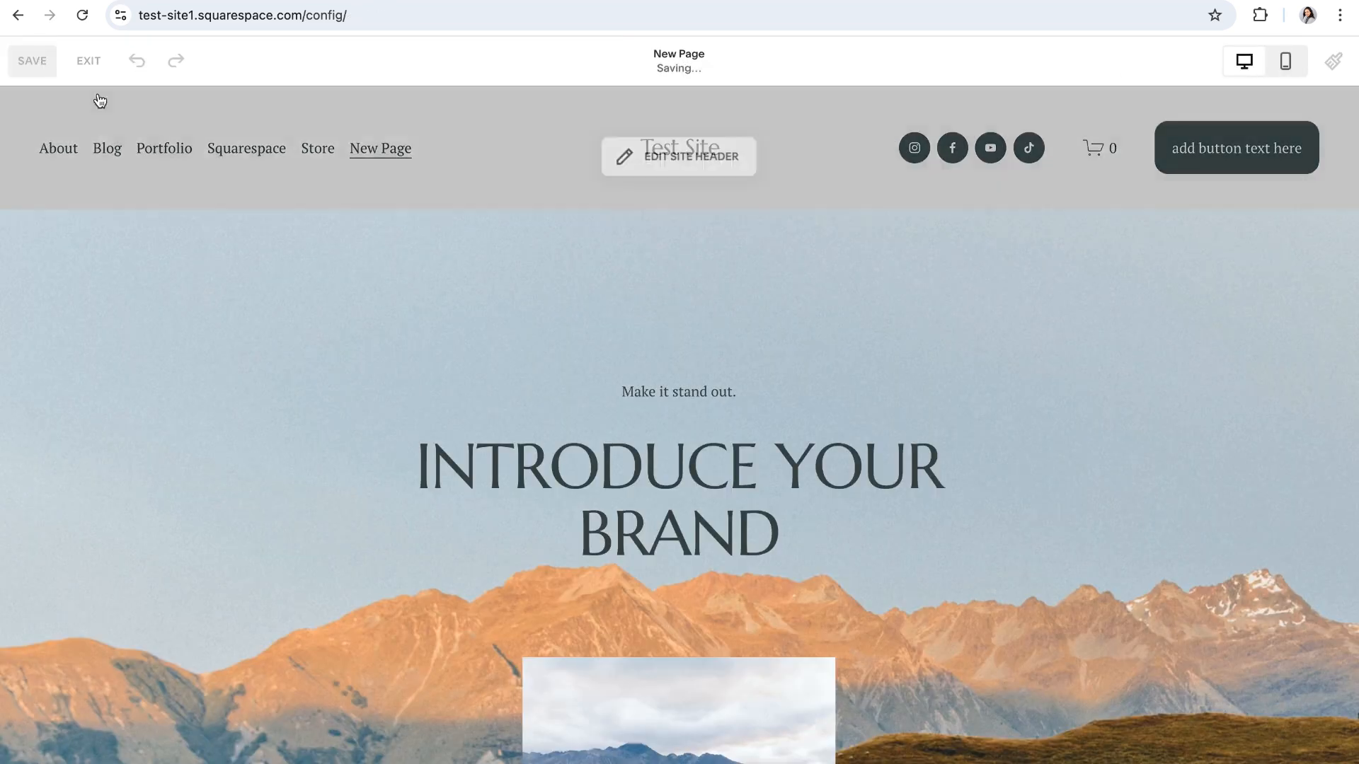
left_click(88, 62)
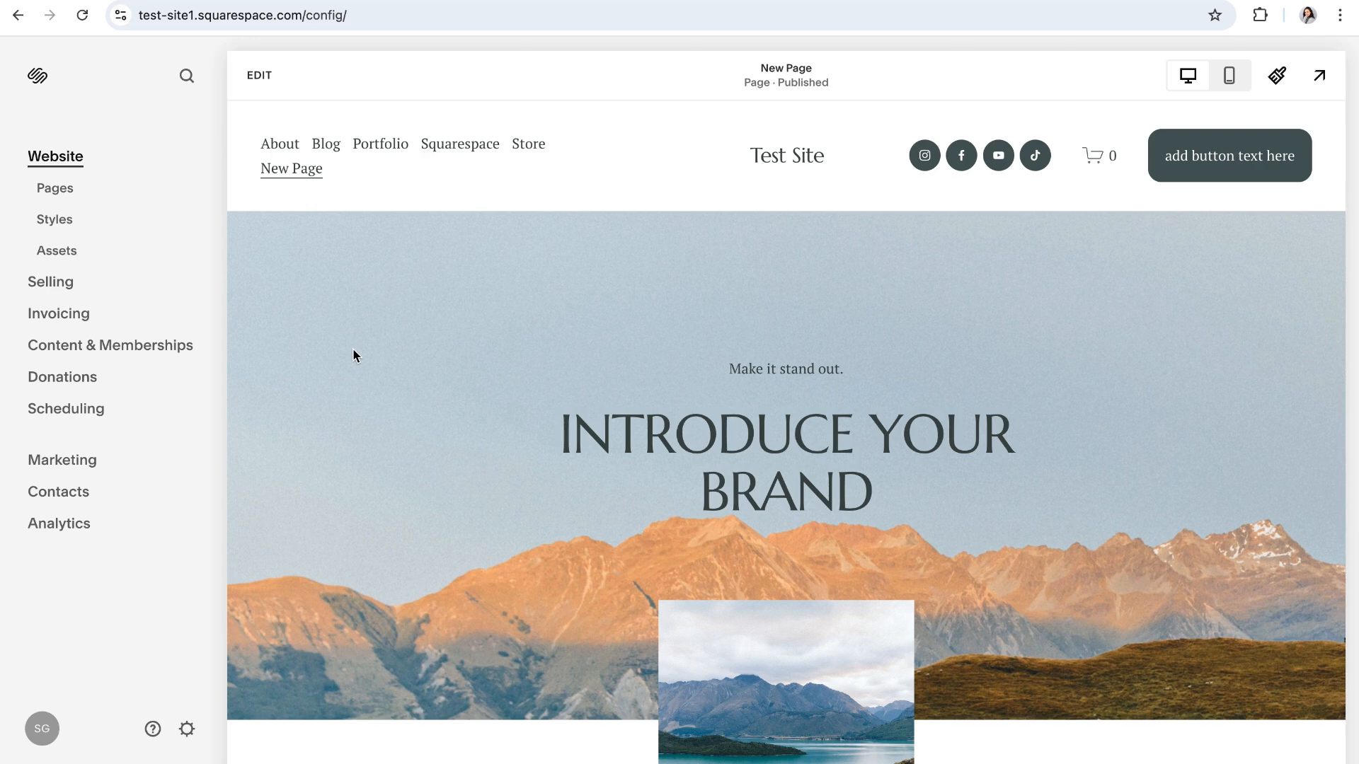
Step: Add a blog page to the Not Linked section using the two-column layout with staggered post images
left_click(56, 190)
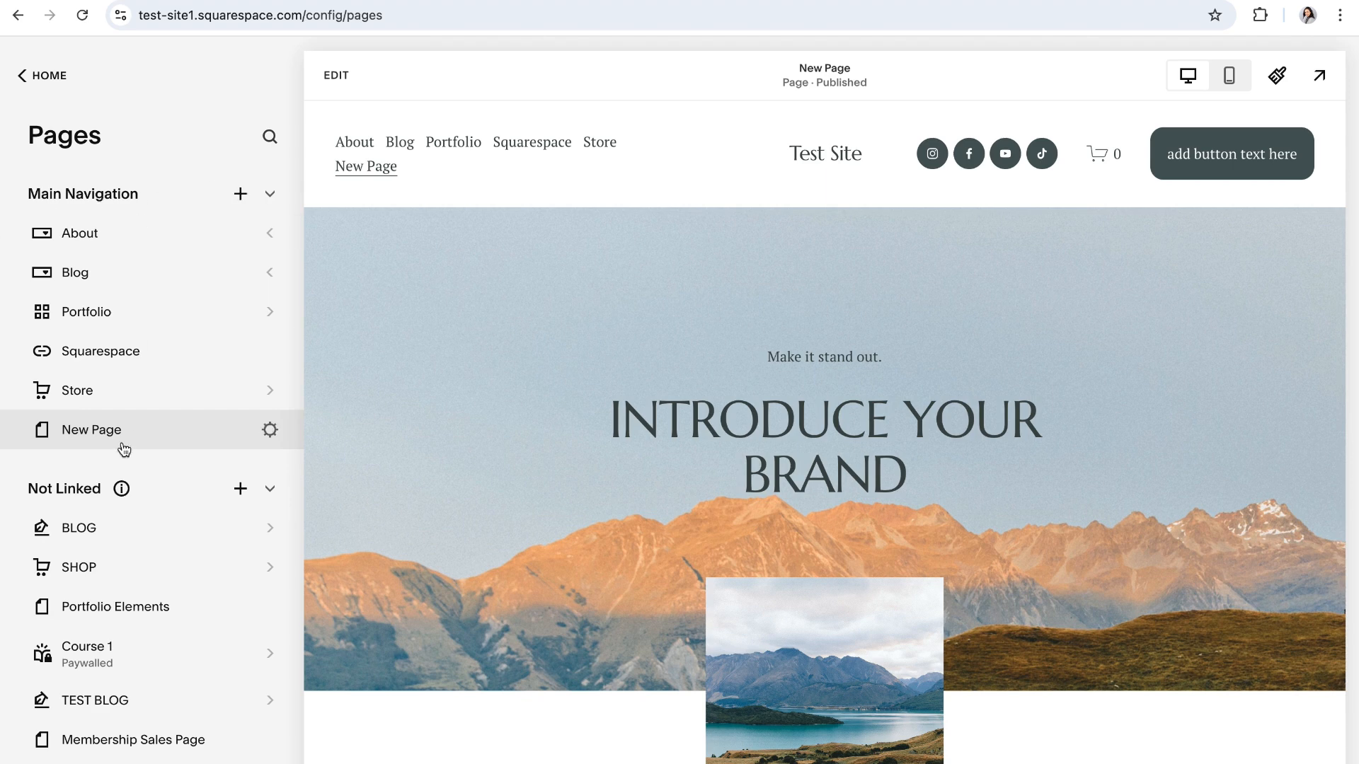
left_click(240, 494)
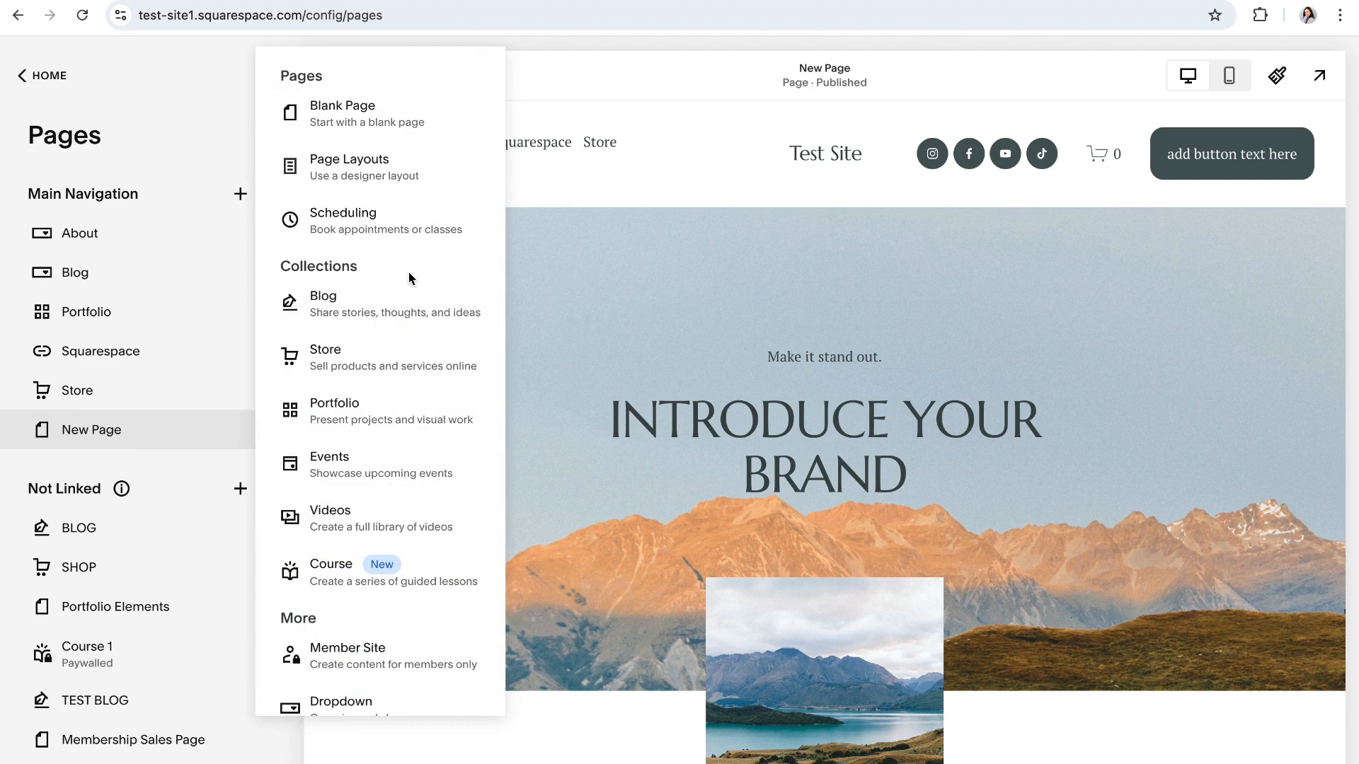
left_click(361, 310)
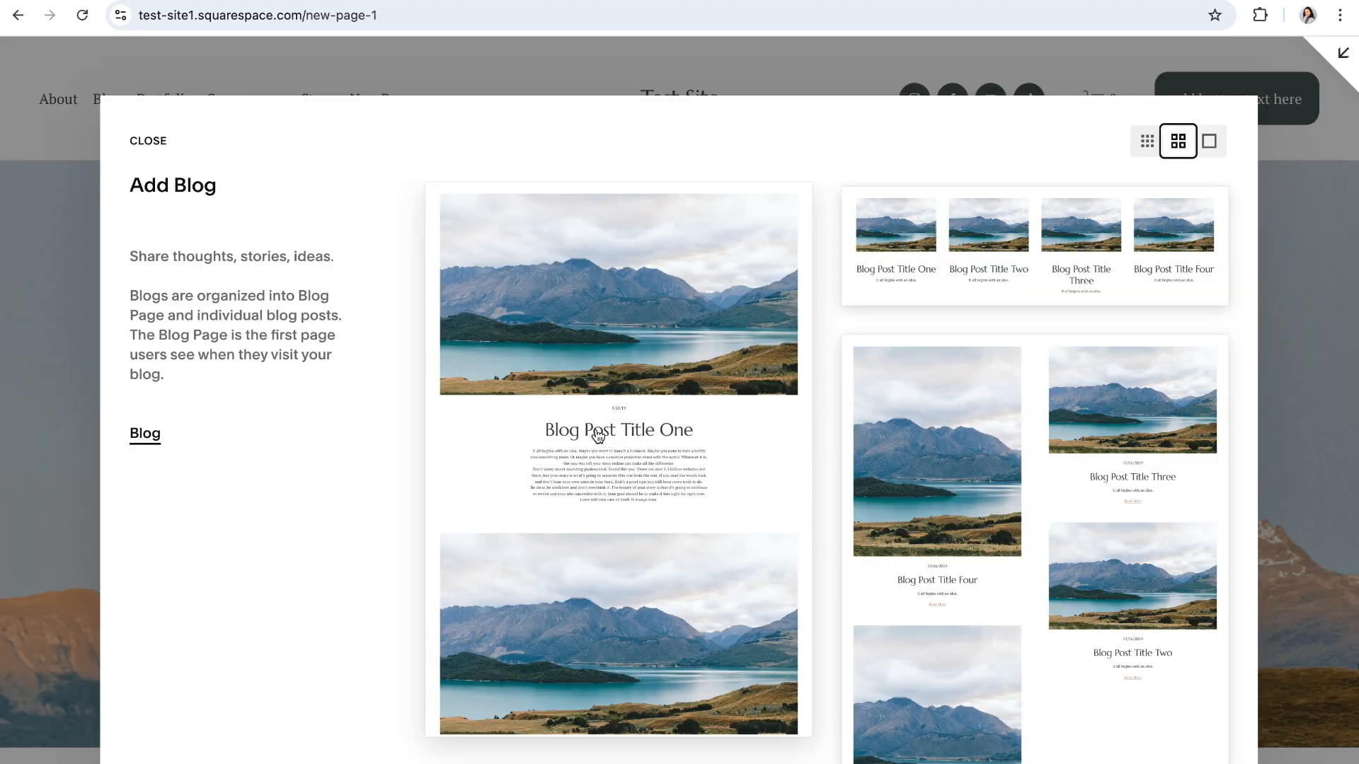
scroll(795, 485, "down", 7)
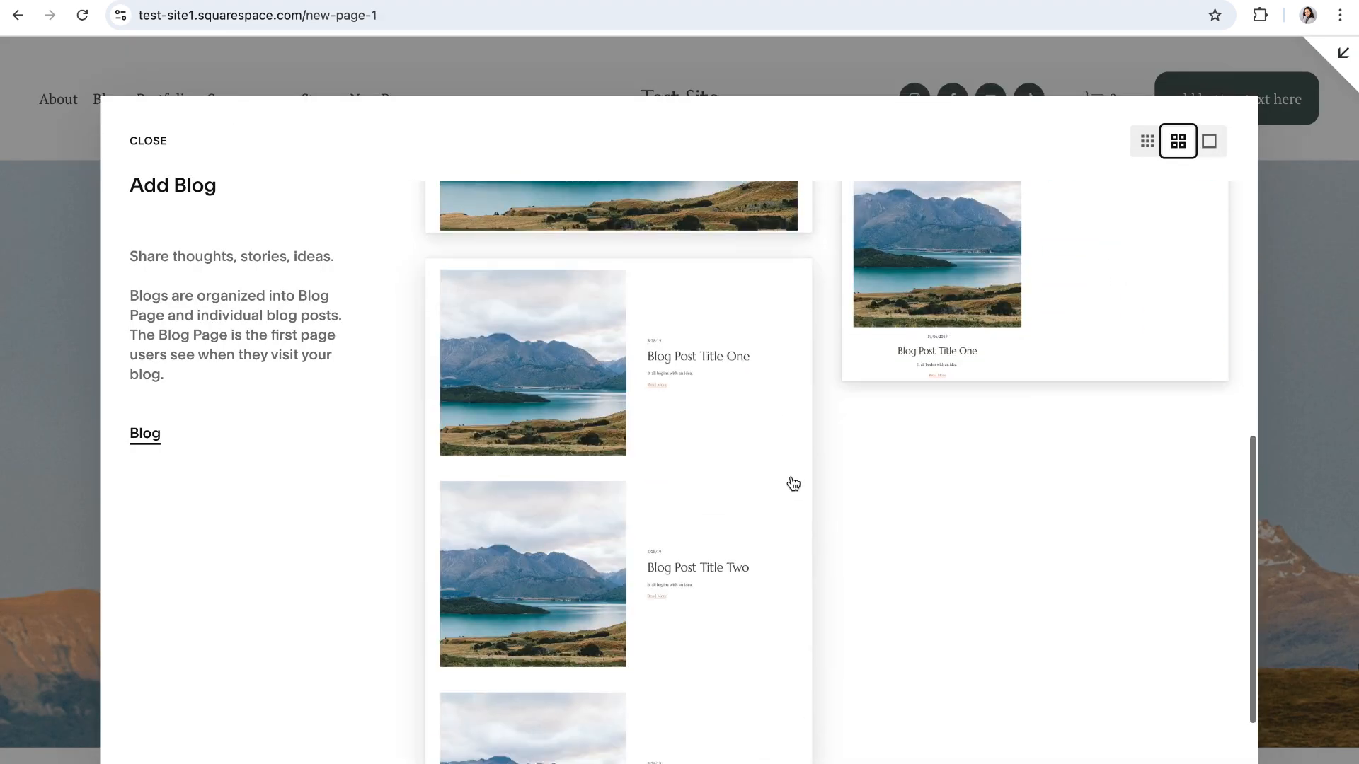
scroll(794, 484, "up", 5)
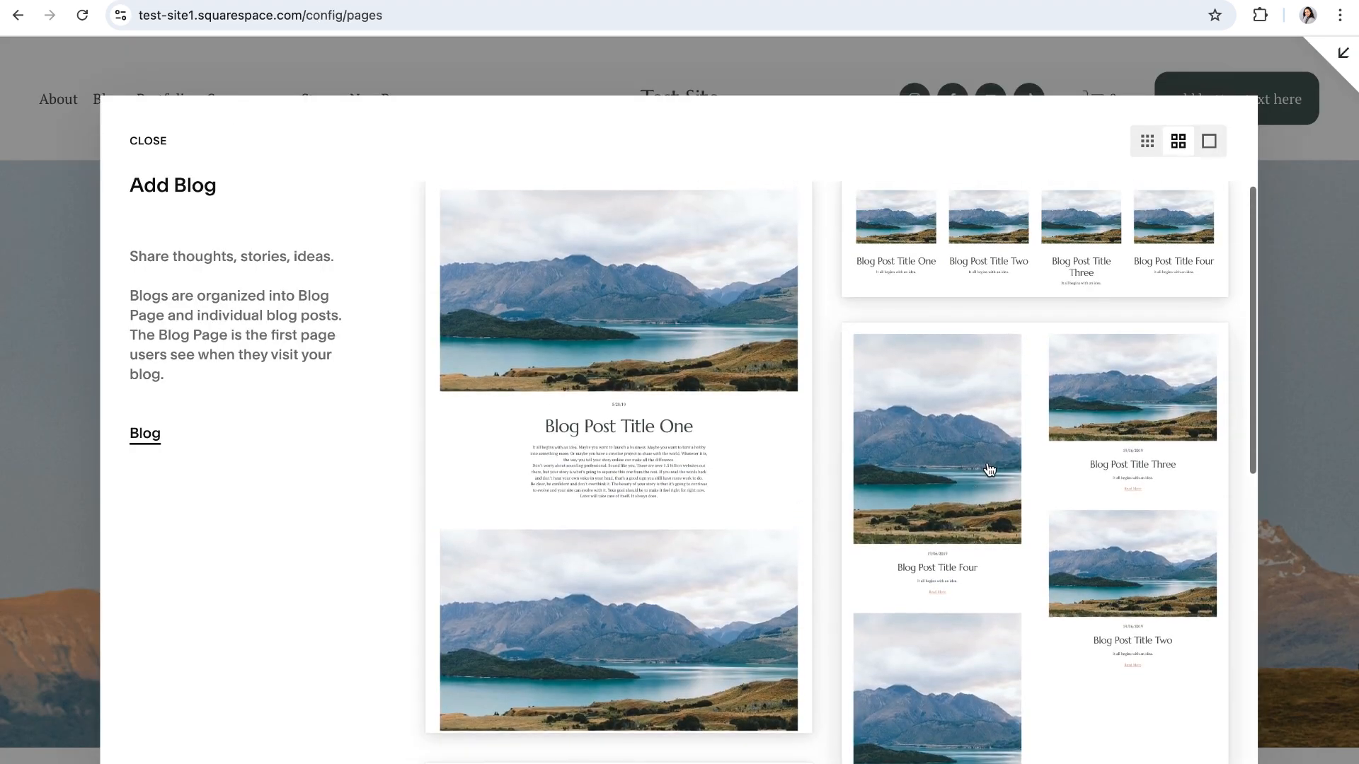
left_click(989, 468)
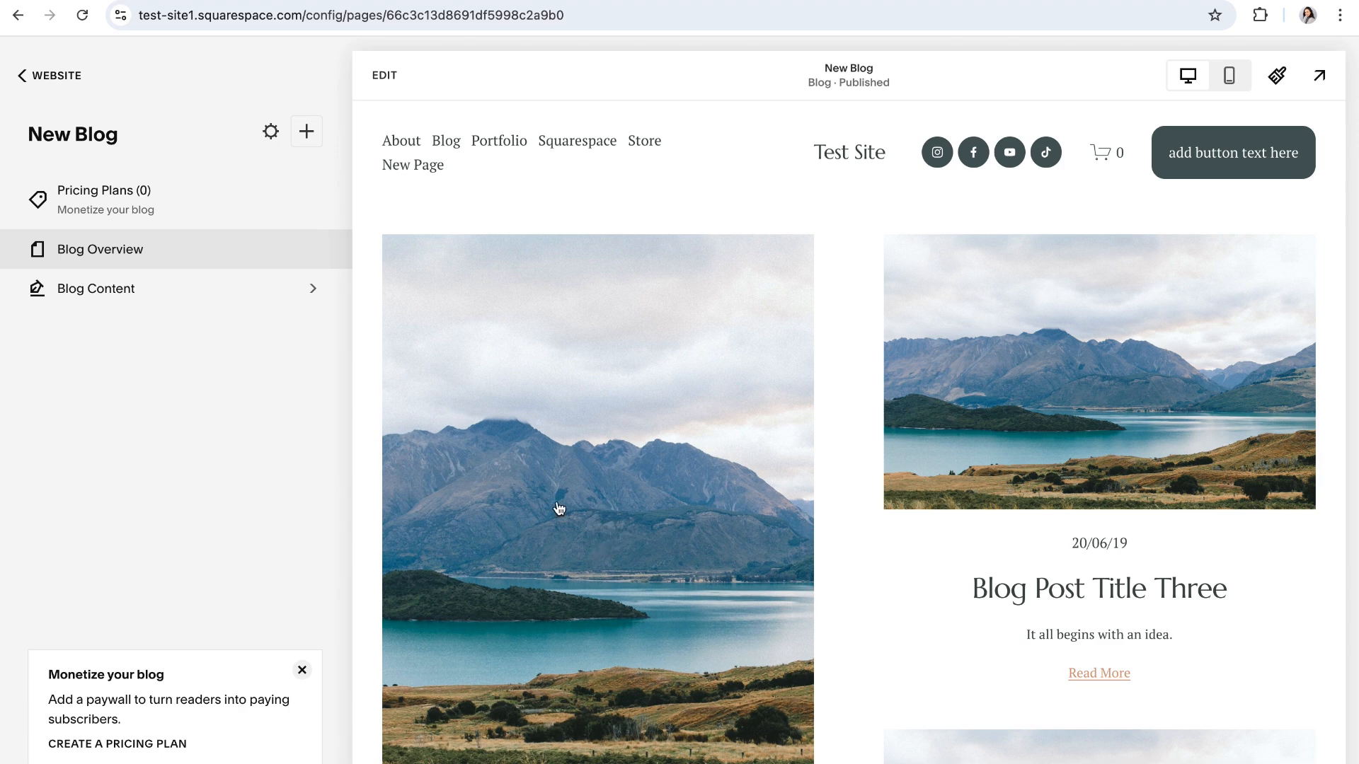
Step: Look through the new blog's post layout in the page preview
scroll(559, 508, "down", 6)
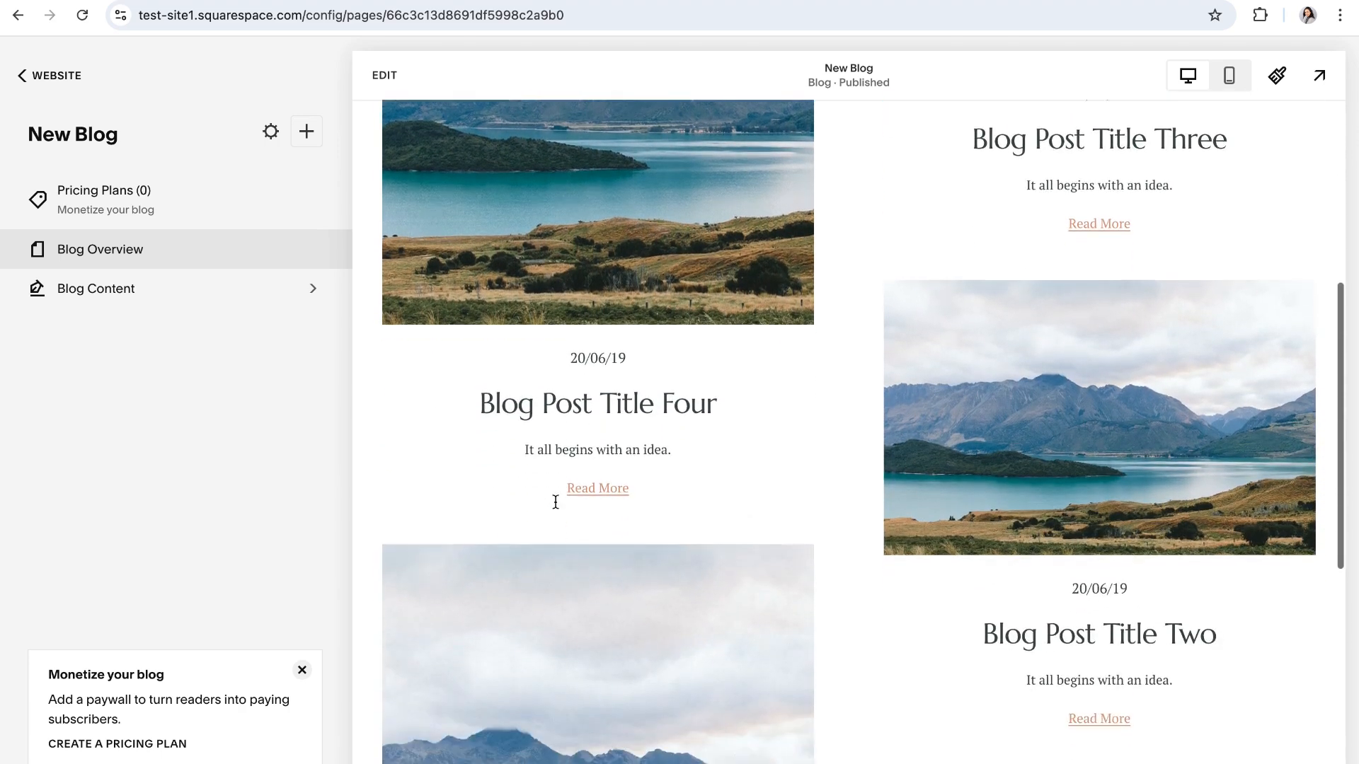
scroll(556, 501, "down", 5)
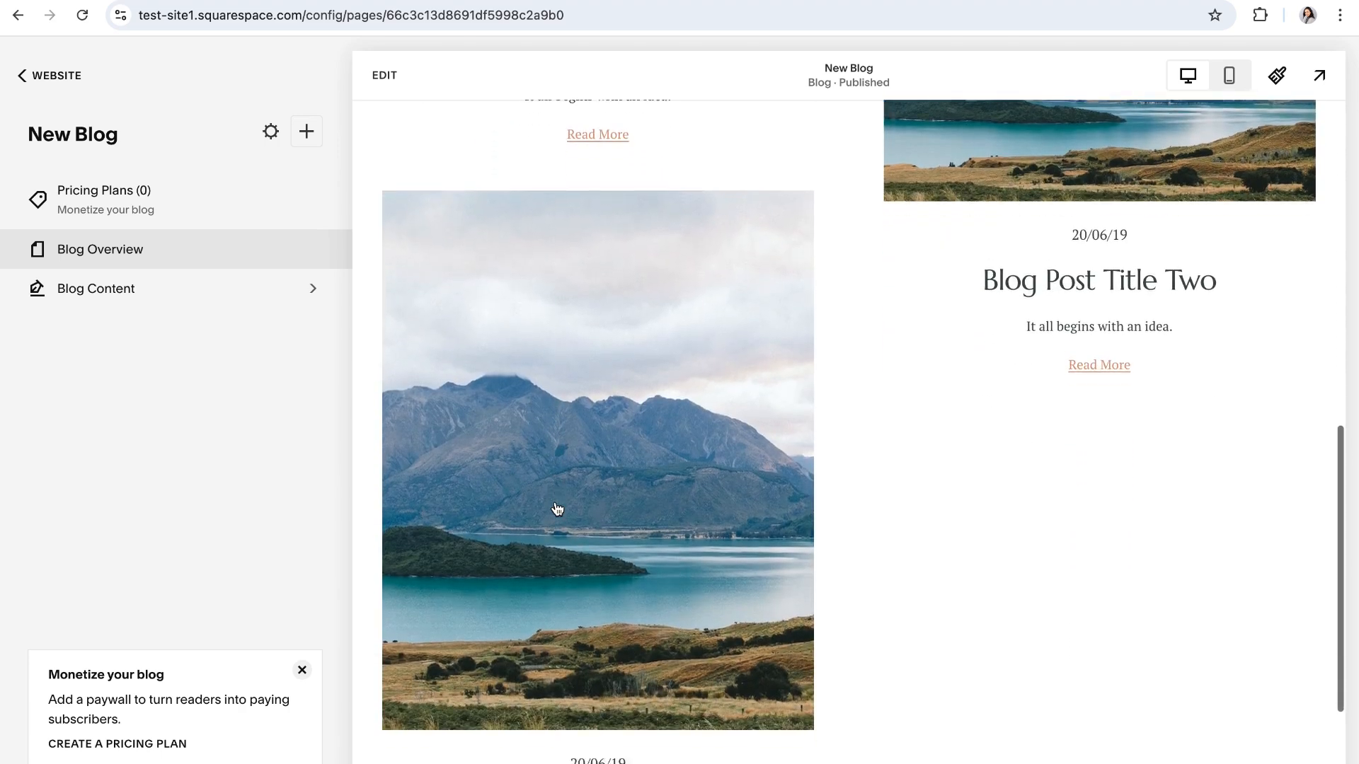
scroll(556, 507, "up", 6)
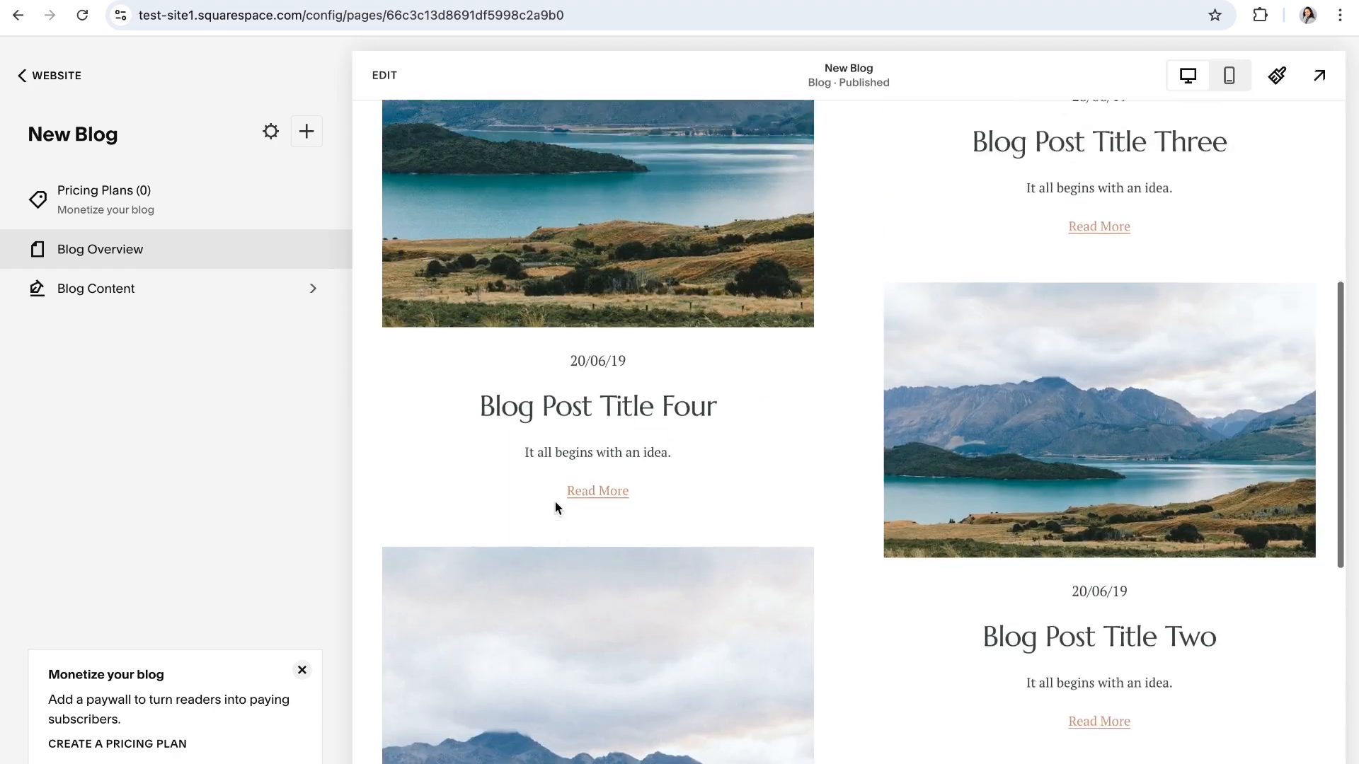
scroll(556, 507, "up", 8)
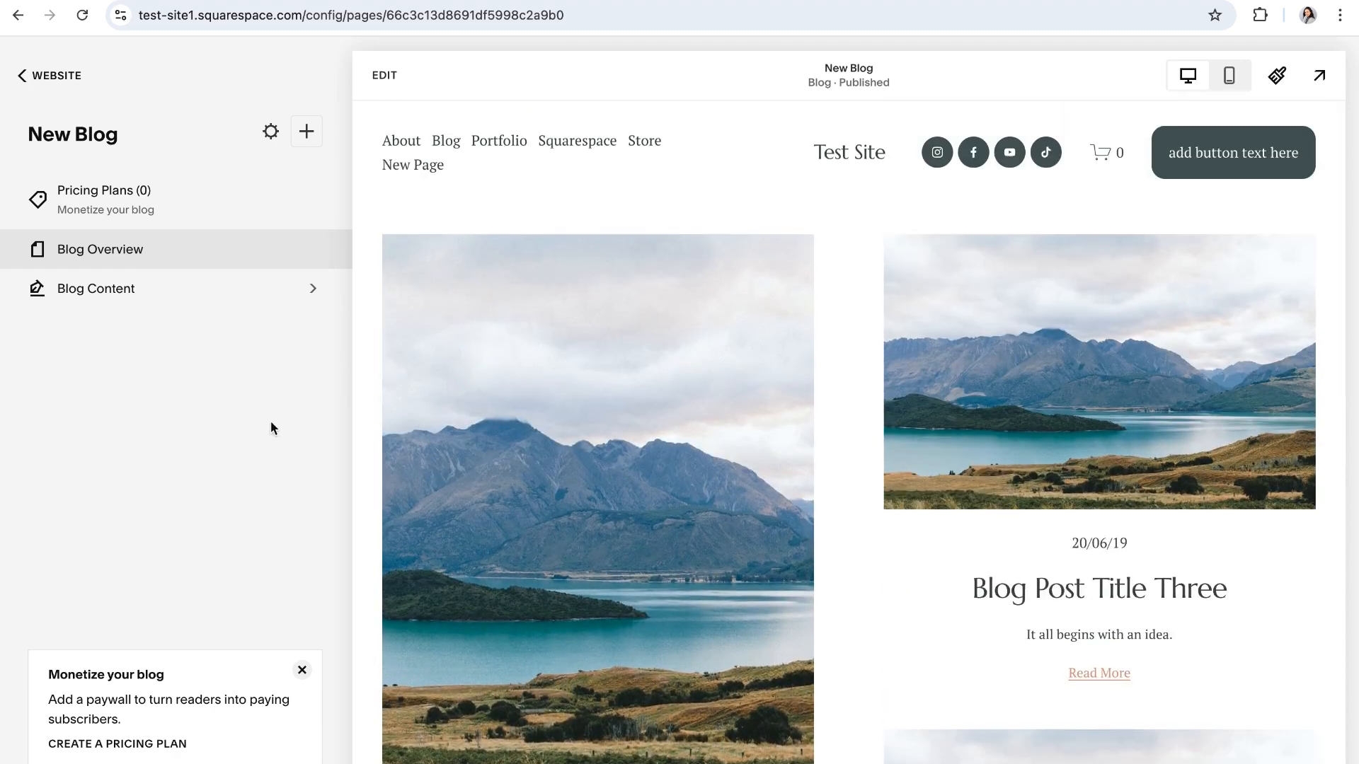
Step: Open Blog Content to view the new blog's sample posts and return to the Pages list
left_click(105, 293)
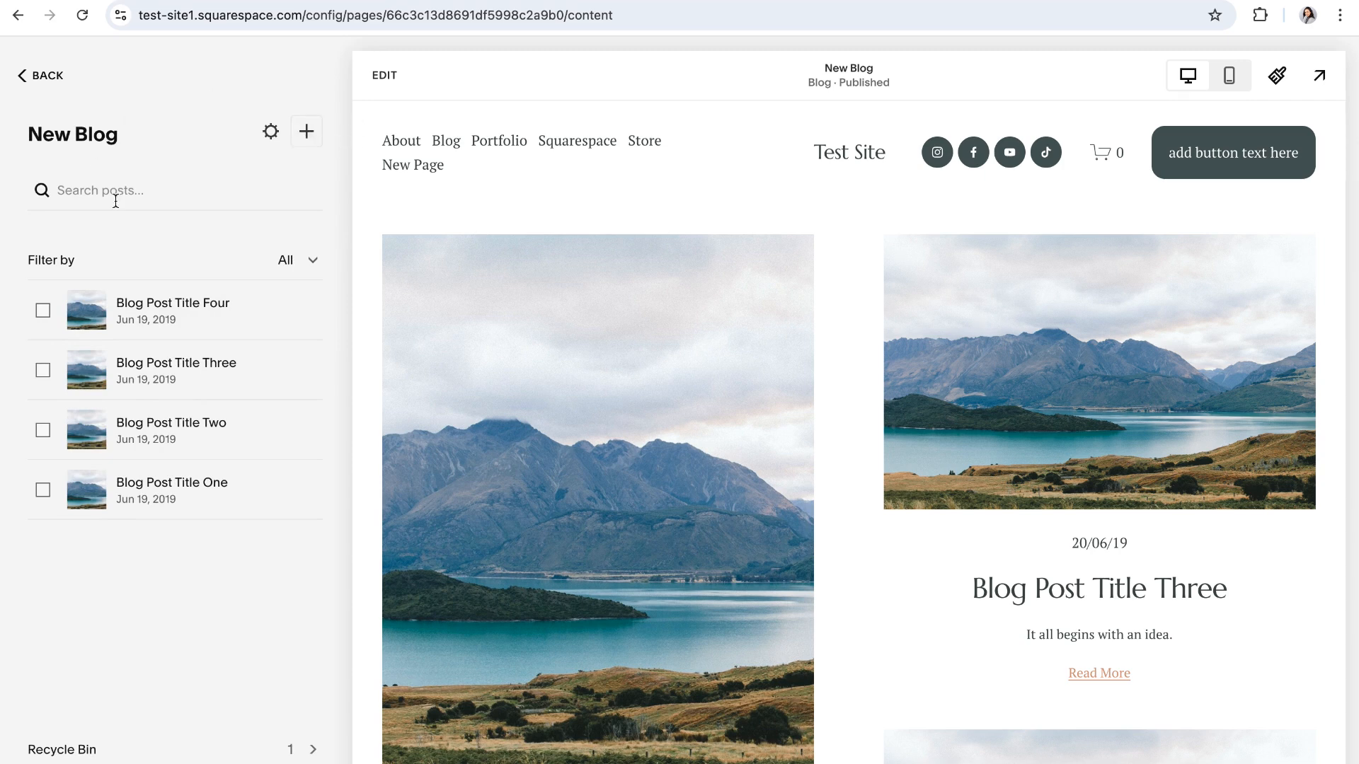
left_click(44, 77)
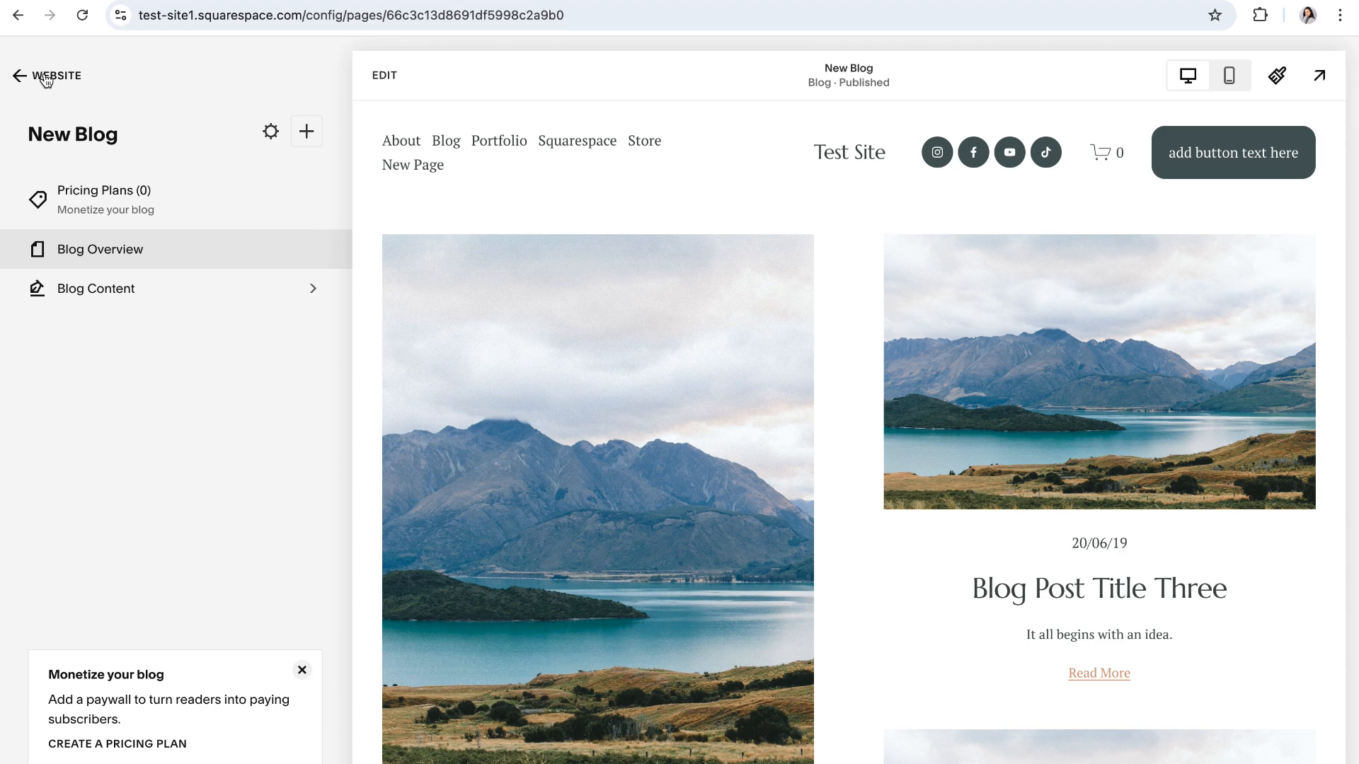
left_click(46, 78)
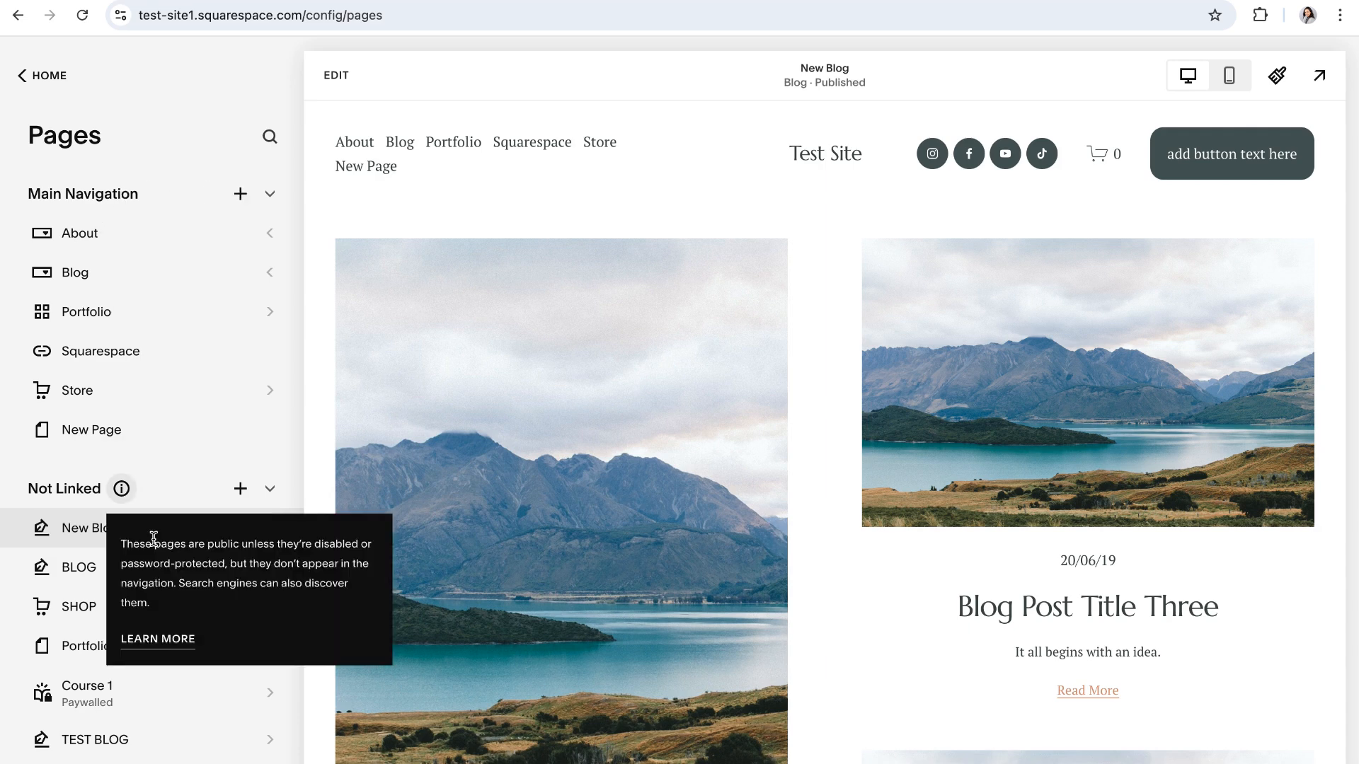
Step: Add a new store page named New Store to the Not Linked section using the layout with a banner image and intro text
left_click(240, 489)
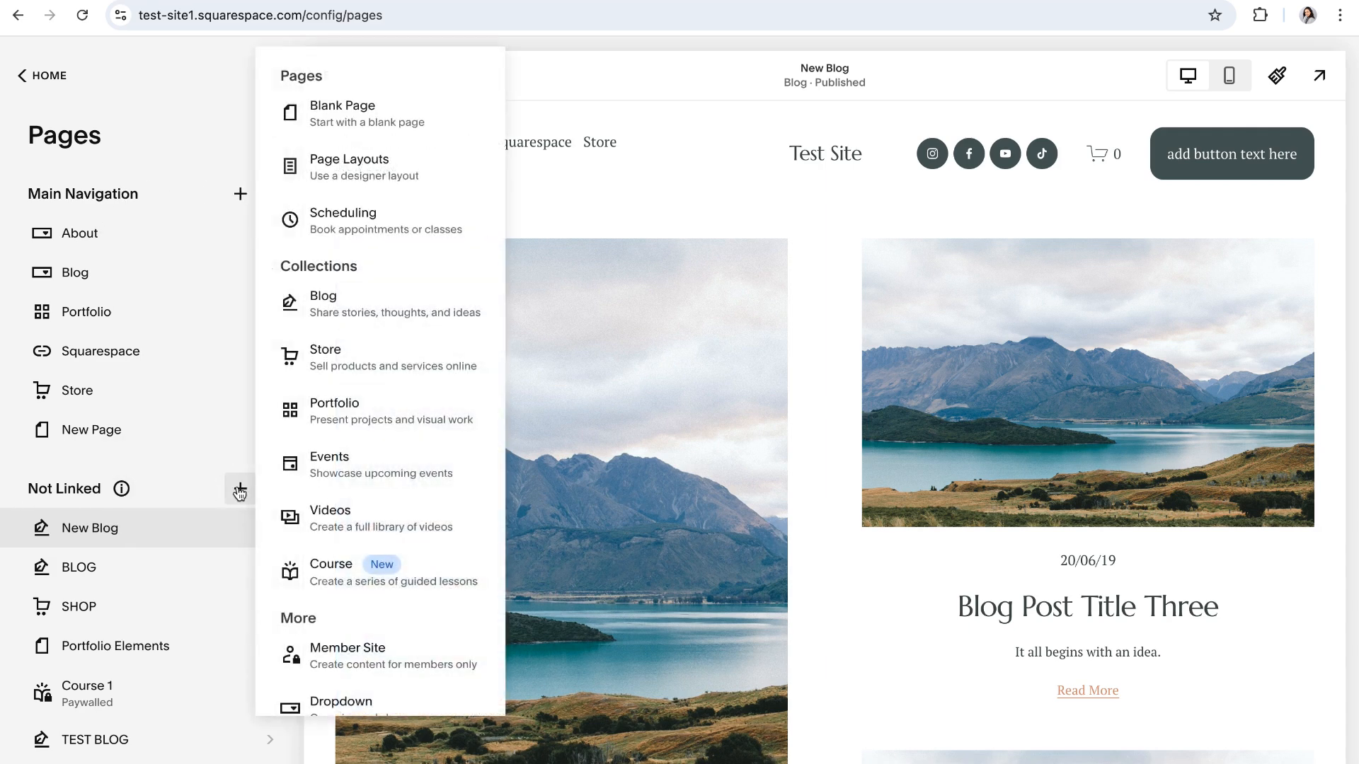
left_click(343, 363)
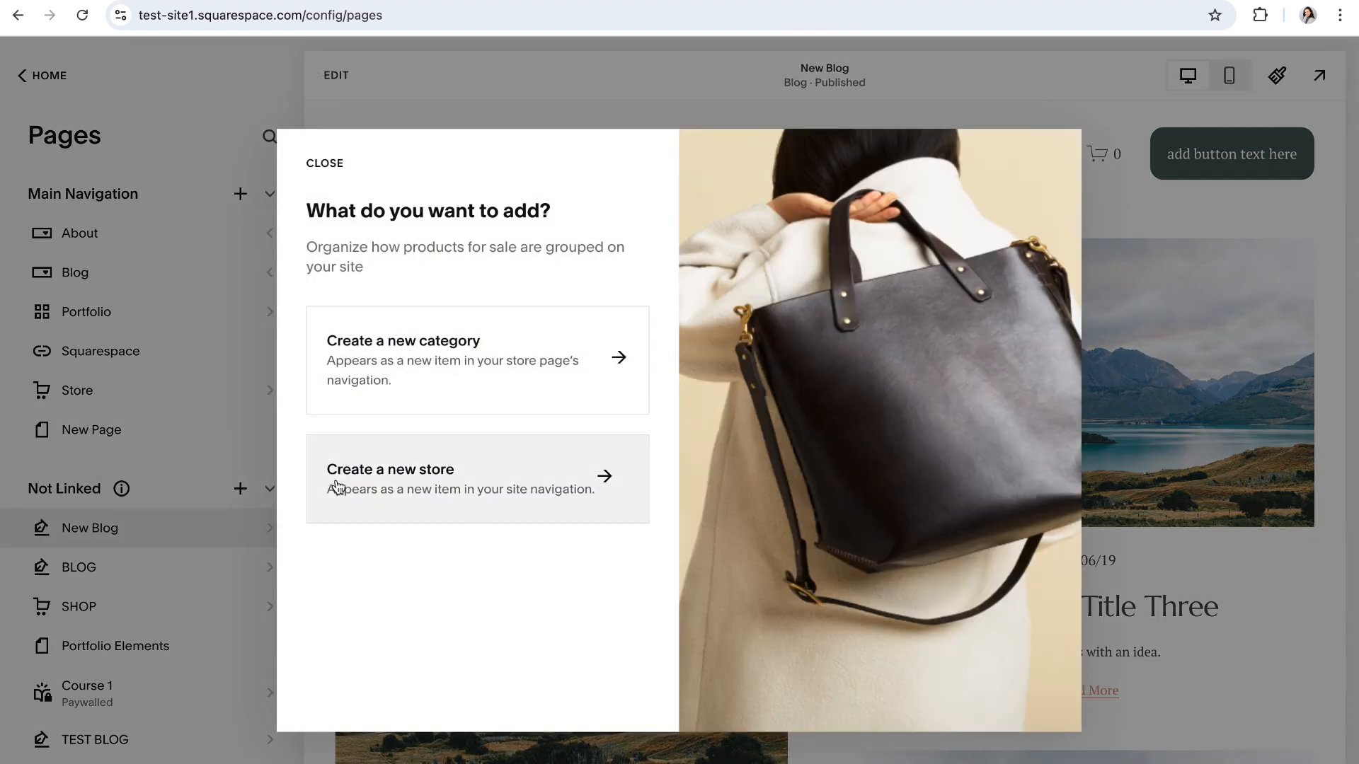
left_click(402, 486)
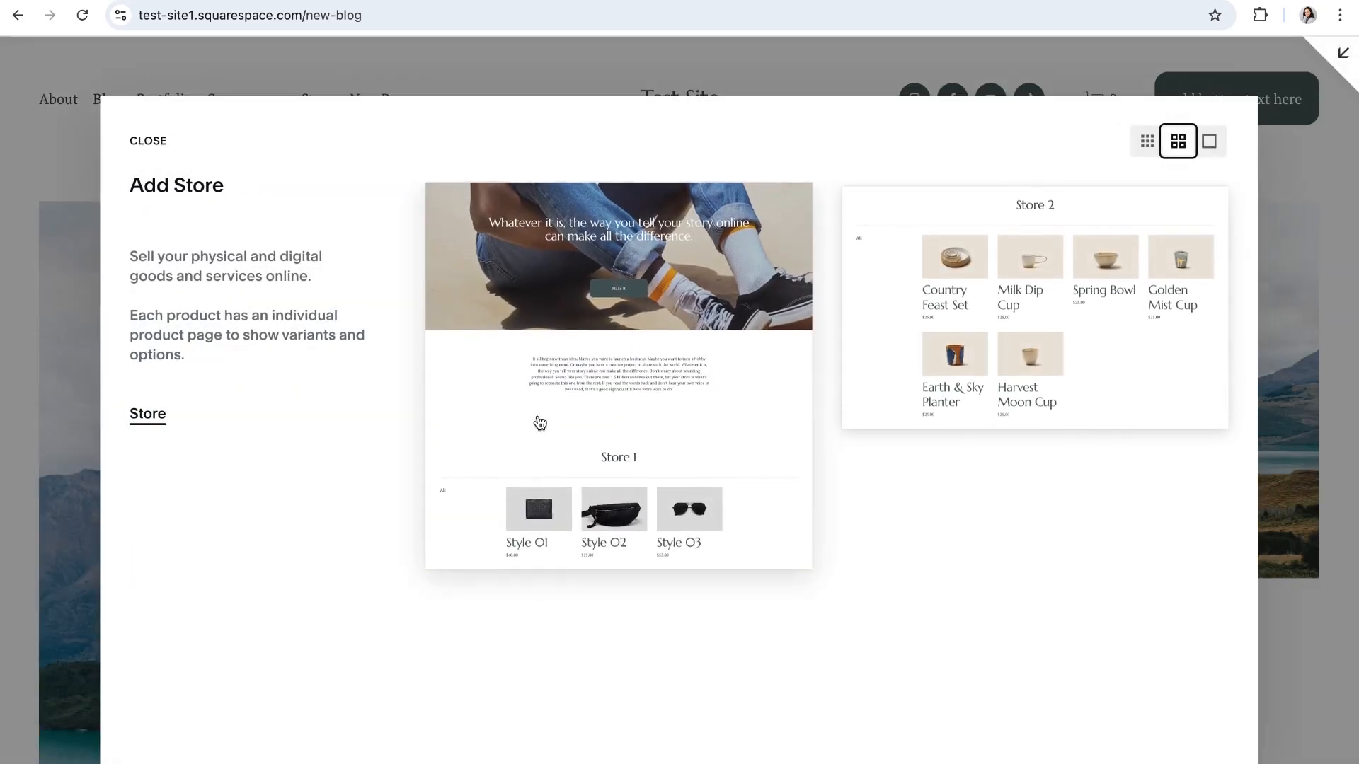
left_click(594, 380)
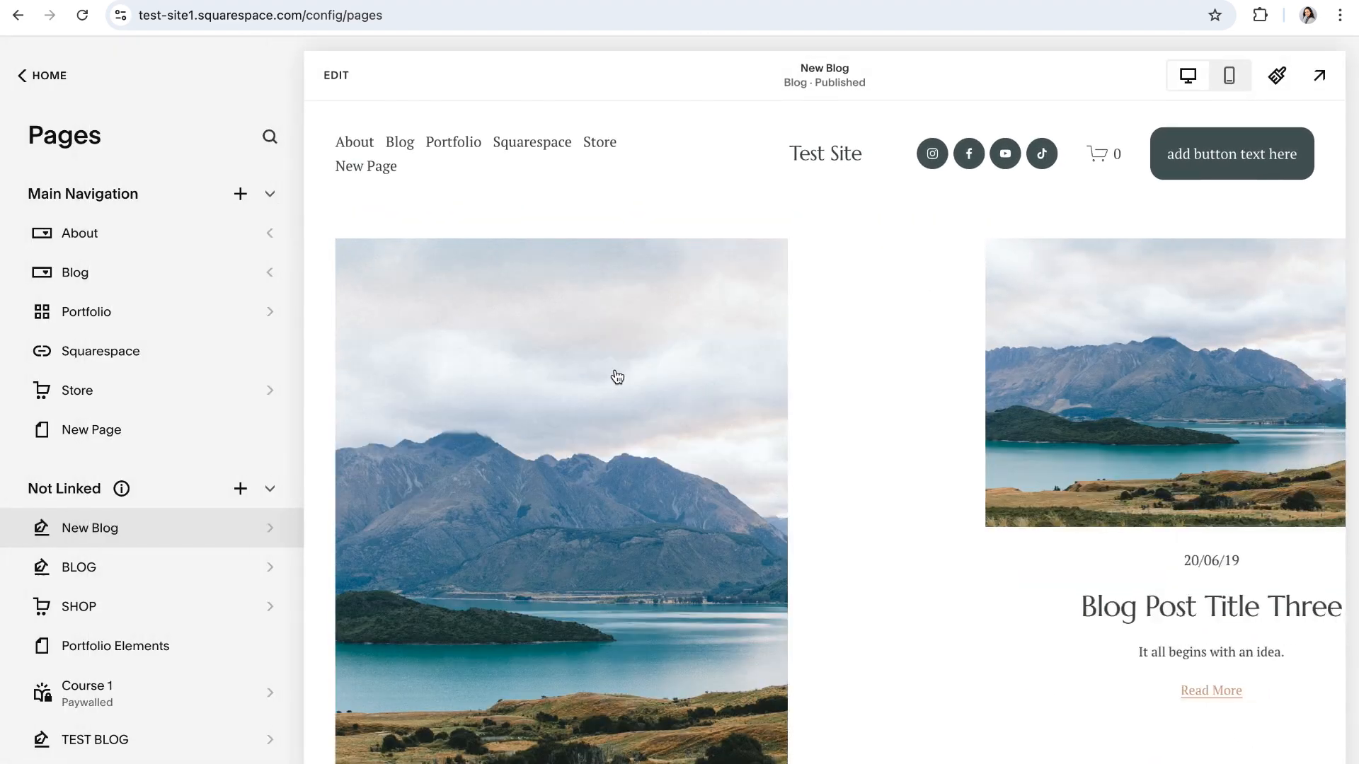
type("New Store")
key("Return")
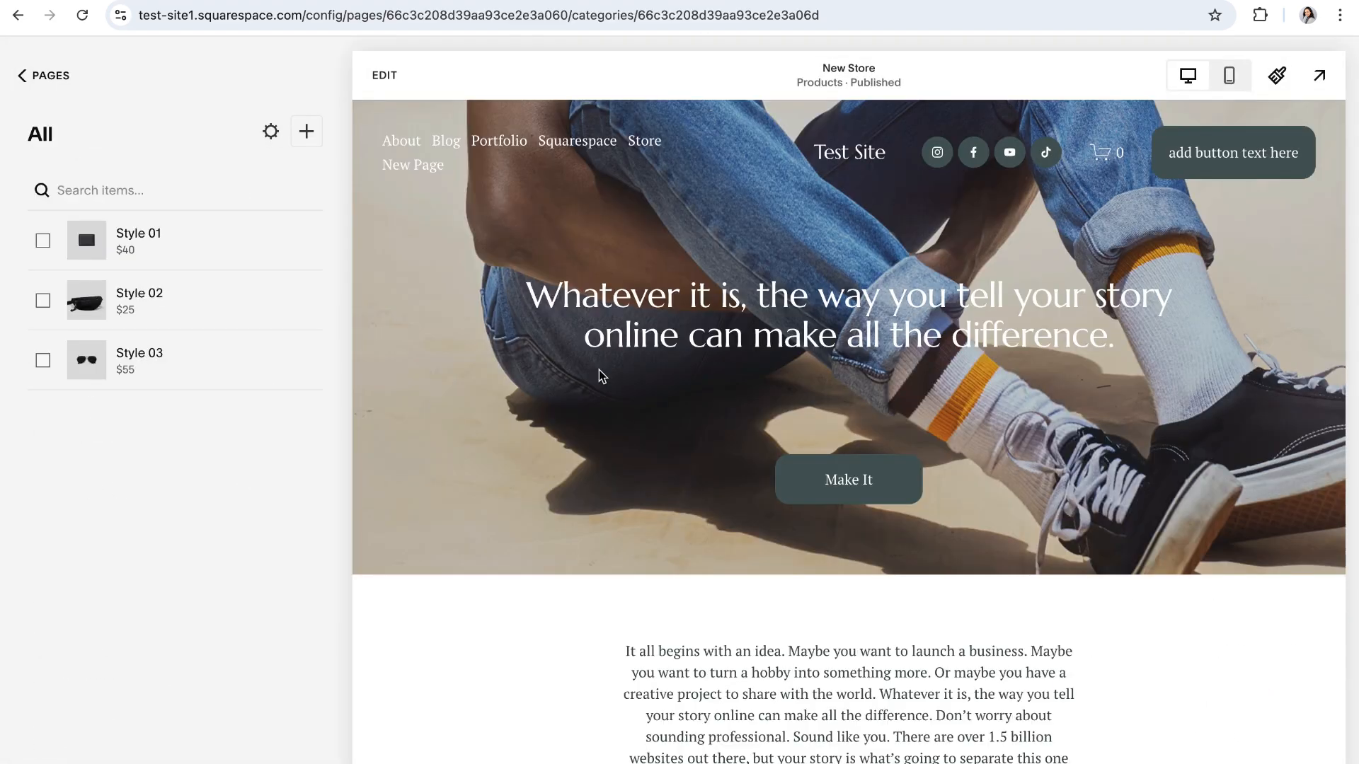
Step: Look through the new store page's banner, intro text and sample products in the page preview
scroll(809, 401, "down", 3)
scroll(809, 401, "down", 5)
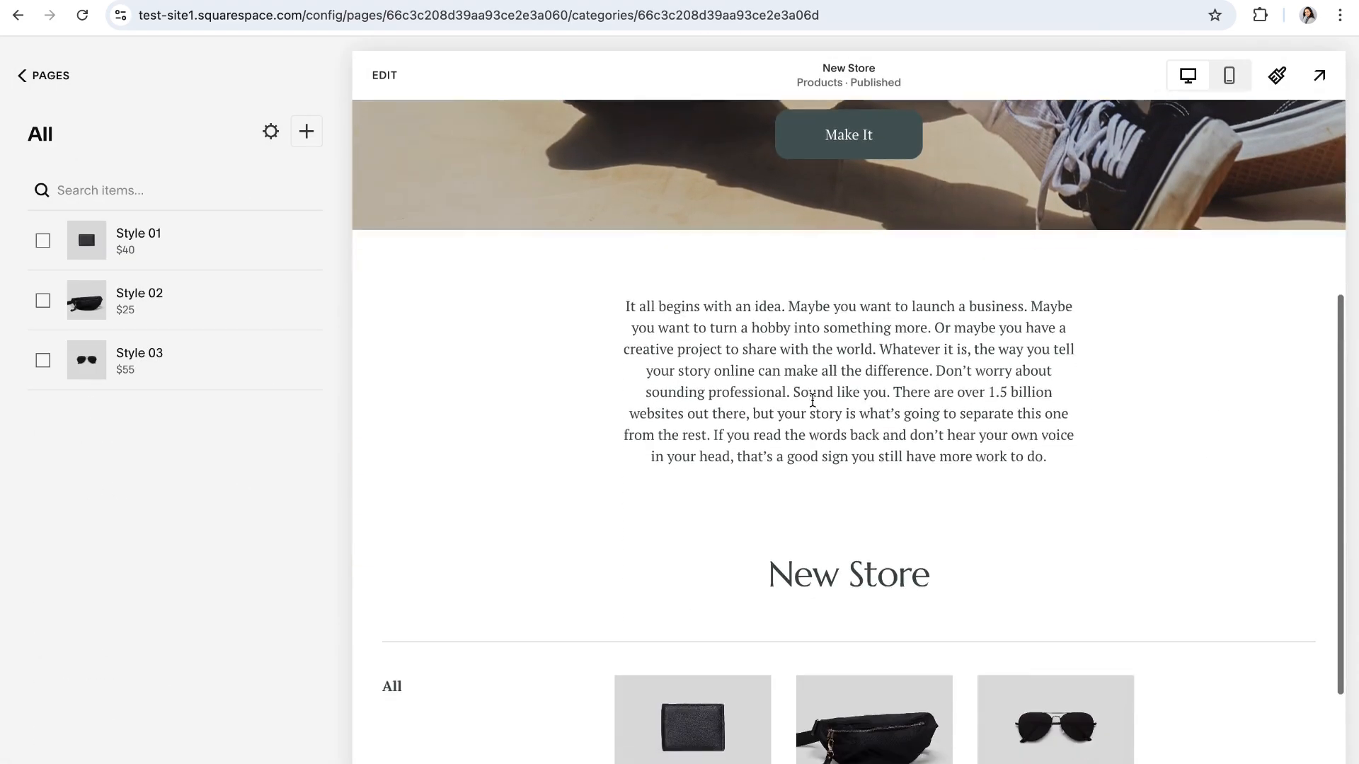
scroll(783, 419, "up", 3)
scroll(794, 416, "up", 5)
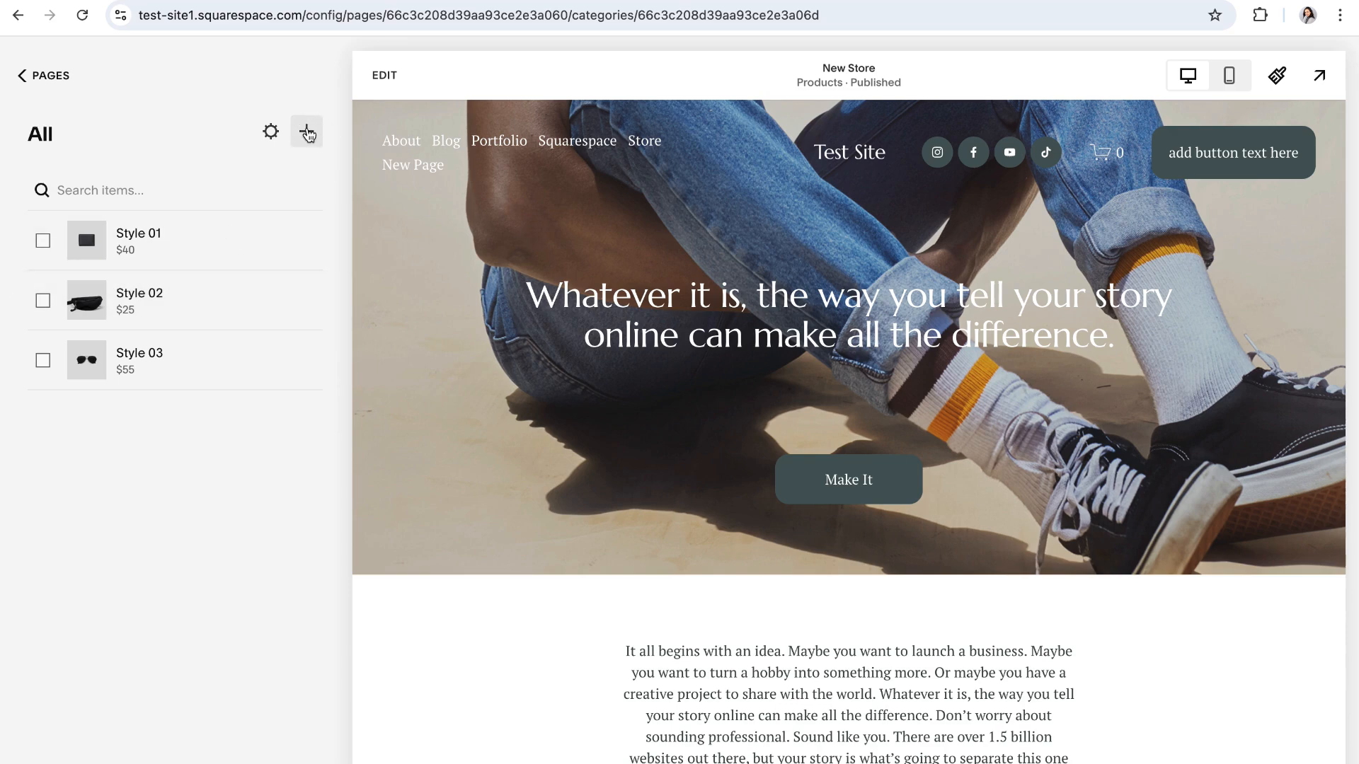
Step: View the product types available for a new store item, close the selection and return to the Pages list
left_click(308, 131)
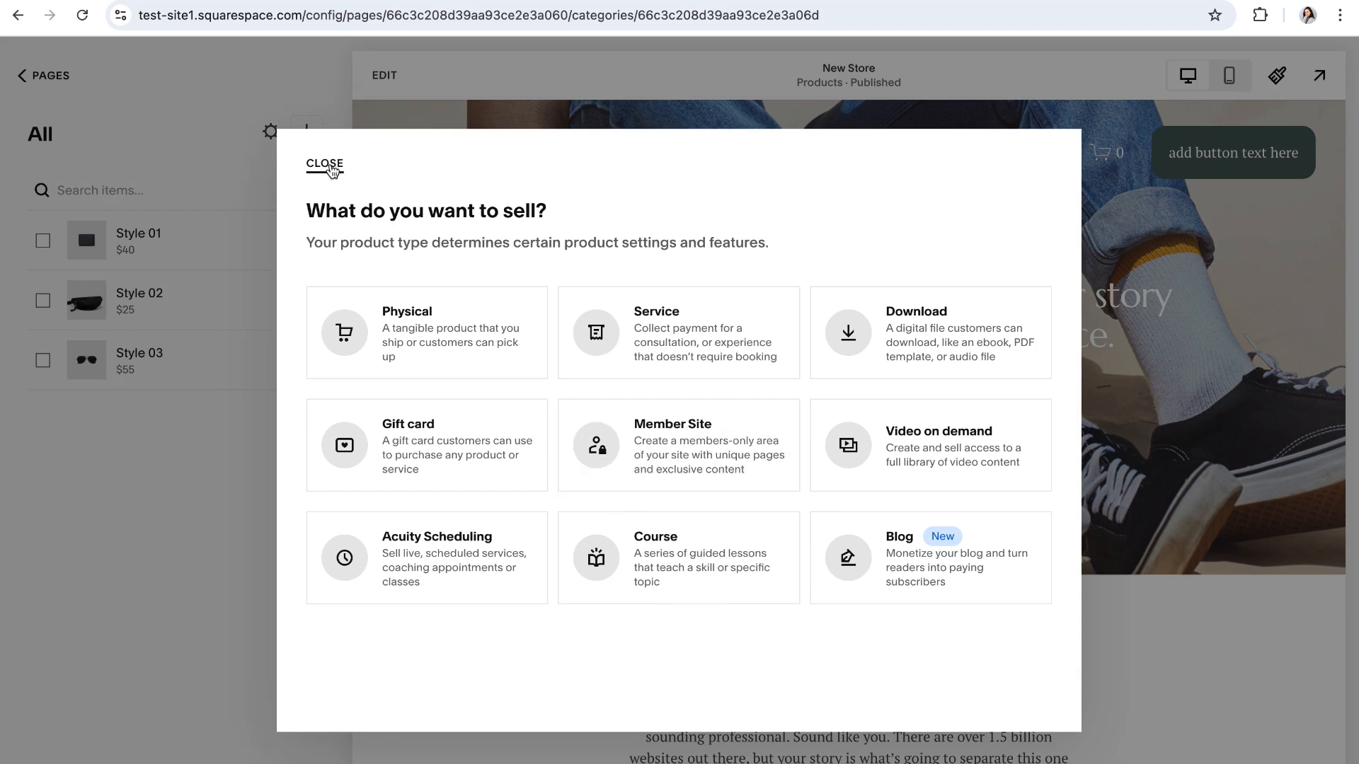
left_click(327, 166)
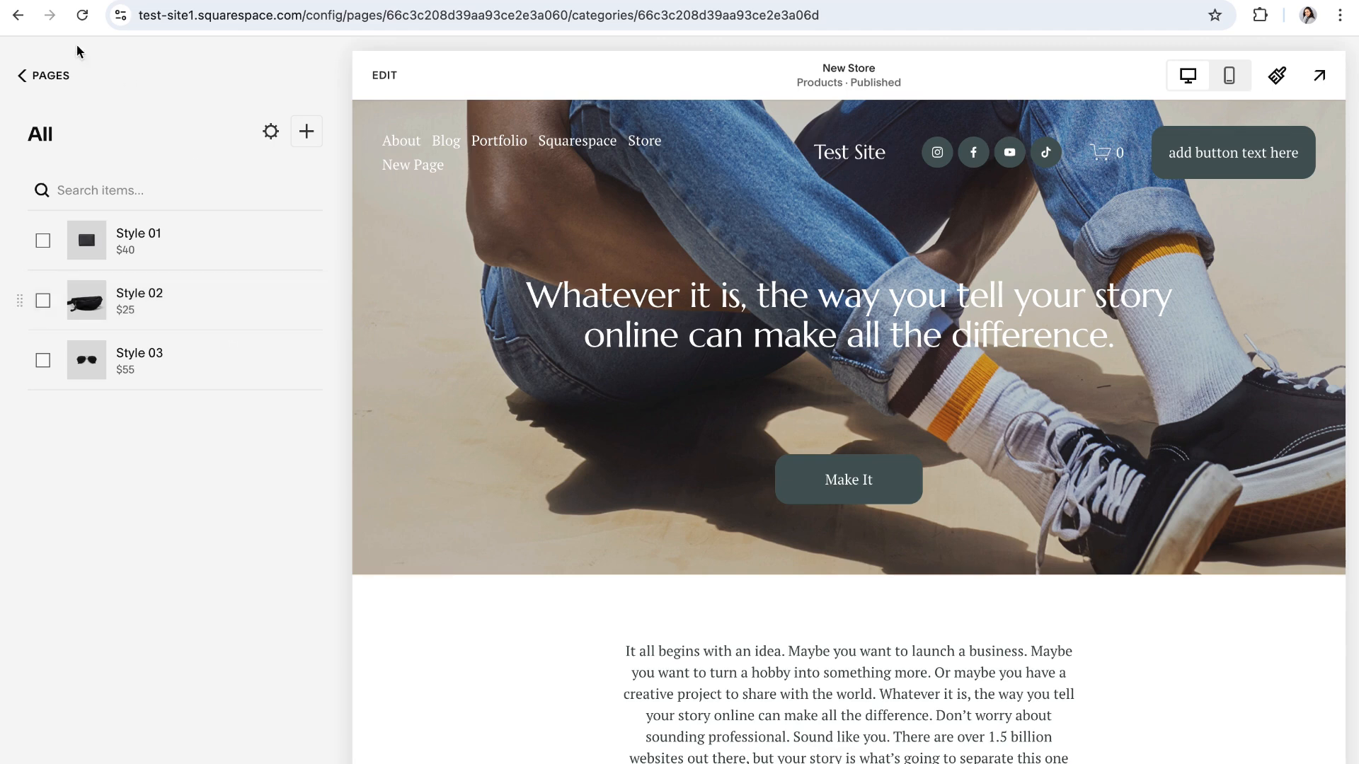
left_click(42, 76)
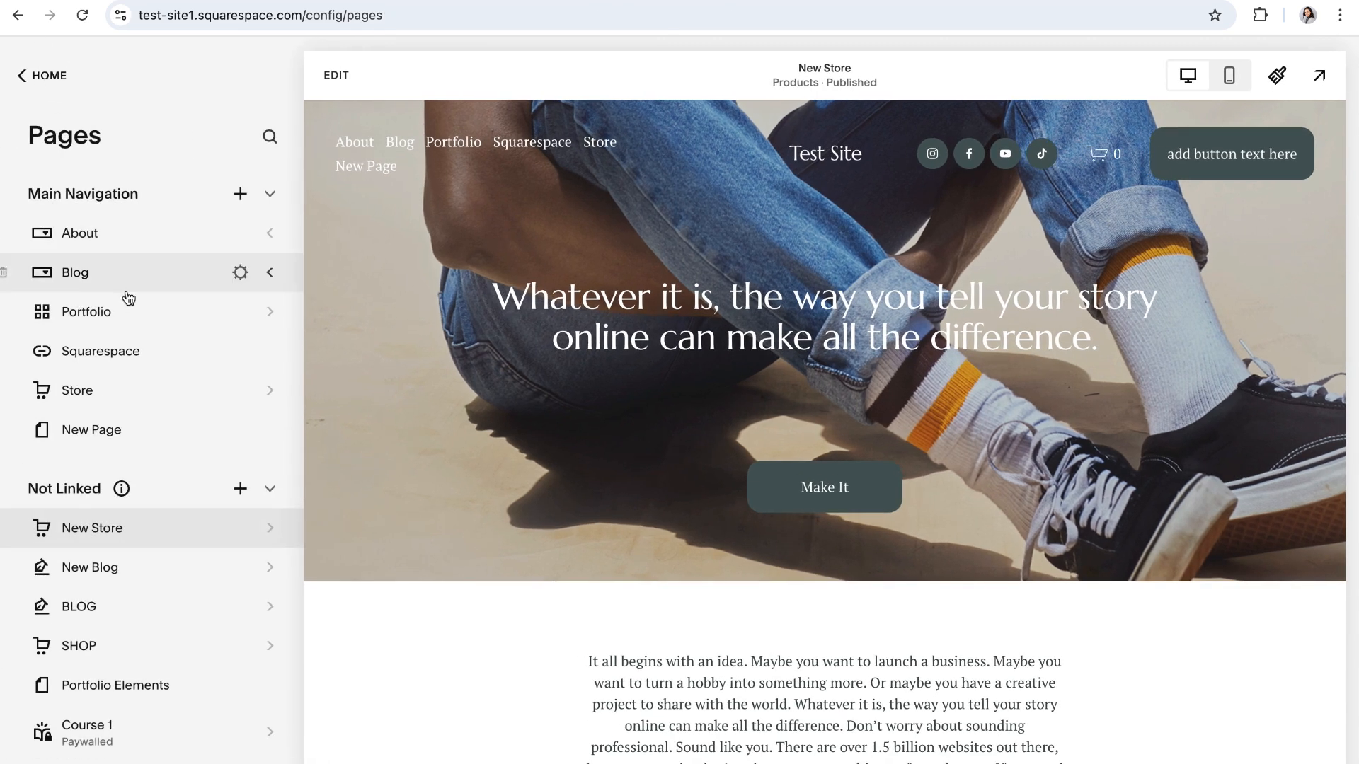
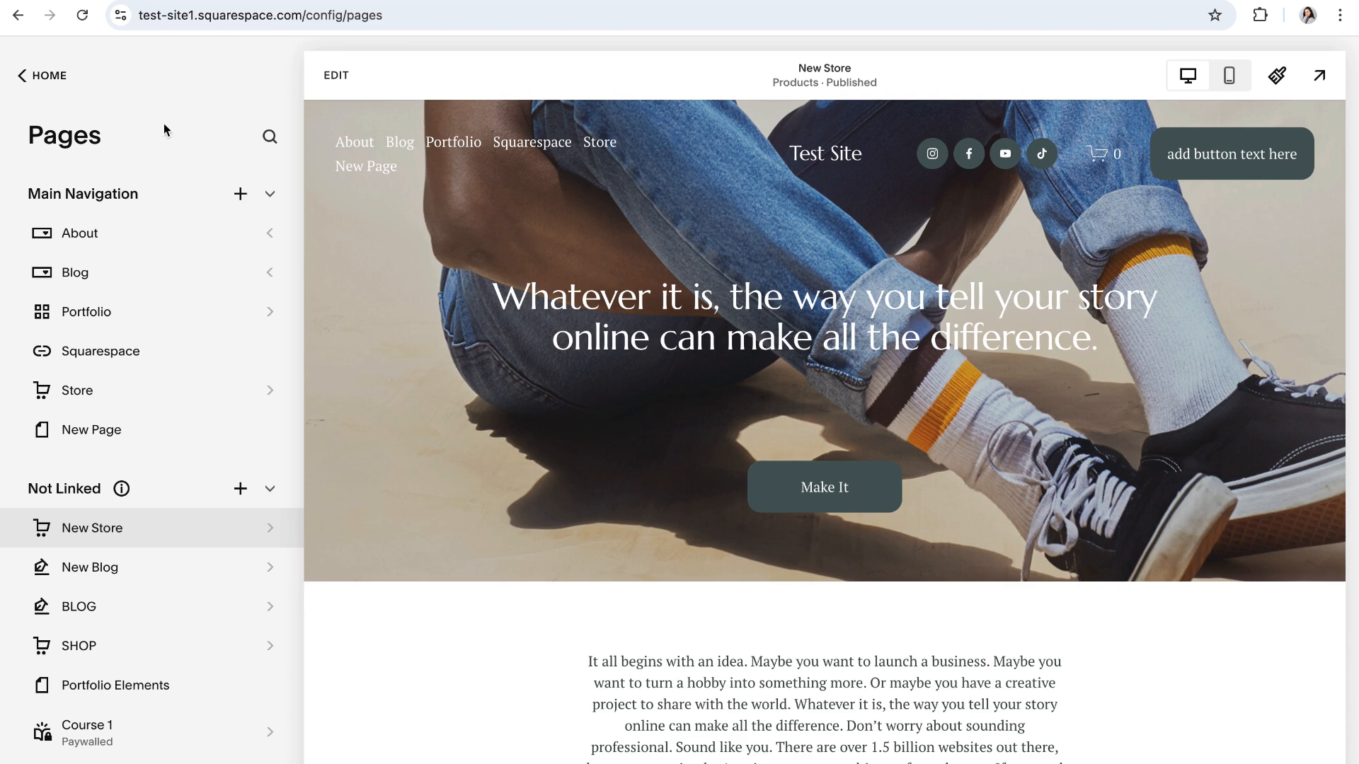
Step: Add a portfolio page named New Portfolio to the Not Linked section using the two-column layout with project titles
left_click(242, 490)
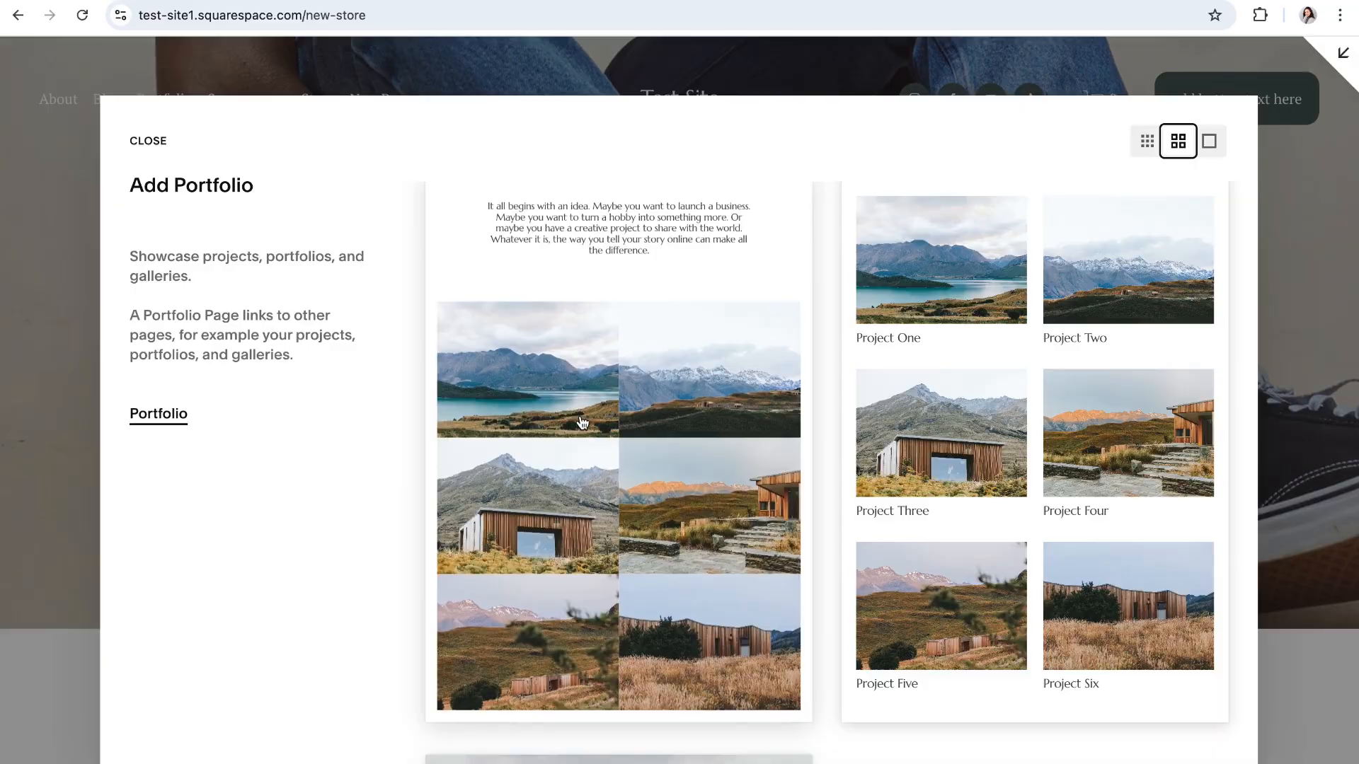
scroll(576, 414, "down", 4)
scroll(574, 413, "up", 2)
scroll(955, 391, "up", 2)
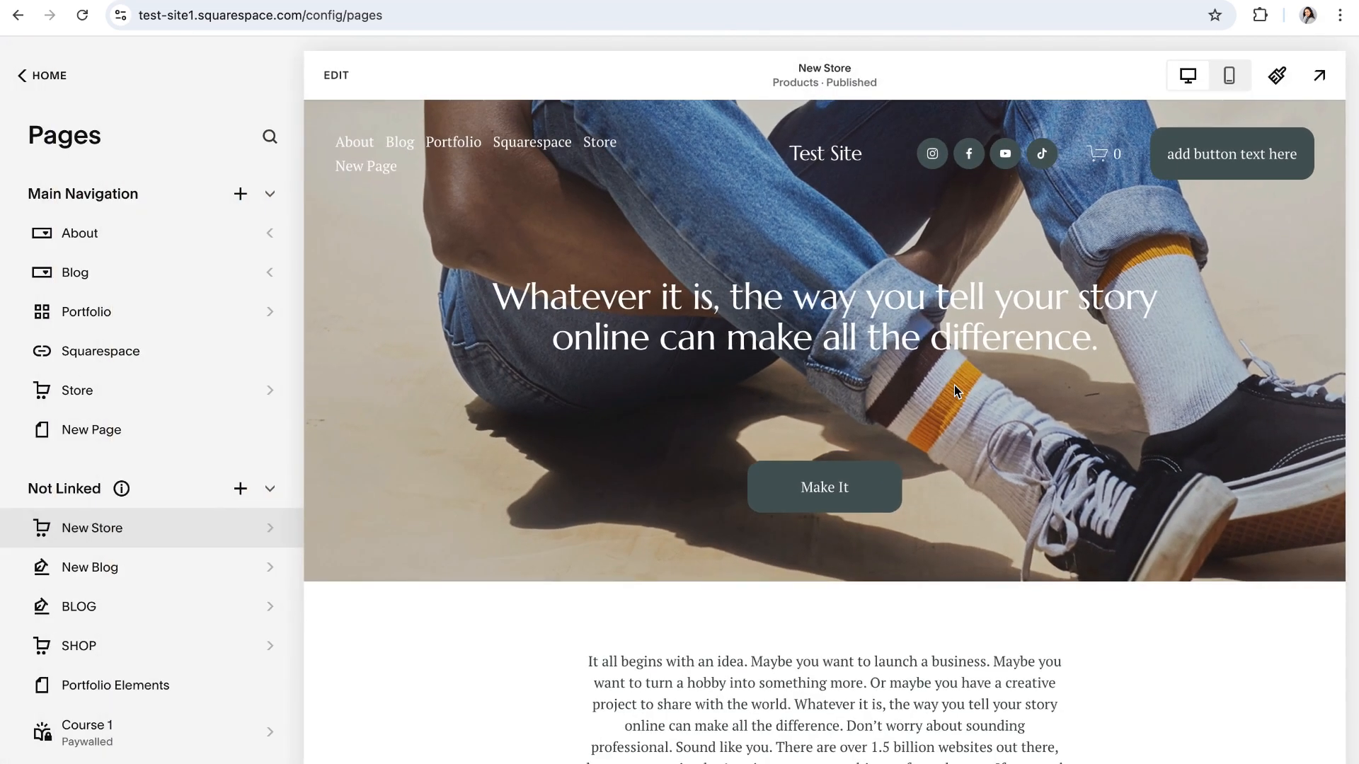
type("New")
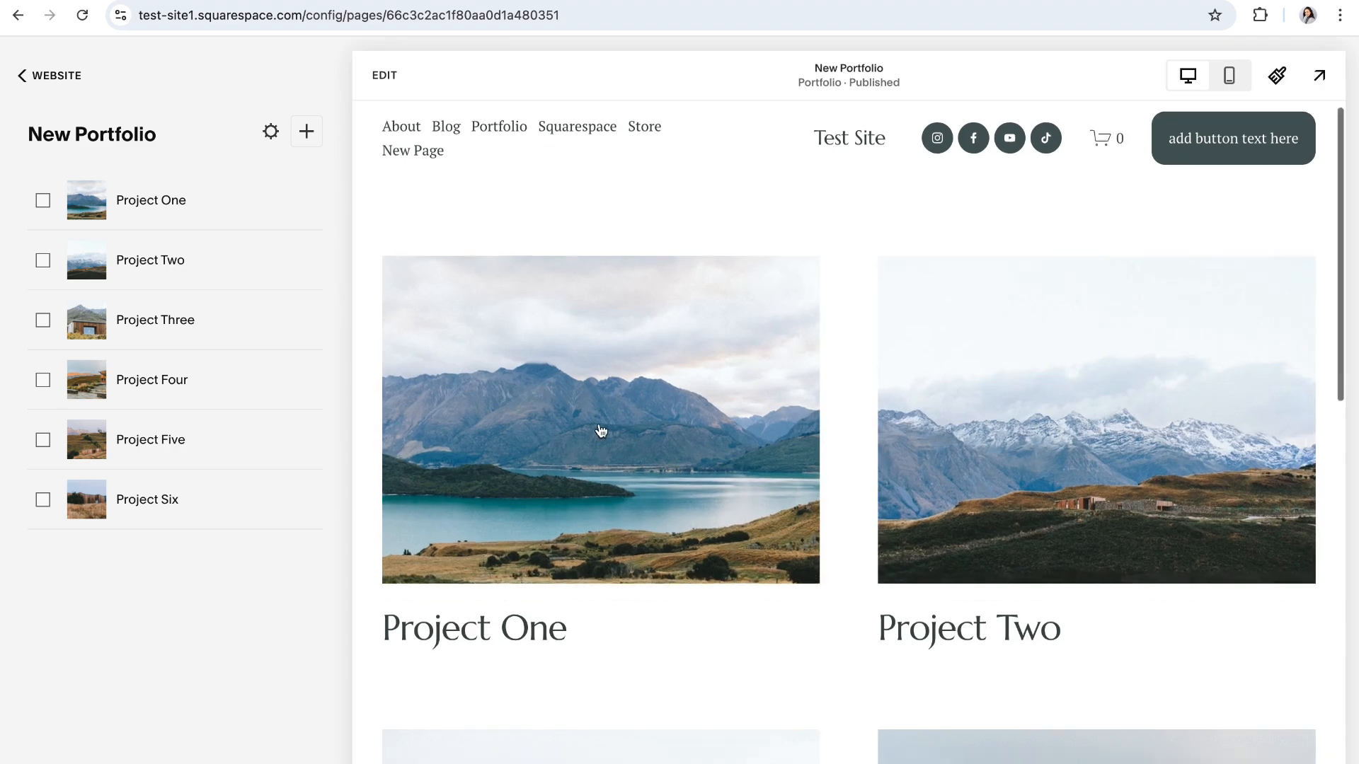
Step: Look through the new portfolio's sample projects in the page preview and return to the Pages list
scroll(596, 422, "down", 9)
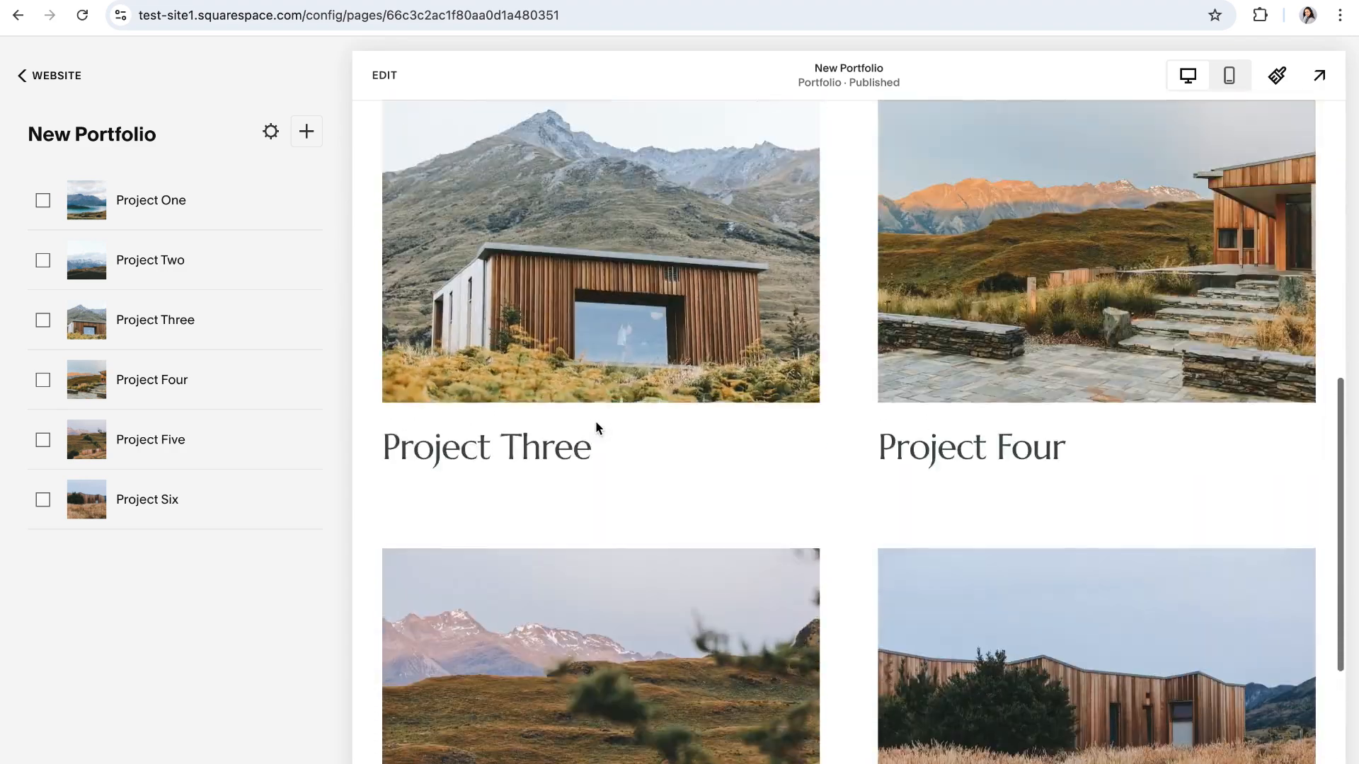
scroll(602, 424, "up", 9)
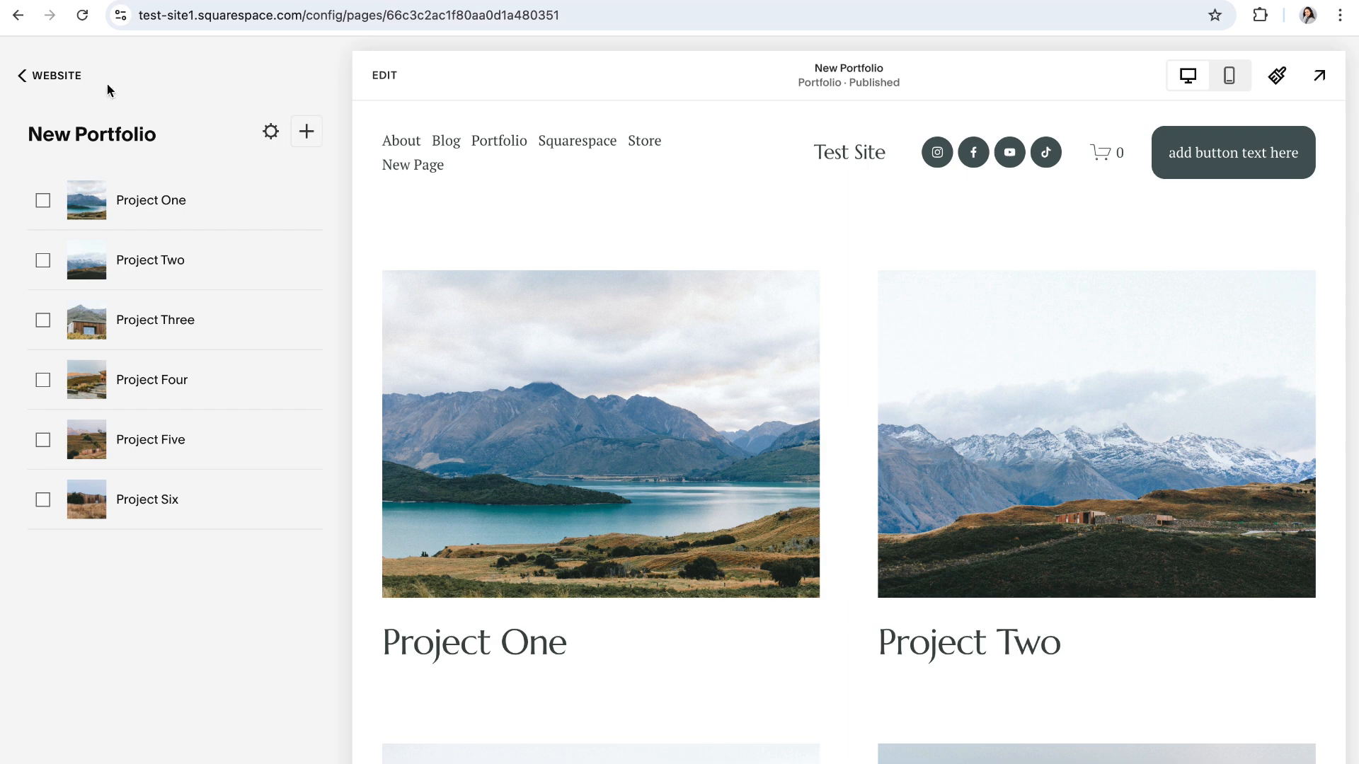
left_click(51, 78)
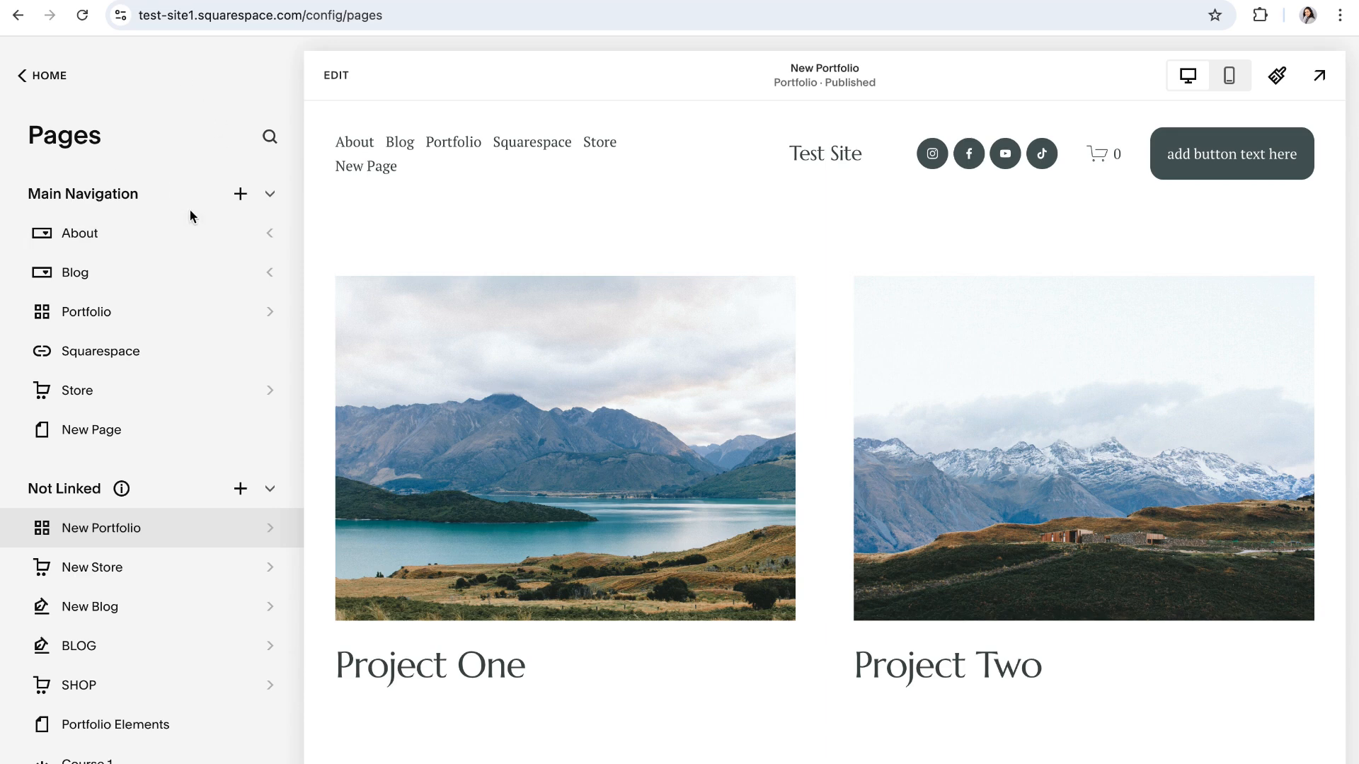
Step: Add a course page named New Course to the Not Linked section
scroll(144, 415, "down", 1)
left_click(240, 422)
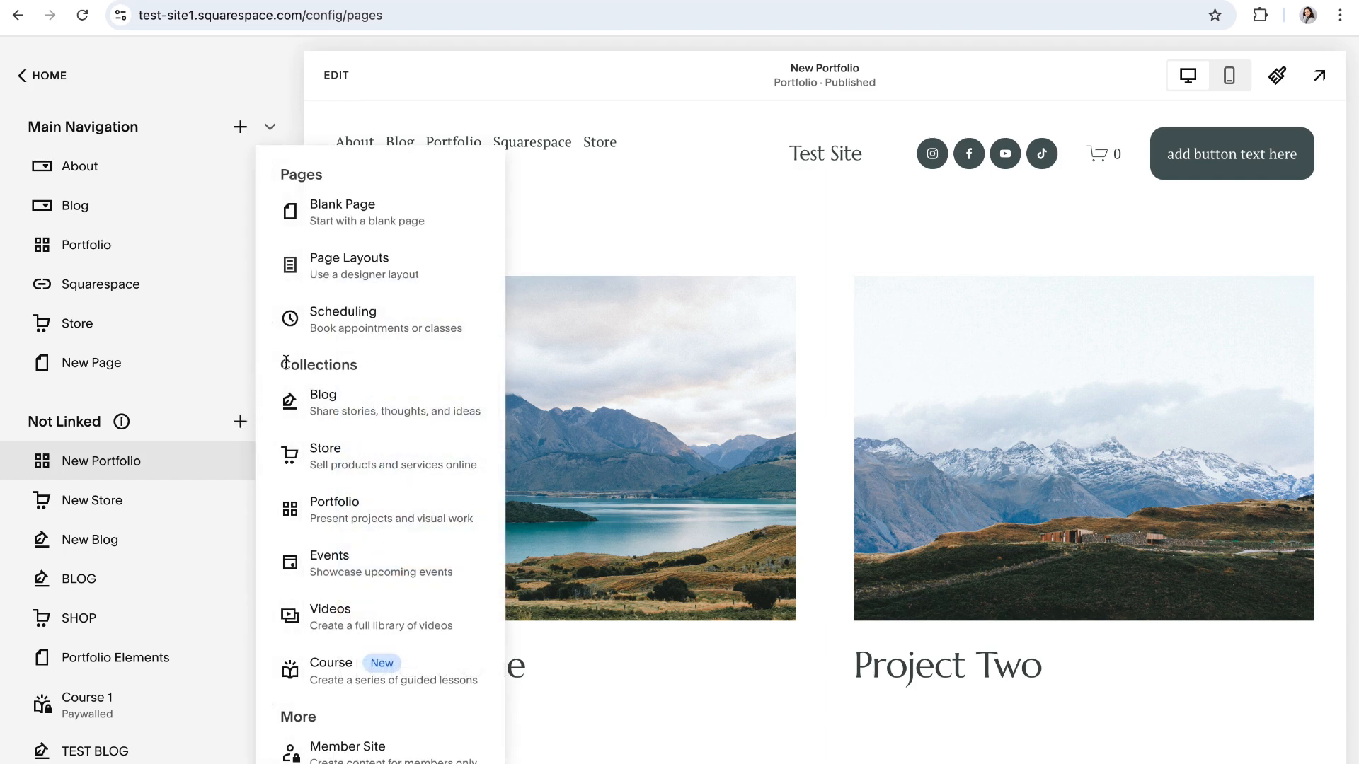
scroll(382, 417, "down", 1)
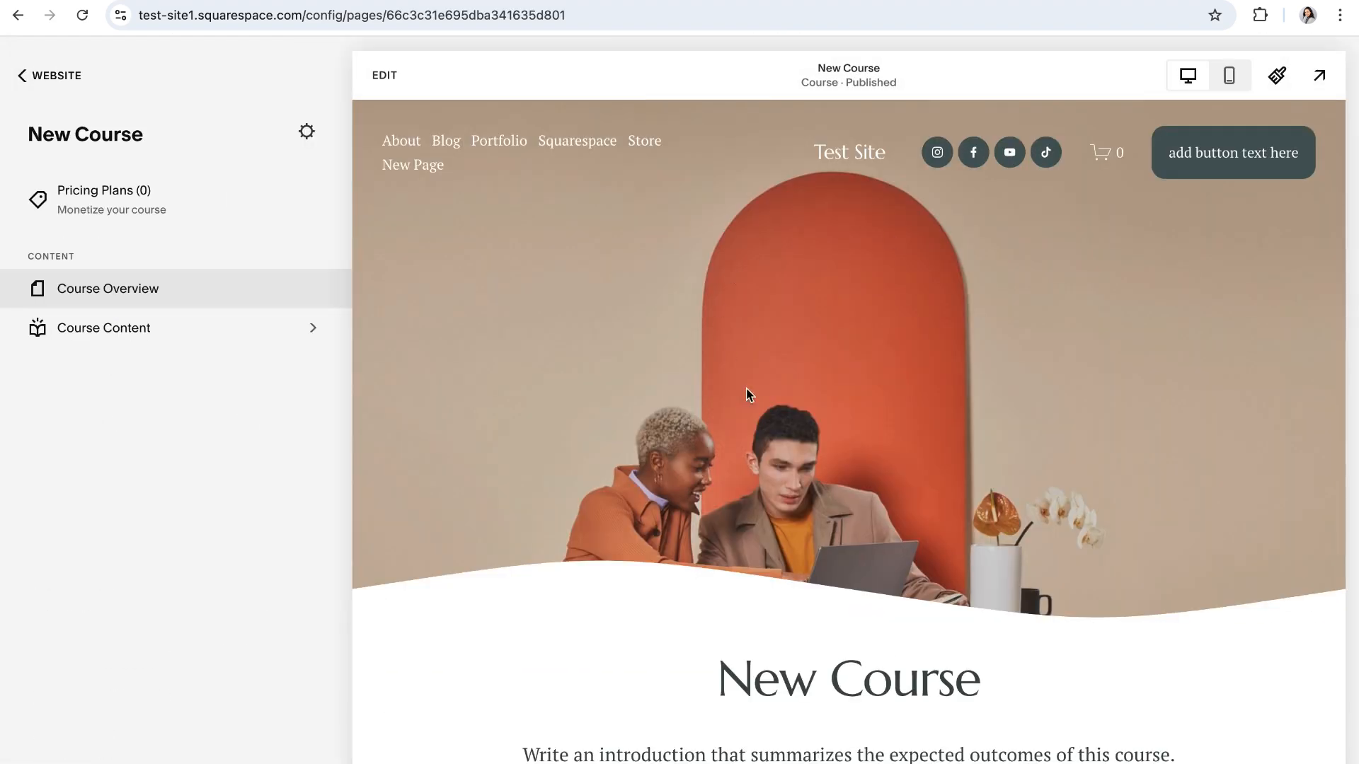
Step: Look through the new course's overview page, then open Course Content and return to the course's main settings
scroll(876, 401, "down", 10)
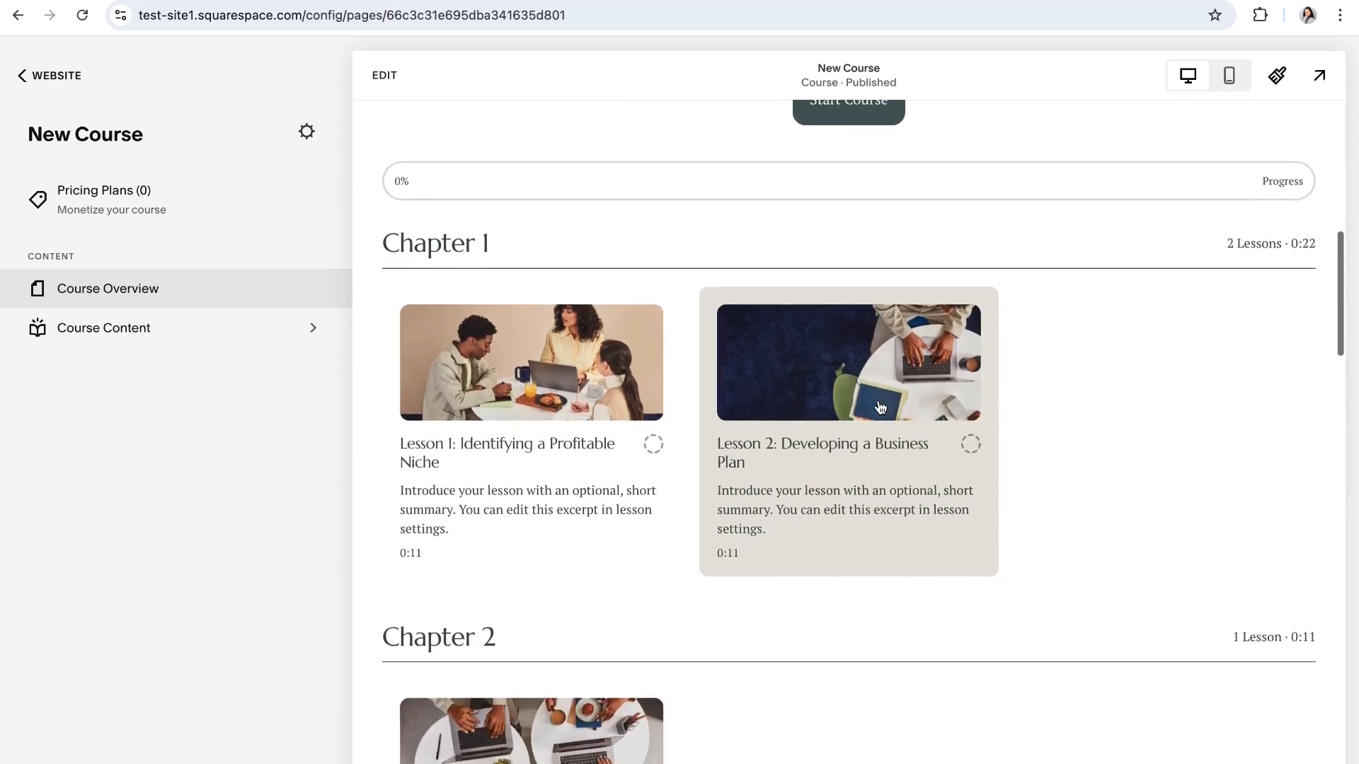
scroll(879, 402, "up", 5)
scroll(879, 401, "up", 5)
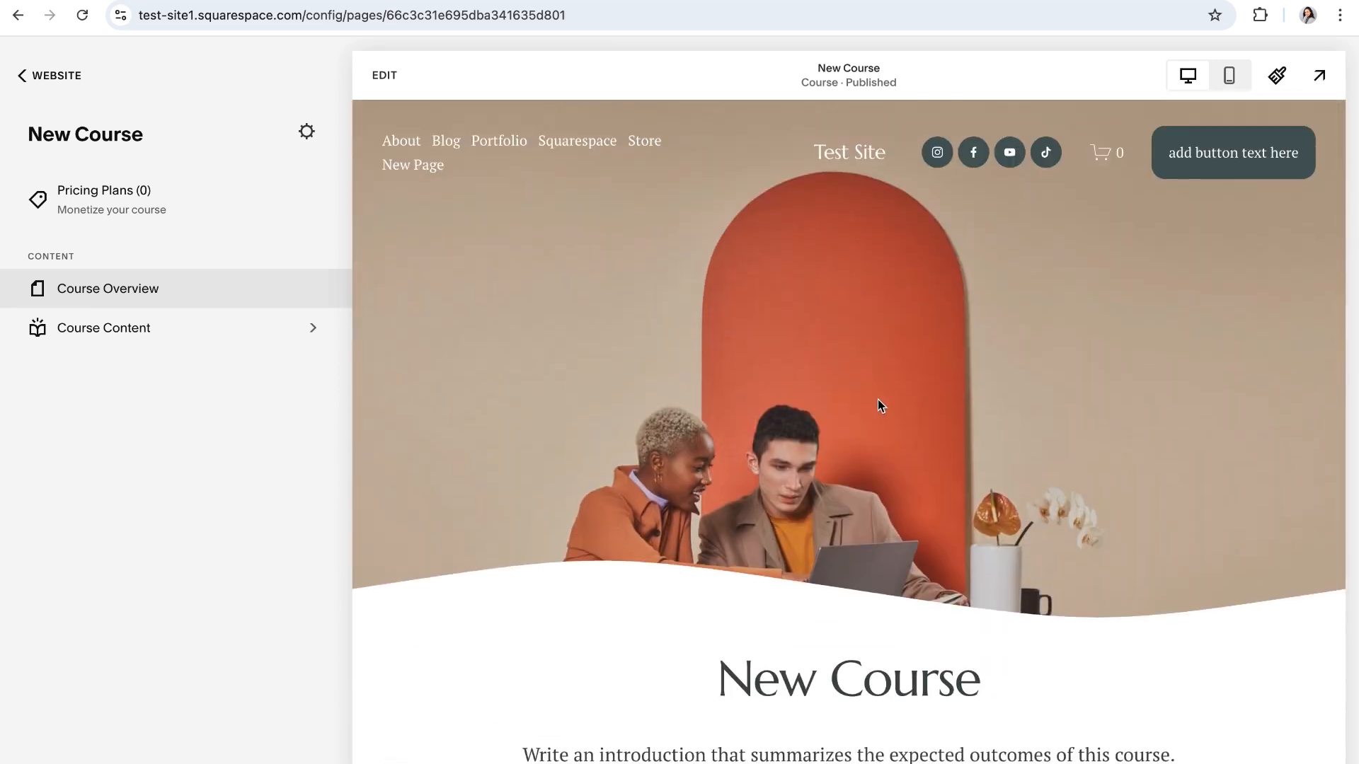
left_click(109, 331)
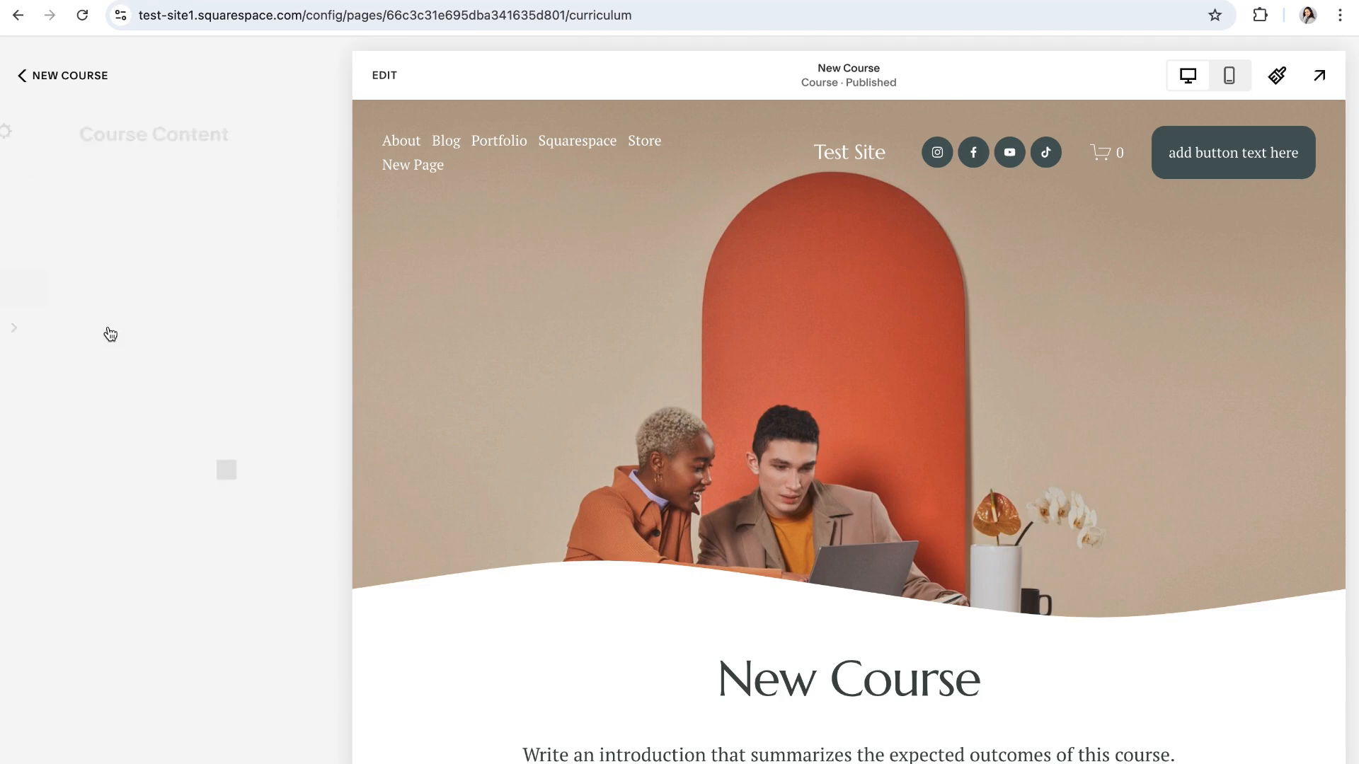
left_click(63, 78)
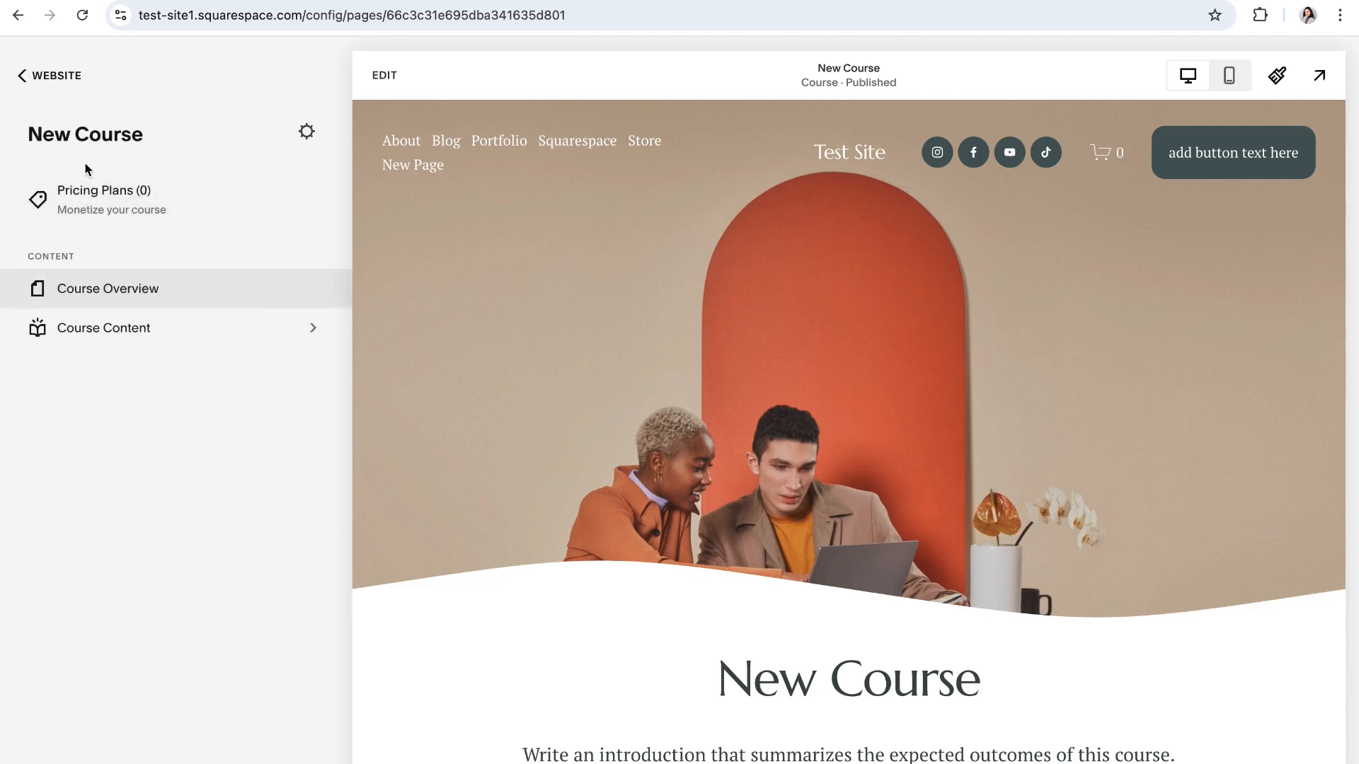
Step: Examine the course's Create Pricing Plan settings, leave without creating a plan and return to the main dashboard
left_click(106, 205)
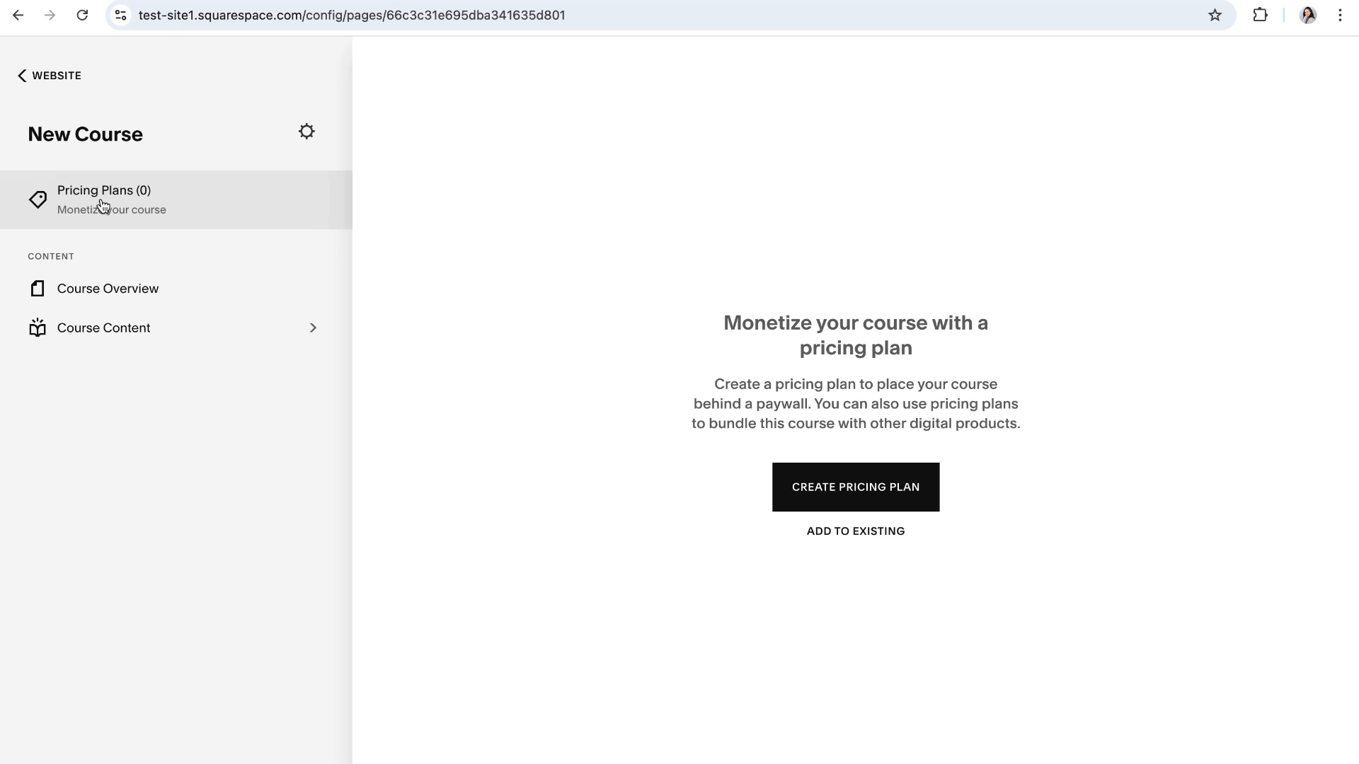
left_click(881, 493)
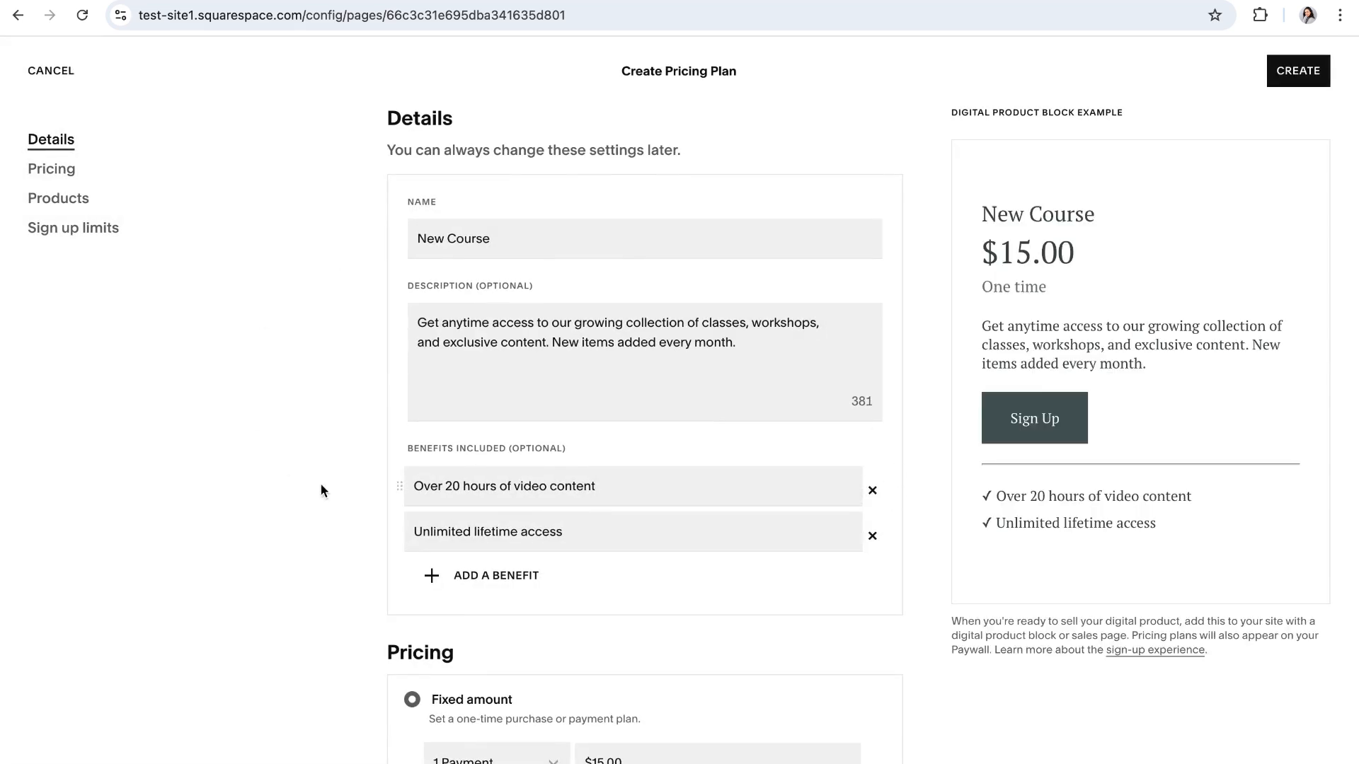
scroll(364, 508, "down", 3)
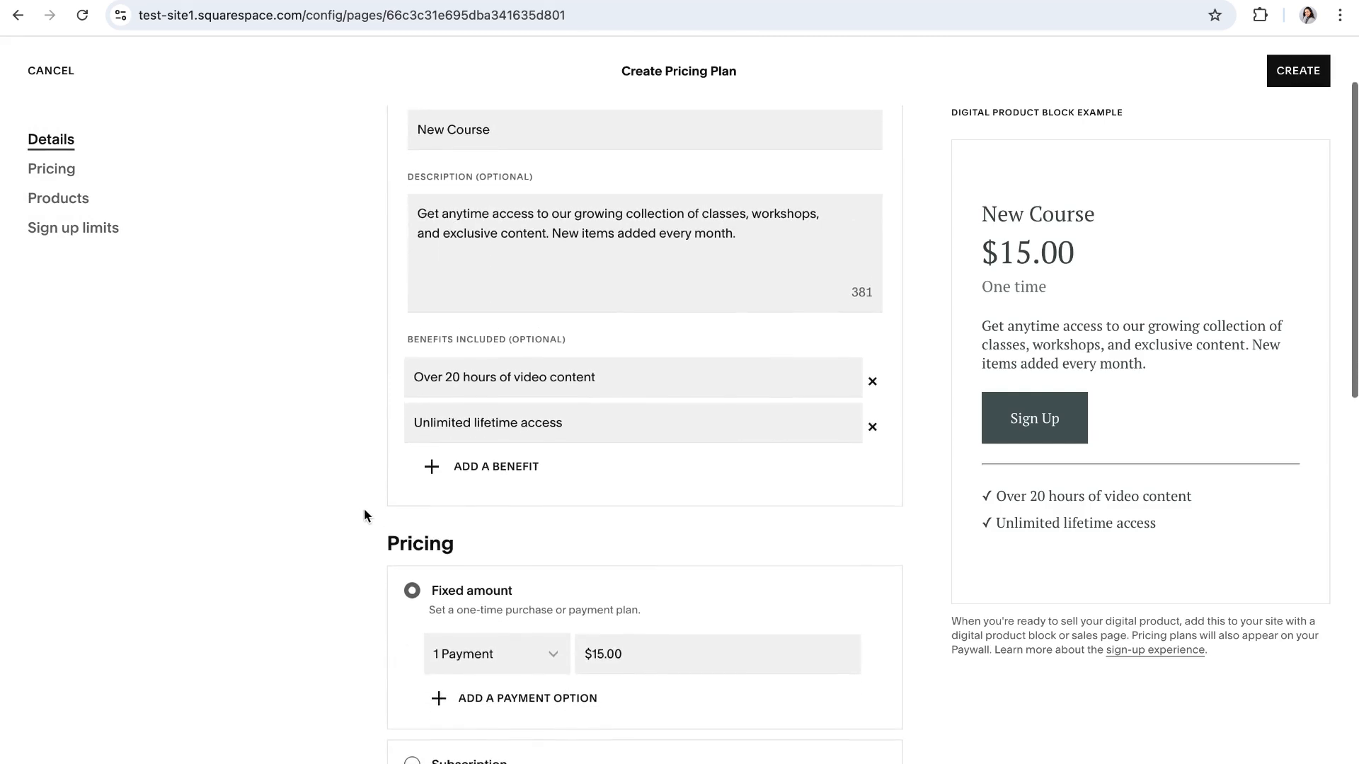
scroll(363, 509, "down", 5)
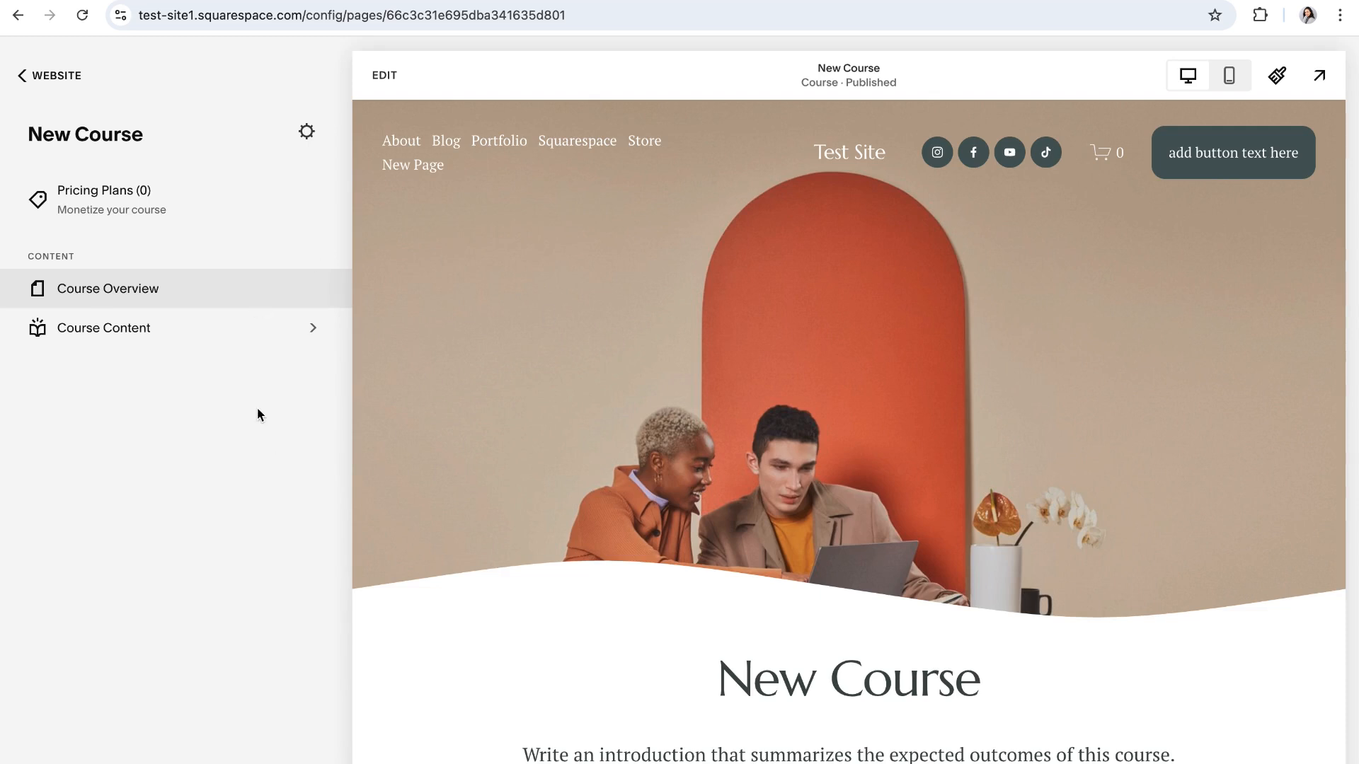
left_click(54, 76)
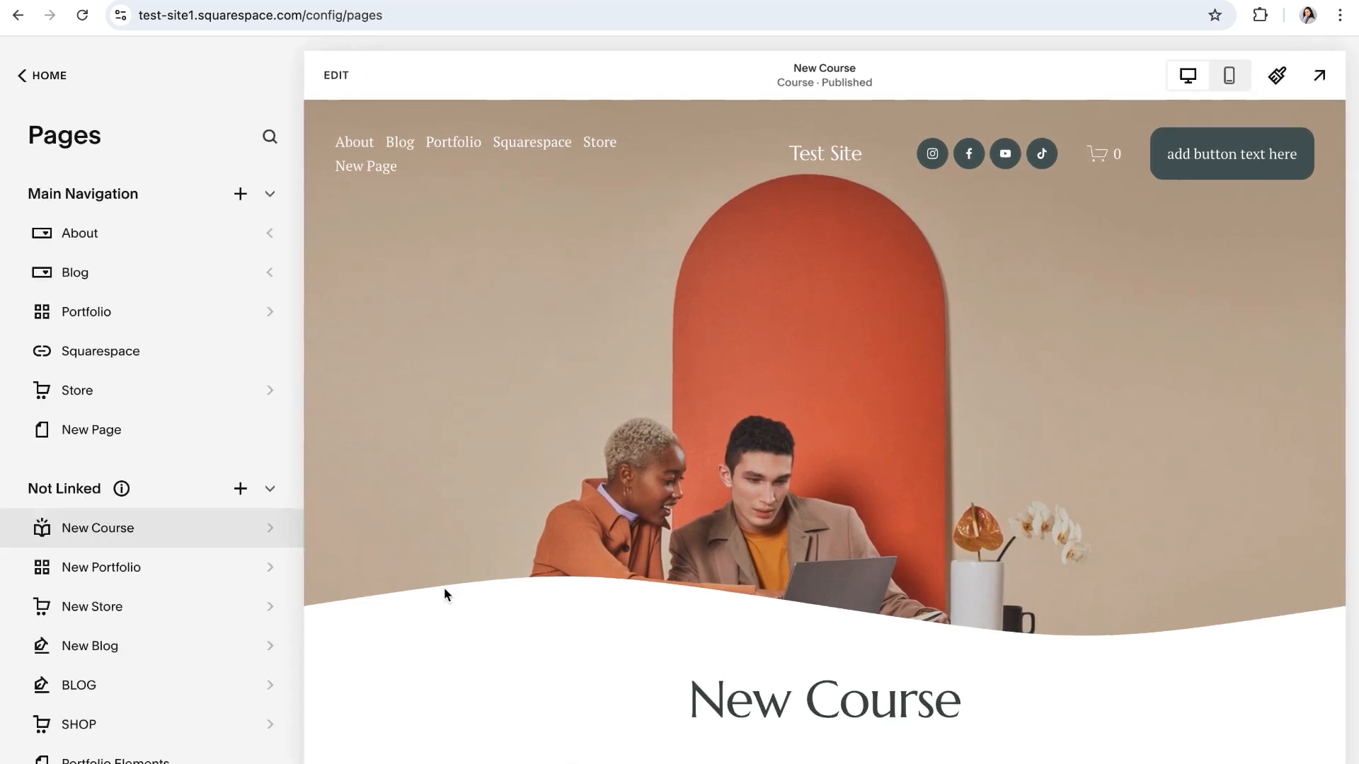
left_click(53, 76)
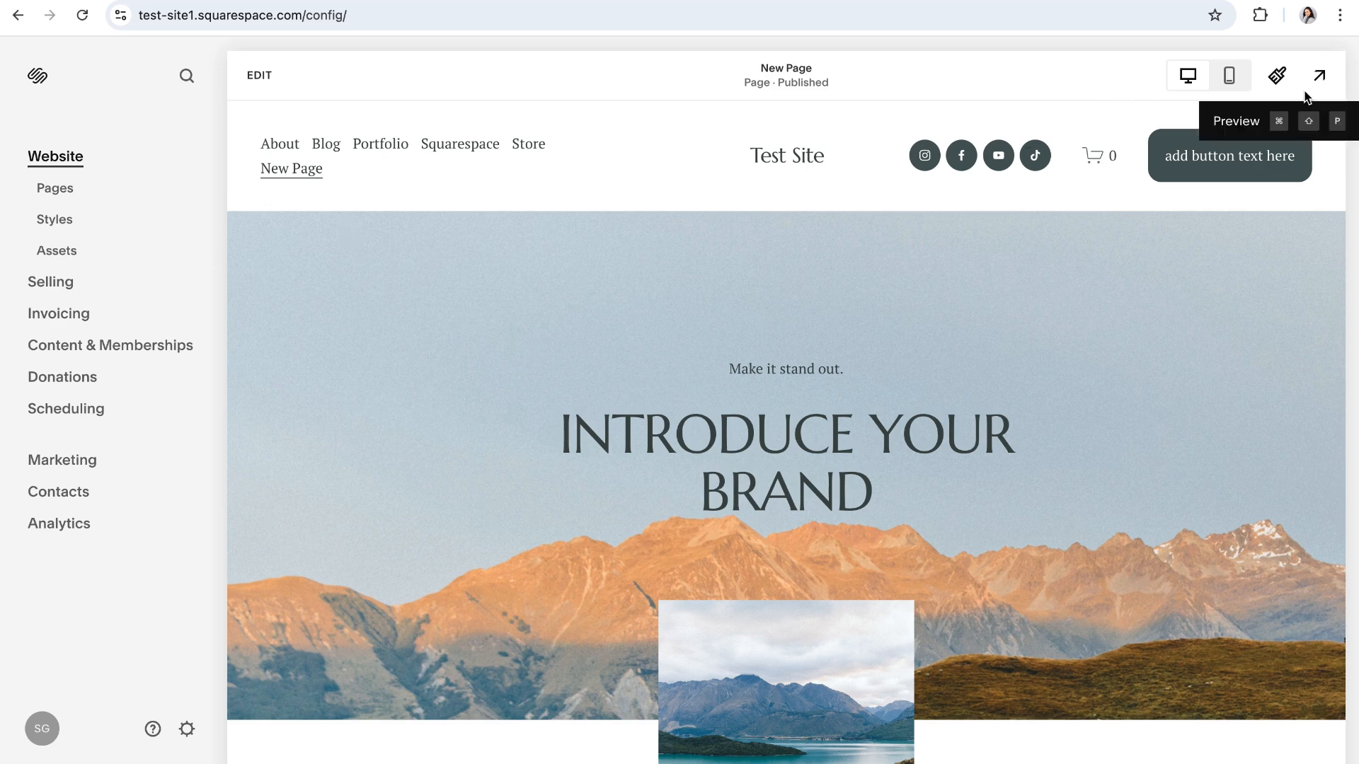
Step: Look through New Page in the full-screen site preview and return to the dashboard
left_click(1320, 76)
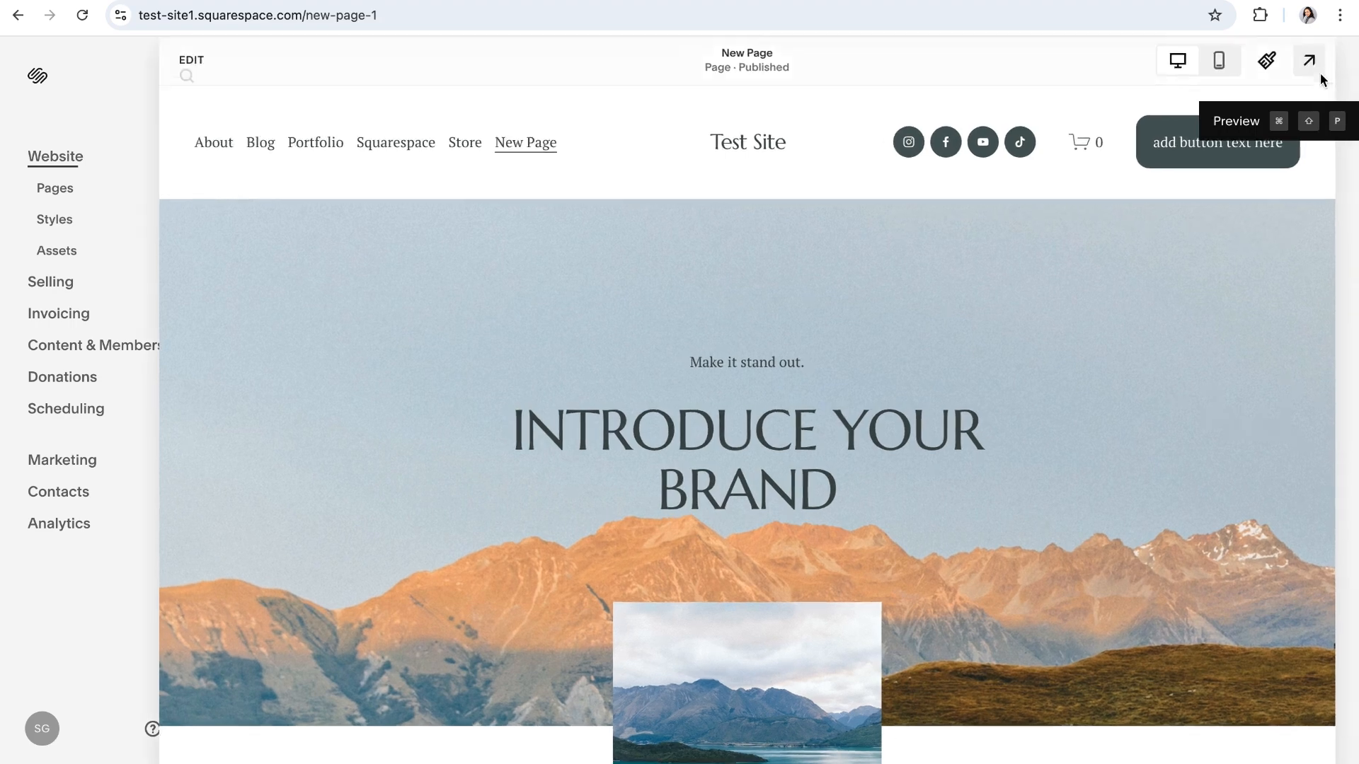
scroll(559, 300, "down", 3)
scroll(559, 301, "down", 5)
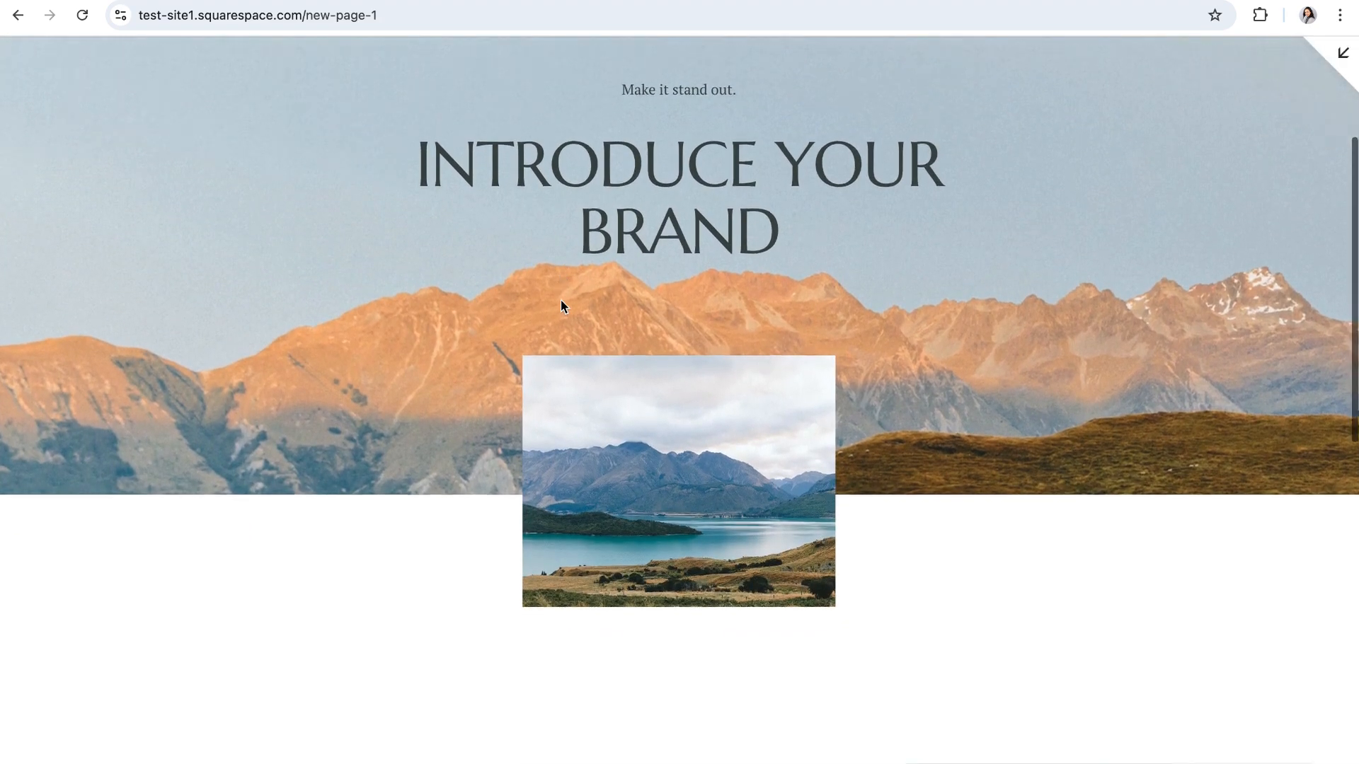
scroll(560, 301, "down", 5)
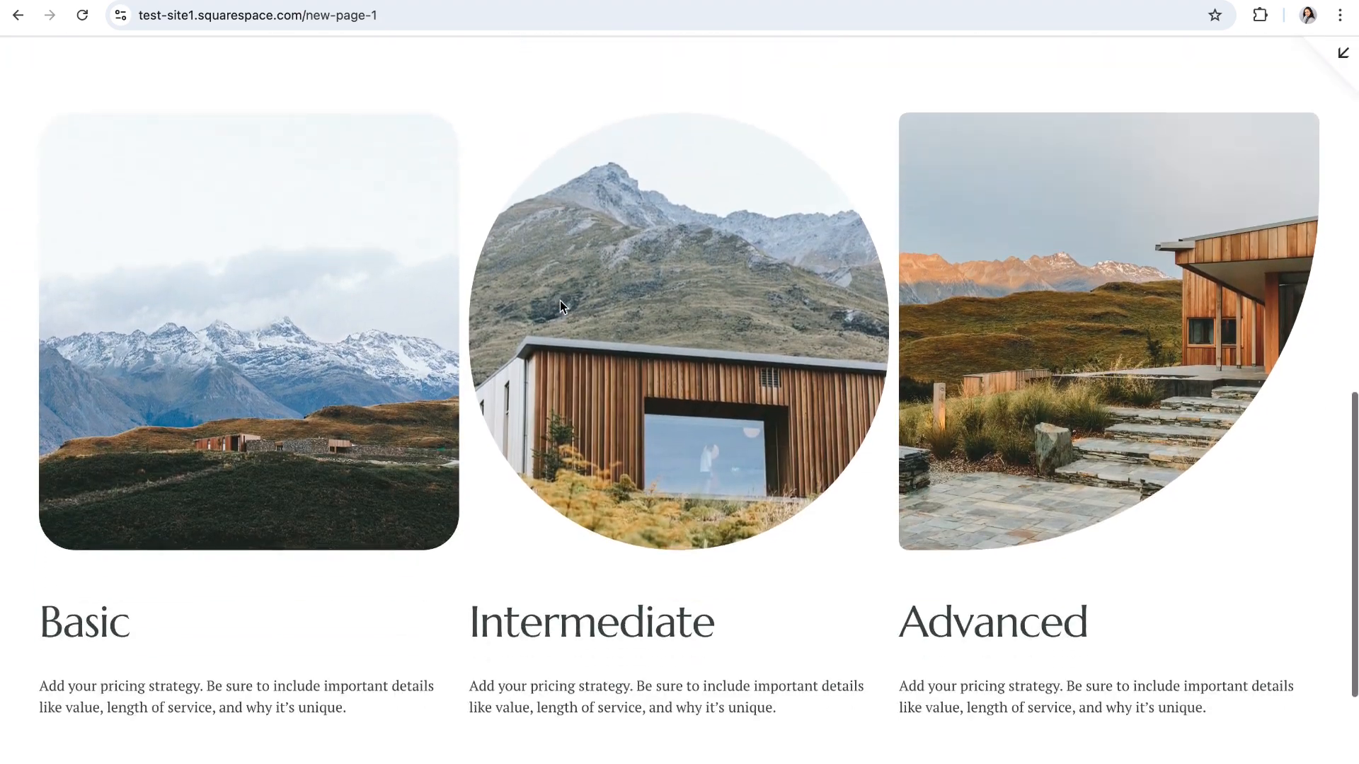
scroll(559, 306, "up", 10)
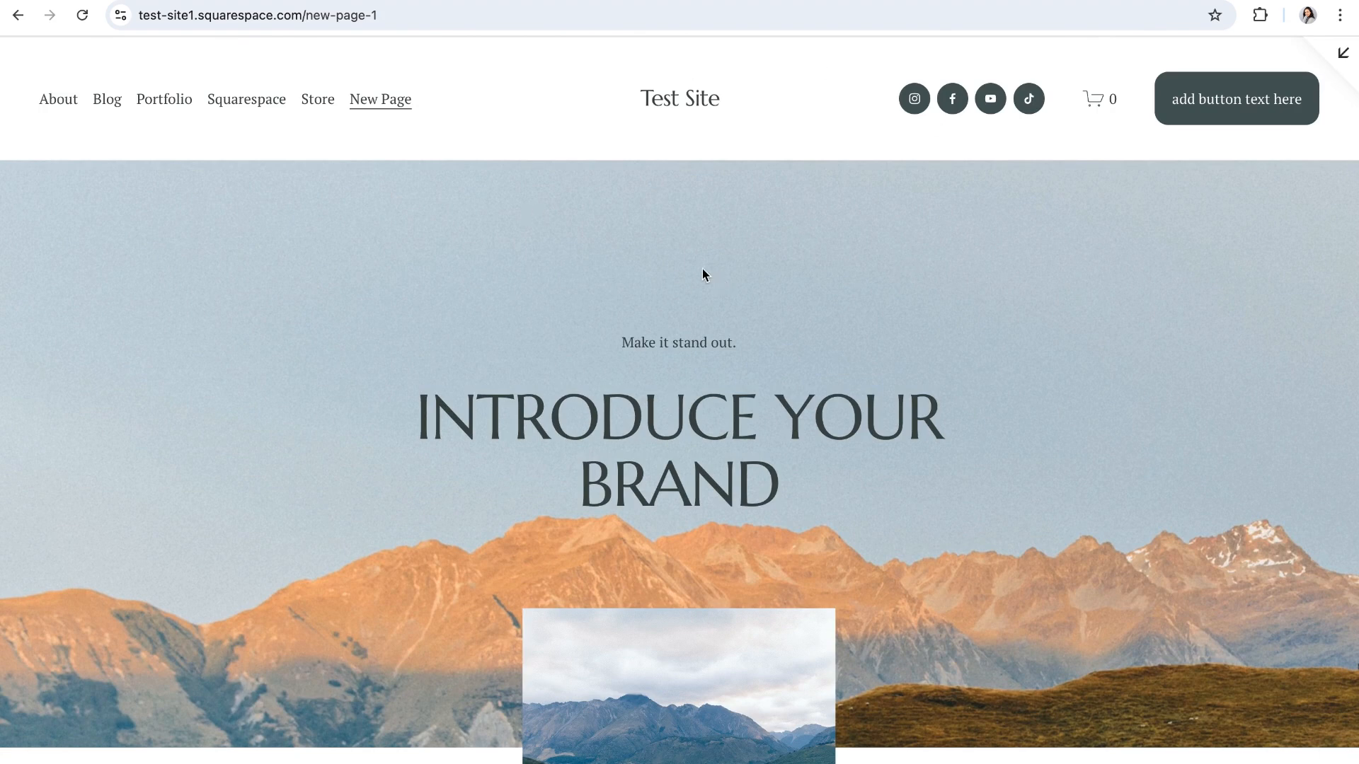
left_click(1341, 58)
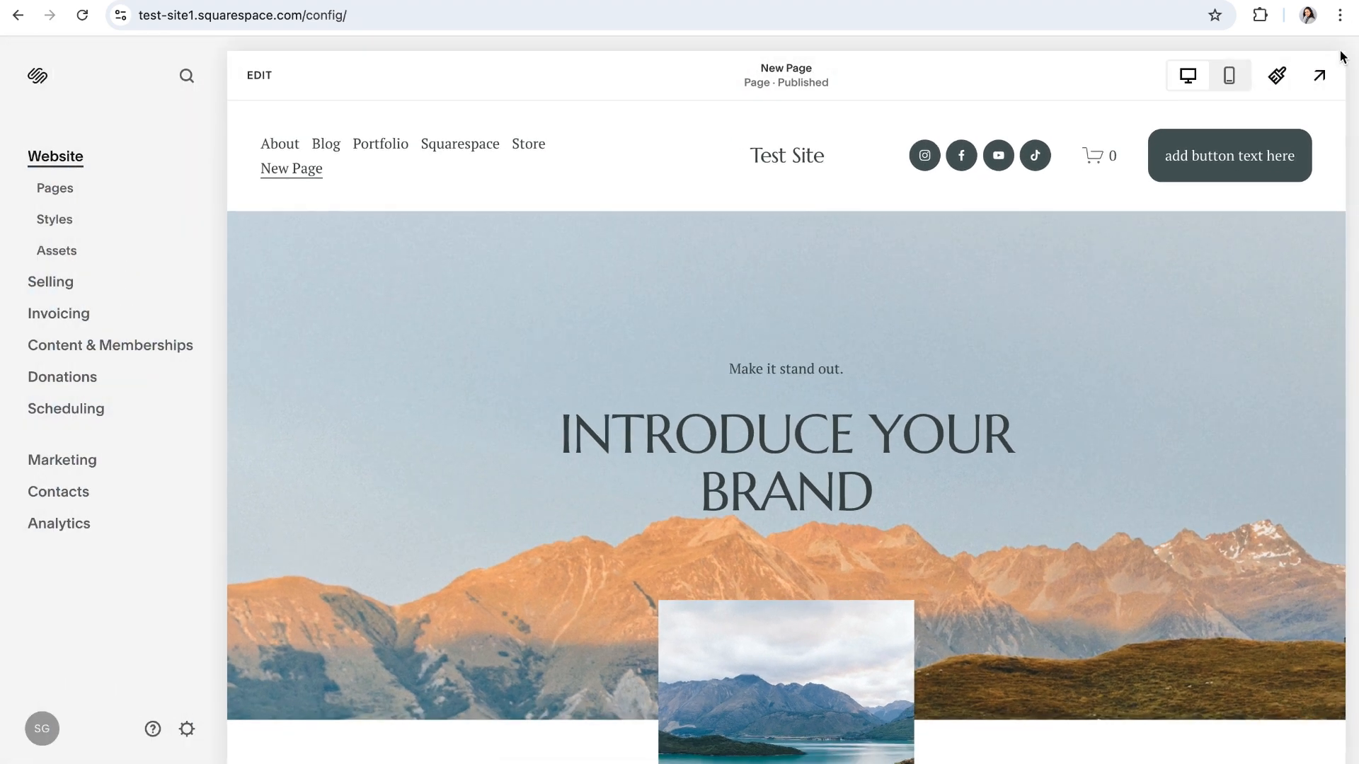
Step: Preview New Page in the mobile view, look through its sections and switch back to the desktop view
left_click(1231, 75)
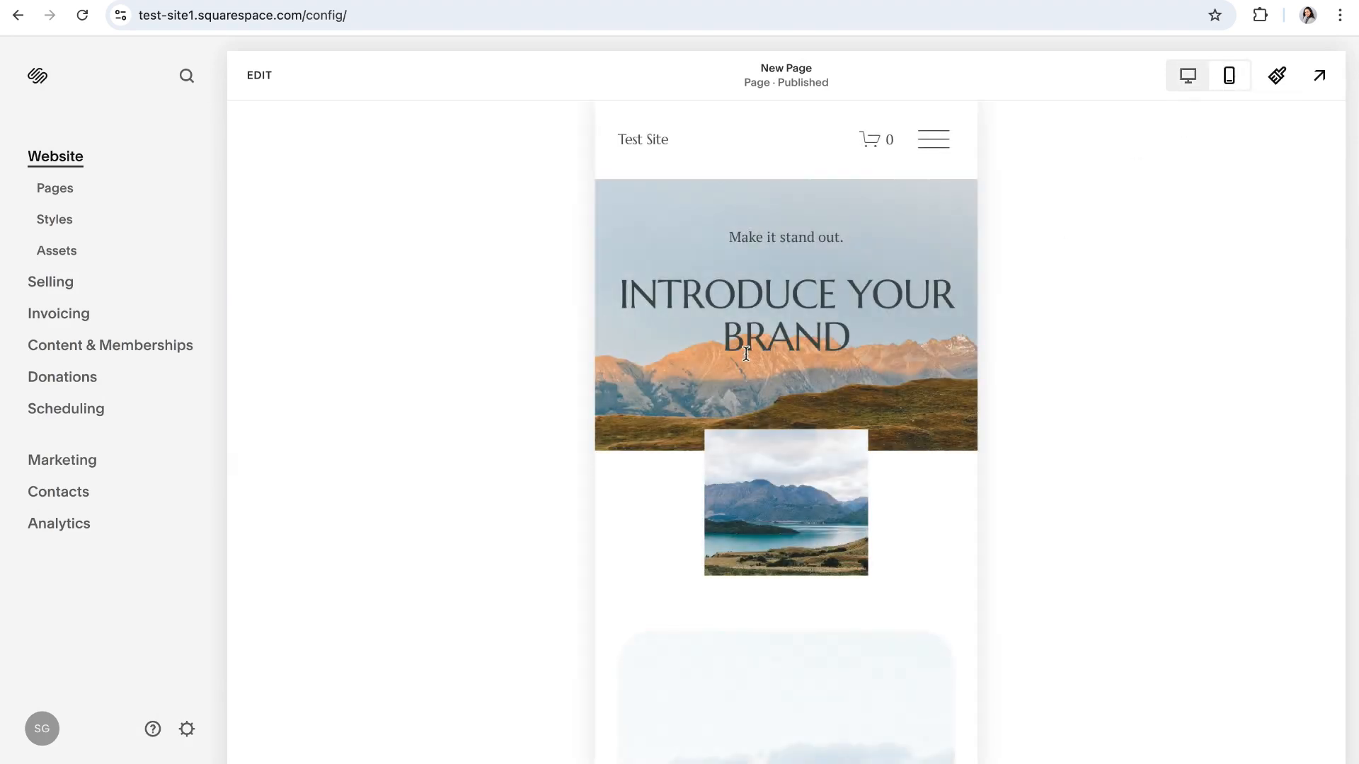
scroll(746, 357, "down", 6)
scroll(749, 363, "down", 4)
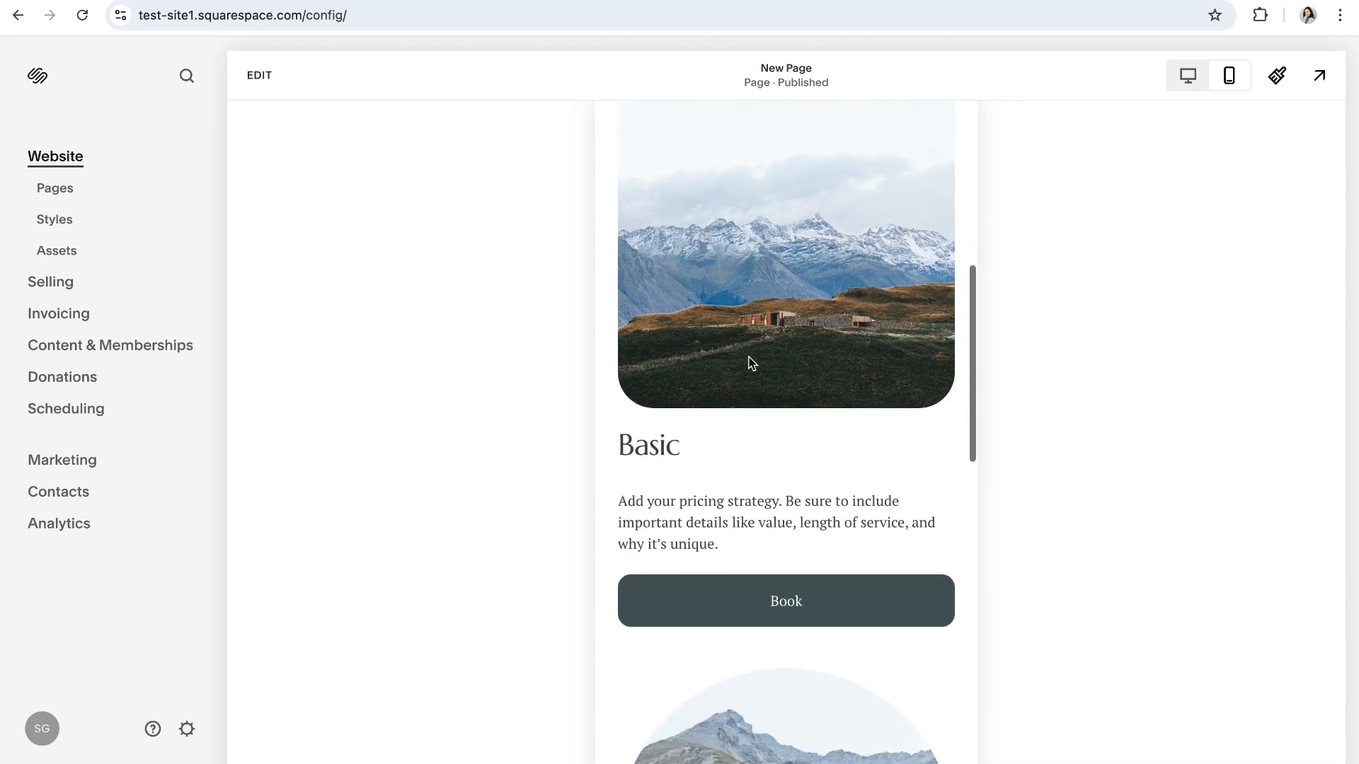
scroll(749, 363, "up", 4)
scroll(753, 365, "up", 7)
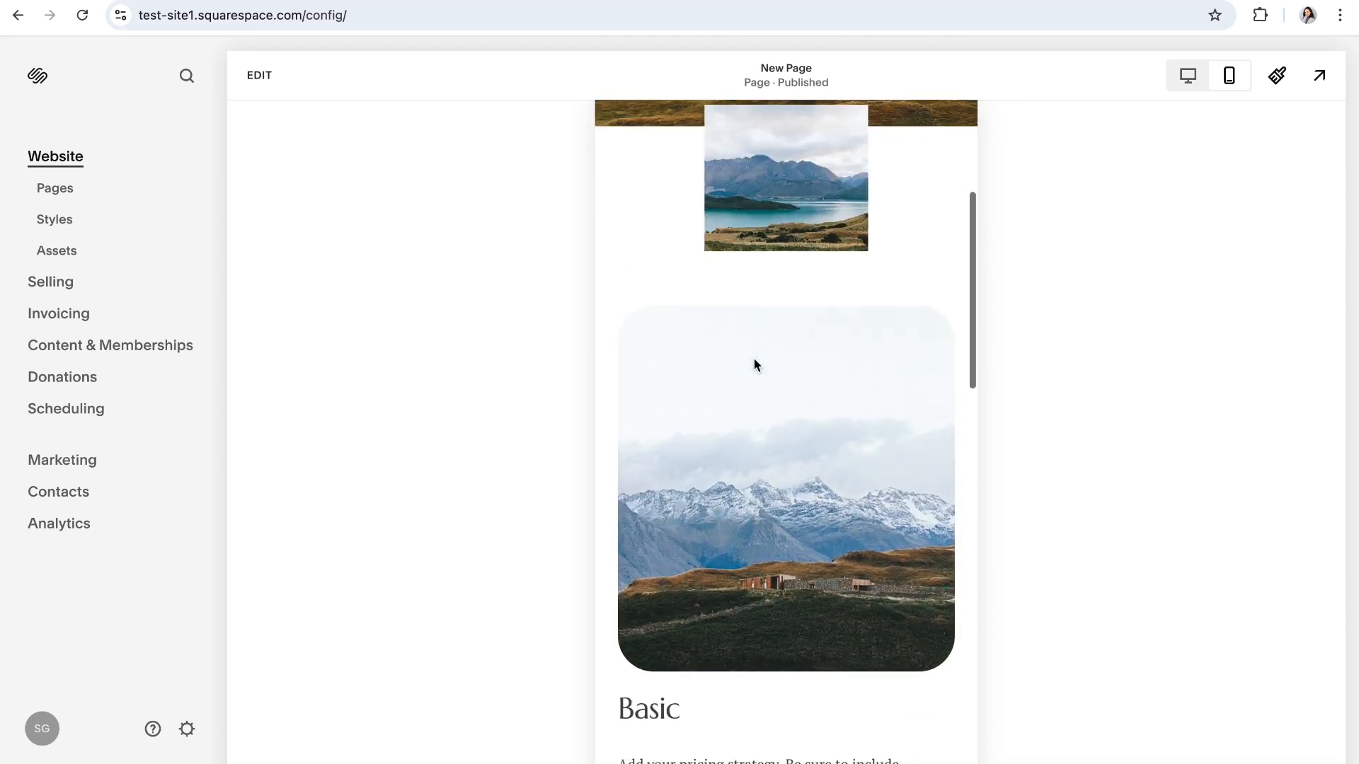
left_click(1189, 76)
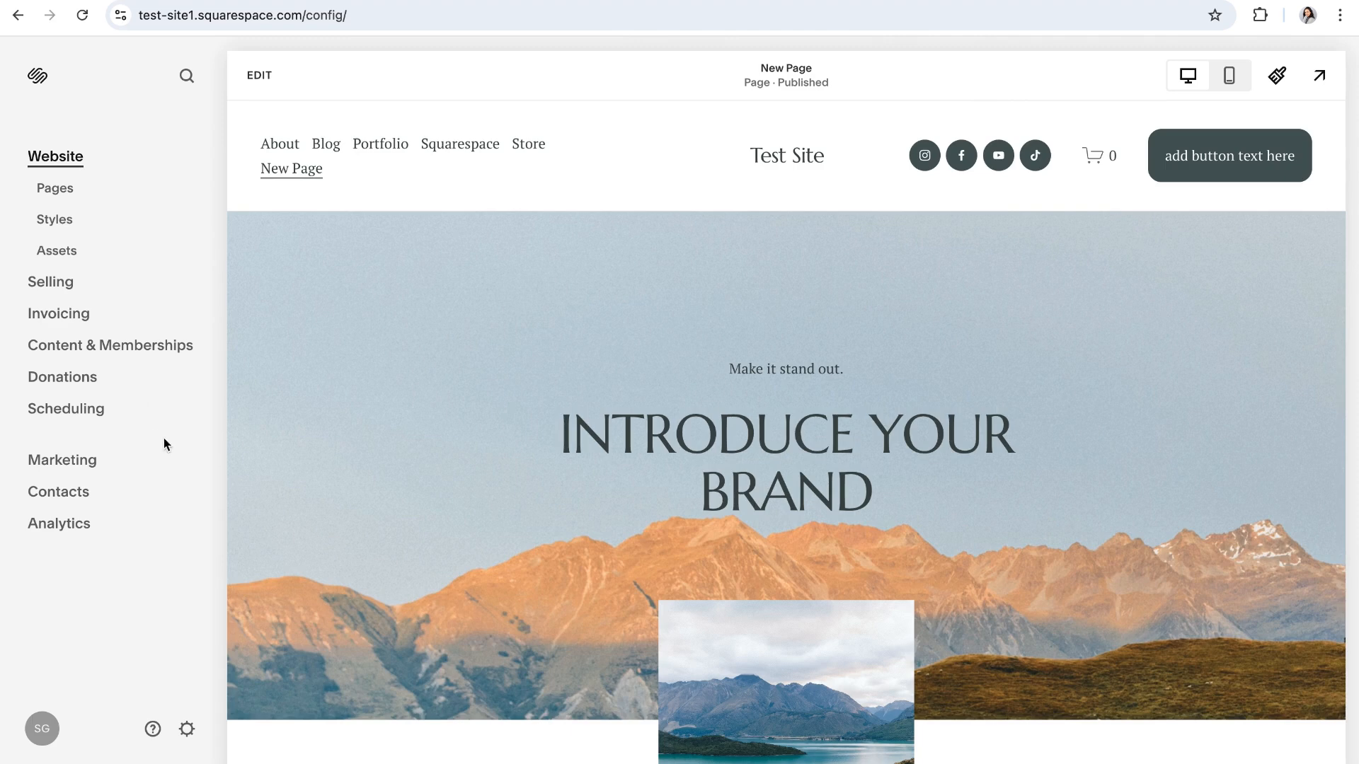
Step: Examine the site's Domains settings under Domains & Email, then close the settings
left_click(187, 729)
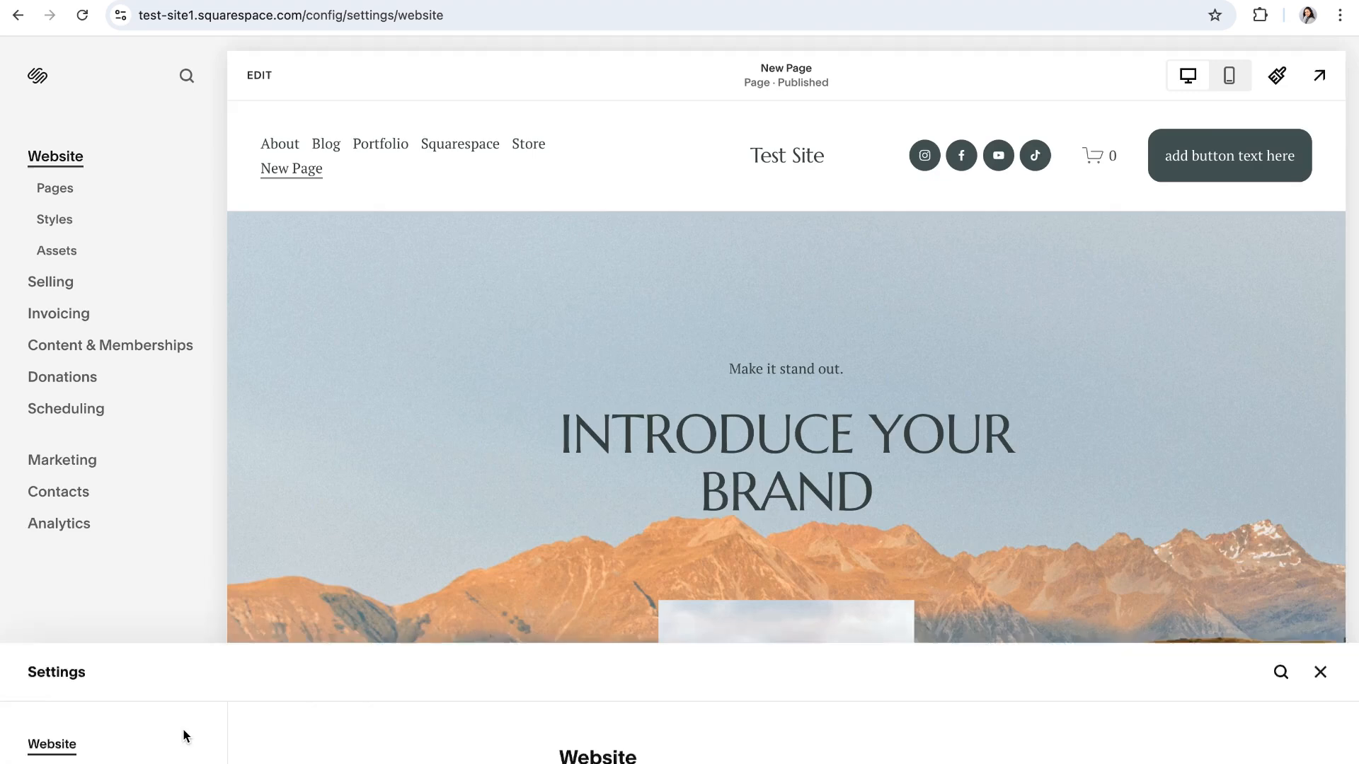
left_click(97, 199)
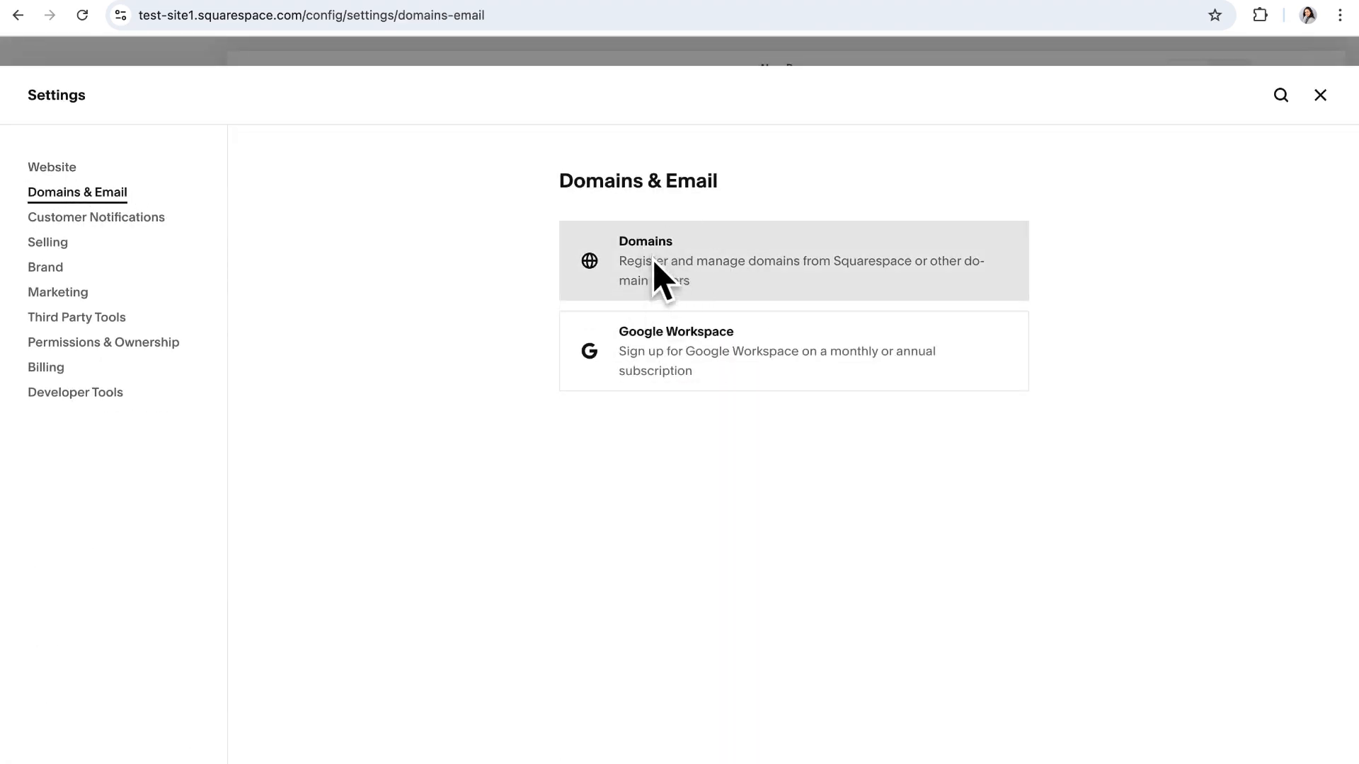
left_click(653, 261)
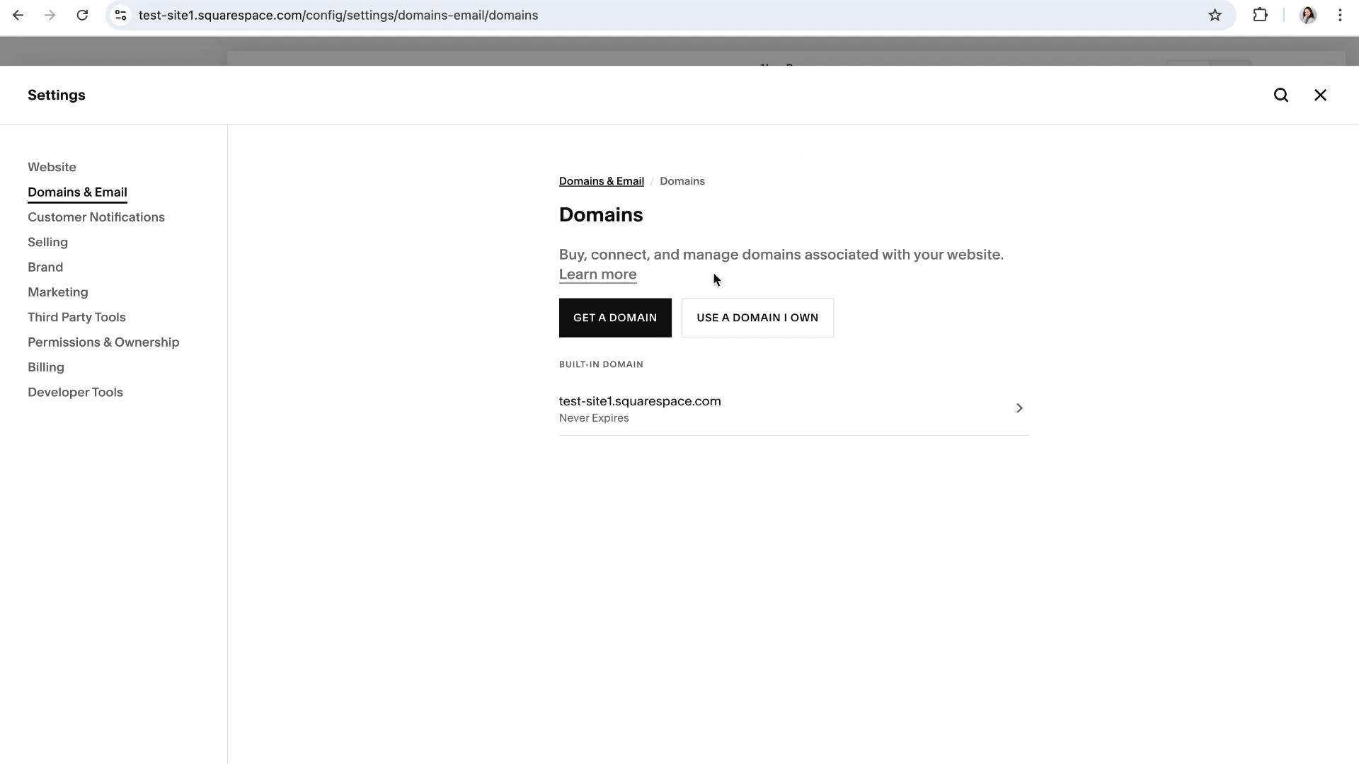
left_click(1319, 96)
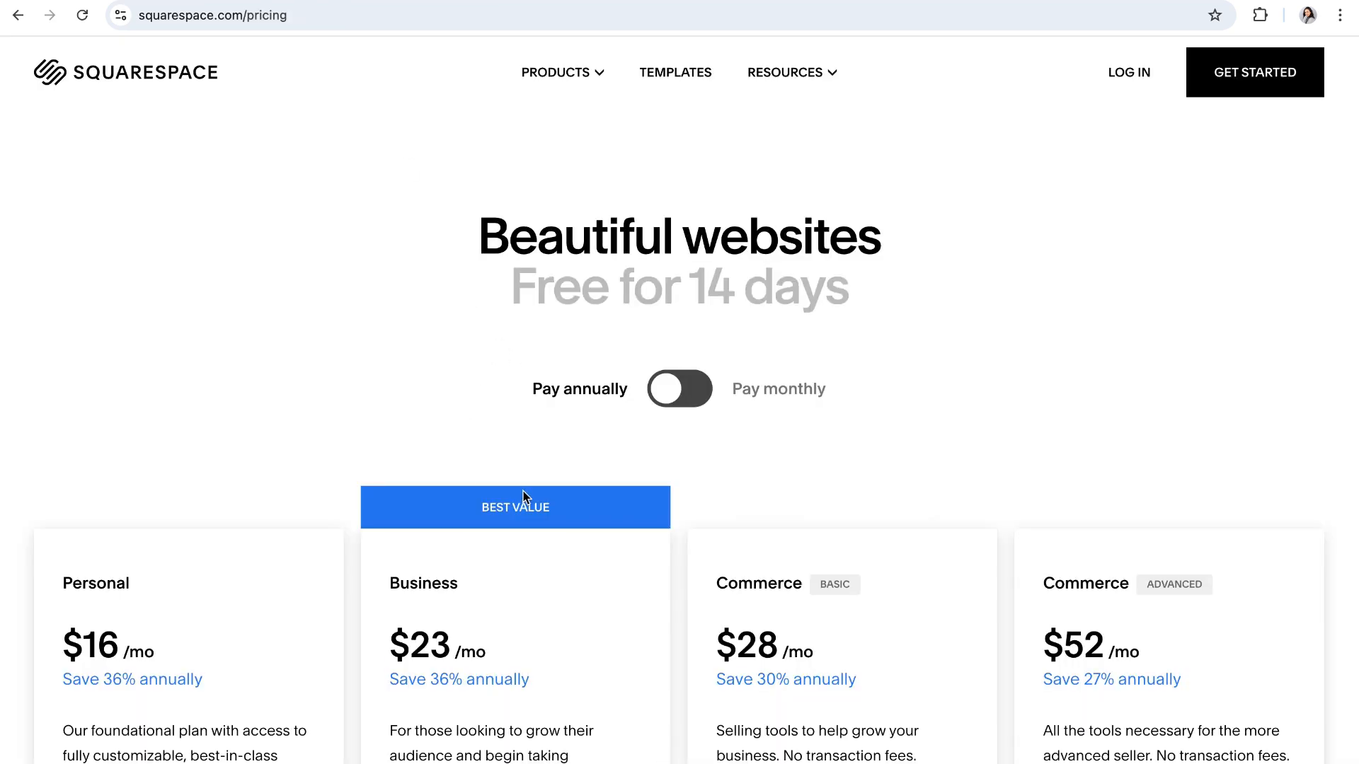
Step: Compare the prices and included features of the Personal, Business and Commerce plans on the Squarespace pricing page
scroll(524, 491, "down", 5)
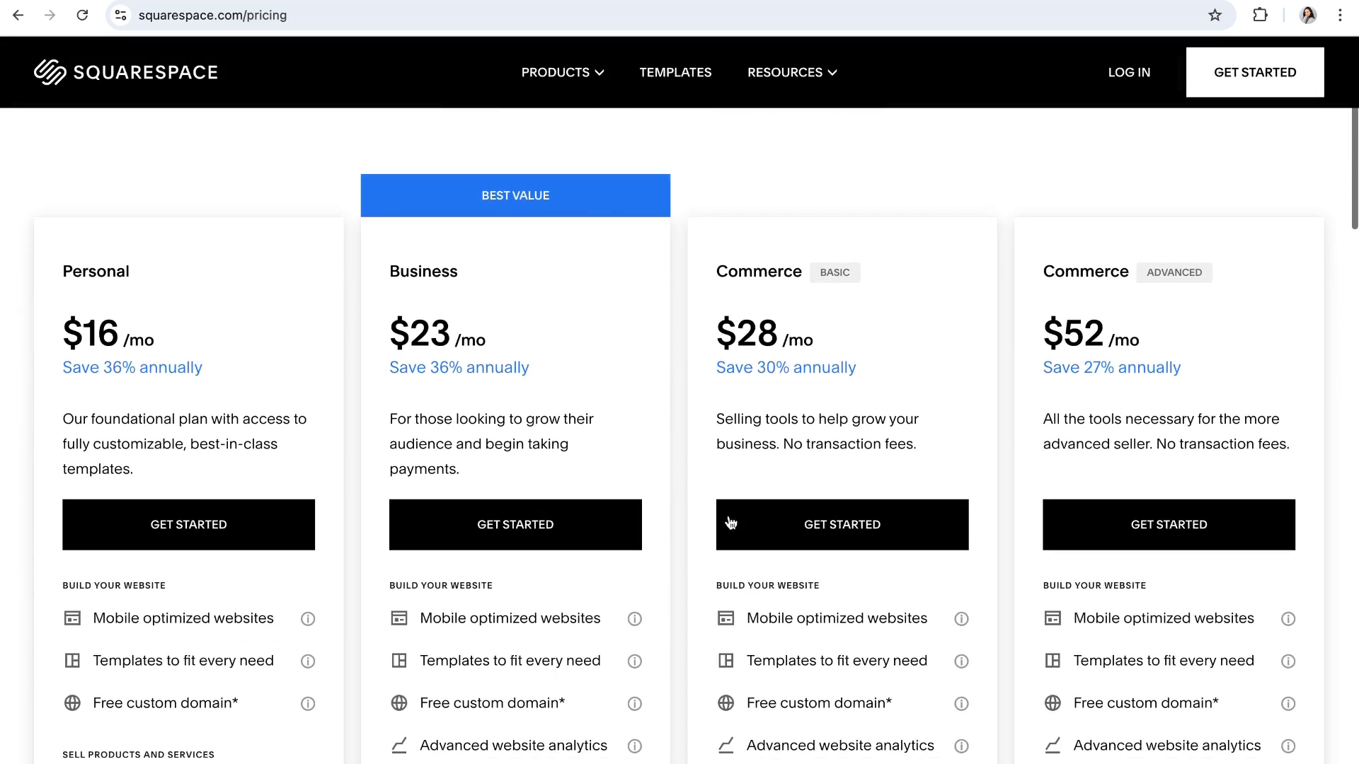
scroll(589, 510, "down", 1)
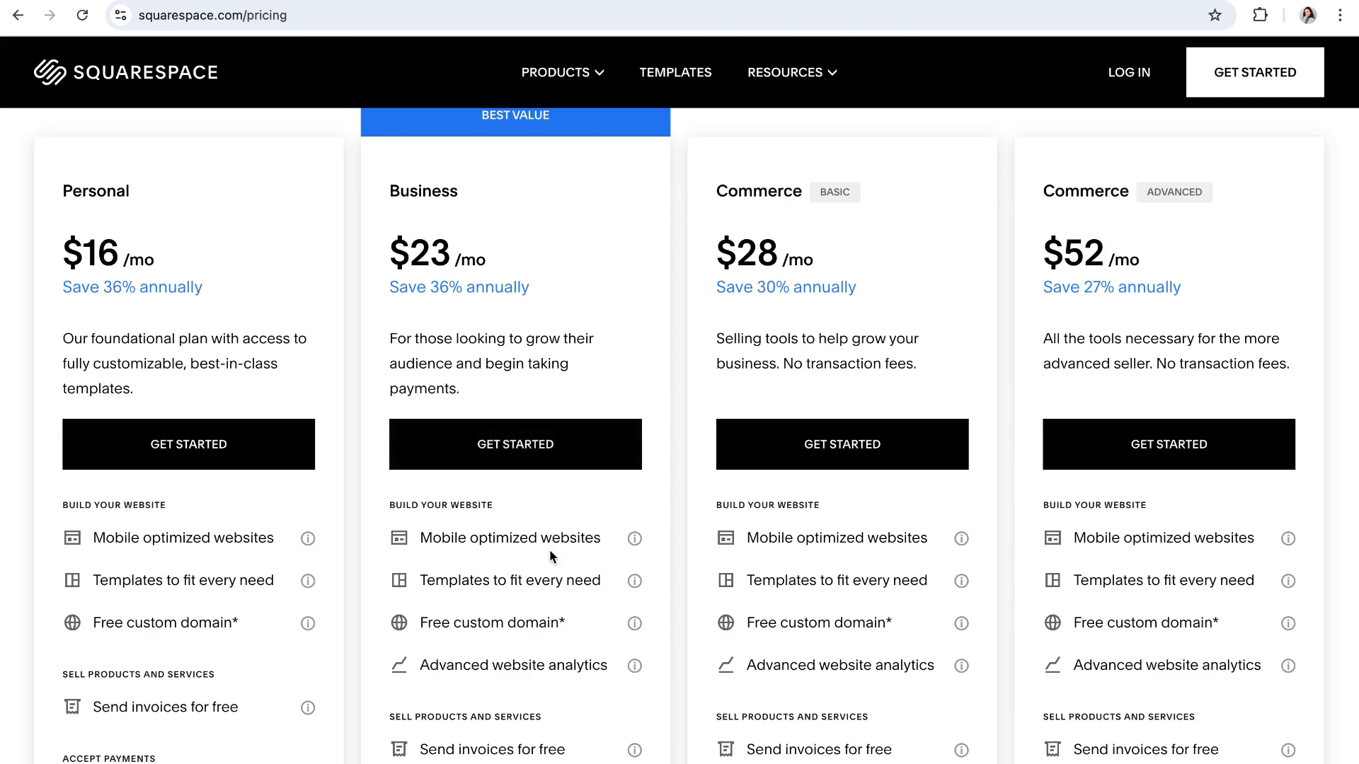
scroll(549, 552, "down", 1)
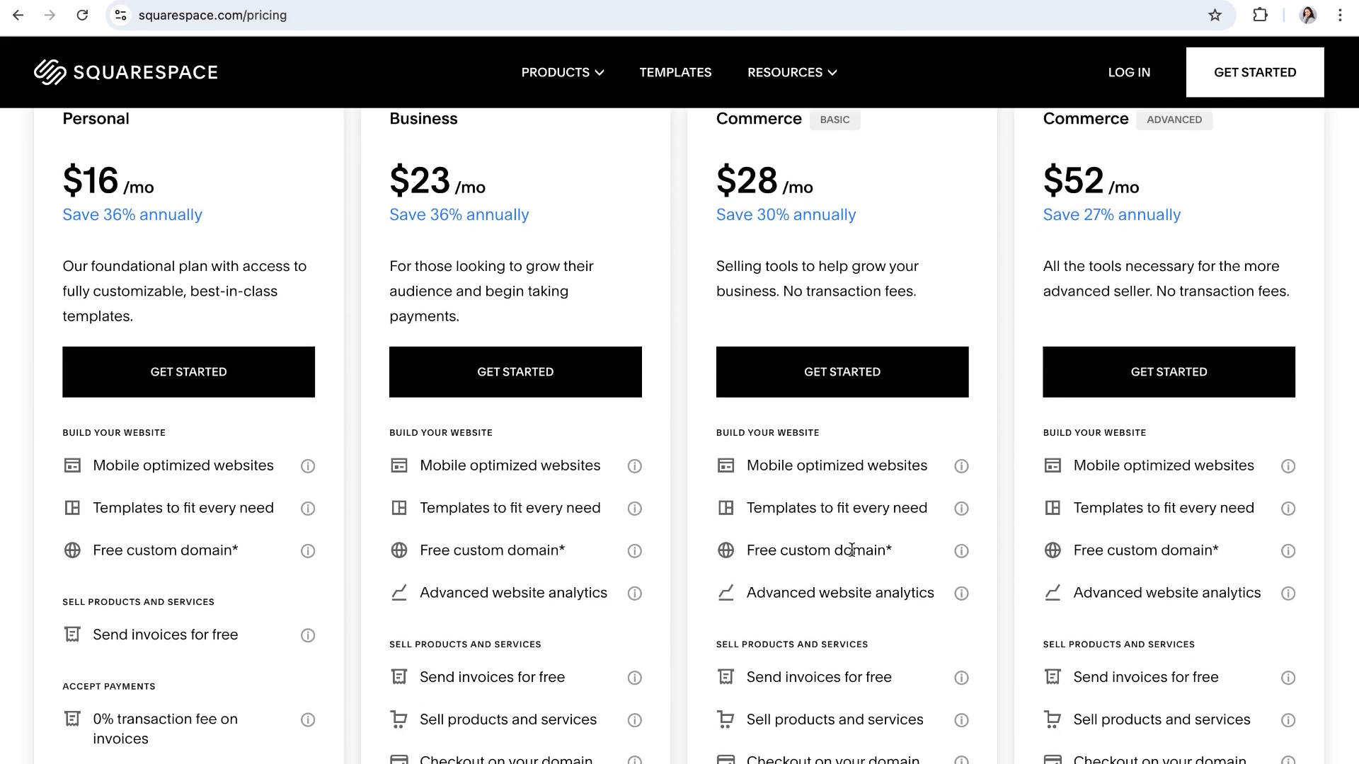
scroll(836, 493, "down", 5)
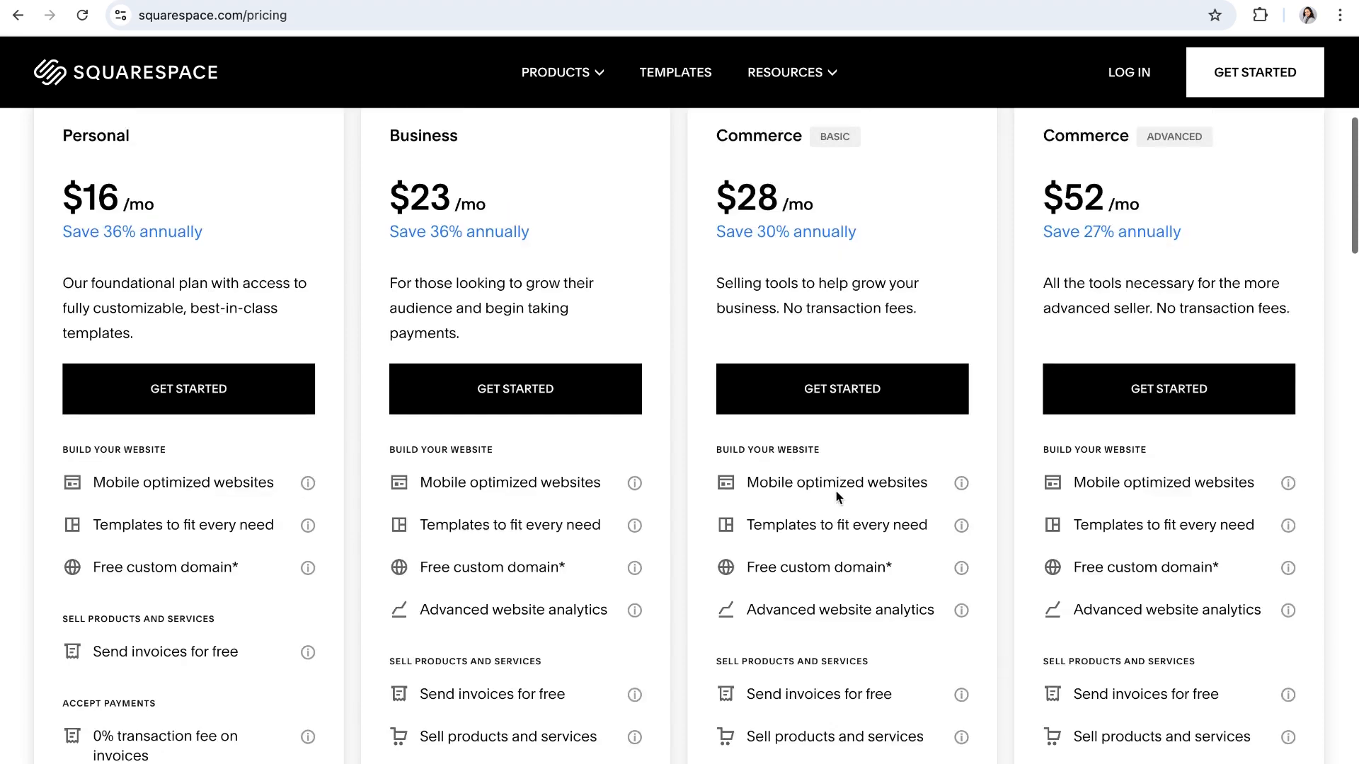
scroll(835, 520, "up", 9)
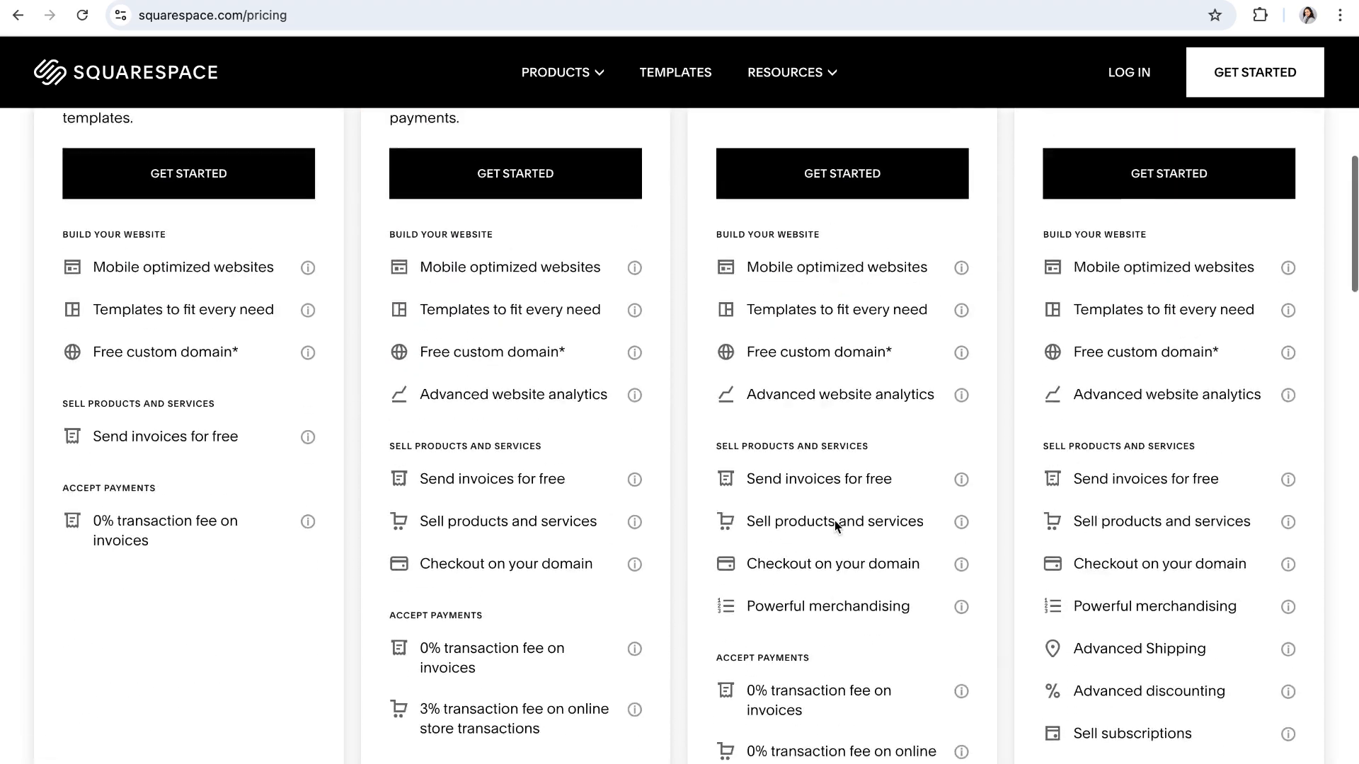
scroll(852, 524, "up", 2)
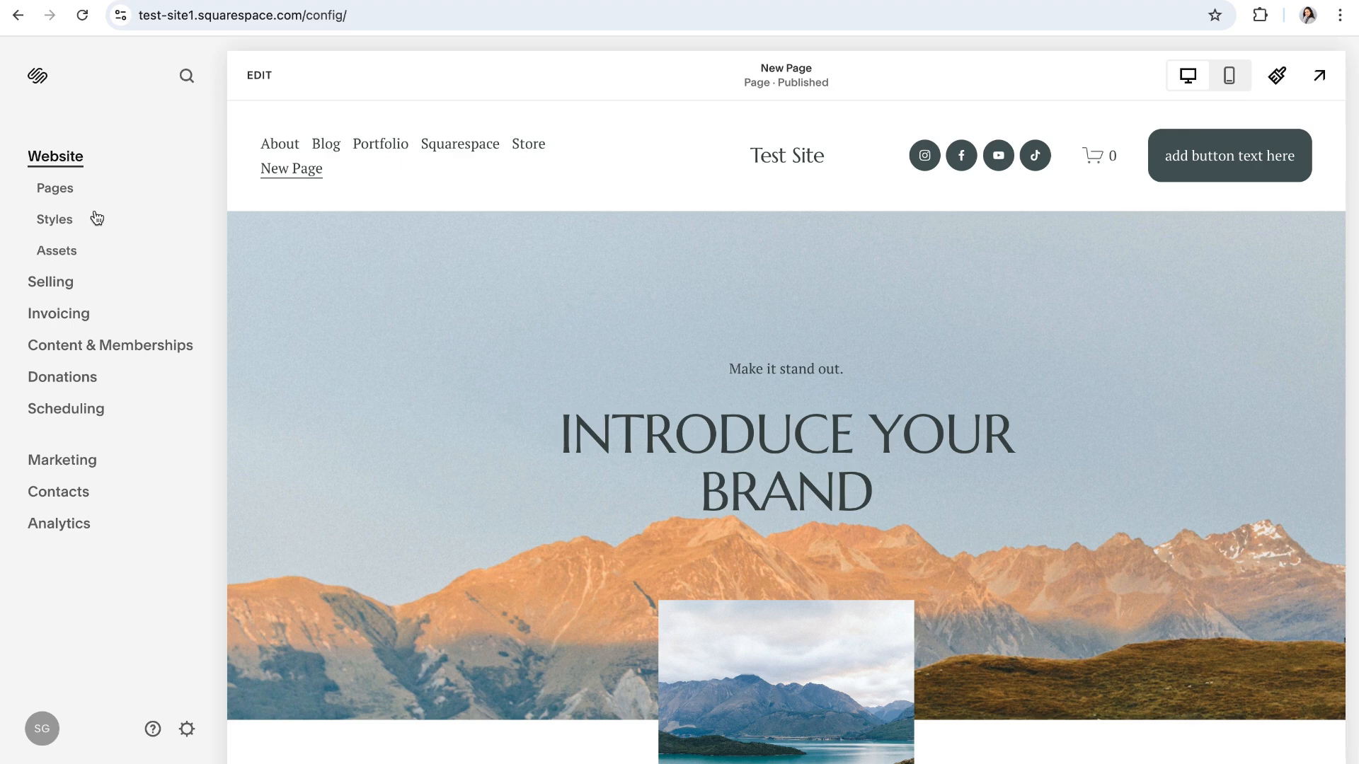
Step: Review the Site Availability options in the website settings, then close the settings without changing them
left_click(186, 729)
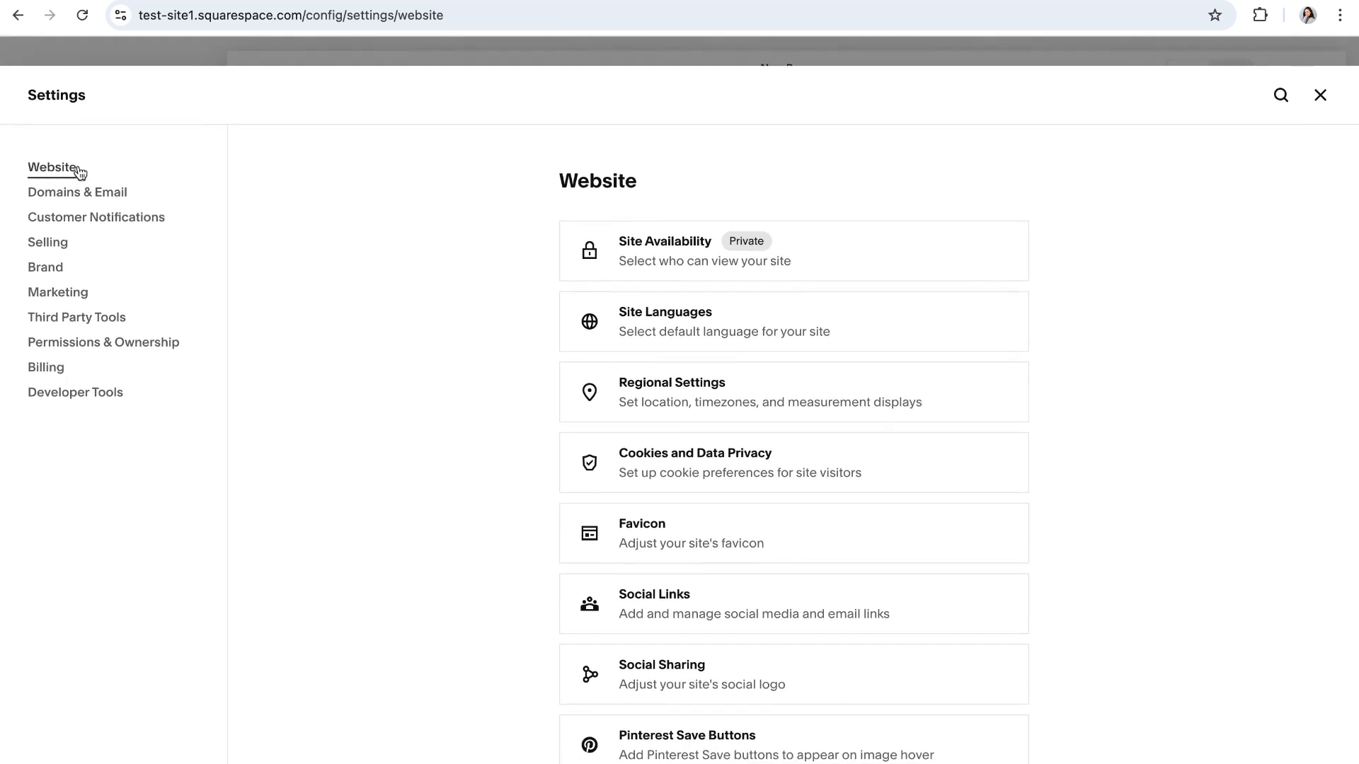
left_click(784, 255)
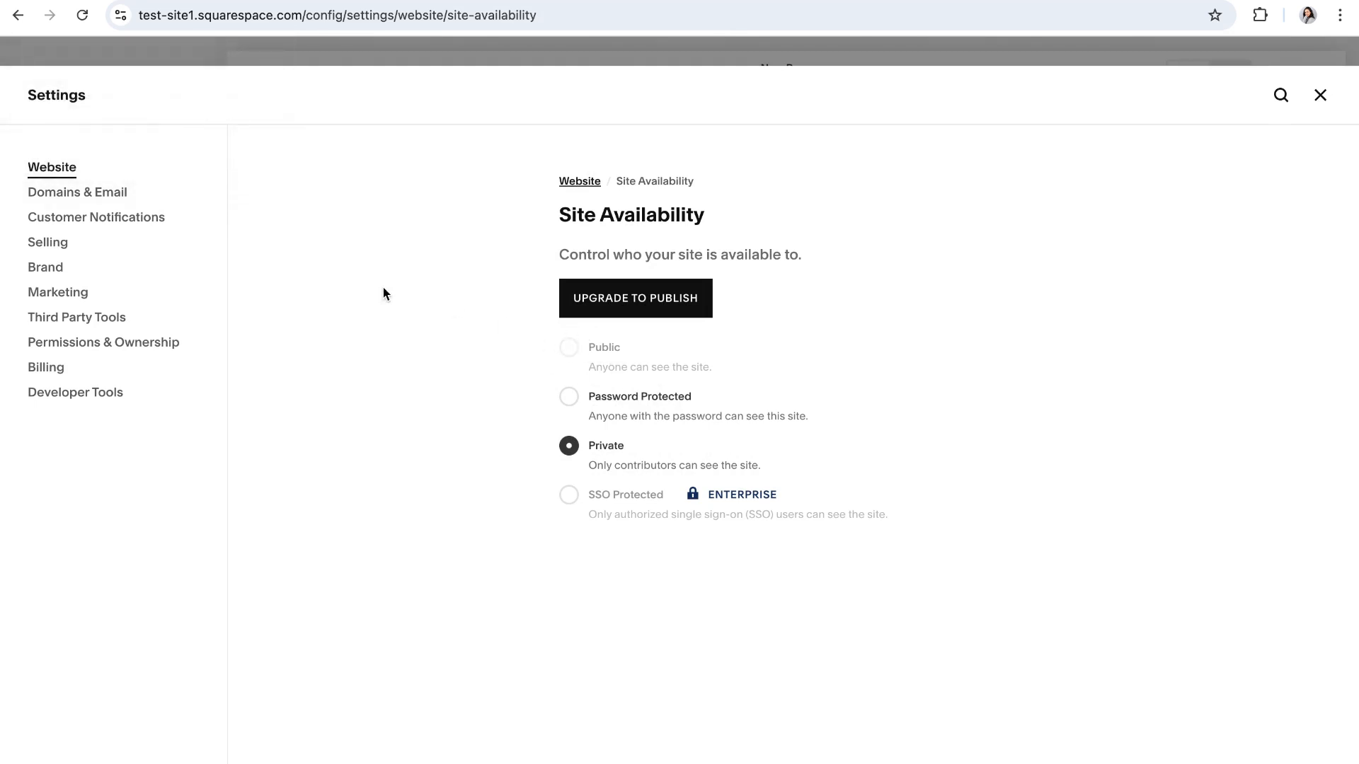
left_click(1320, 95)
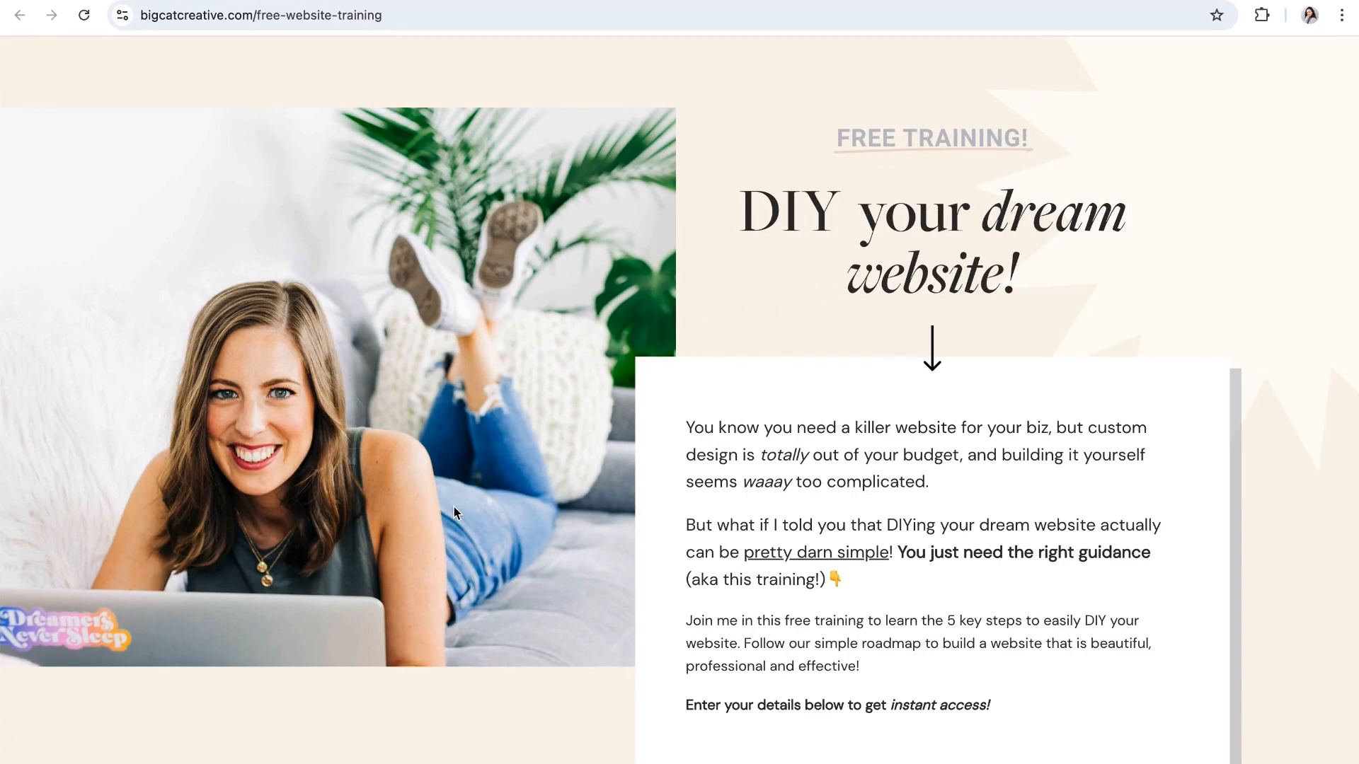
Step: Look through the free website training page, including its sign-up form and the list of topics taught
scroll(454, 513, "down", 4)
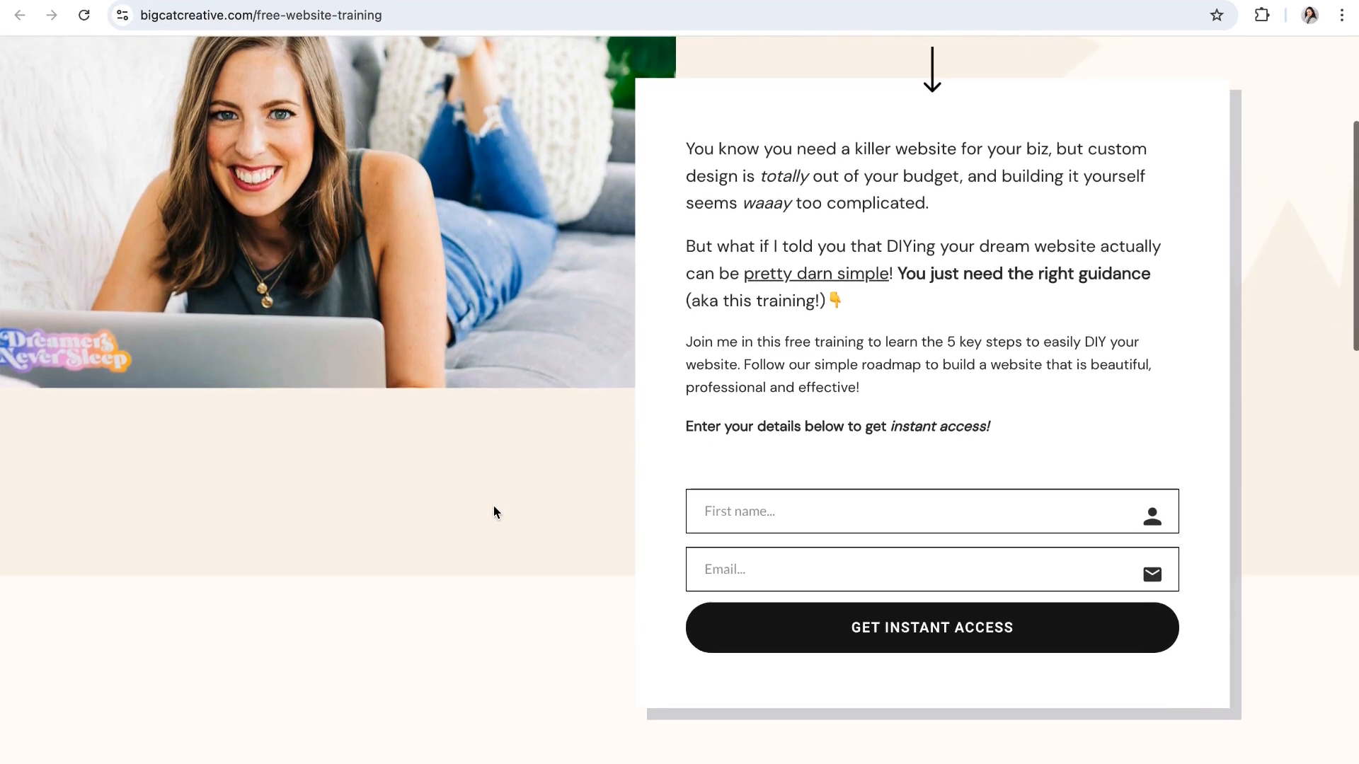
scroll(577, 517, "down", 3)
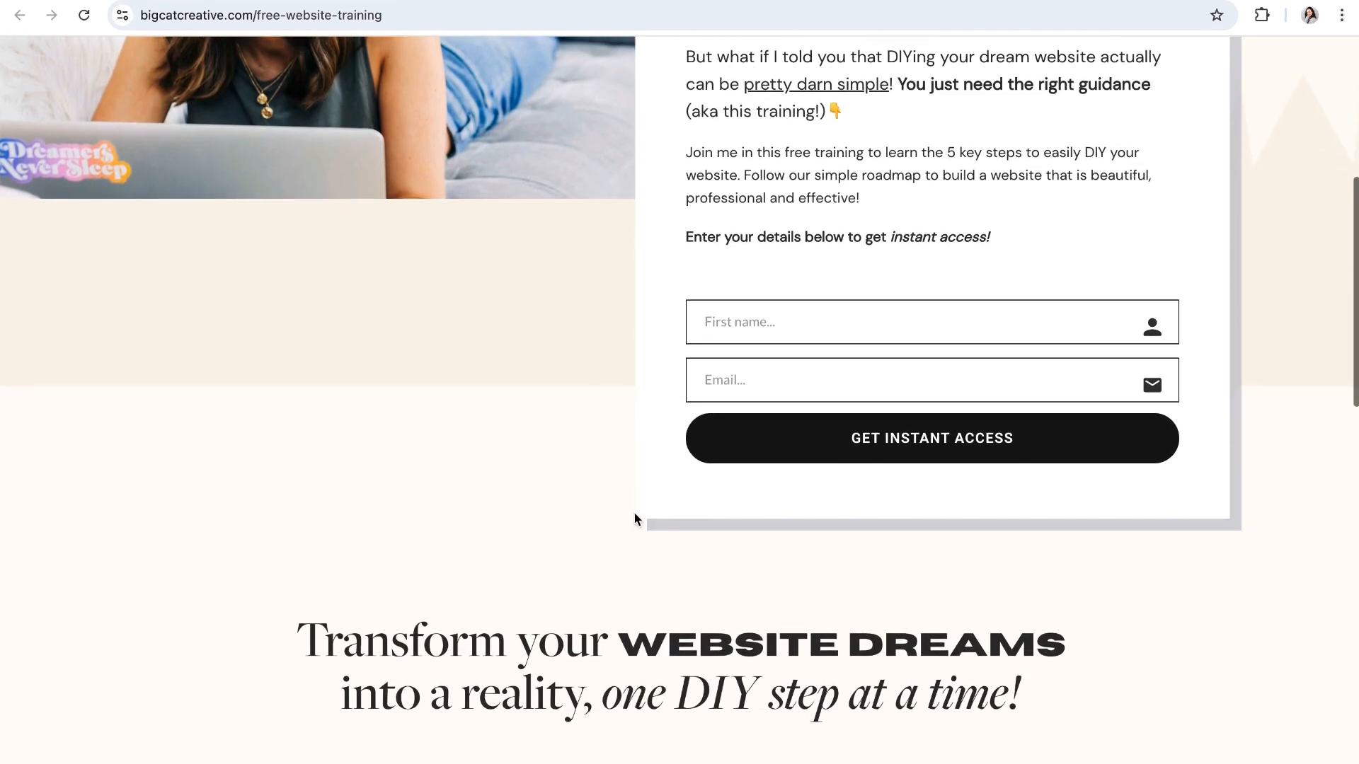
scroll(665, 515, "down", 2)
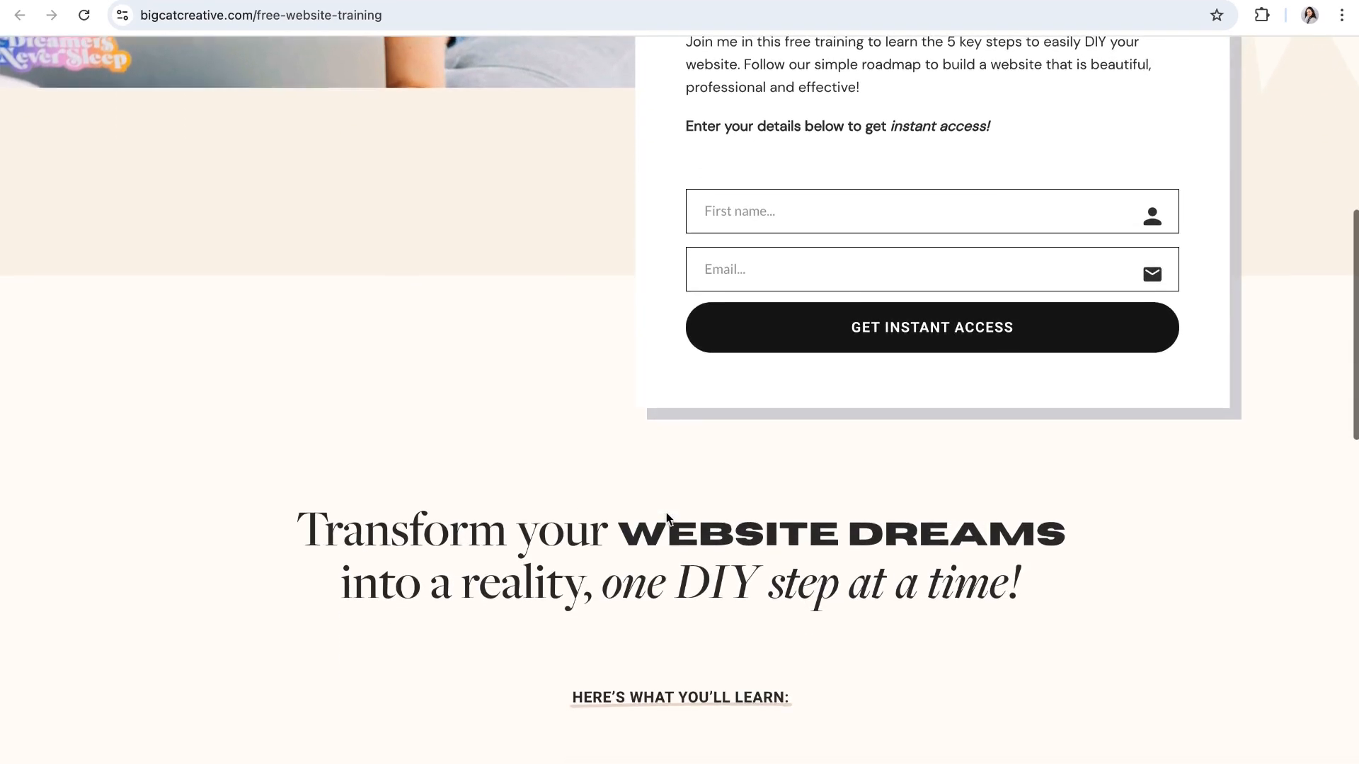
scroll(665, 512, "down", 3)
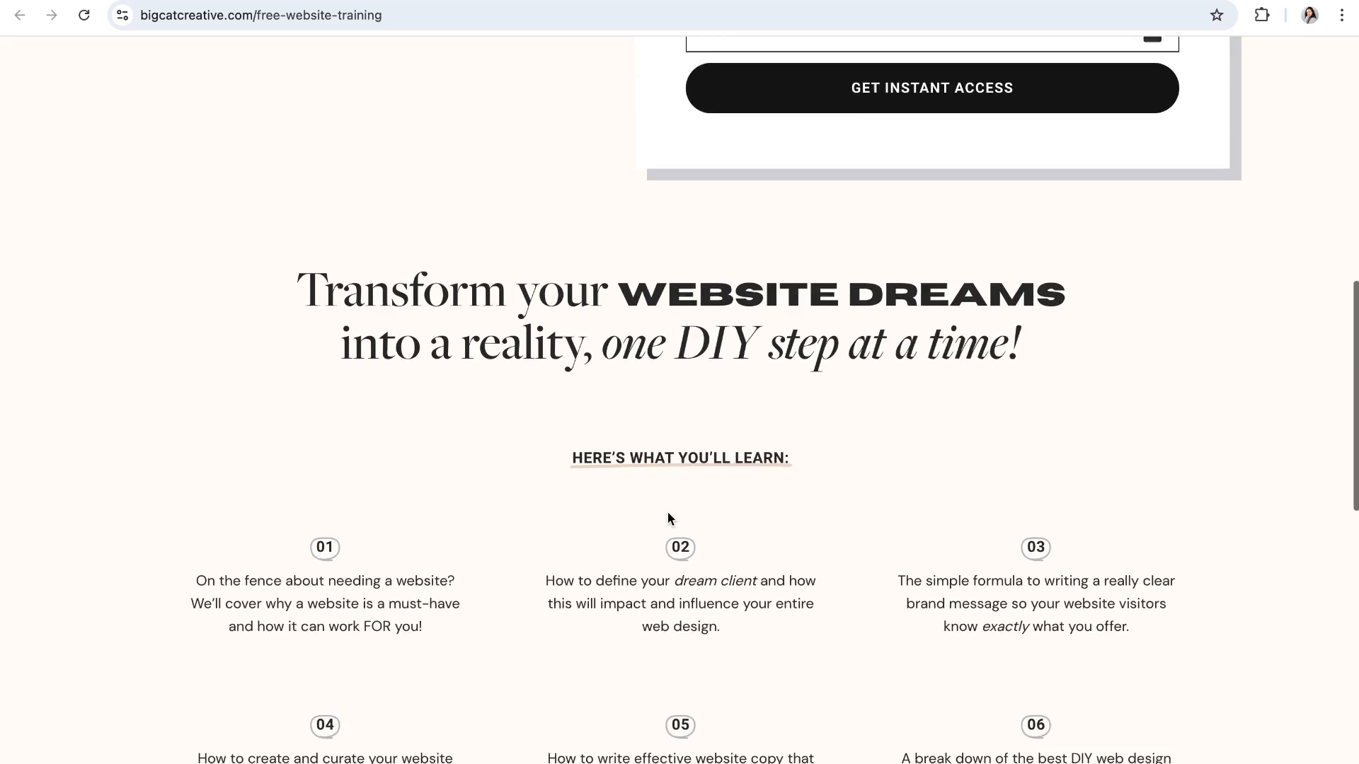
scroll(668, 519, "down", 5)
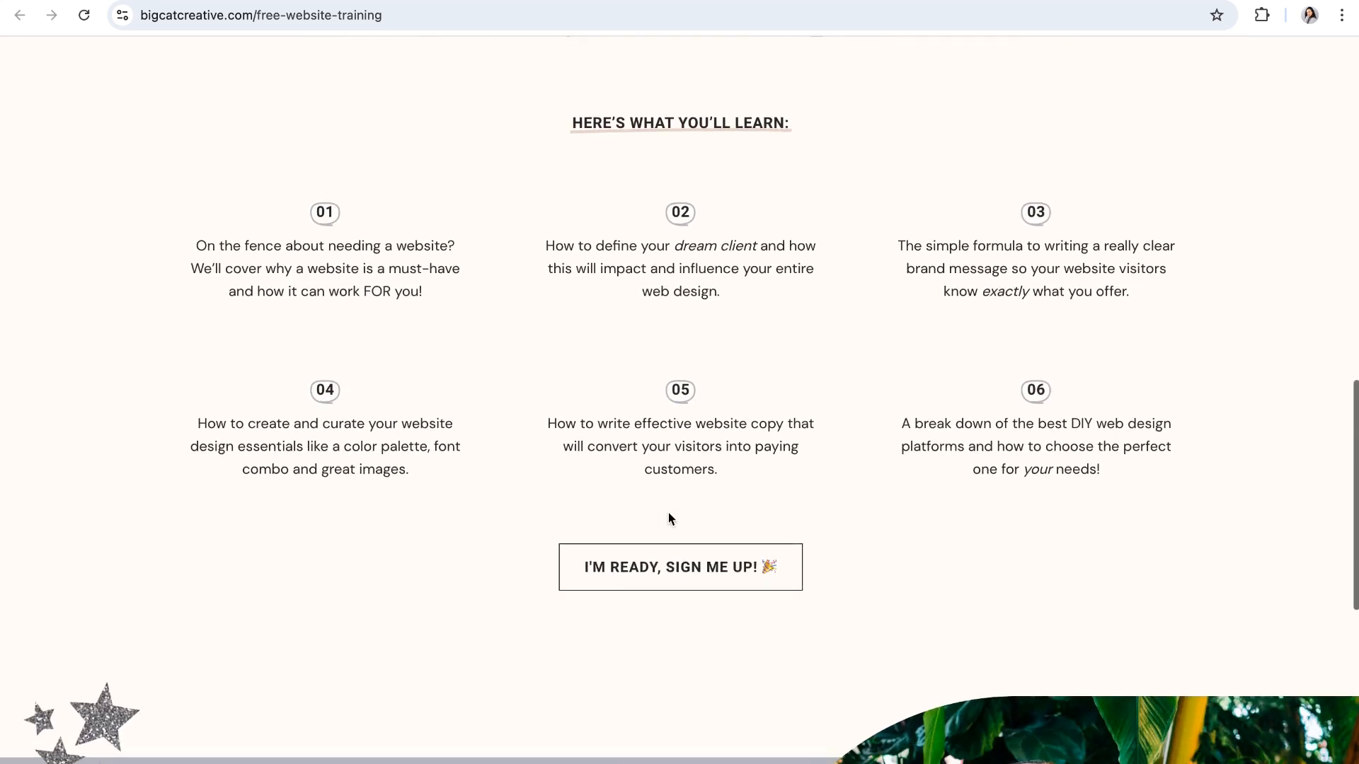
scroll(669, 515, "up", 4)
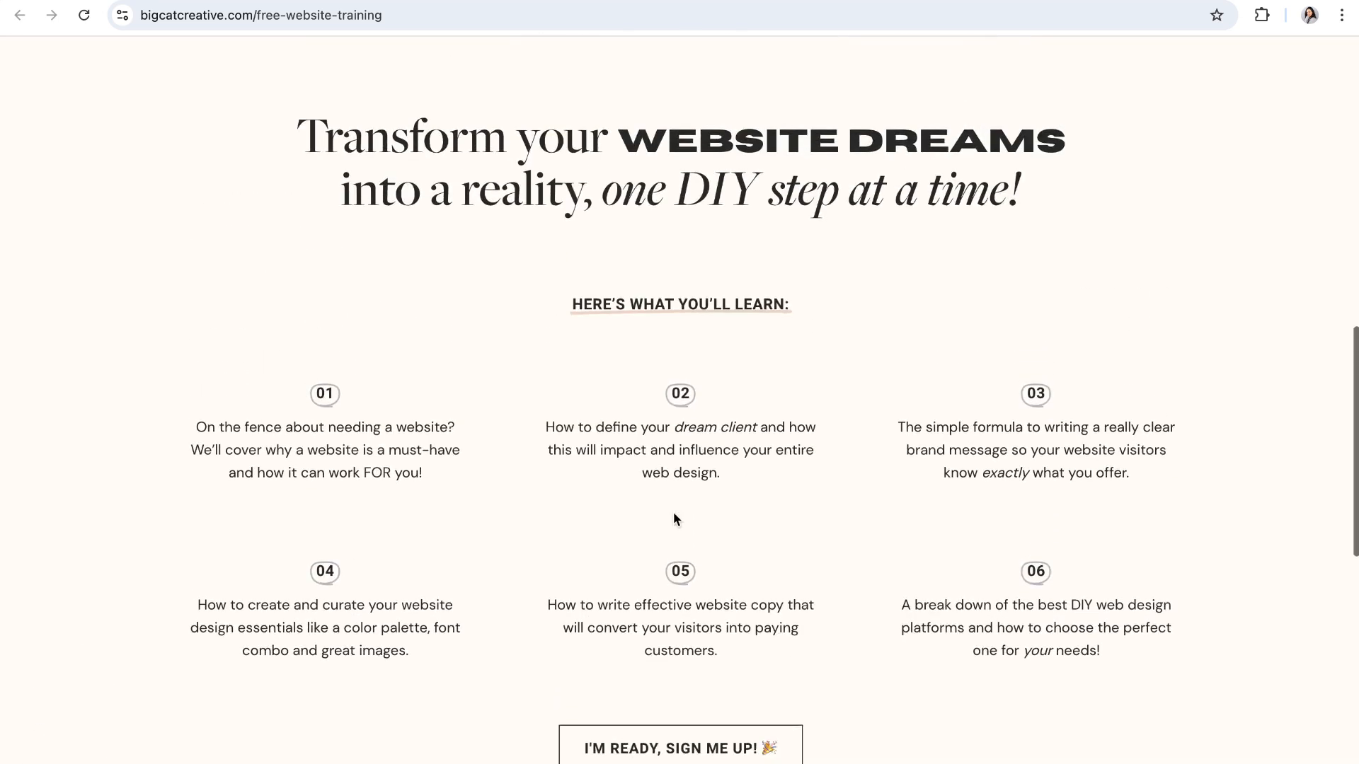
scroll(676, 519, "up", 9)
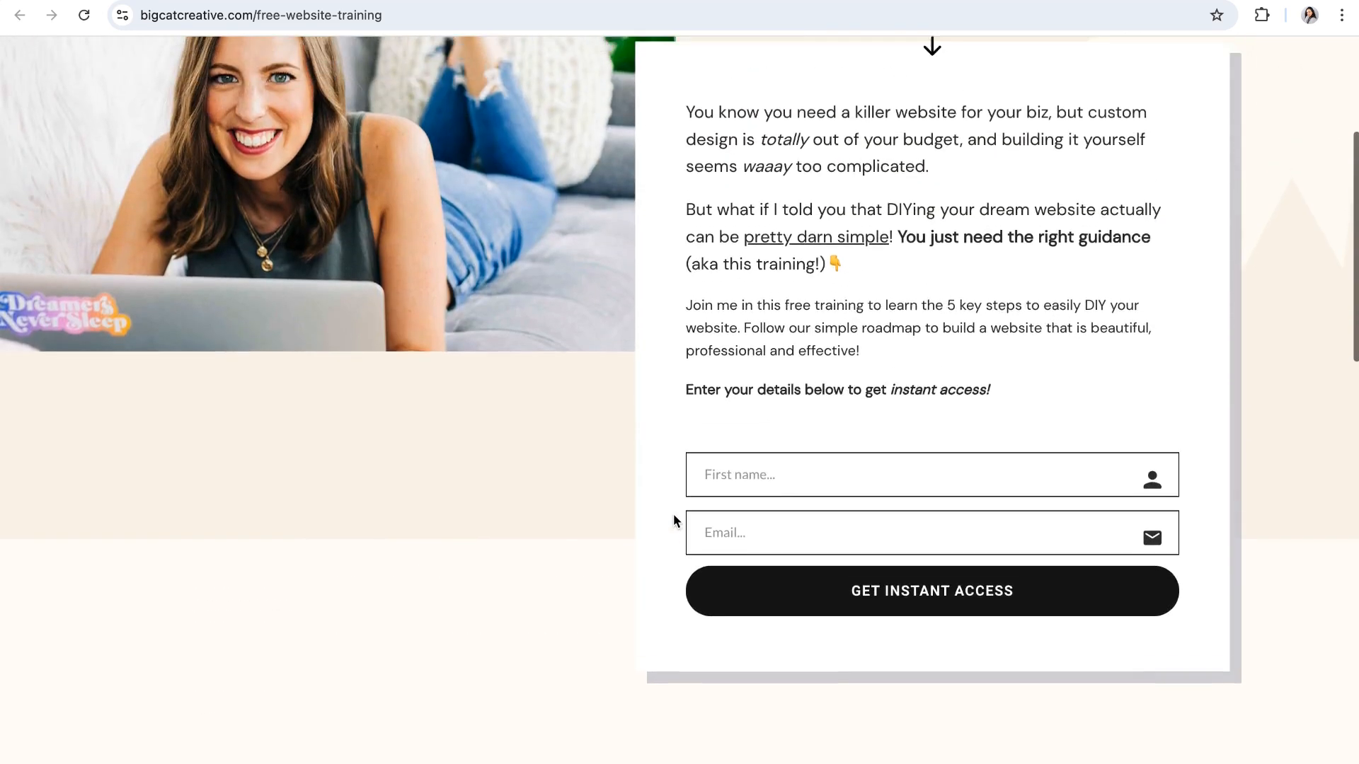
scroll(673, 514, "up", 4)
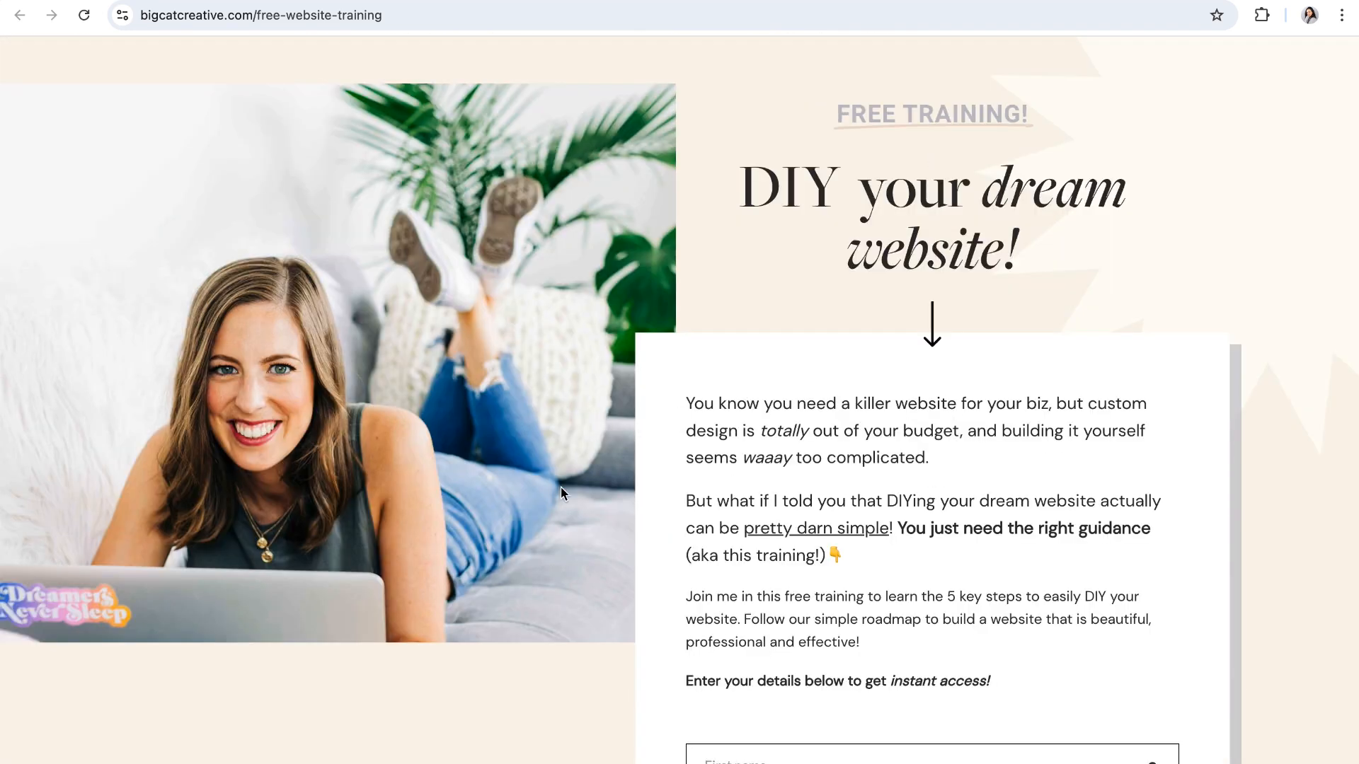